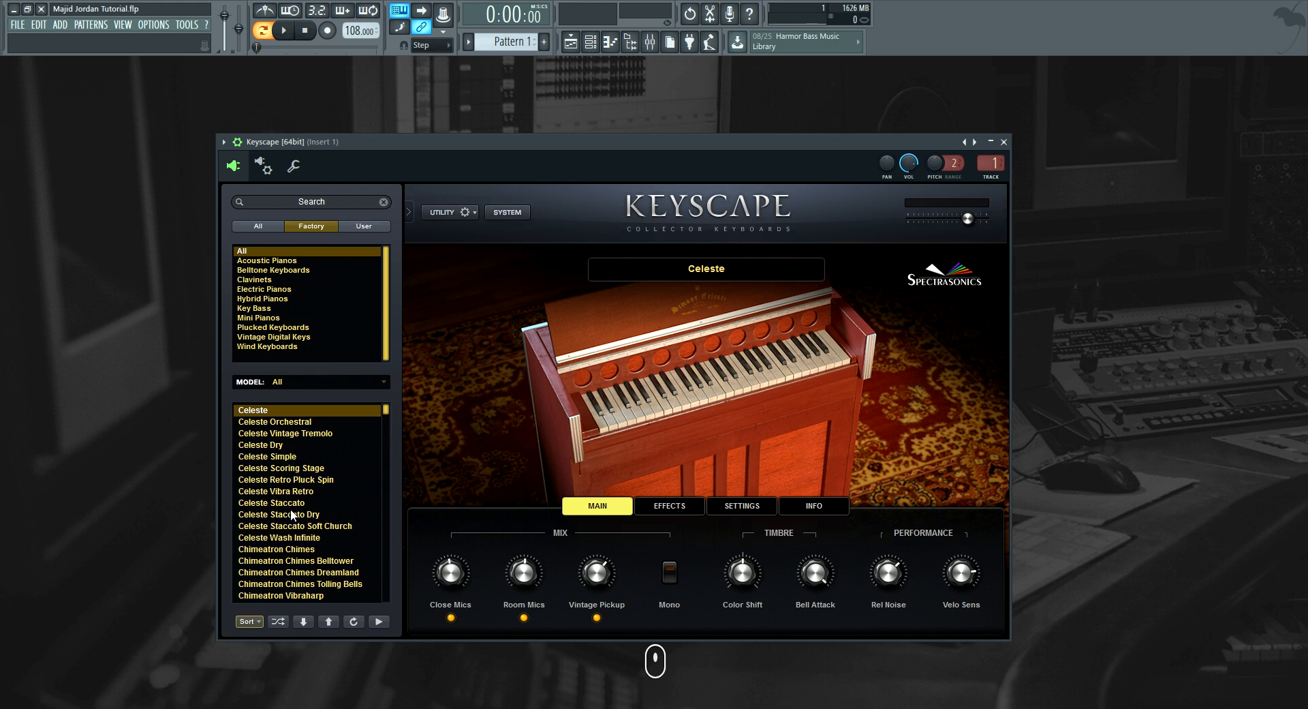
- Audition the Chimeatron Chimes, Clavichord and Dulcitone patches in Keyscape, and return to the Celeste patch
click(291, 551)
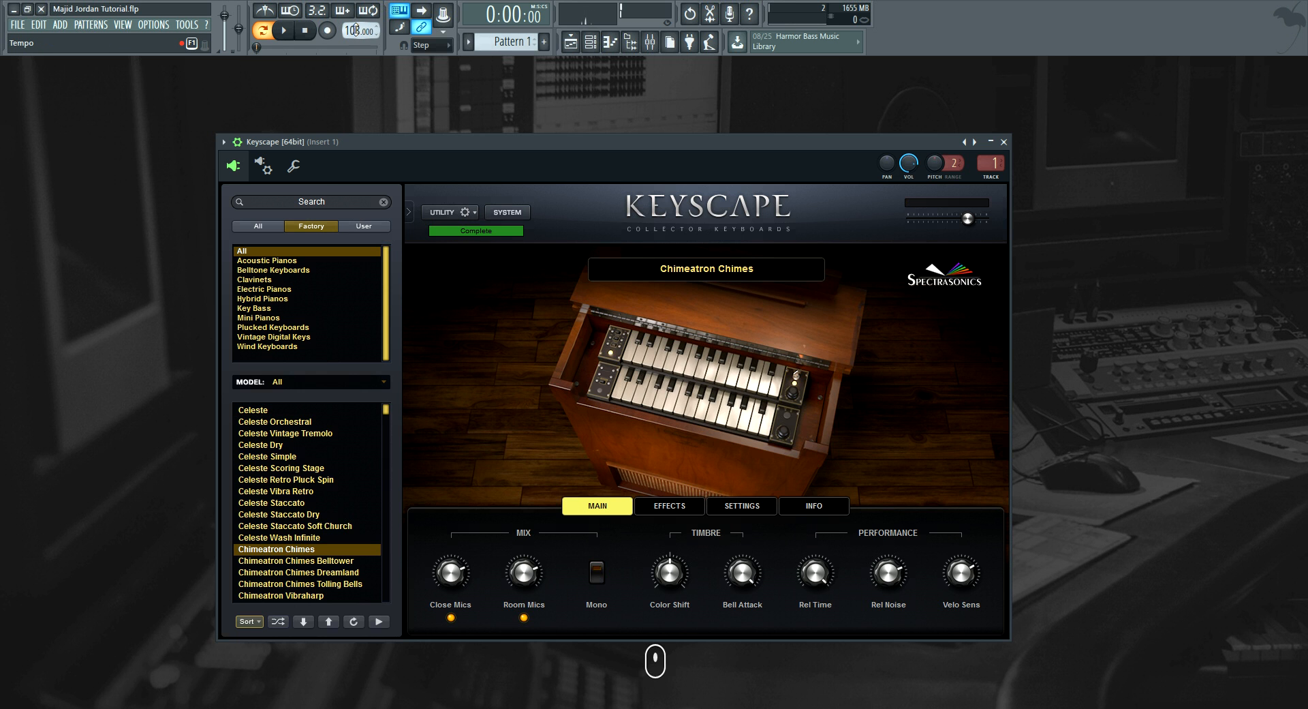
scroll(276, 485, down, 4)
click(294, 552)
scroll(293, 549, down, 10)
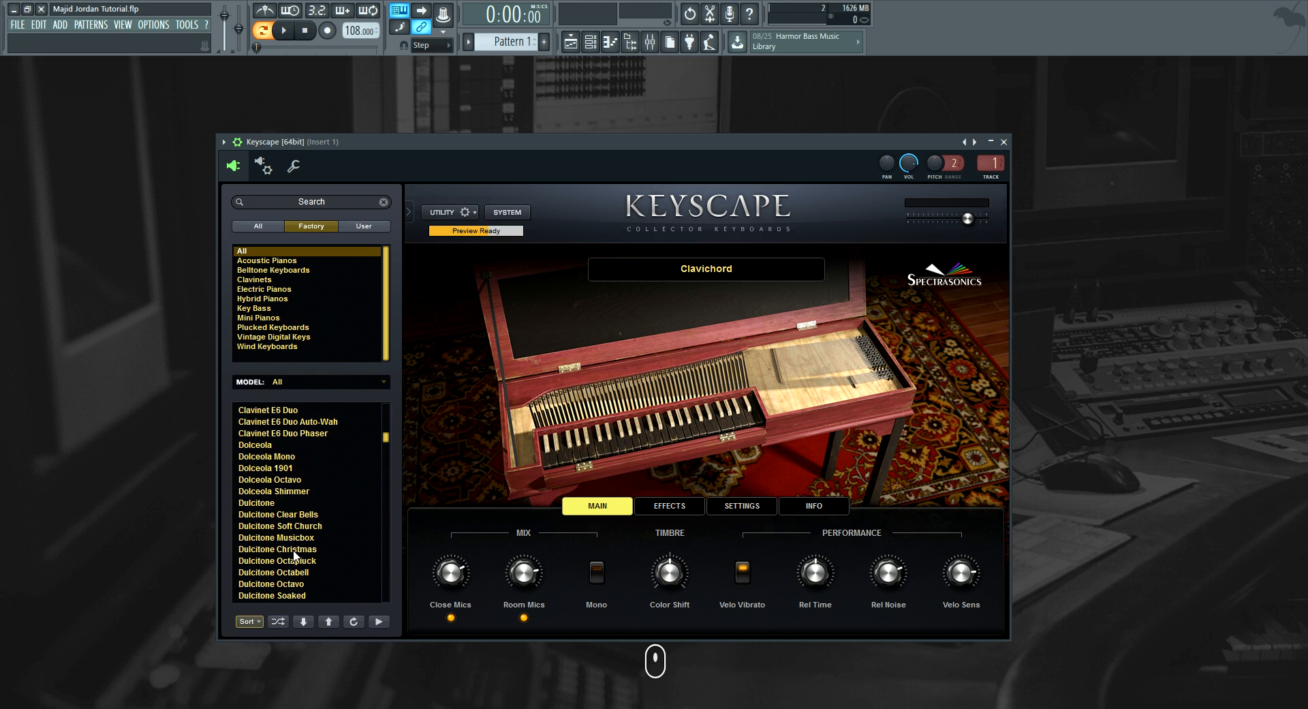
click(273, 503)
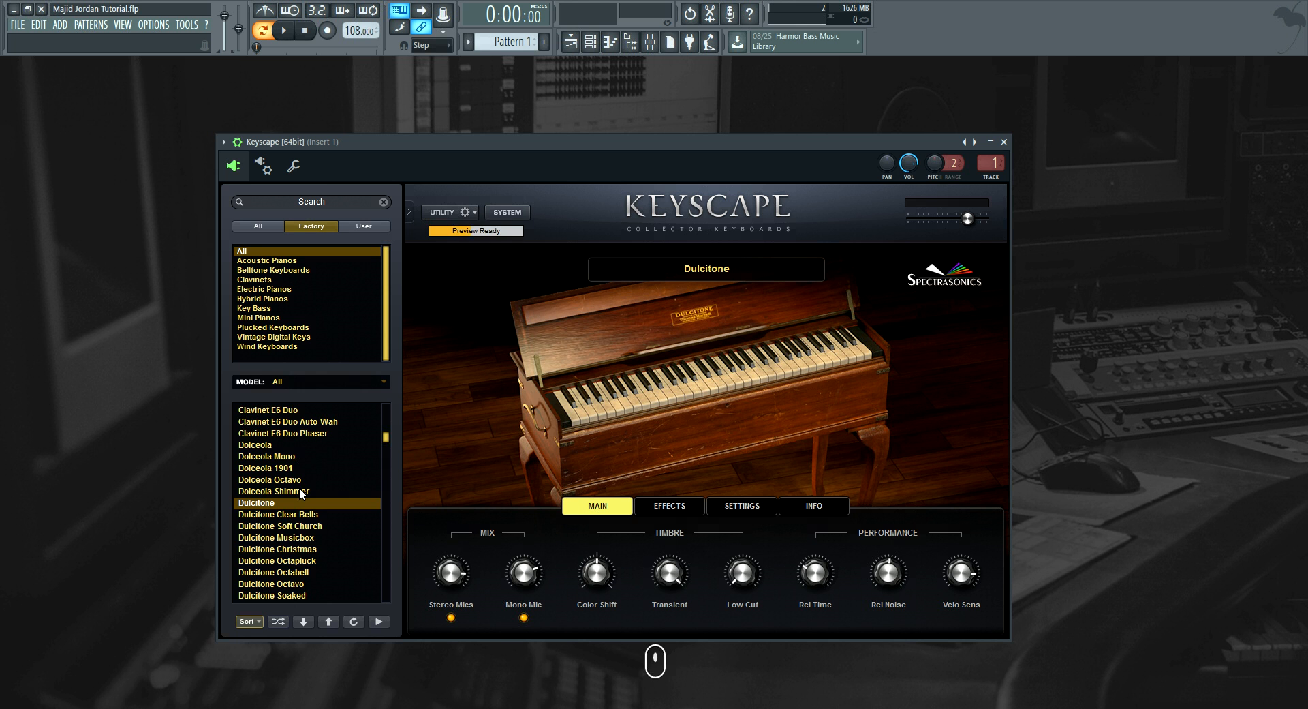
scroll(300, 488, up, 4)
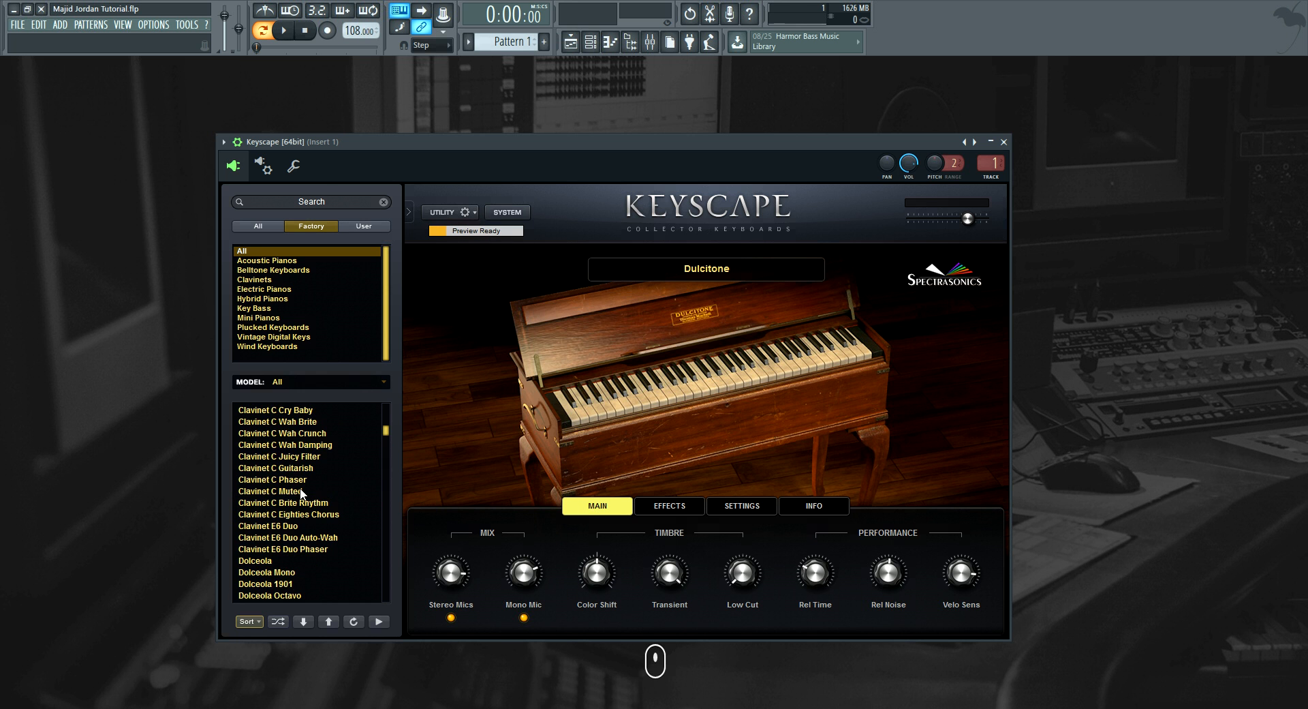
scroll(293, 462, up, 10)
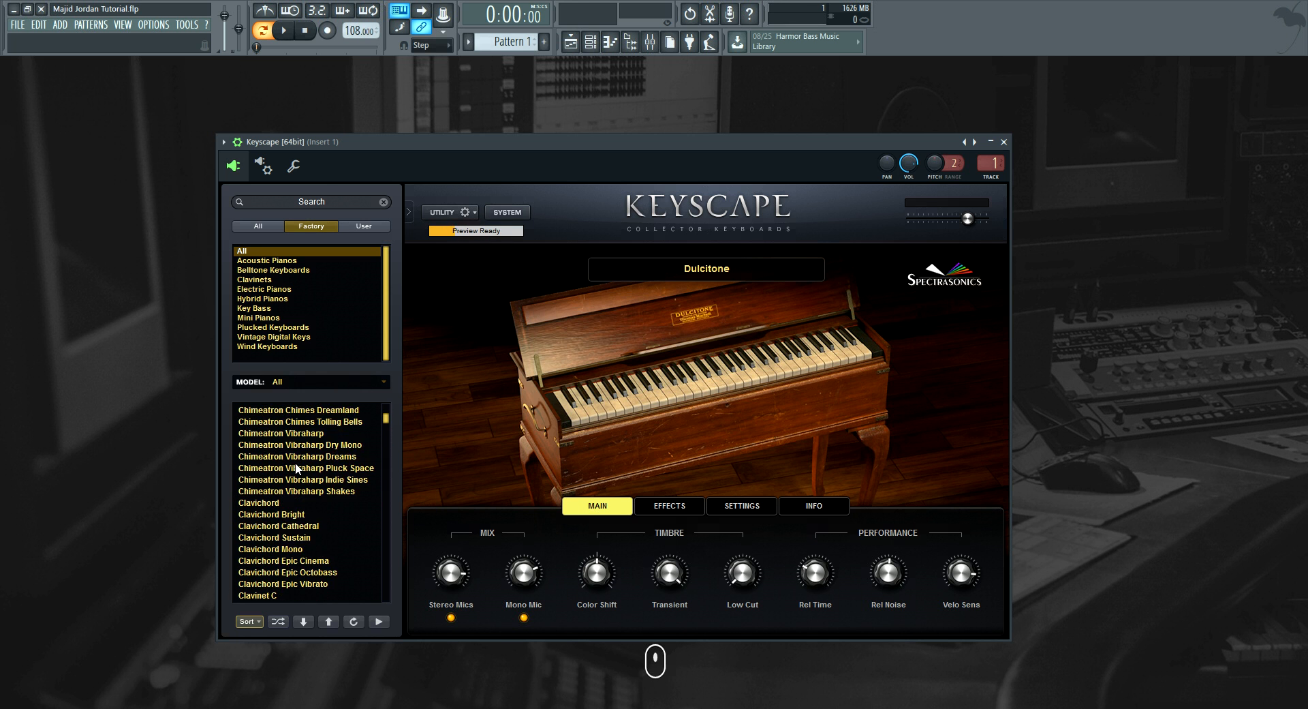
scroll(296, 461, up, 3)
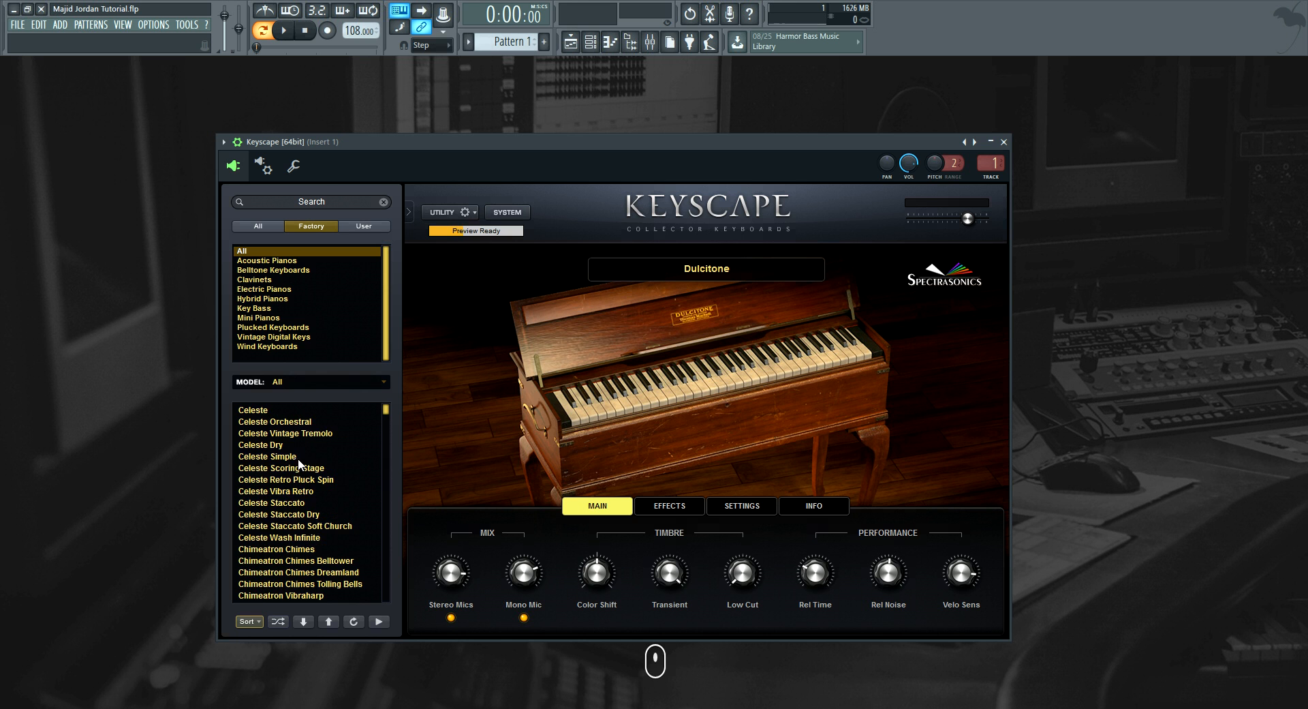
click(301, 411)
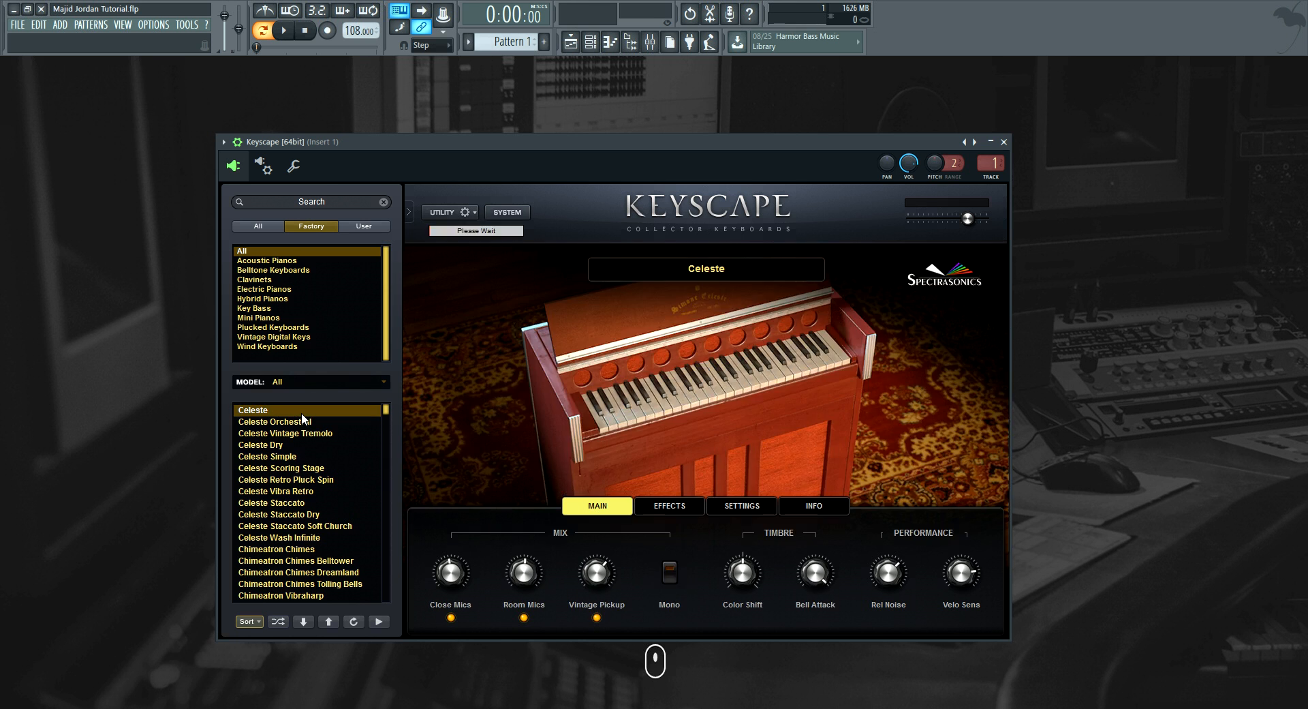
- Show the channel rack and open the Keyscape channel's piano roll
drag(536, 141, 481, 141)
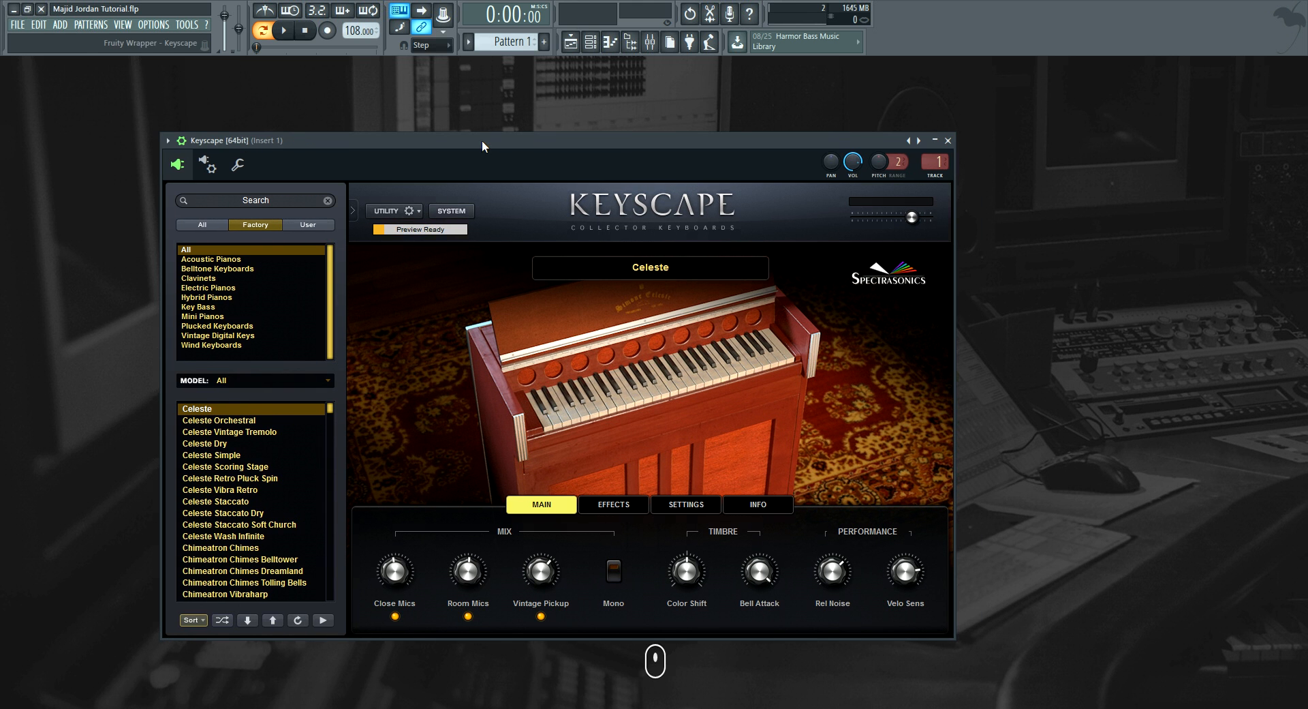
click(590, 42)
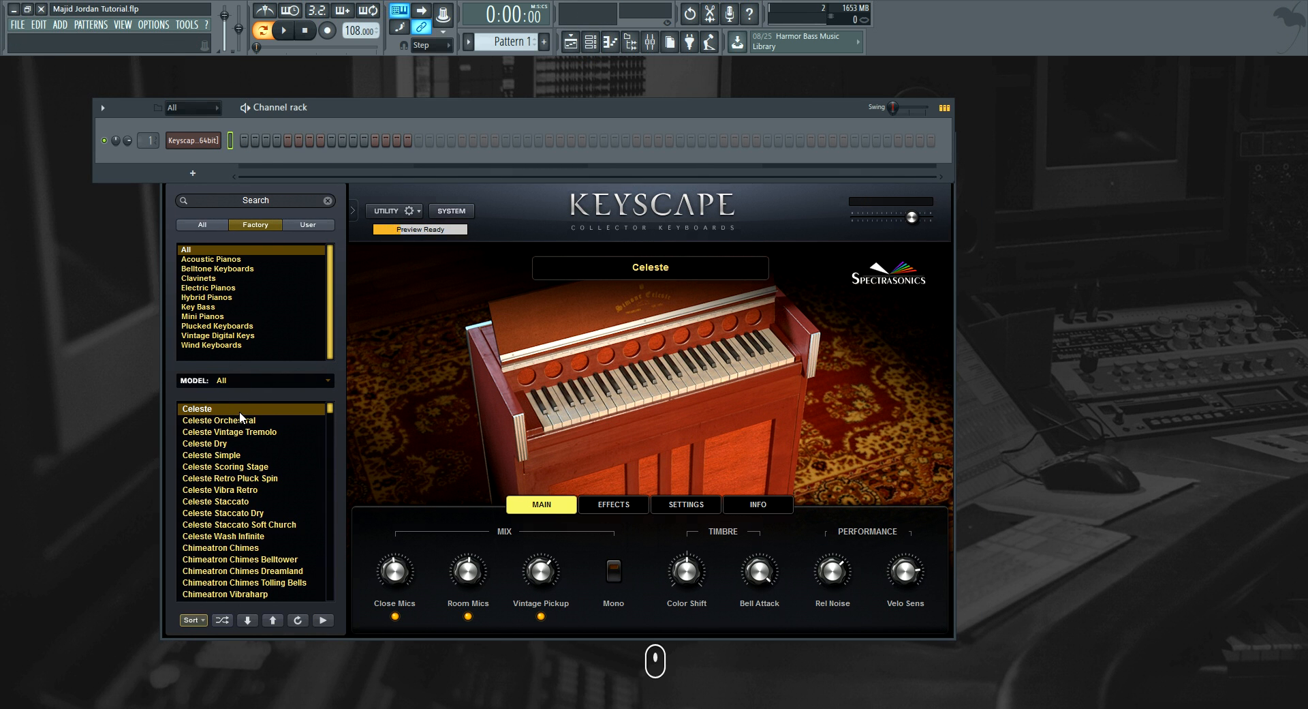
right_click(204, 141)
click(252, 140)
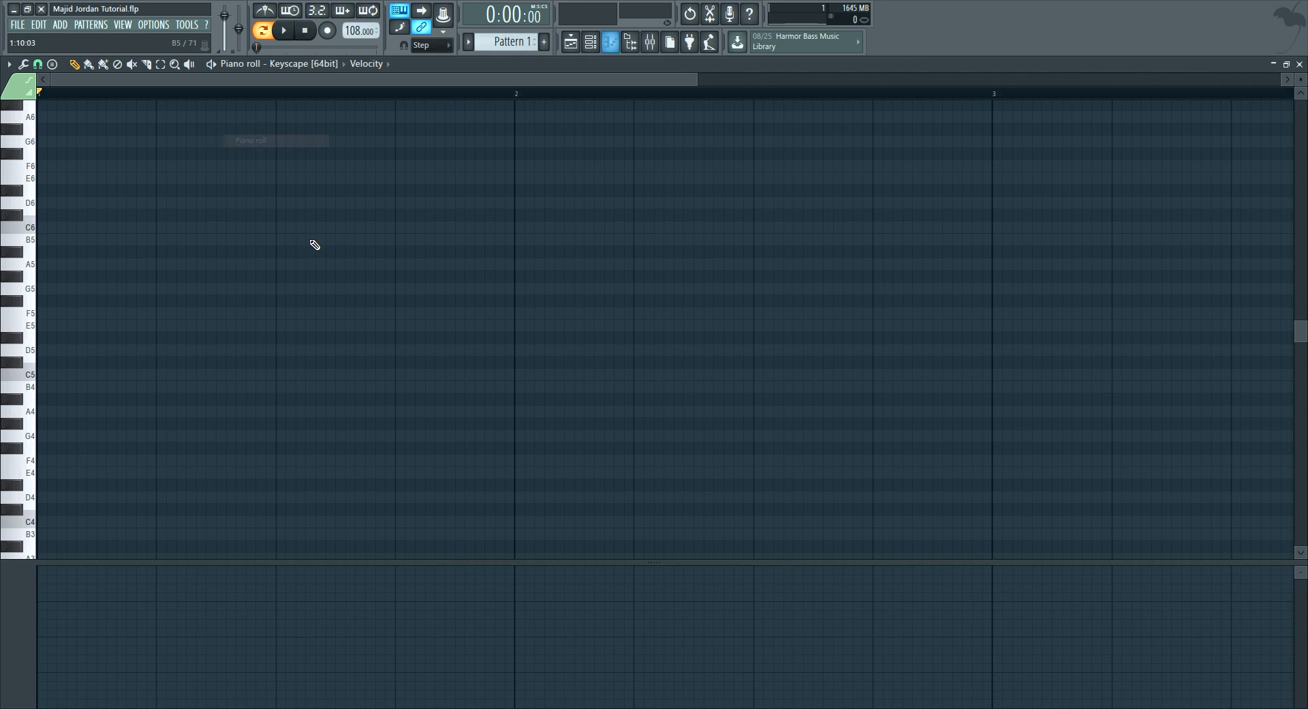
- Place a C#5 note at the start of bar 1, make it three beats long, and play it back
click(19, 369)
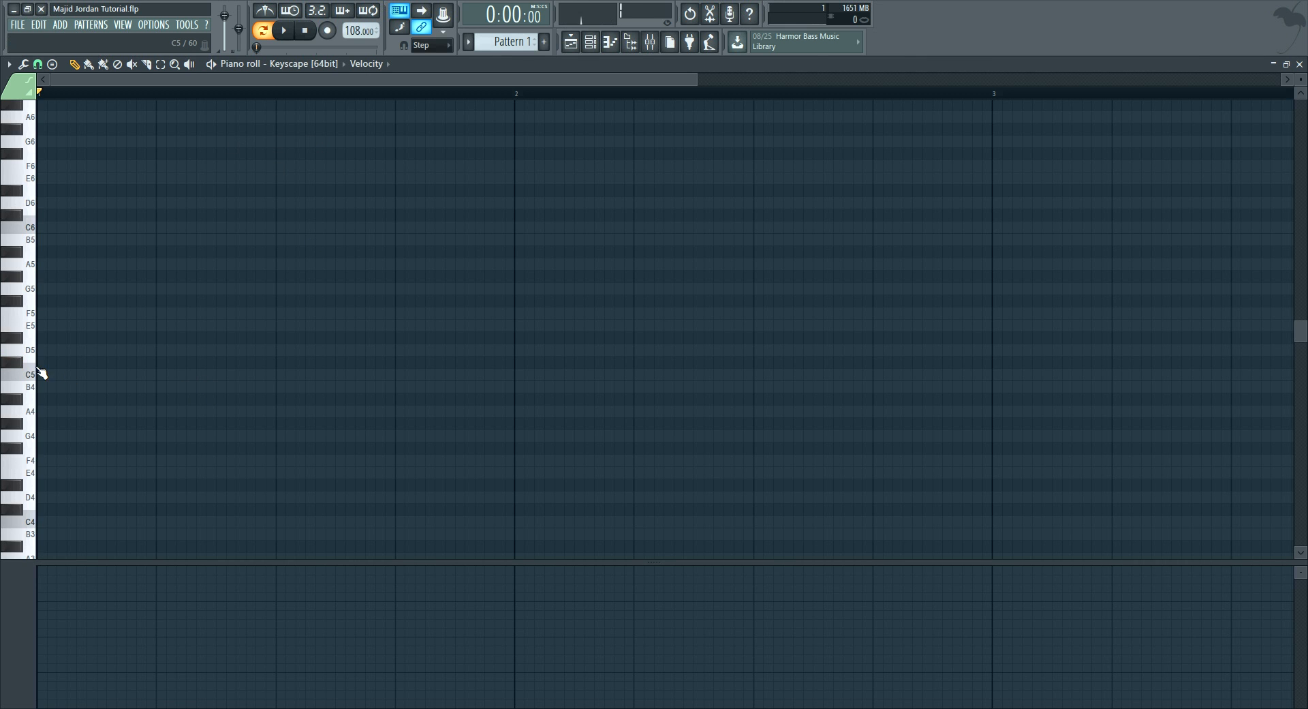
click(55, 363)
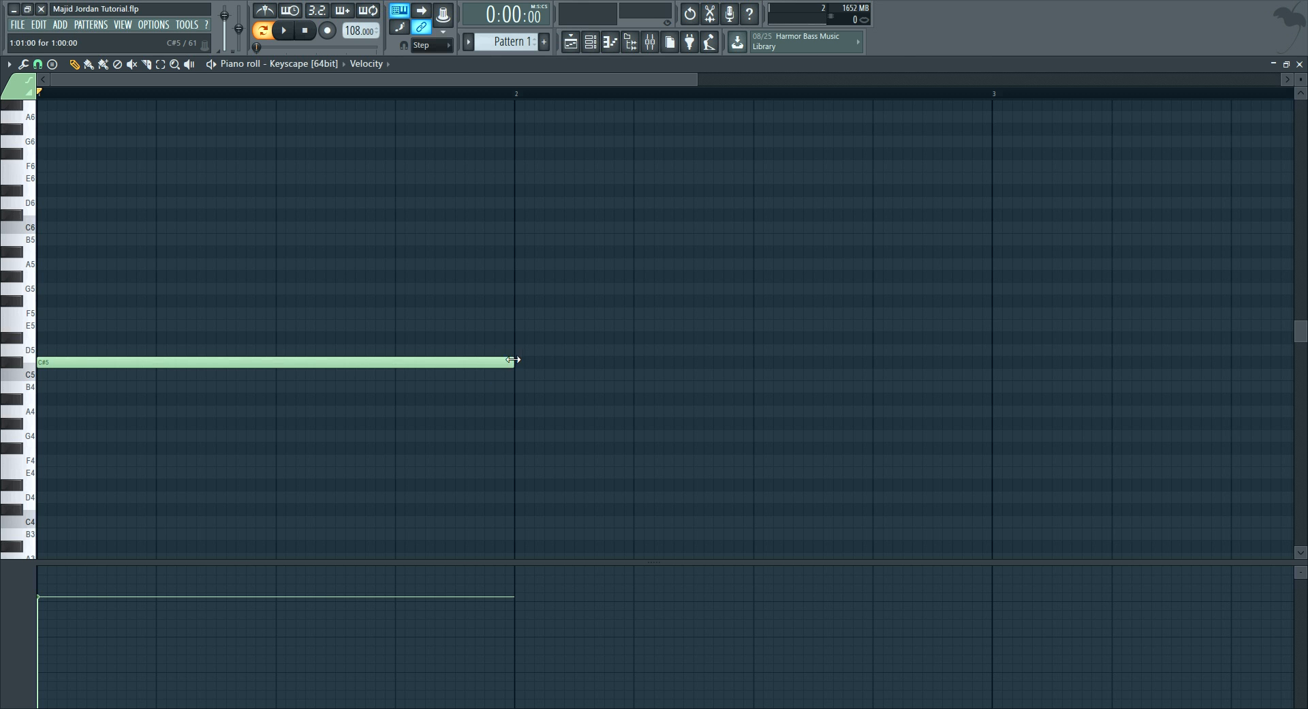
drag(511, 360, 402, 388)
key(space)
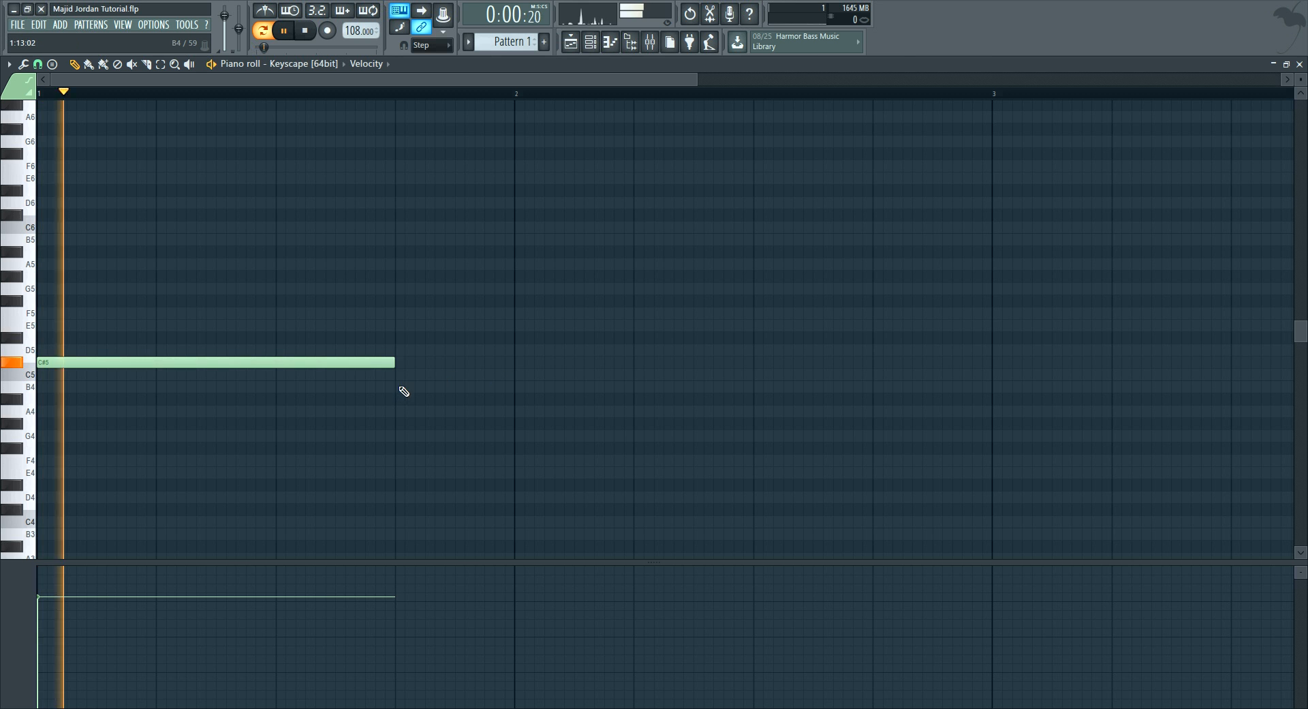
key(space)
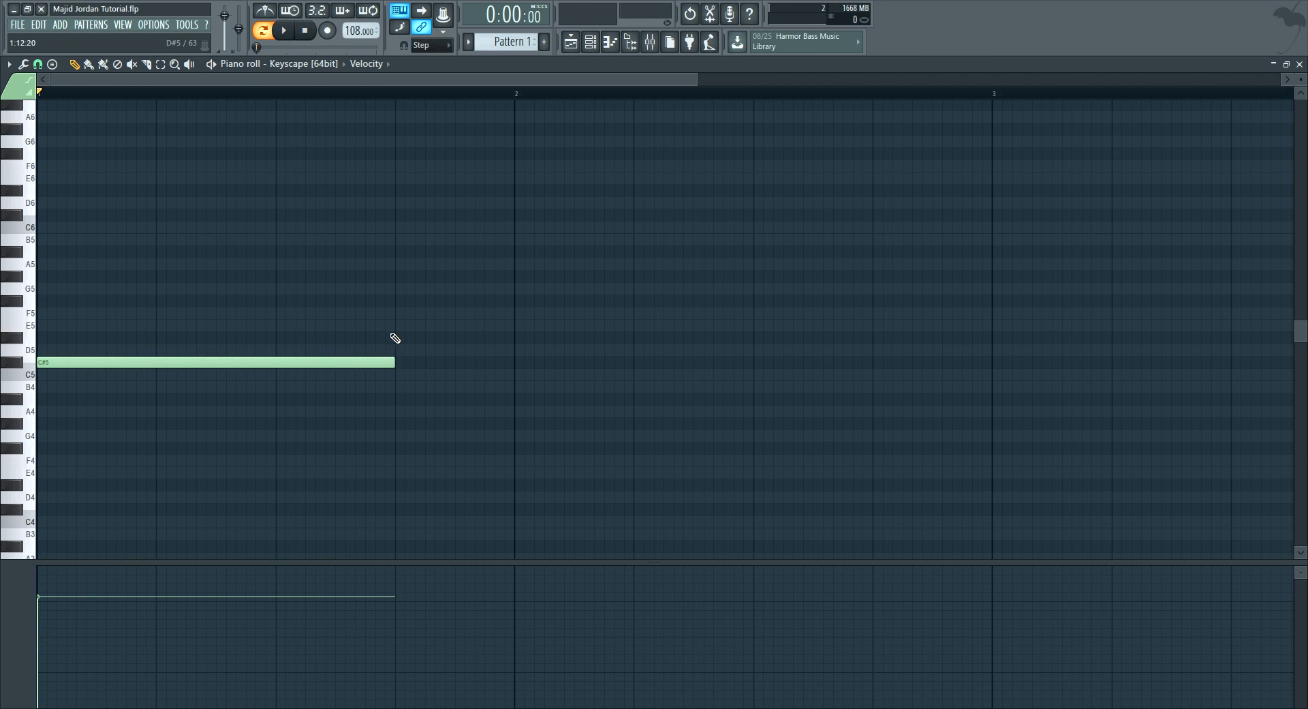
- Add a one-step D#5 on beat 4 of bar 1, followed by an E5 filling the remaining three steps
click(406, 338)
drag(570, 343, 554, 338)
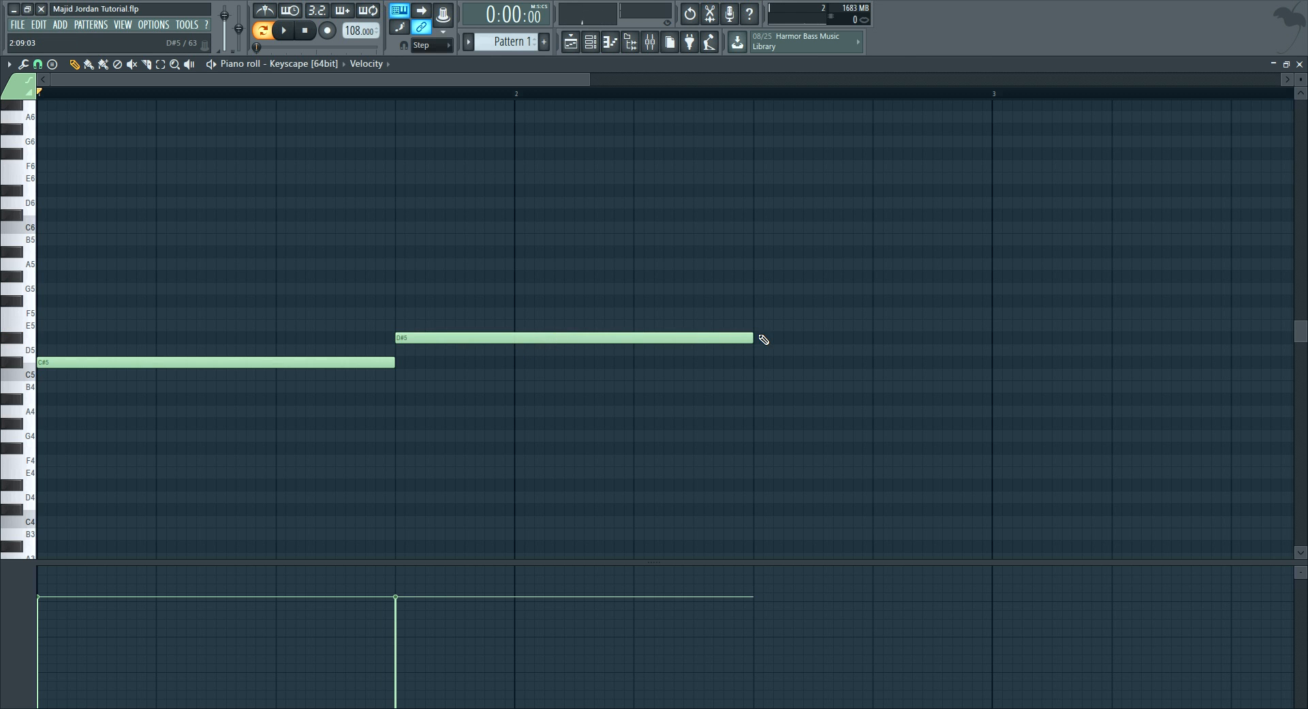
drag(757, 338, 519, 327)
key(space)
key(space)
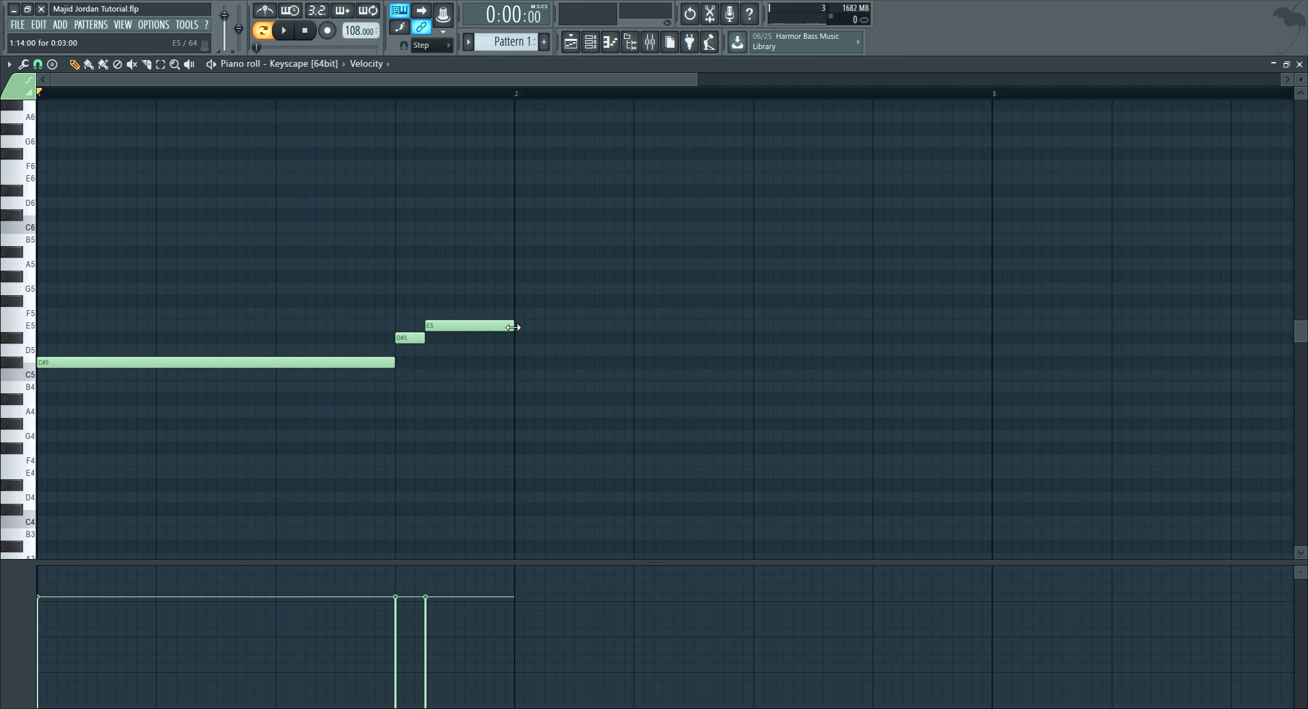
- Shorten the E5 to two steps and follow it with a long D#5 ending near beat 4 of bar 2
drag(497, 349, 972, 376)
key(space)
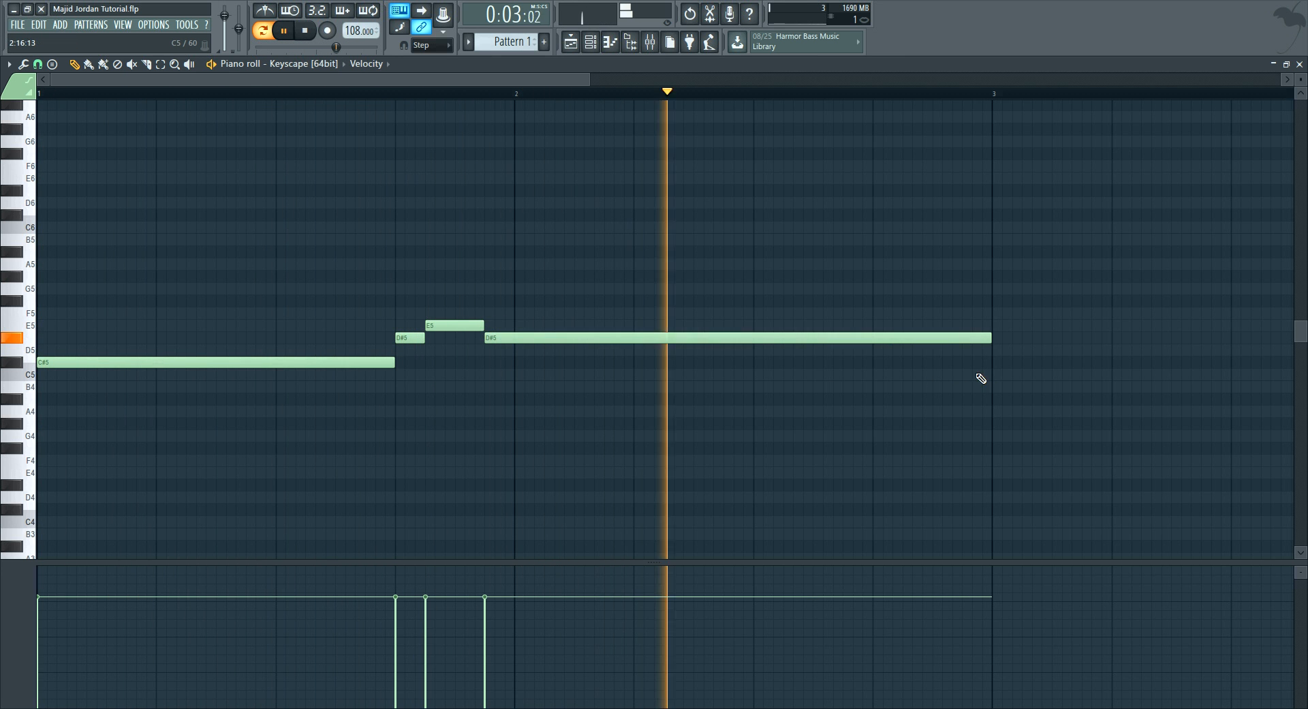
key(space)
drag(986, 348, 849, 349)
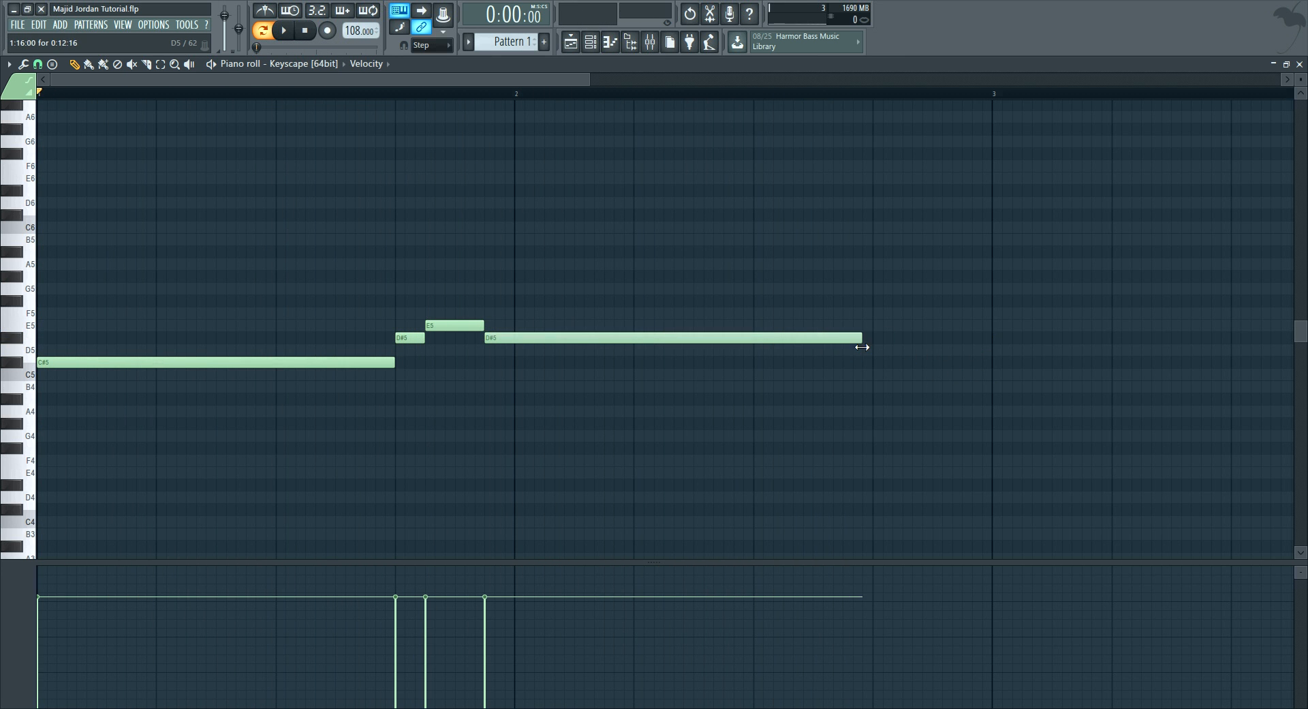
- Fill the last beat of bar 2 with an E5 and an F#5, two steps each, and play the melody
click(879, 325)
drag(1259, 327, 924, 304)
key(space)
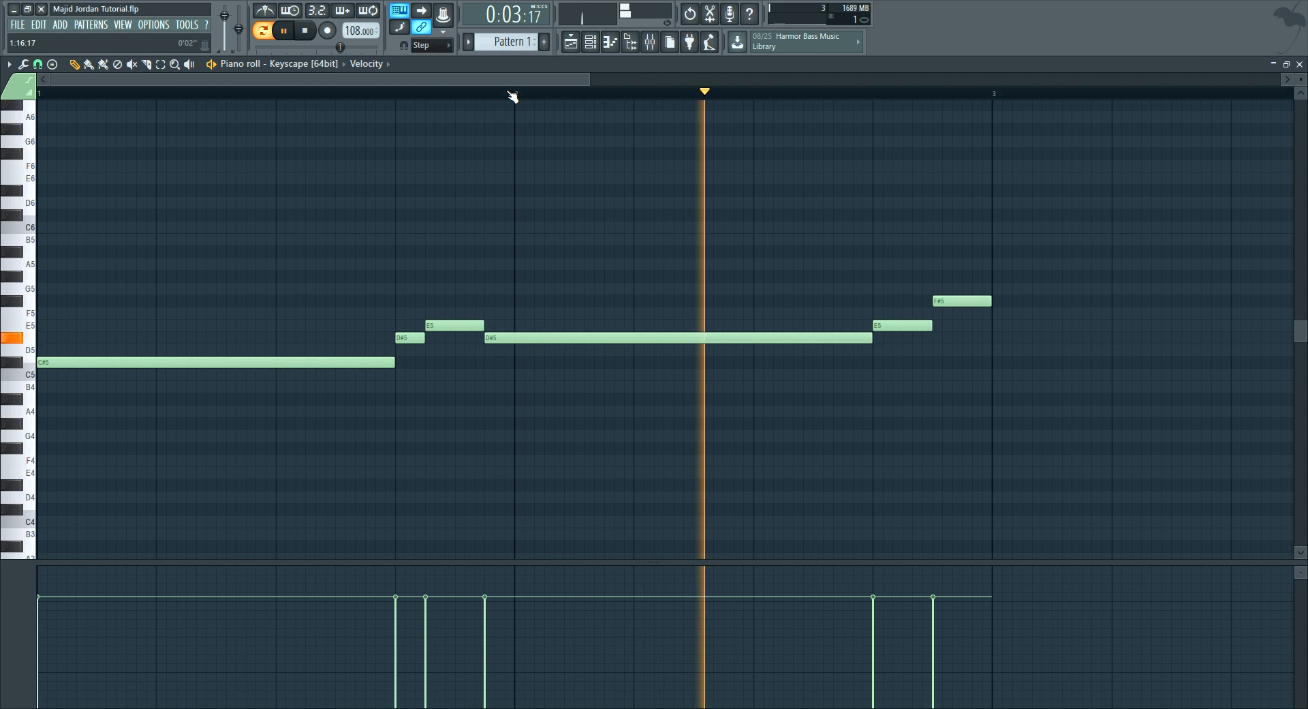
- Shorten the second E5 to one step and stretch the F#5 to three steps, ending at bar 3, while checking playback
scroll(511, 96, down, 4)
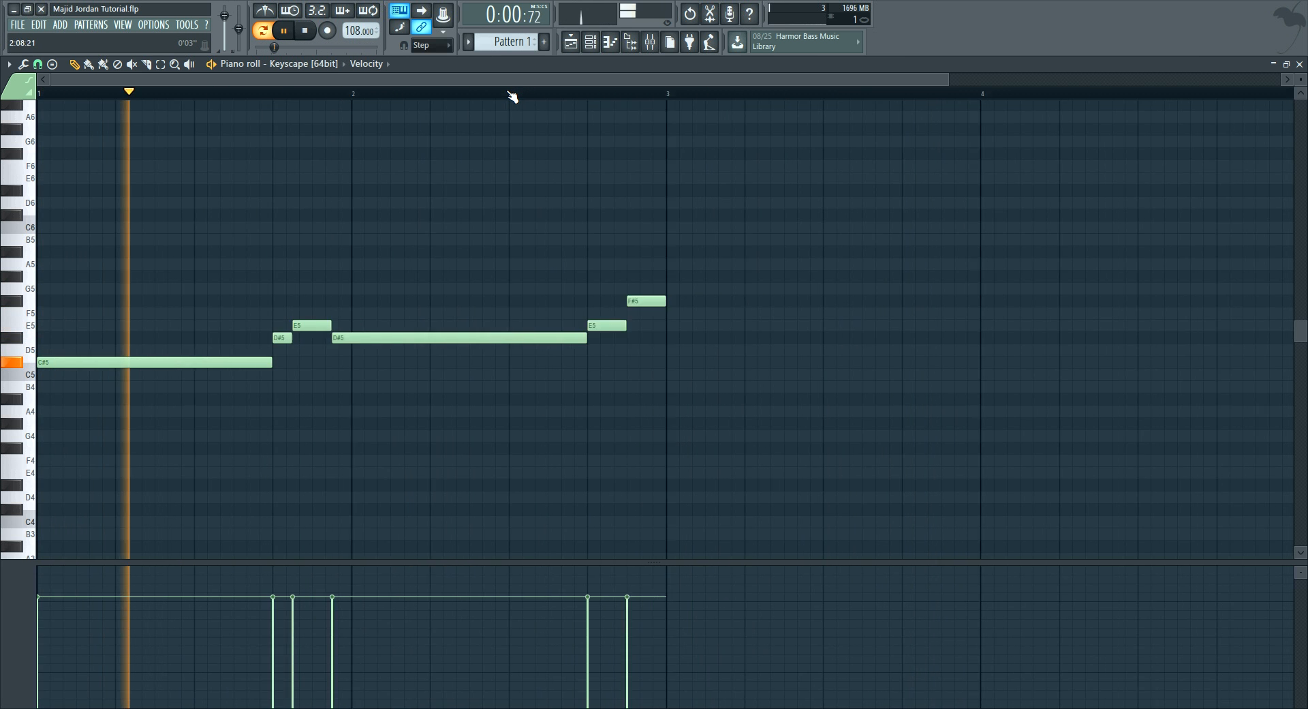
scroll(511, 95, up, 5)
drag(635, 326, 669, 300)
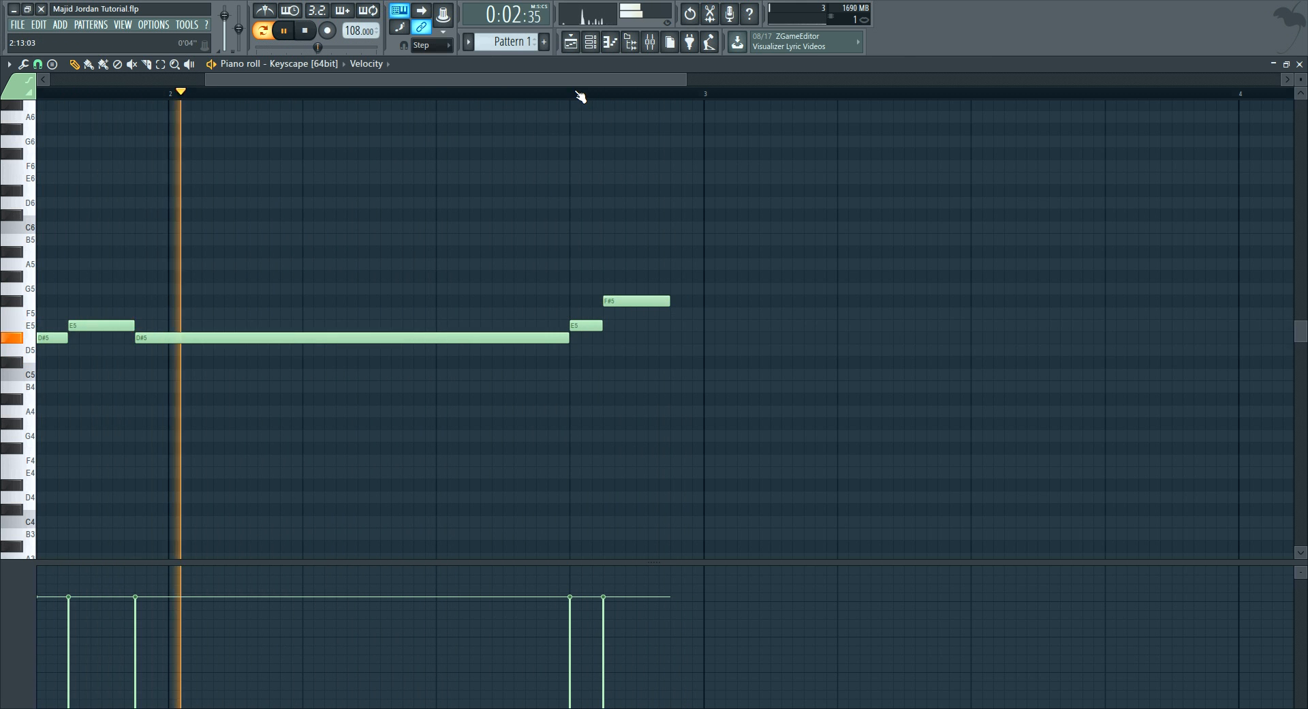
scroll(579, 96, down, 2)
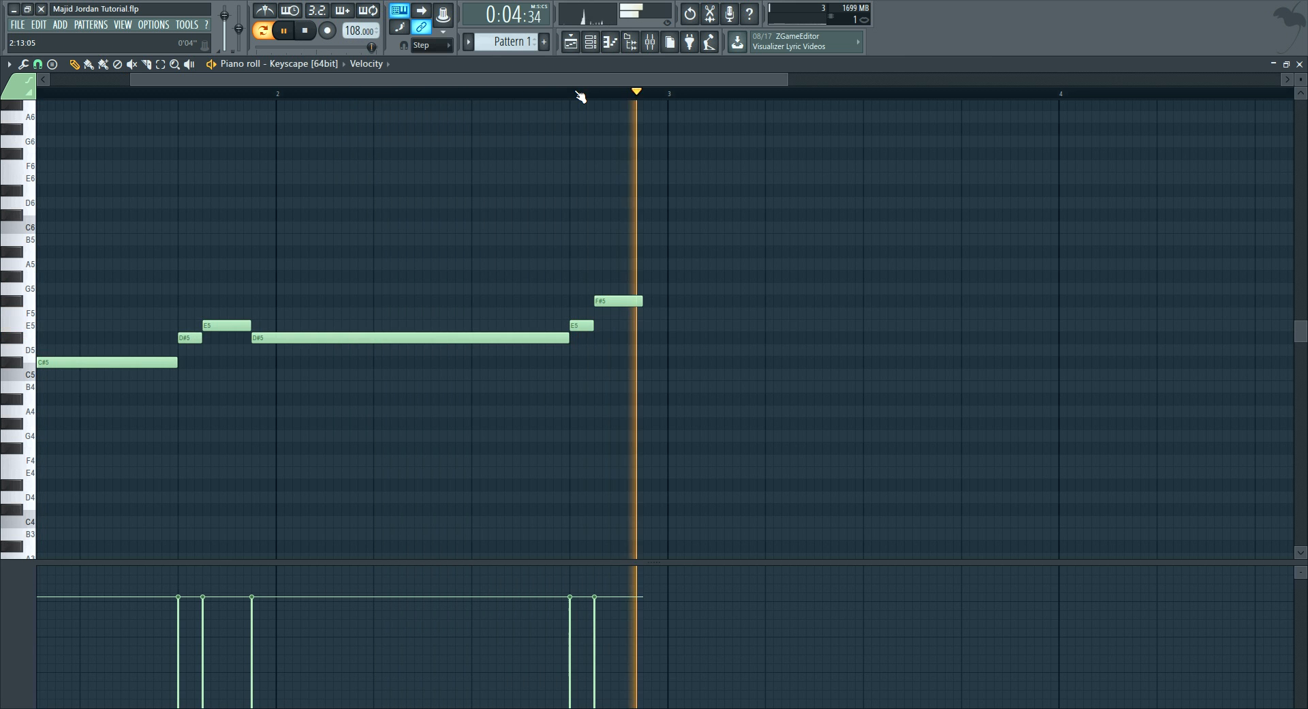
scroll(580, 96, up, 1)
drag(625, 301, 645, 305)
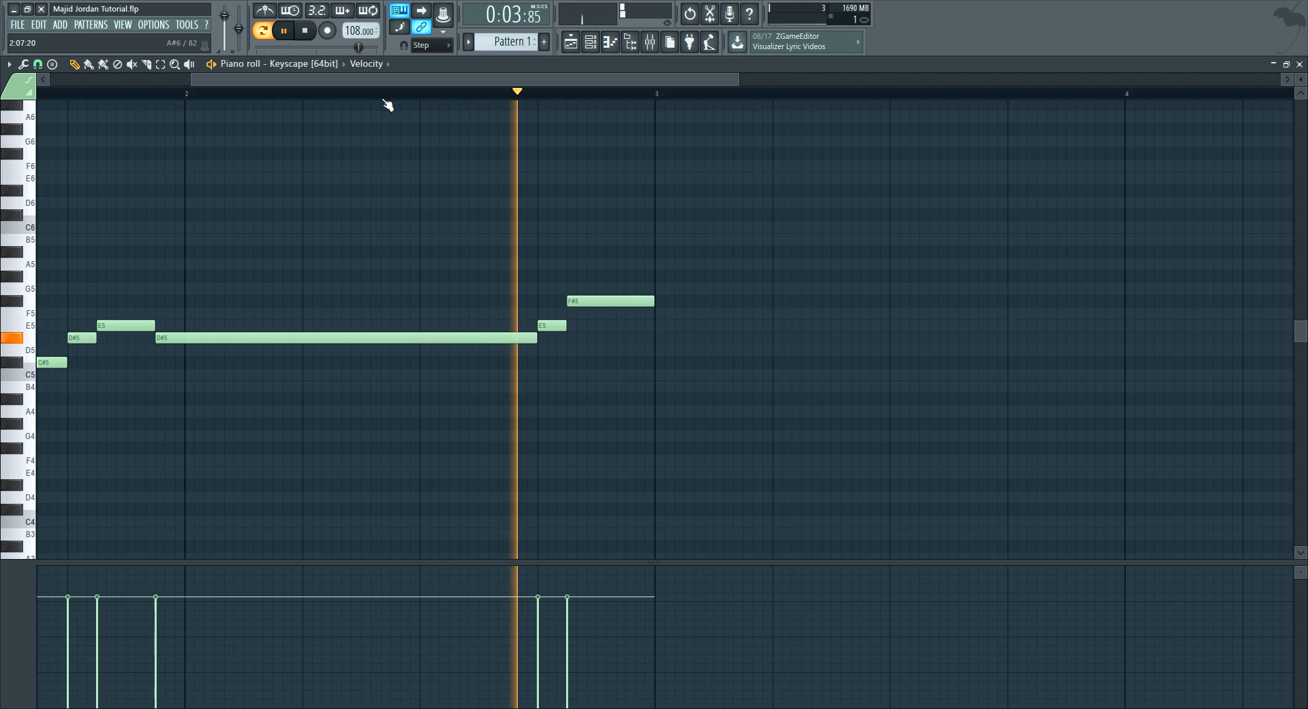
scroll(379, 99, down, 2)
scroll(380, 99, down, 1)
key(space)
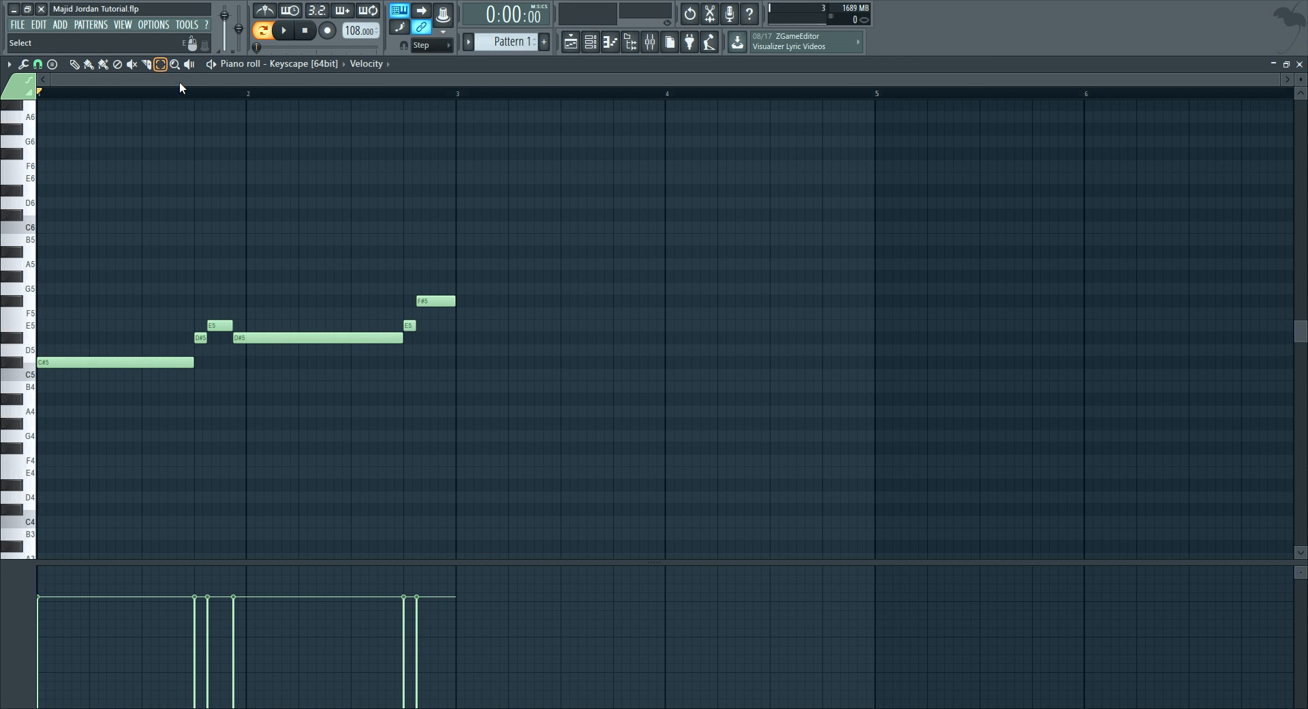
- Select the whole two-bar melody, duplicate it into bars 3 and 4, and return to the Draw tool
drag(506, 450, 110, 234)
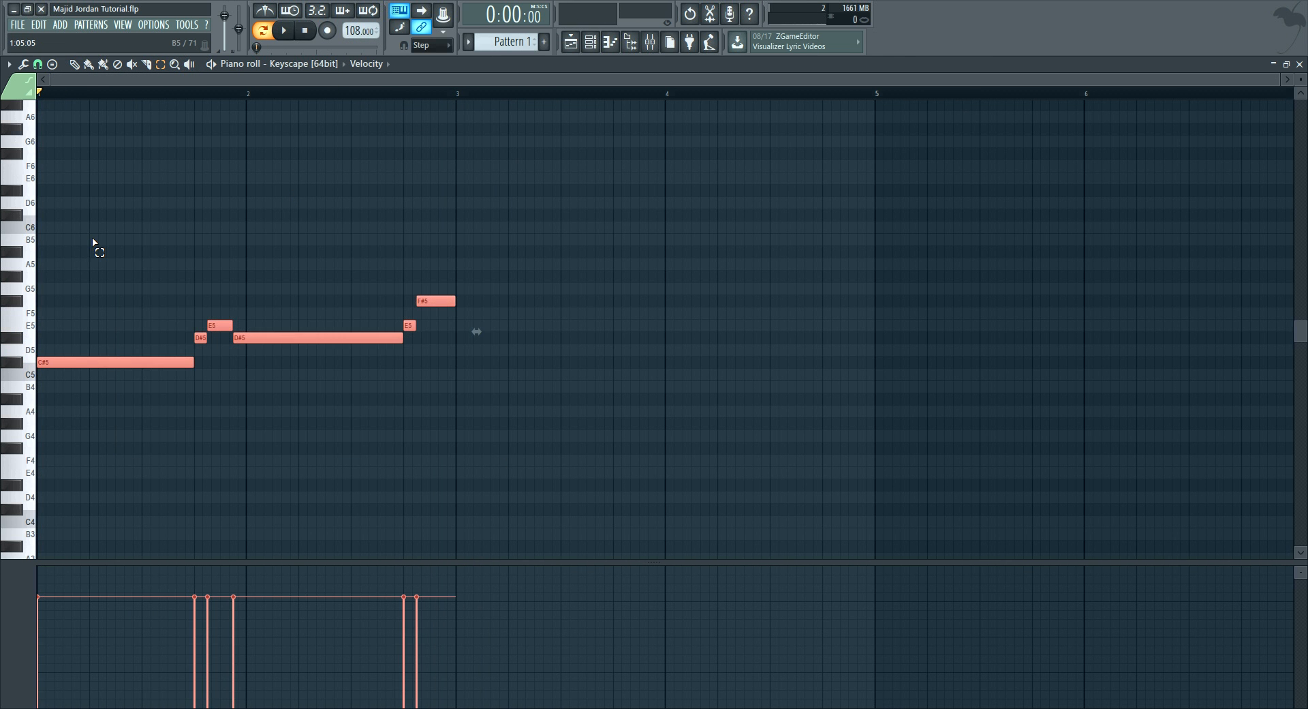
key(ctrl+b)
click(76, 65)
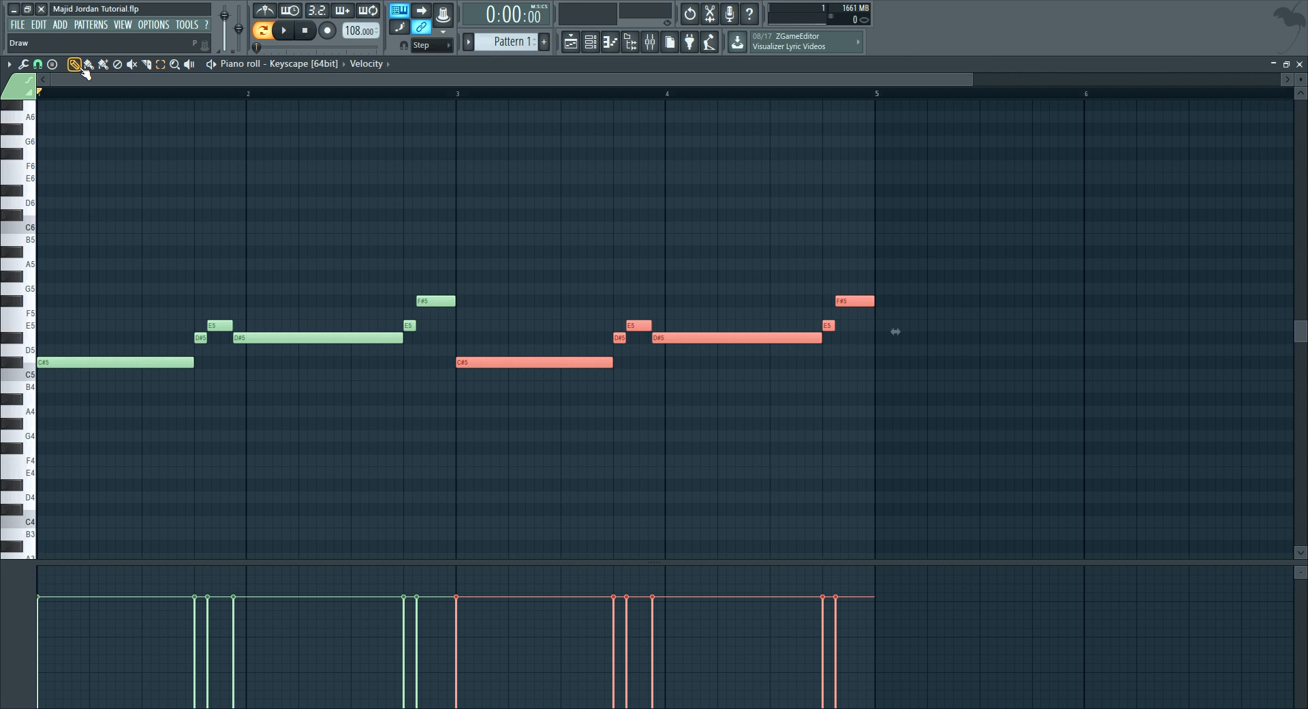
- Bring up the channel rack and add an ElectraX2 [64bit] channel
click(596, 51)
drag(424, 101, 445, 96)
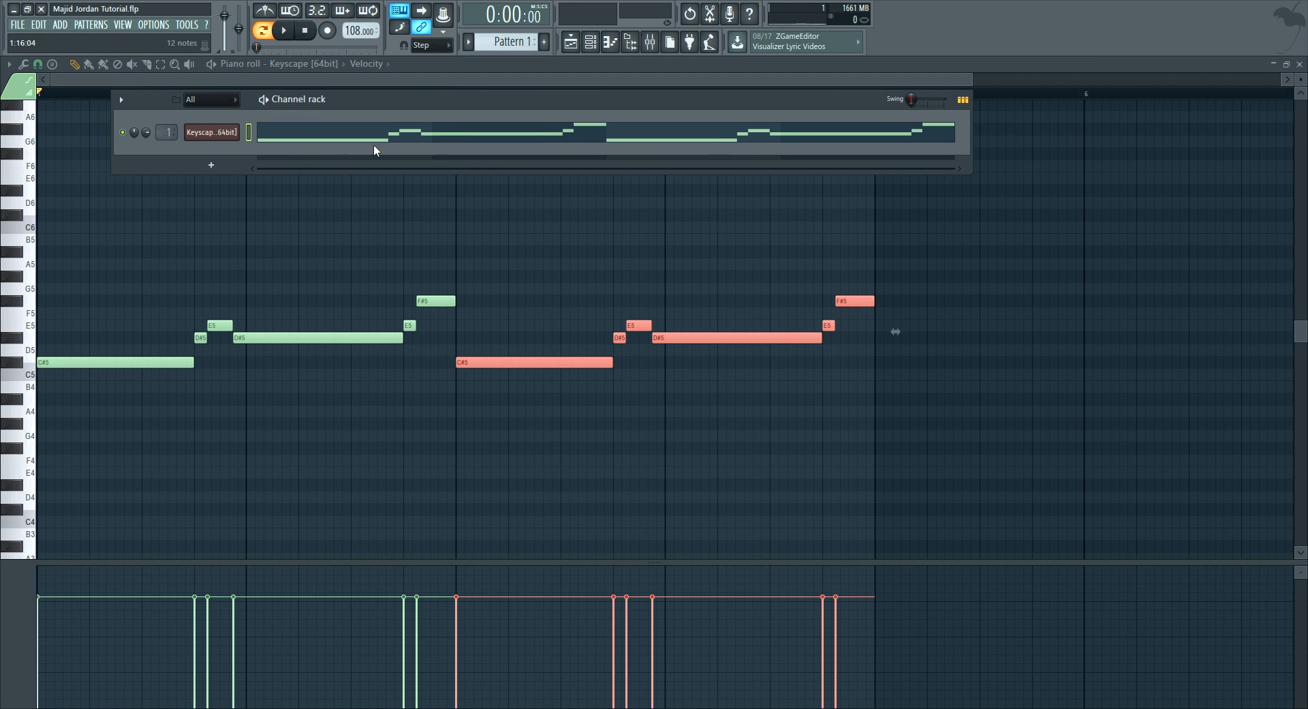
right_click(216, 139)
key(Escape)
click(58, 26)
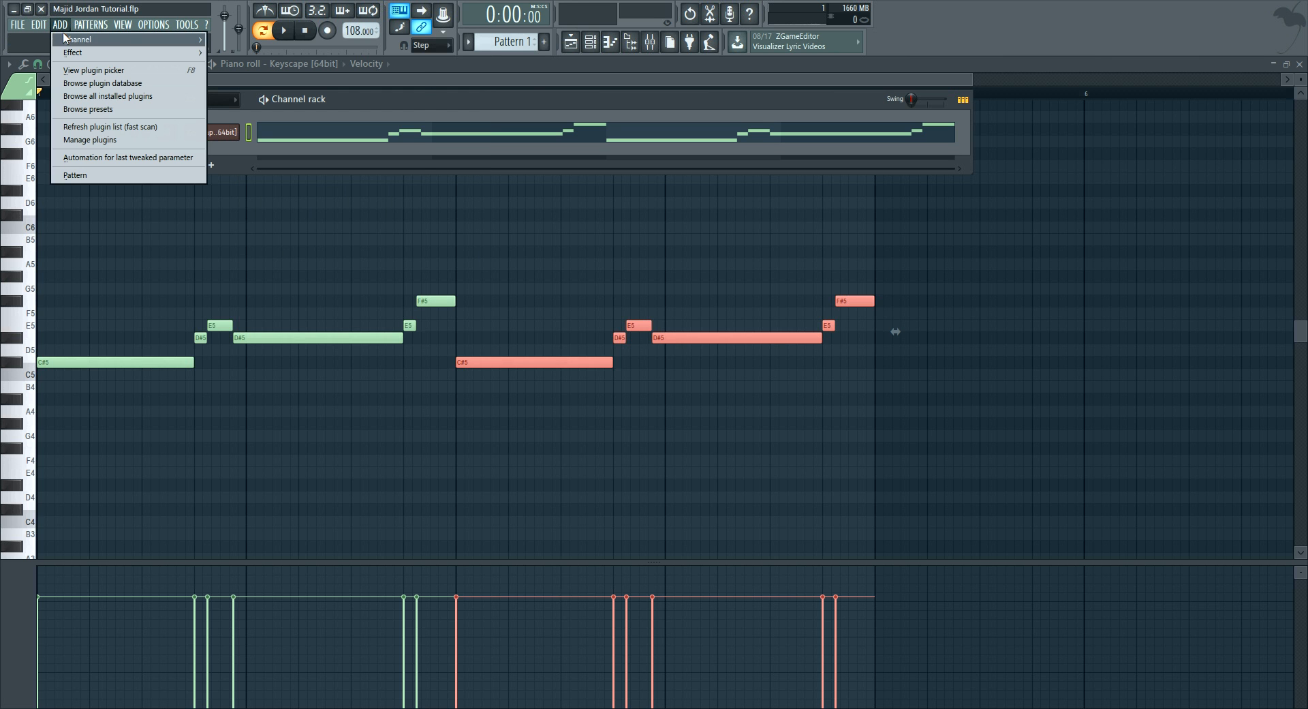
mouse_move(69, 40)
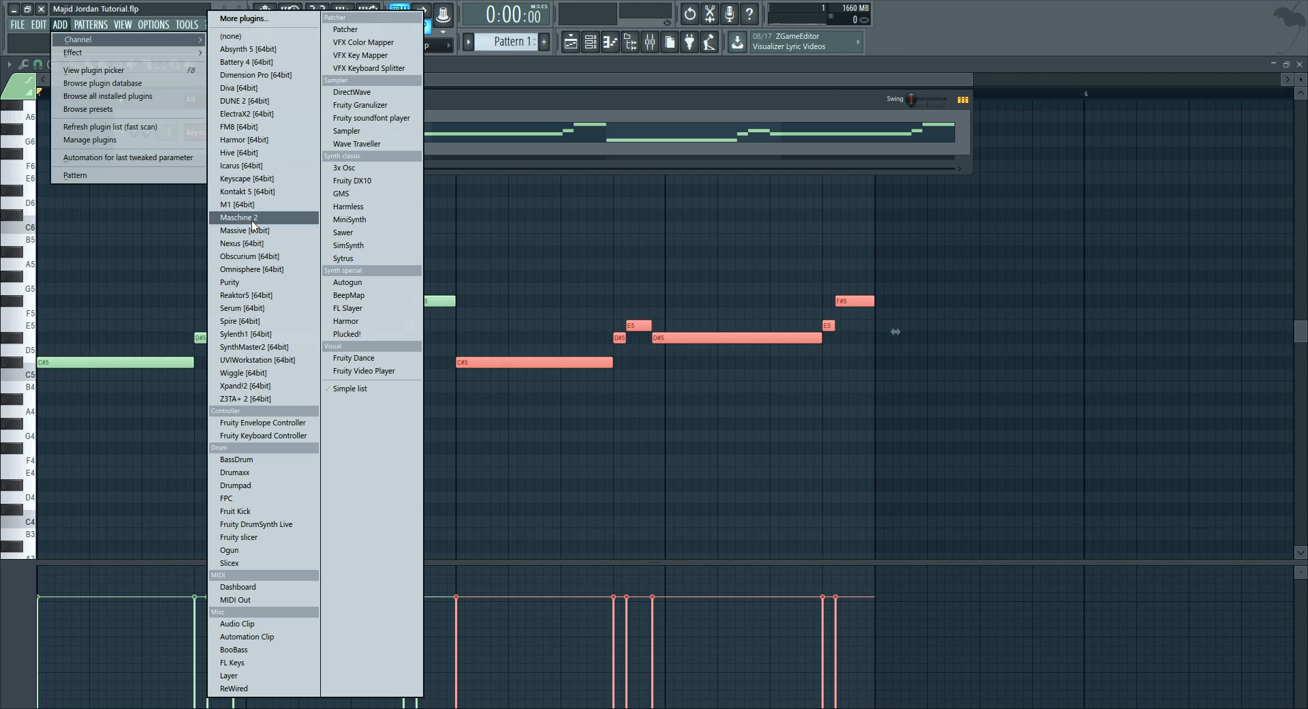
click(266, 116)
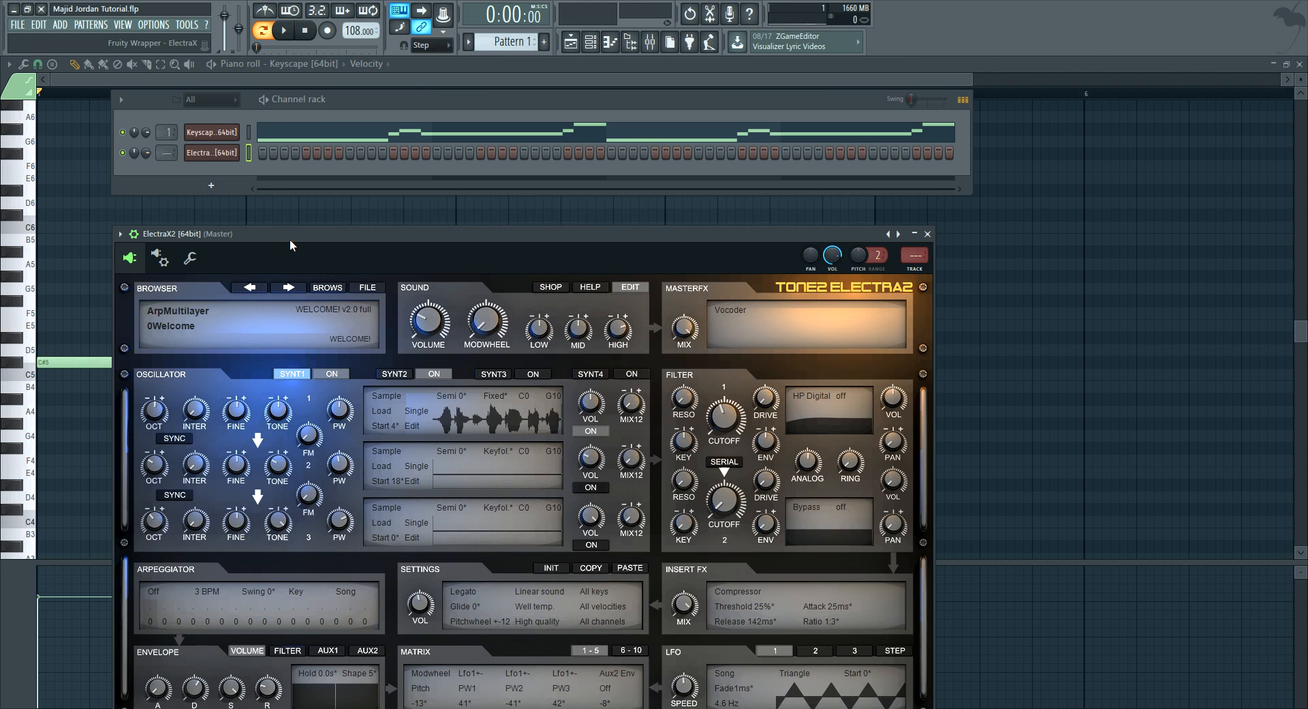
- Open ElectraX2's patch browser and list the Dmarch Vol. IV #Domination patches
click(374, 344)
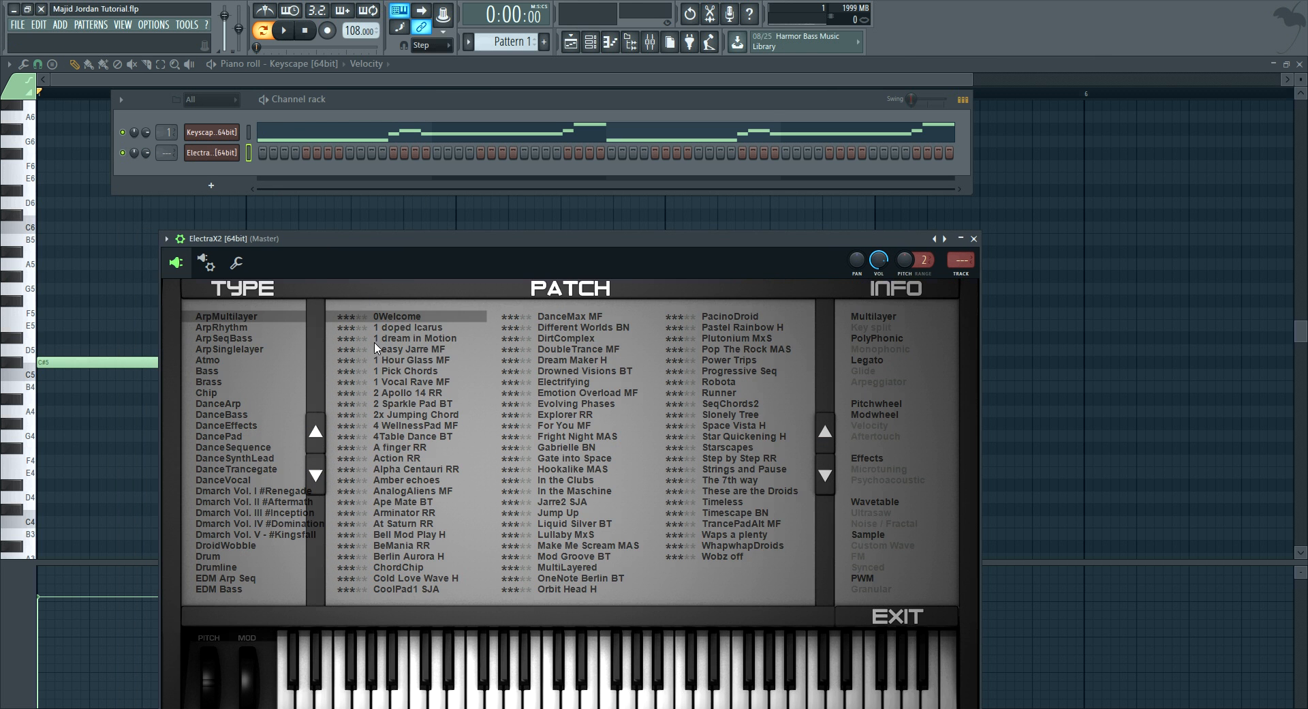
click(264, 503)
click(271, 490)
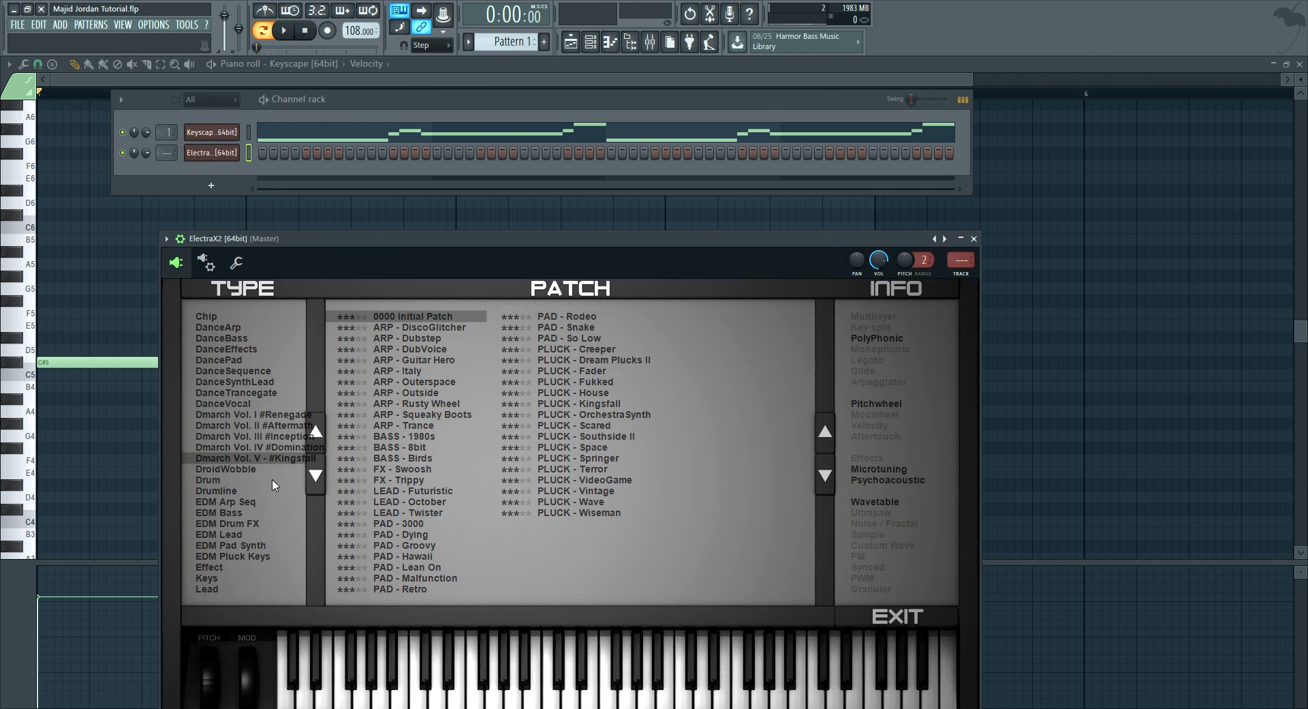
click(291, 447)
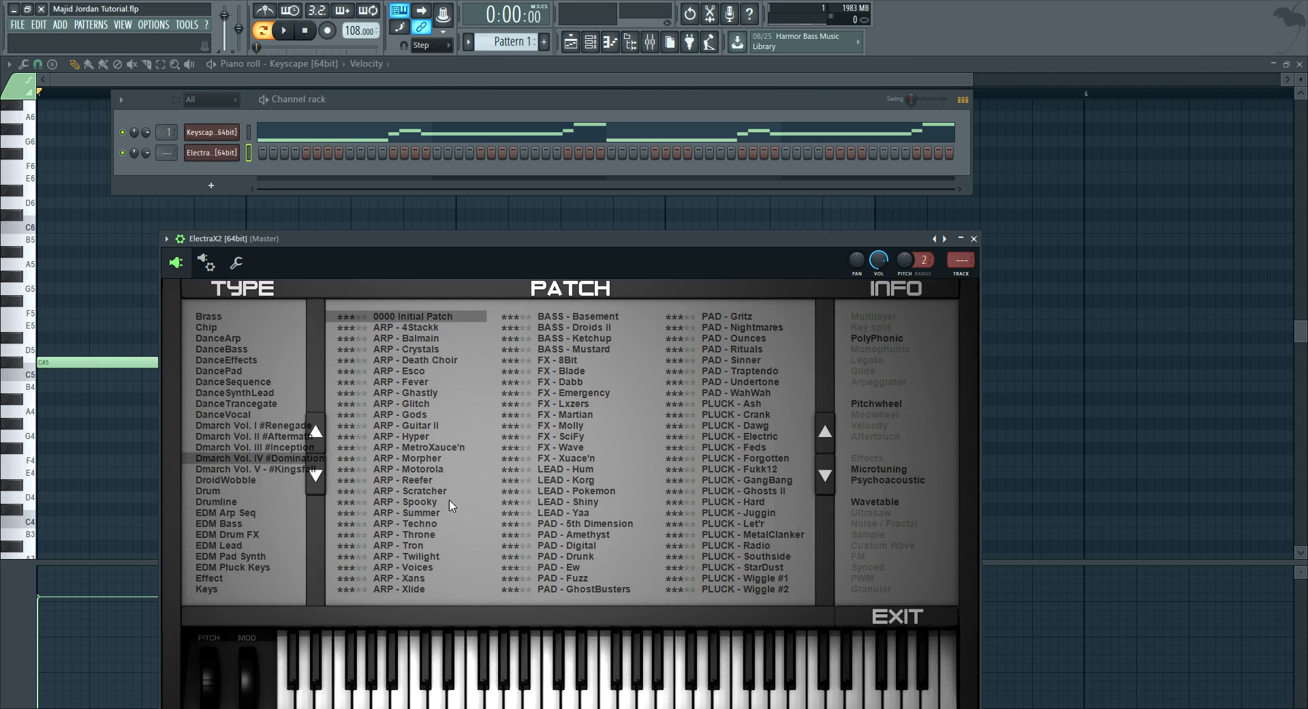
- Audition the PAD - Amethyst, PAD - Digital and PAD - Ew patches, and load PAD - Drunk
click(591, 560)
click(595, 538)
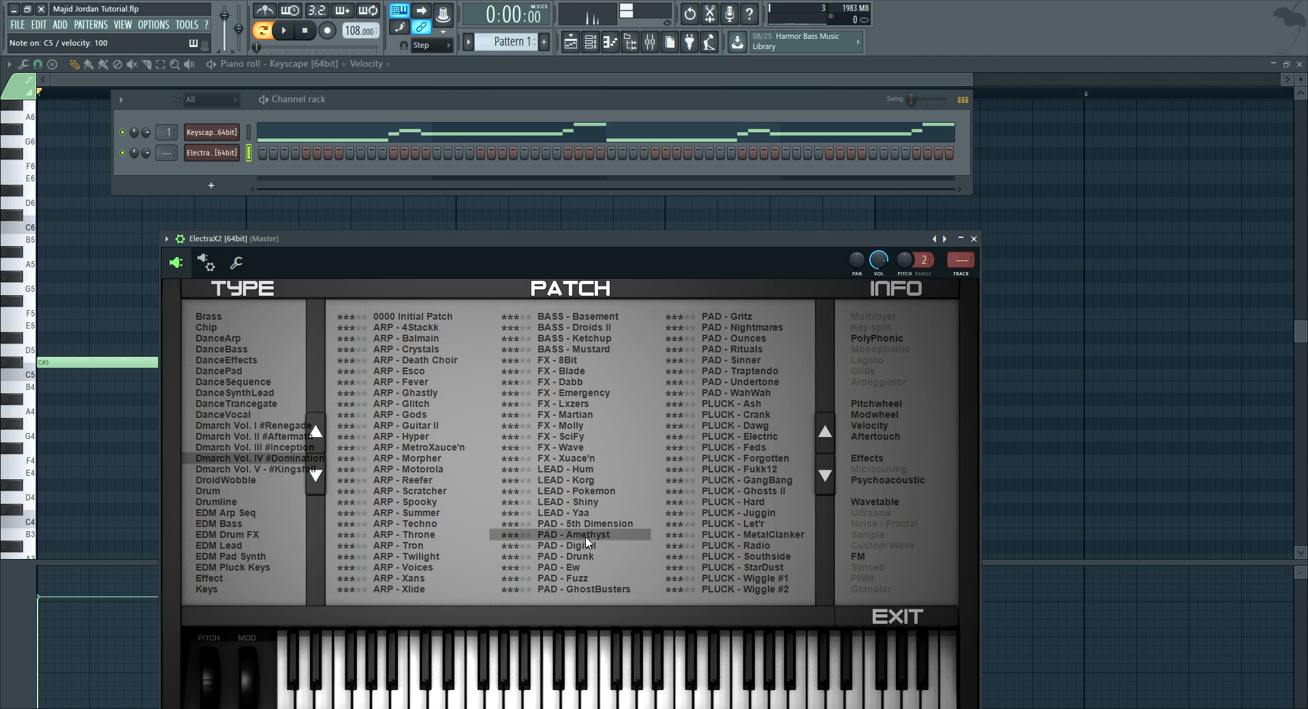
click(588, 546)
click(585, 568)
click(585, 557)
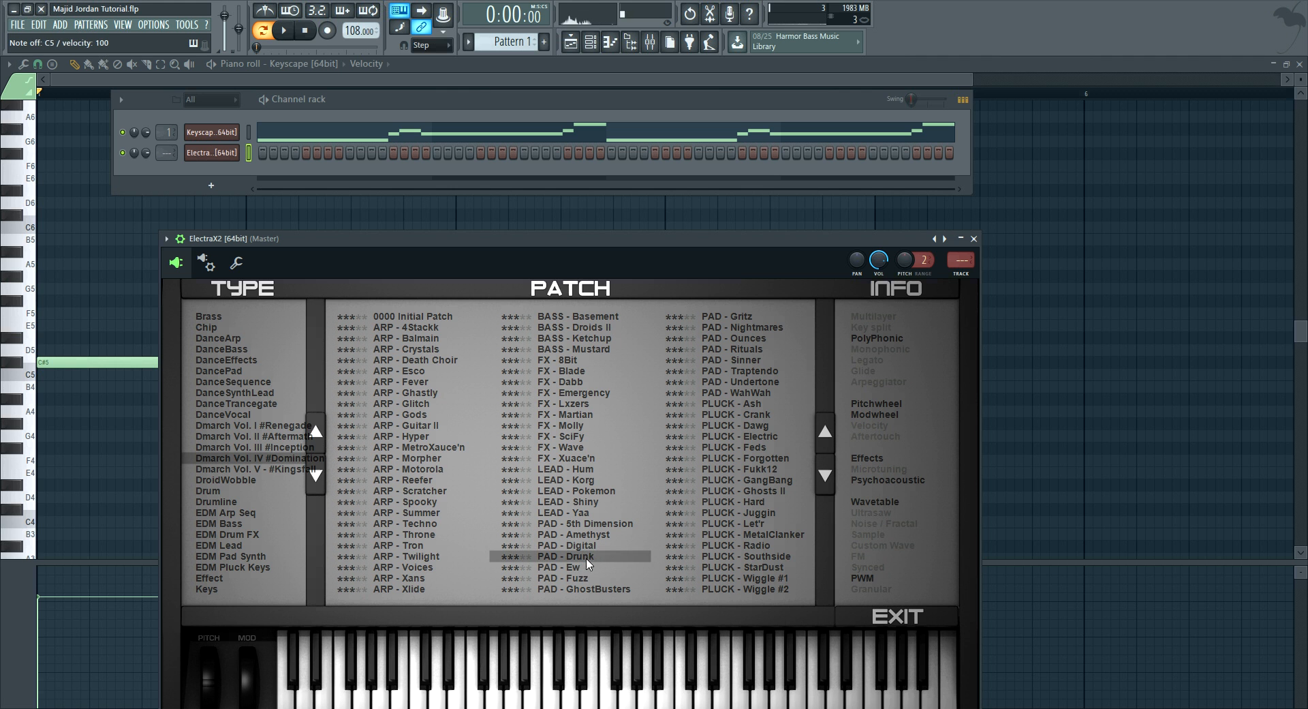
- Audition the ElectraX2 pad patches PAD - Fuzz, GhostBusters, Nightmares, Ounces, Rituals, Sinner, Traptendo, Undertone and WahWah
click(587, 578)
click(591, 589)
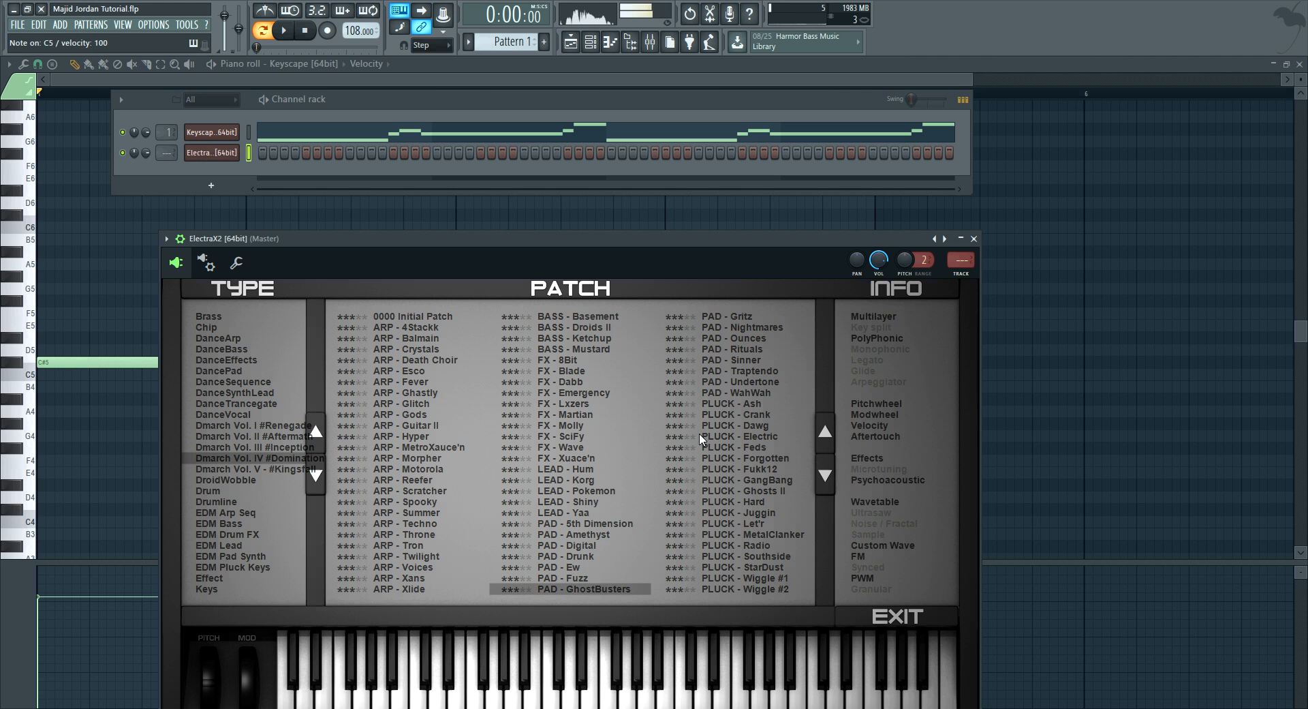
click(753, 327)
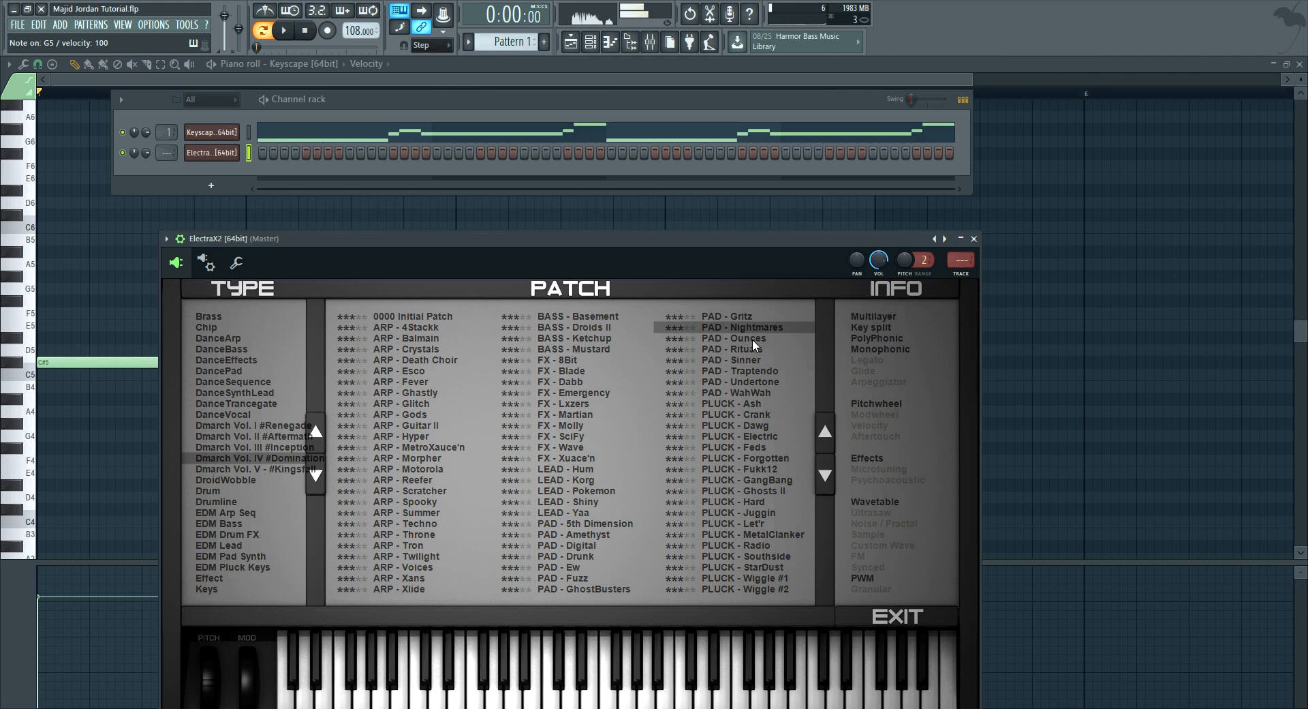
click(752, 338)
click(749, 348)
click(749, 359)
click(749, 371)
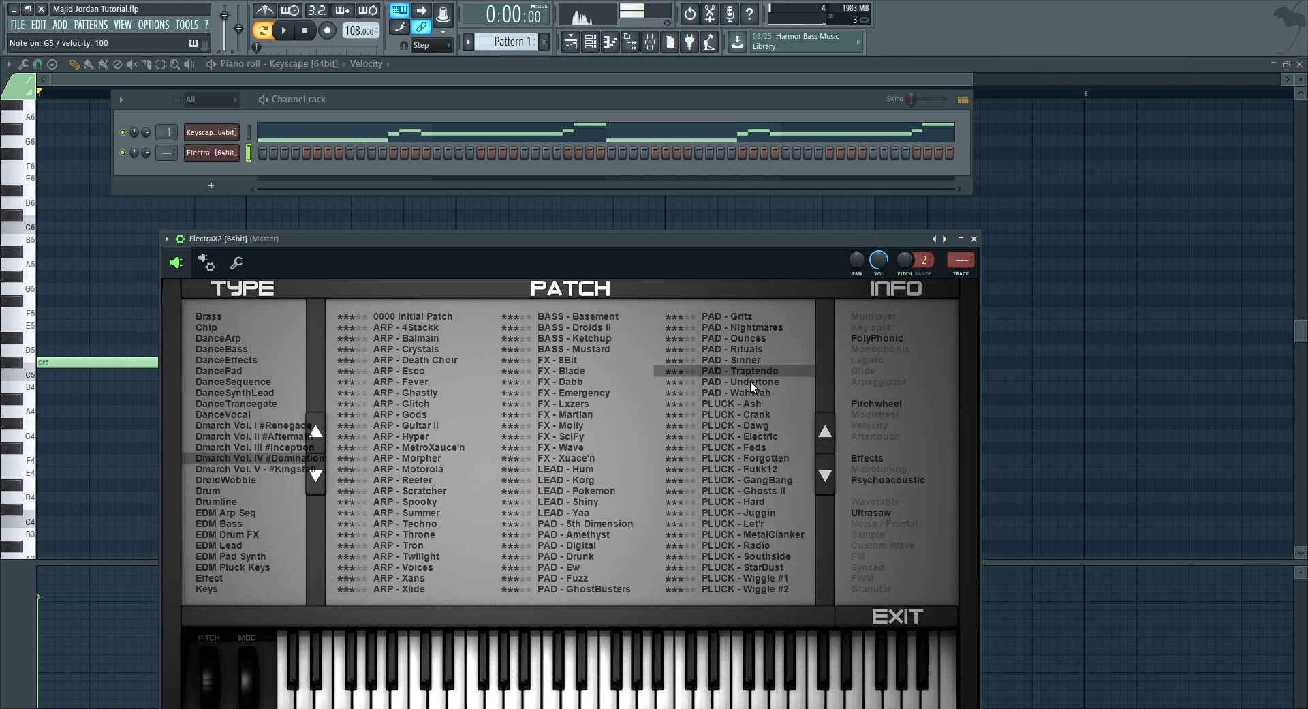
click(750, 380)
click(746, 390)
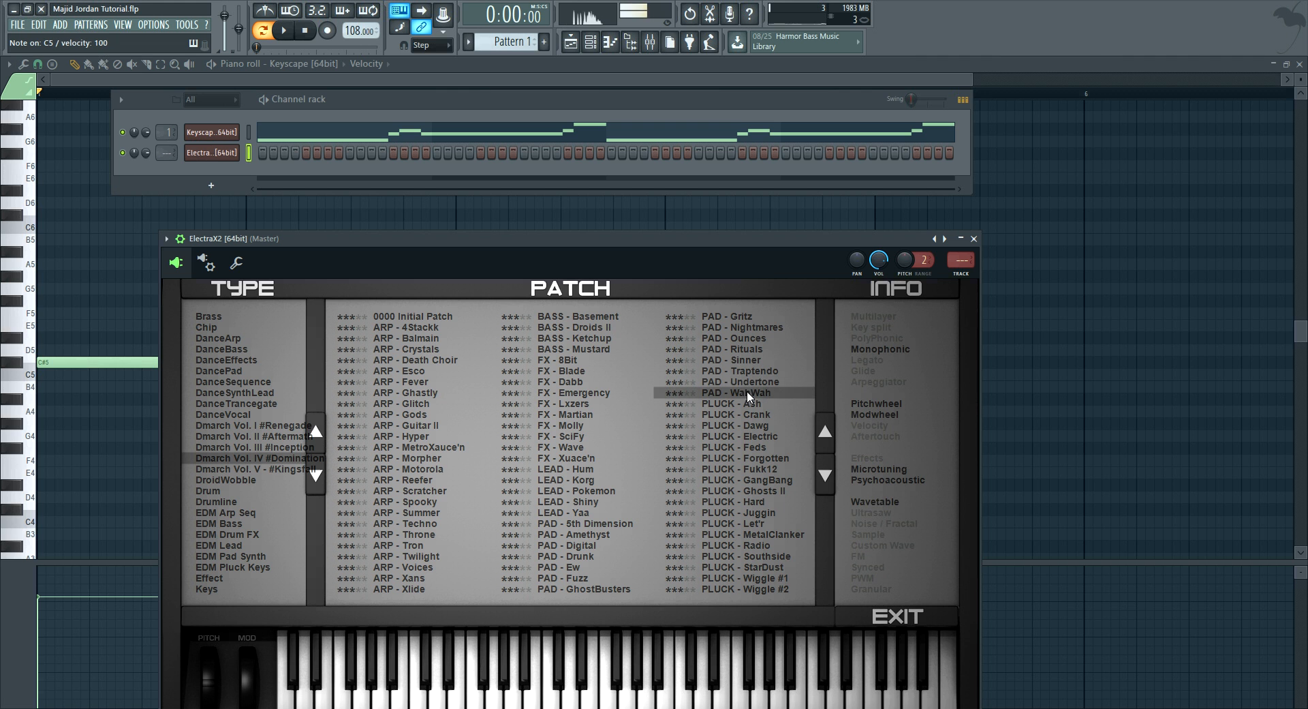
- Compare PAD - Traptendo and PAD - Ounces again, and load the PAD - Rituals patch
click(747, 371)
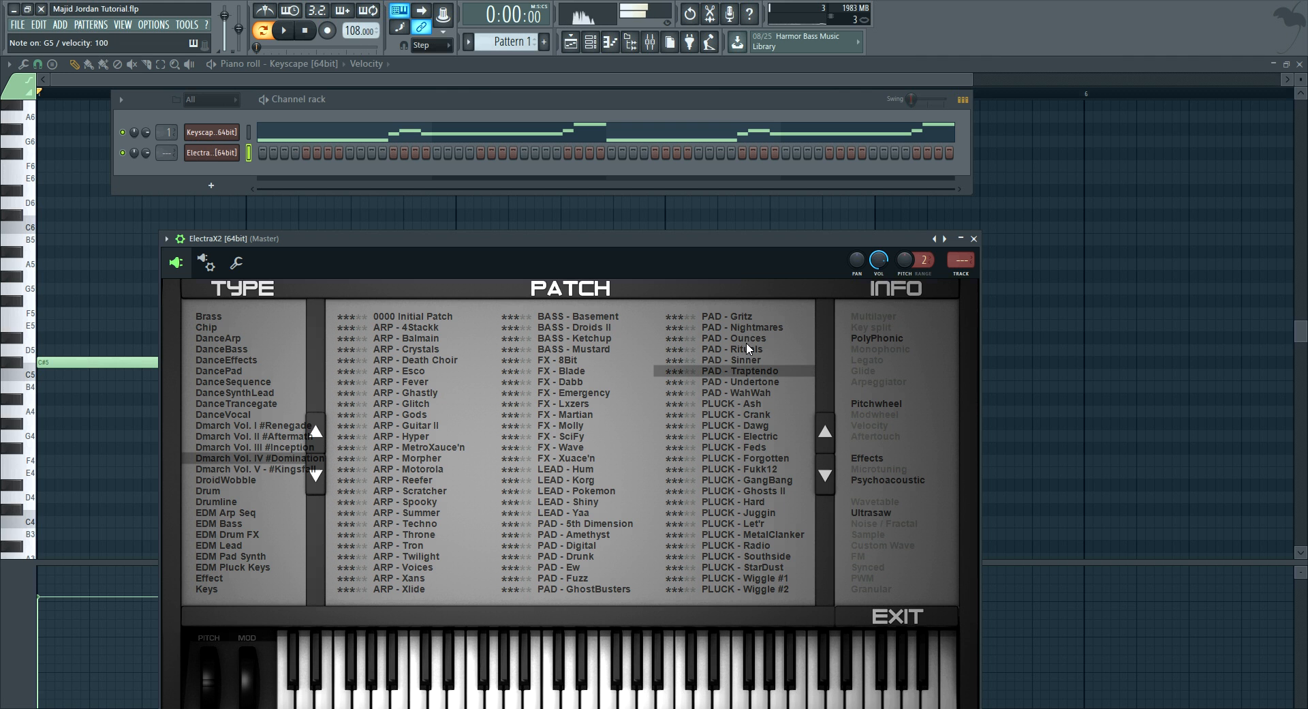
click(746, 340)
click(746, 349)
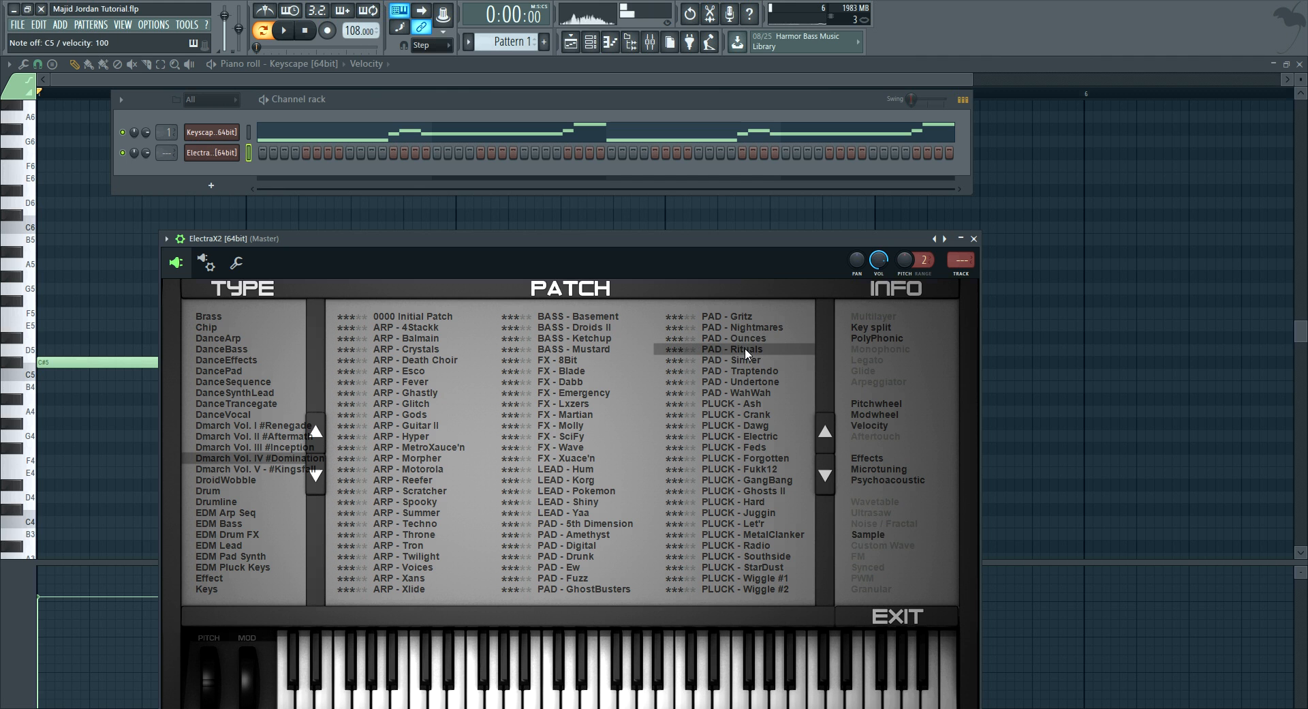
- Route the ElectraX2 channel to mixer track 2
right_click(231, 152)
click(163, 153)
drag(173, 152, 173, 145)
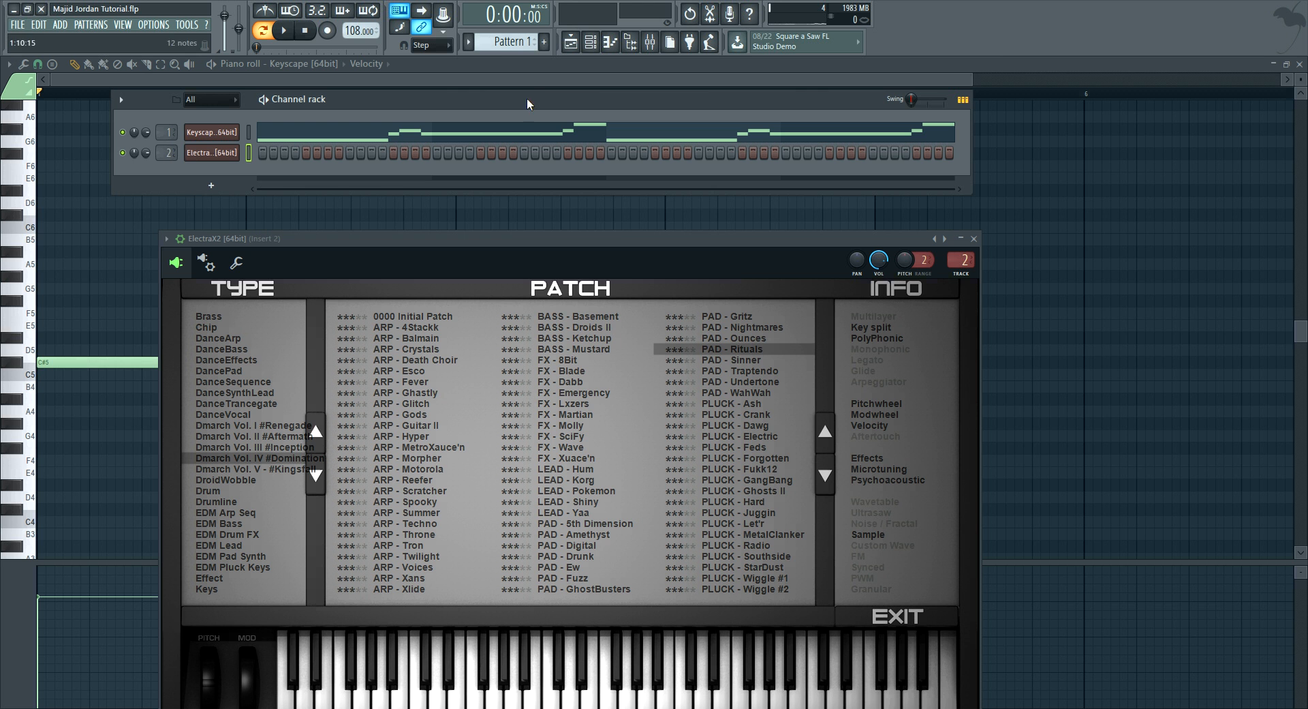
- Add Gross Beat to the first effect slot of mixer Insert 2 and choose its Sidechain volume pattern
click(650, 42)
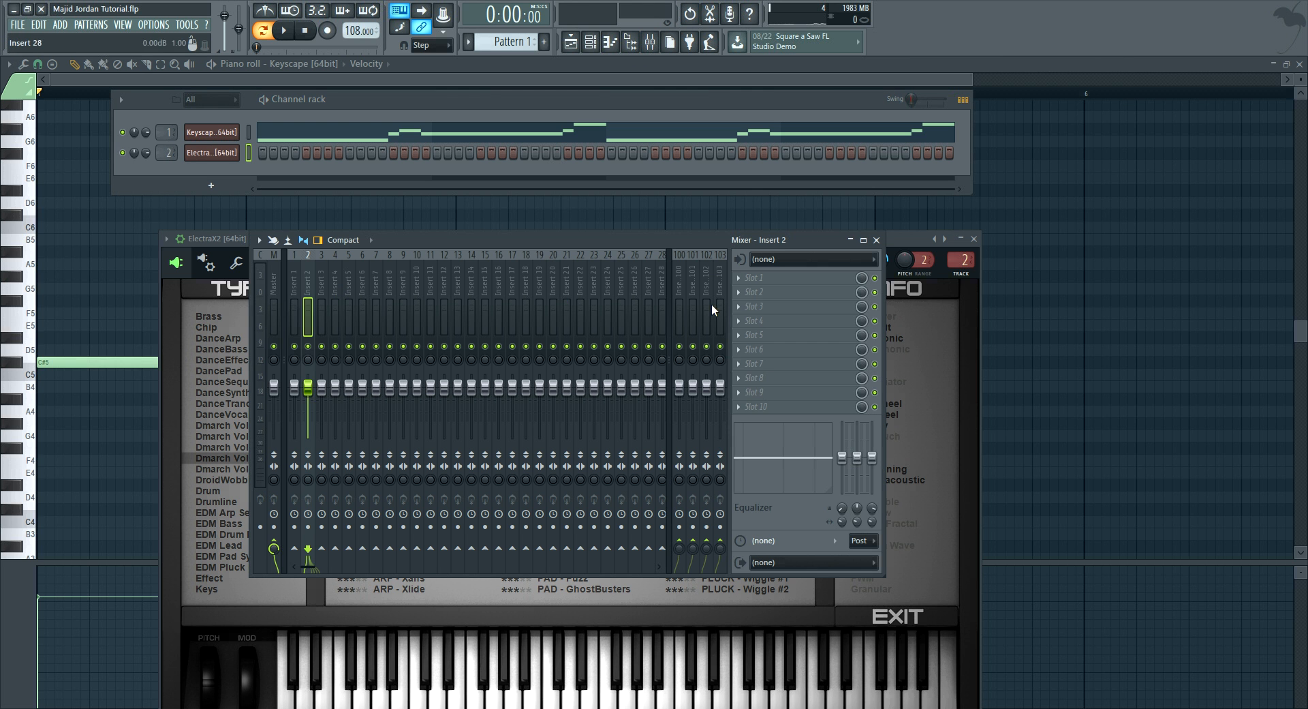
click(749, 278)
click(1066, 223)
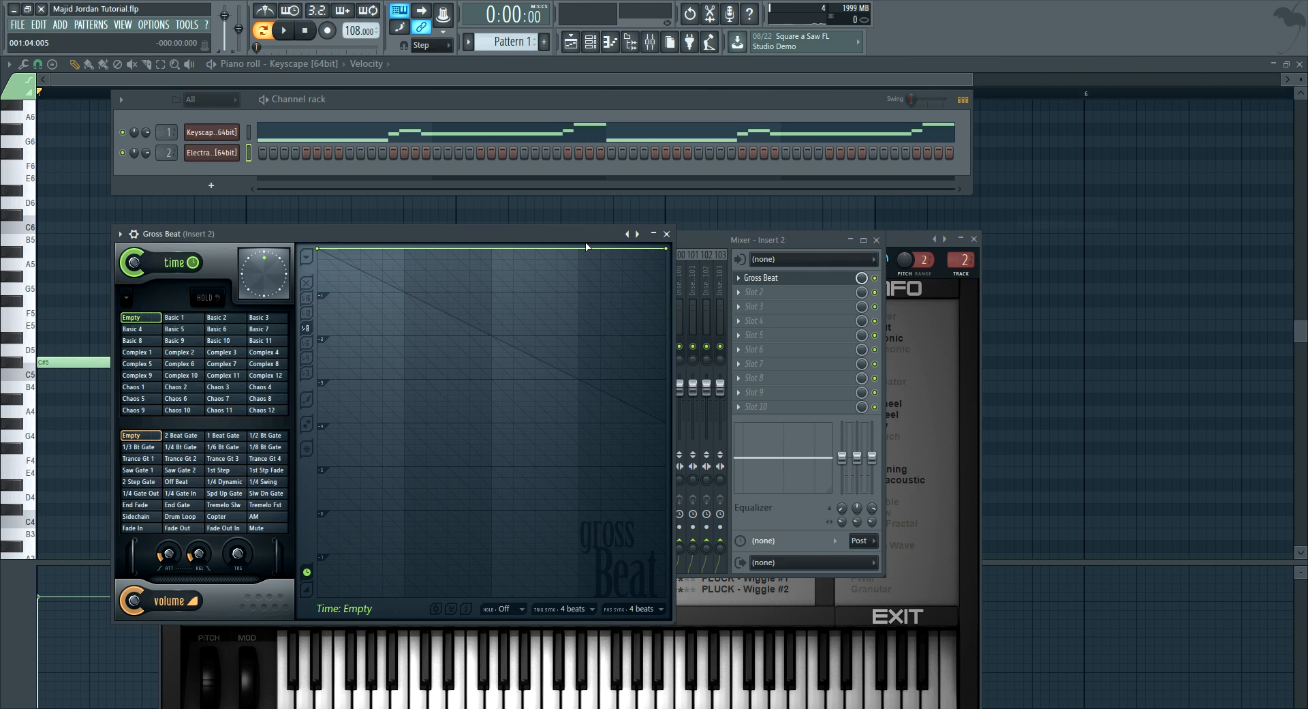
click(637, 233)
click(626, 234)
click(148, 528)
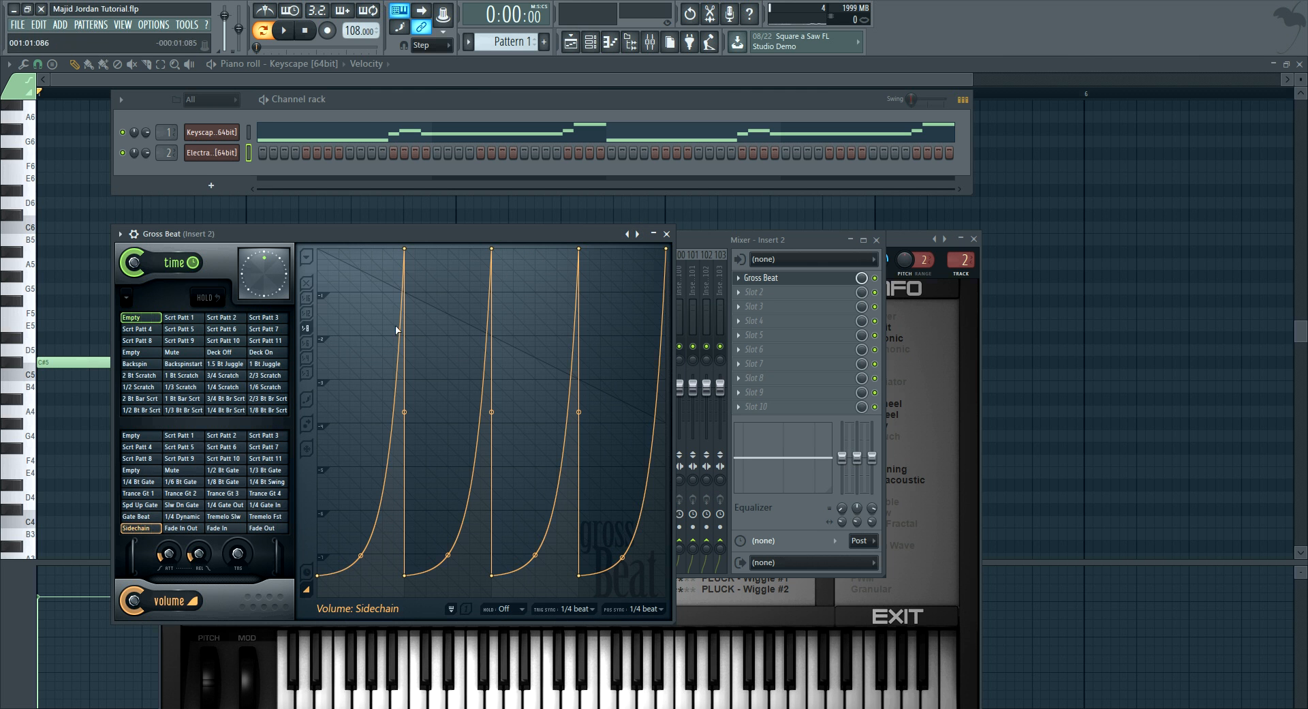
- In ElectraX2's piano roll, draw a four-bar pad line following the ghost melody: C#5, E5, D#5, F#5, C#5, D#5, D#5, F#5
right_click(235, 153)
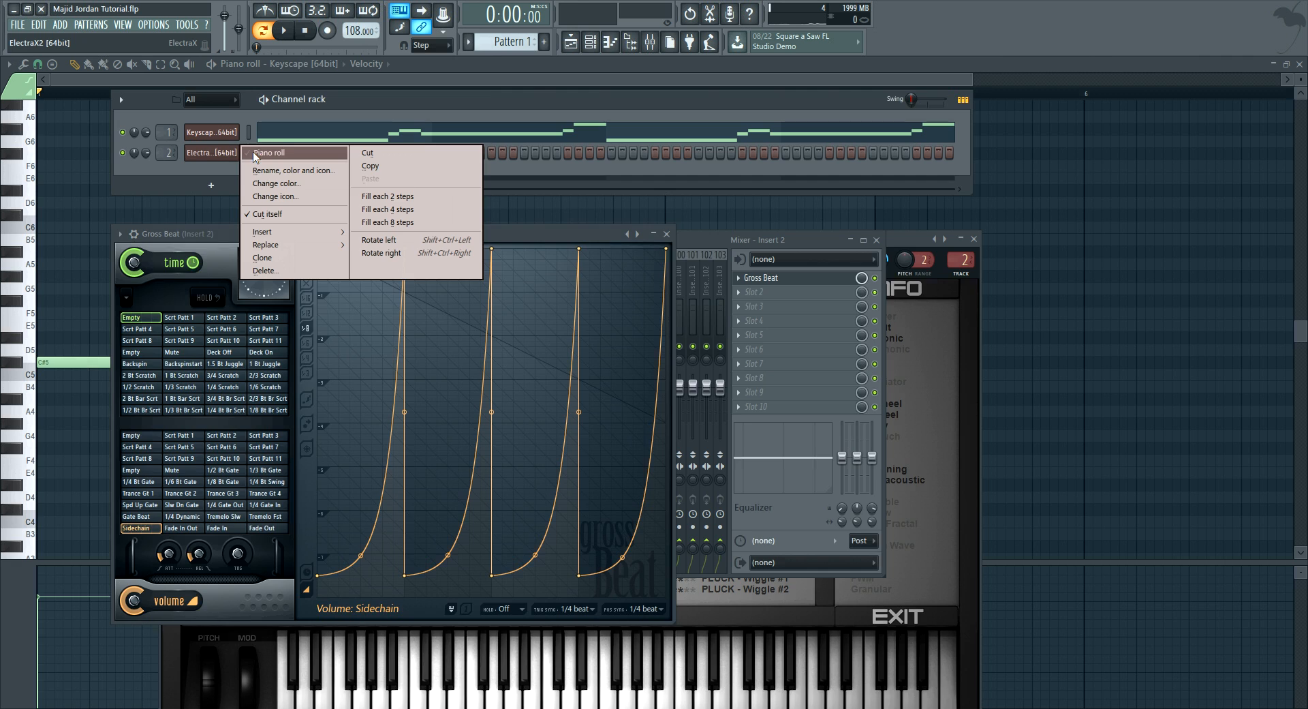
click(259, 154)
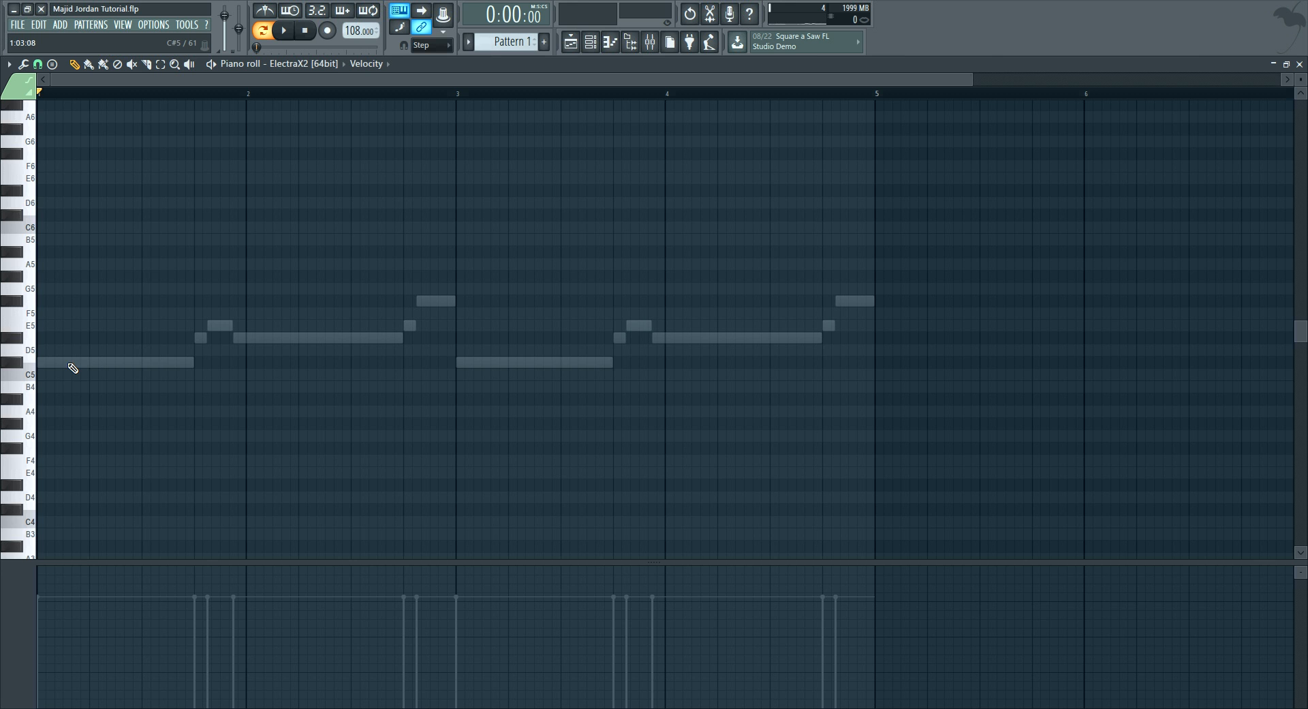
click(70, 362)
drag(76, 362, 194, 362)
drag(126, 339, 8, 320)
drag(122, 325, 108, 300)
key(space)
key(space)
drag(50, 337, 15, 320)
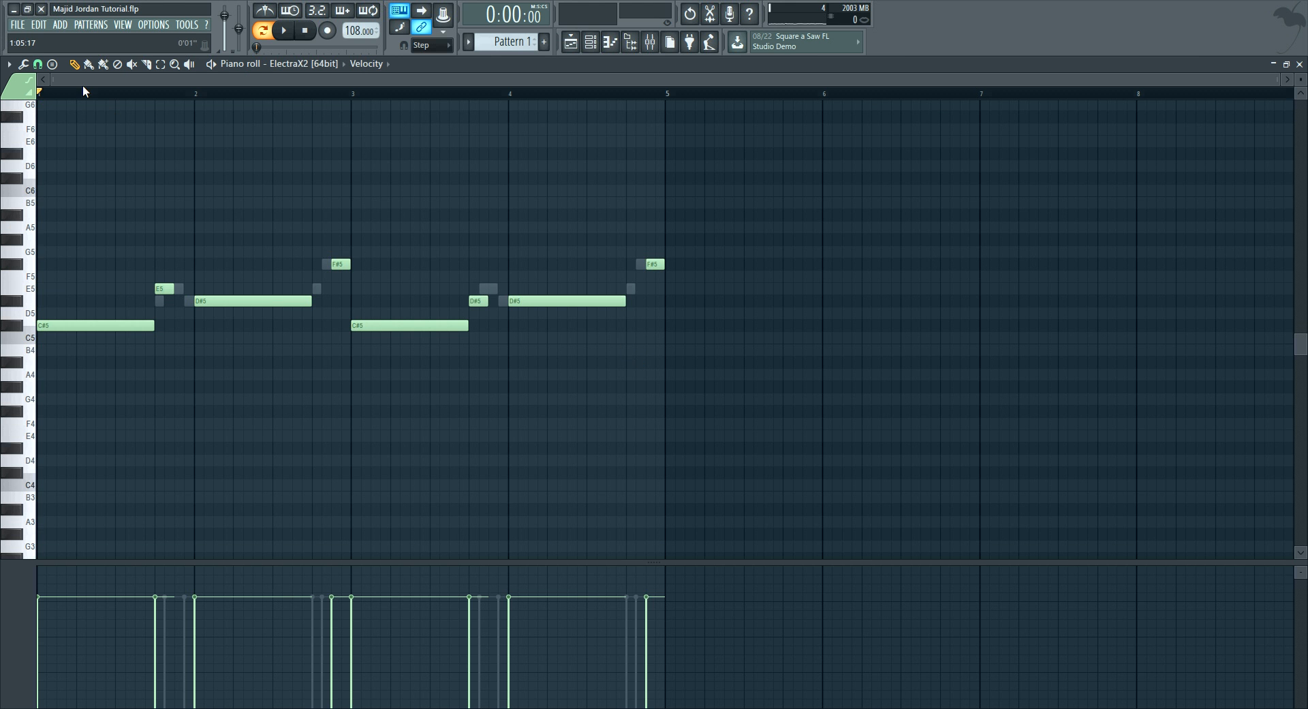
- Mute the Keyscape channel and play the ElectraX2 pad line on its own
scroll(83, 84, up, 4)
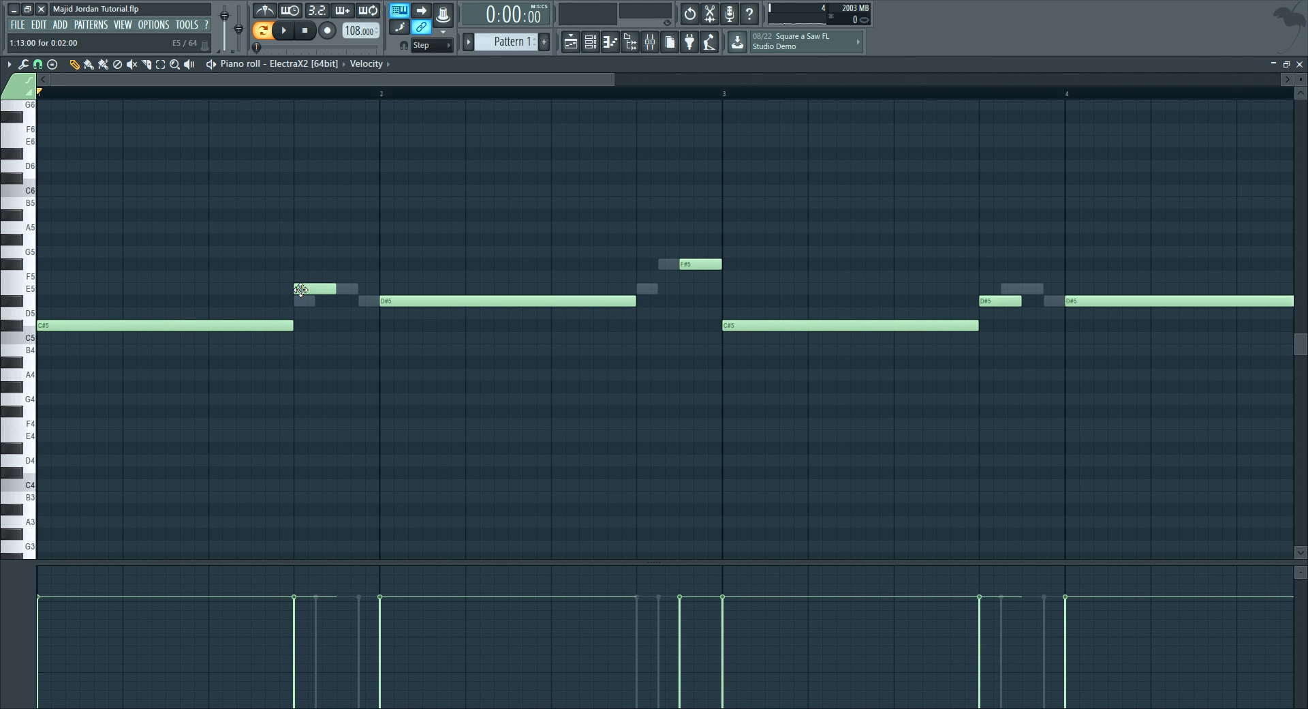
key(F6)
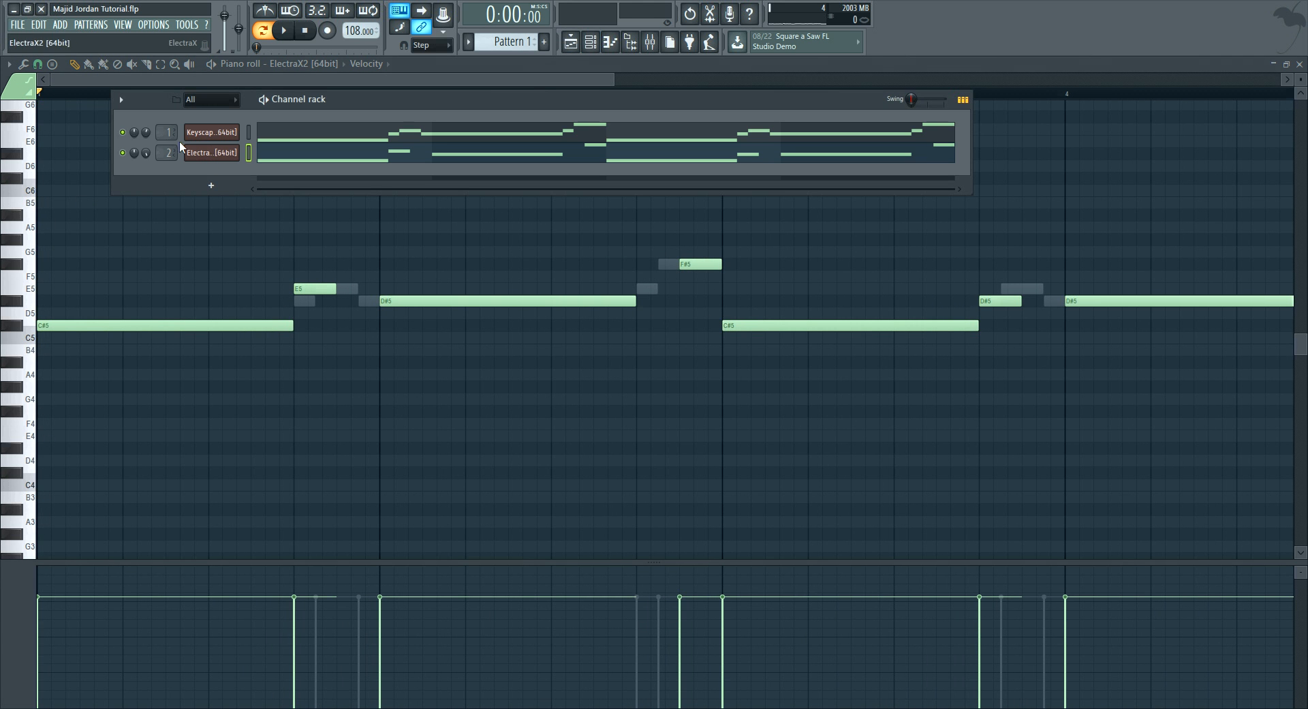
click(123, 132)
key(space)
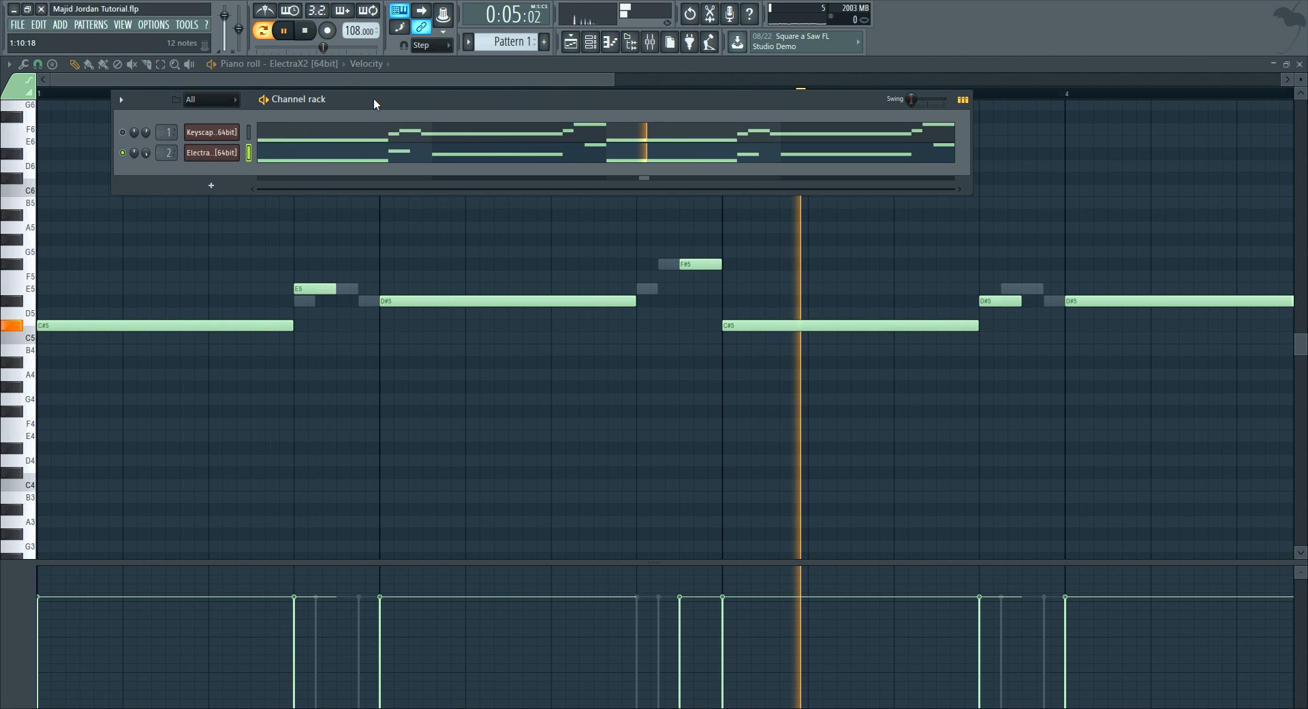
drag(373, 99, 386, 103)
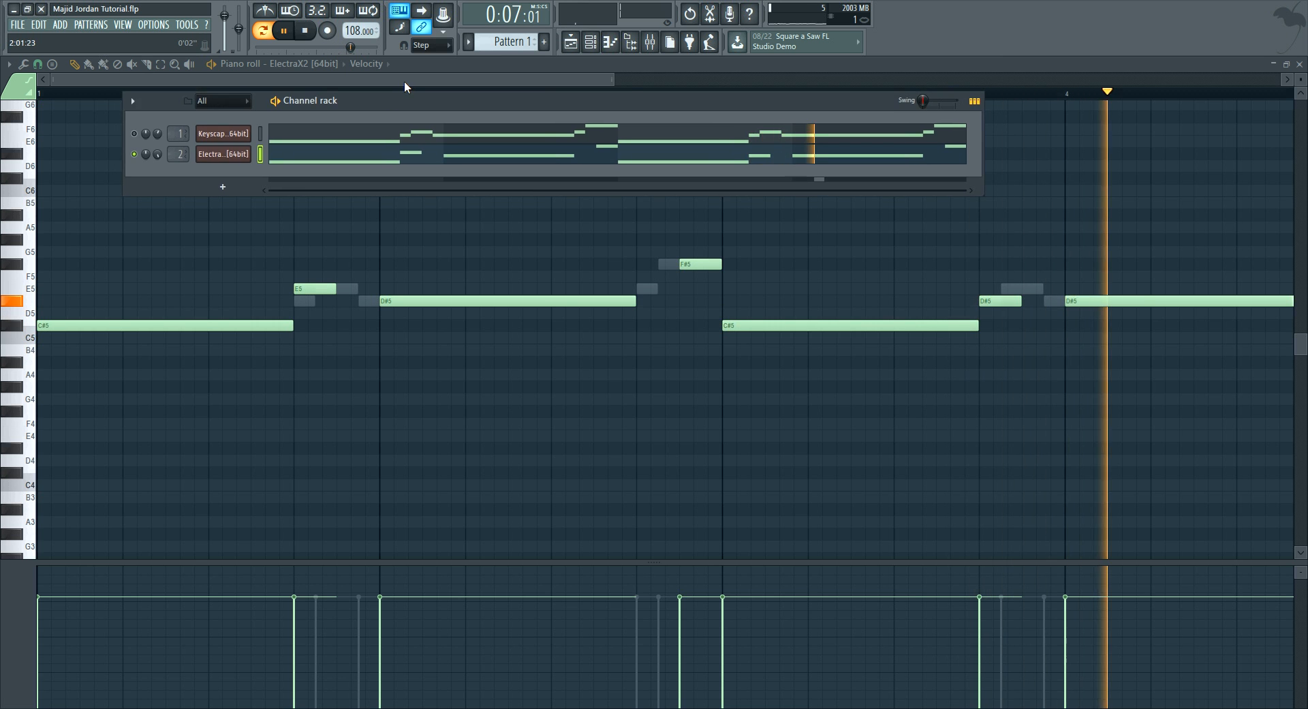
click(403, 82)
scroll(408, 95, down, 3)
key(space)
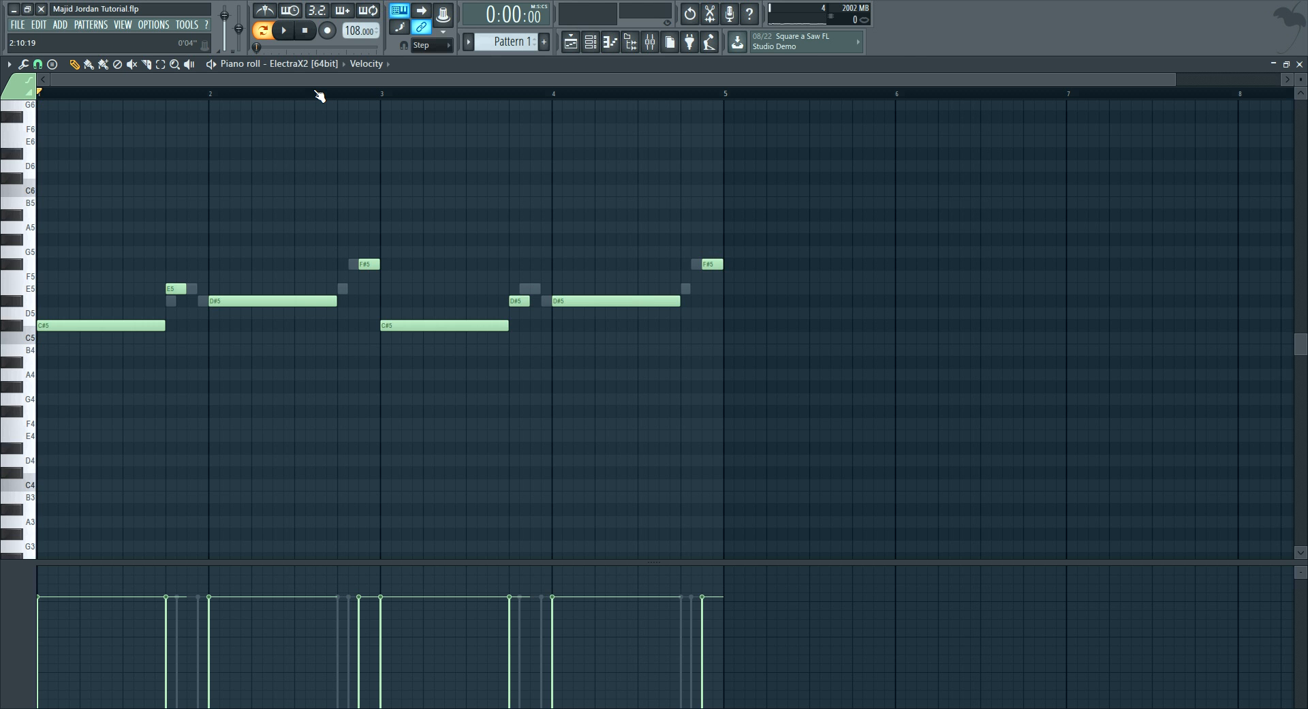
scroll(236, 98, up, 3)
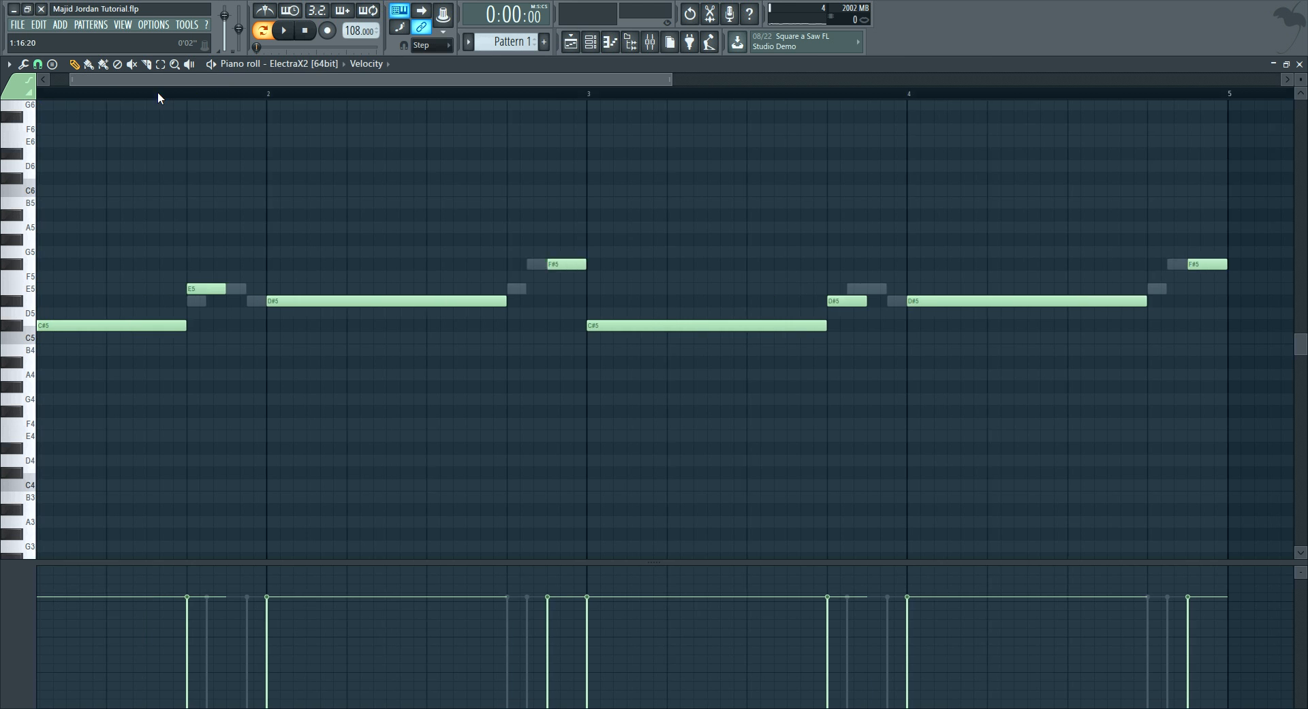
scroll(199, 100, up, 3)
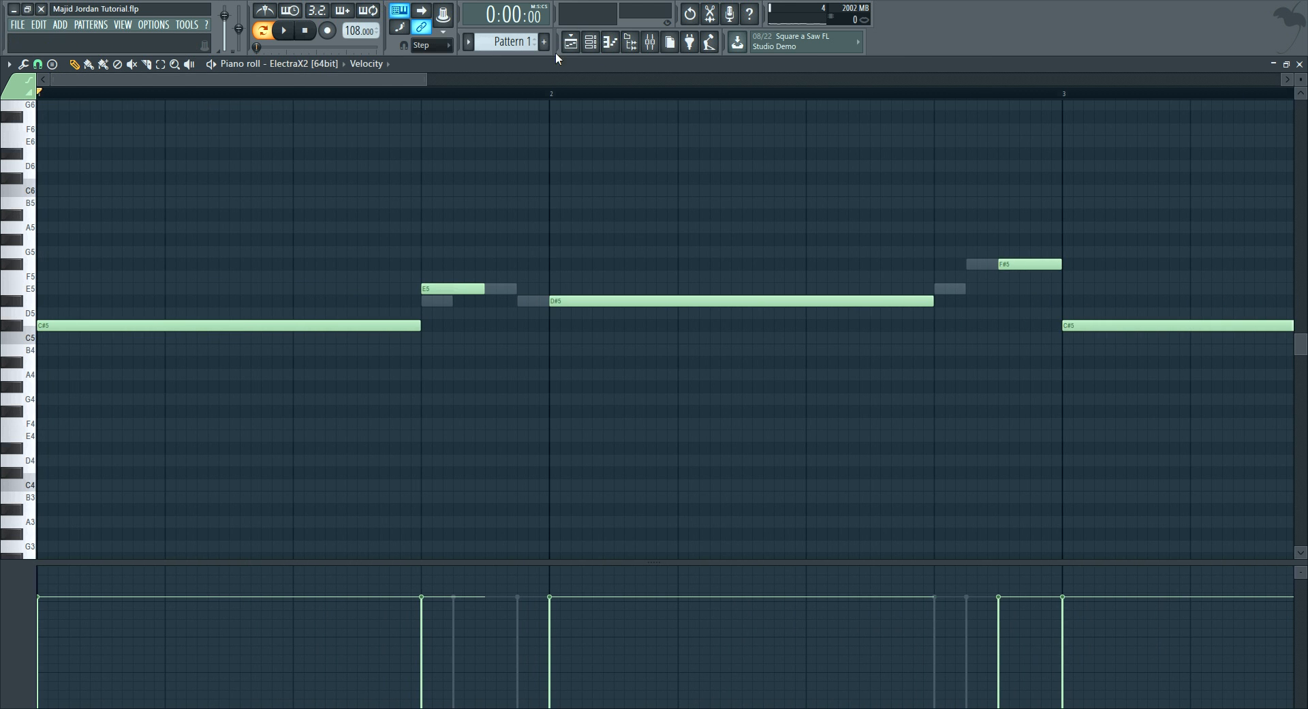
- Reopen Gross Beat on mixer Insert 2 and reselect the Sidechain pattern to display its volume curve
click(650, 41)
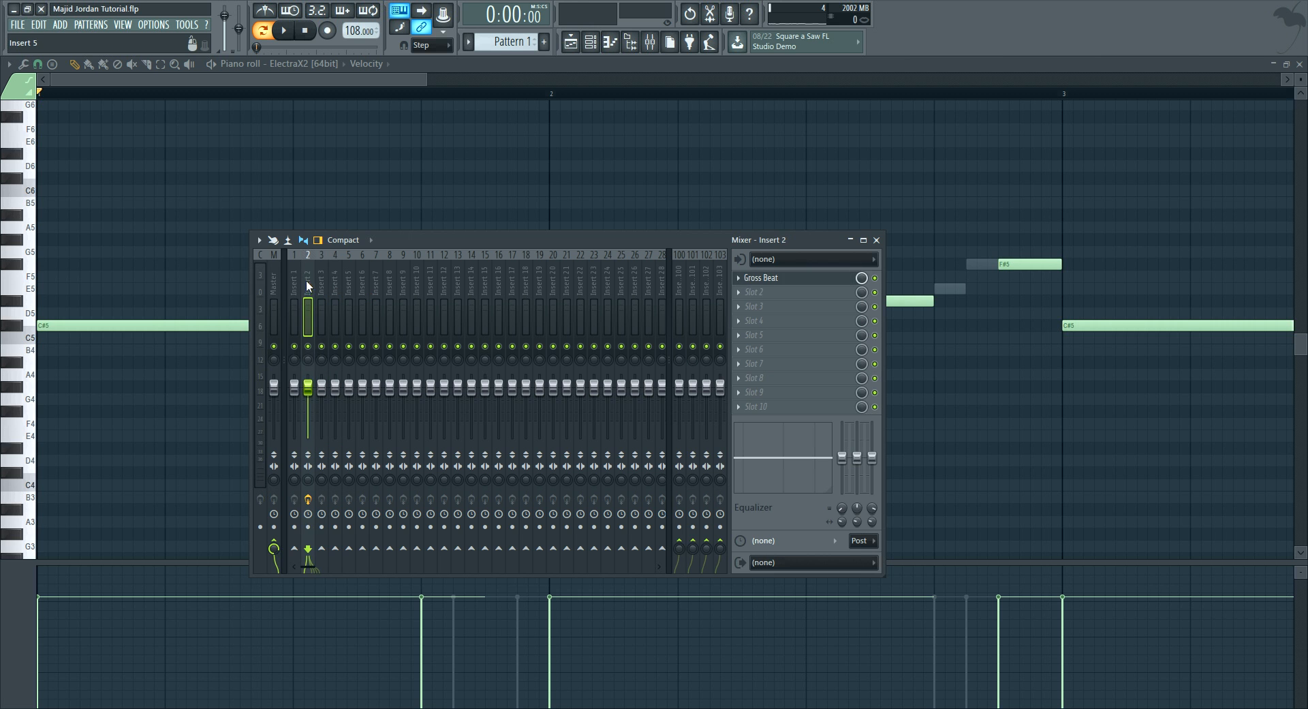
click(761, 277)
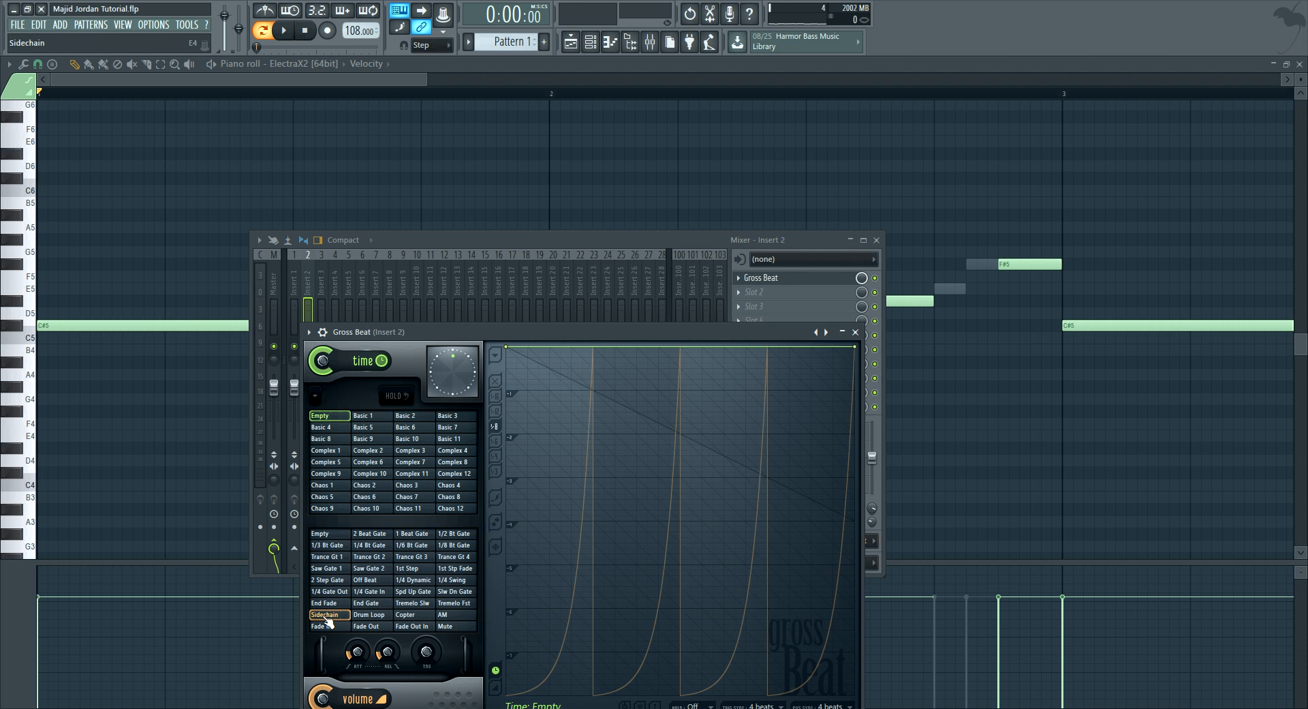
click(326, 616)
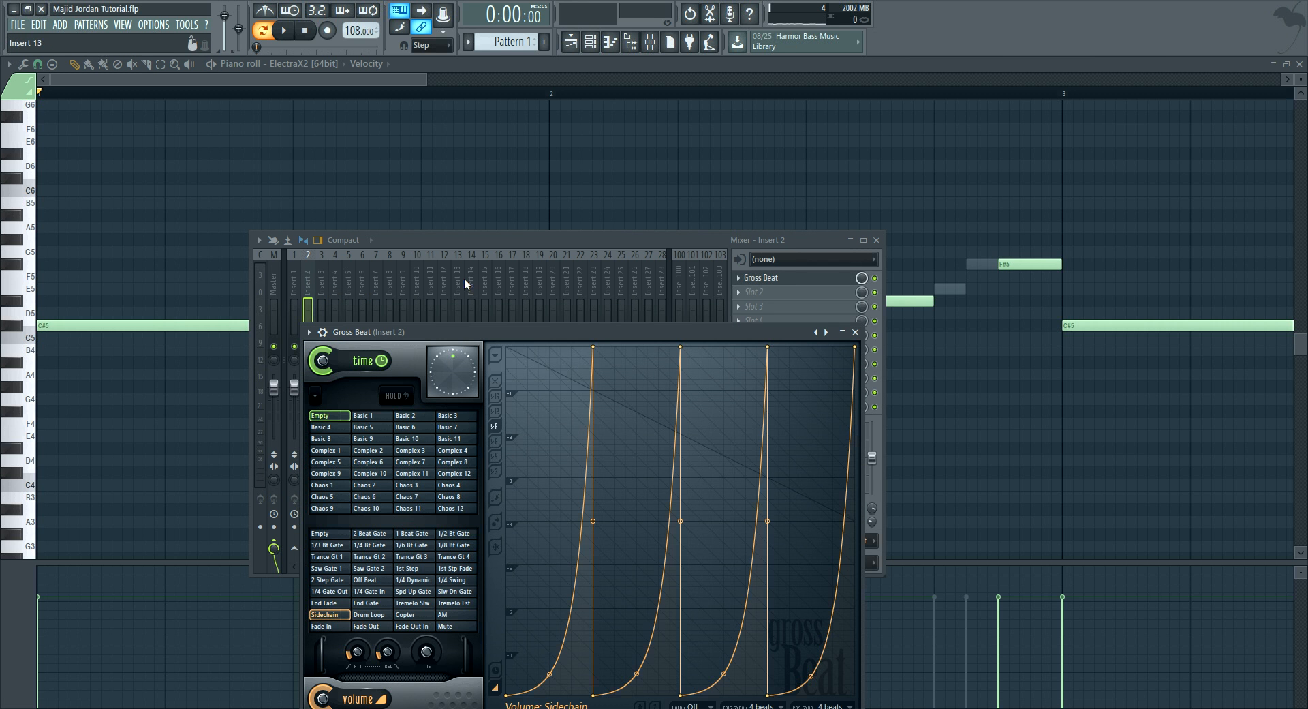
- Add Fruity Reeverb to the second effect slot of Insert 2 and lower its mix level during playback
click(772, 293)
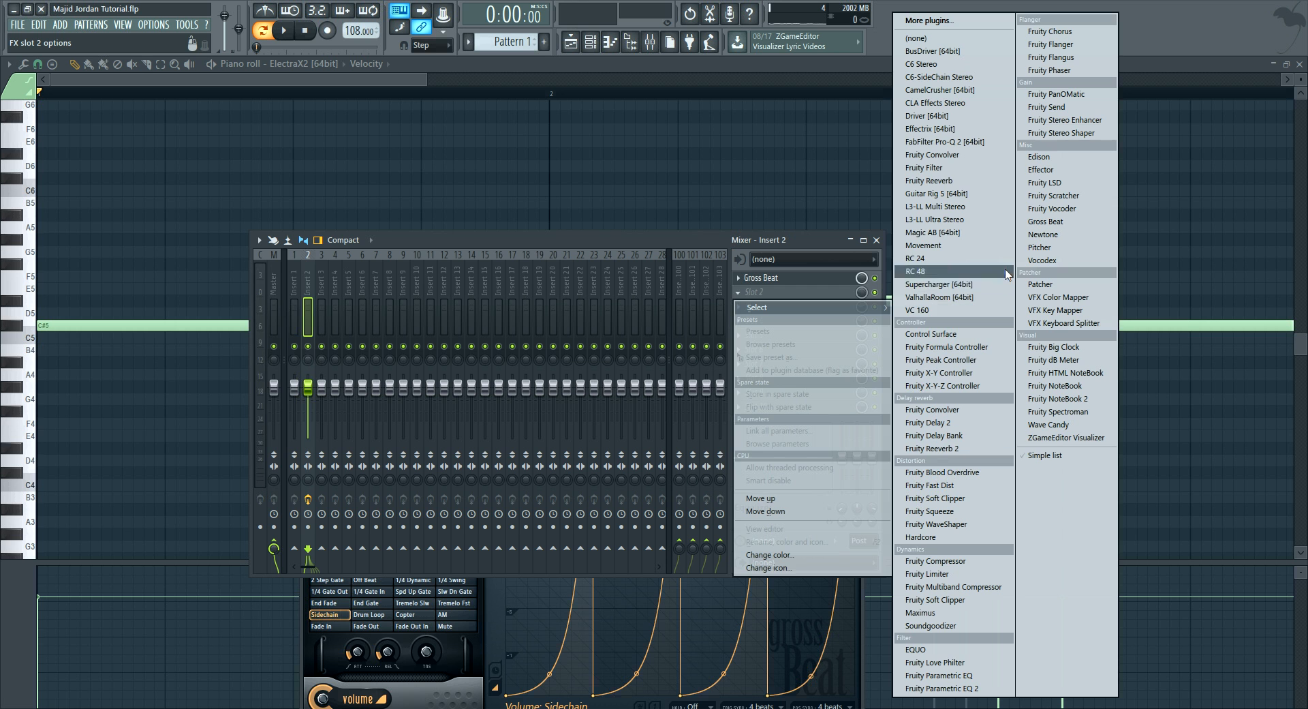
click(957, 180)
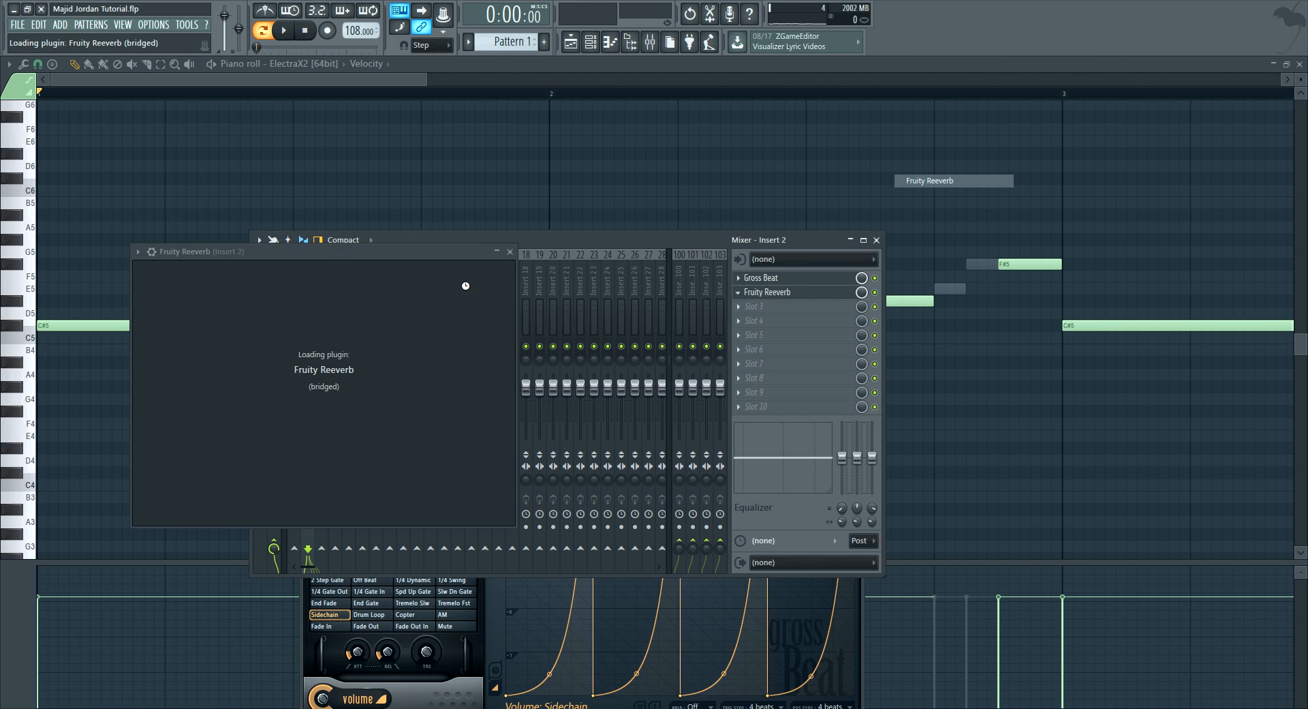
key(space)
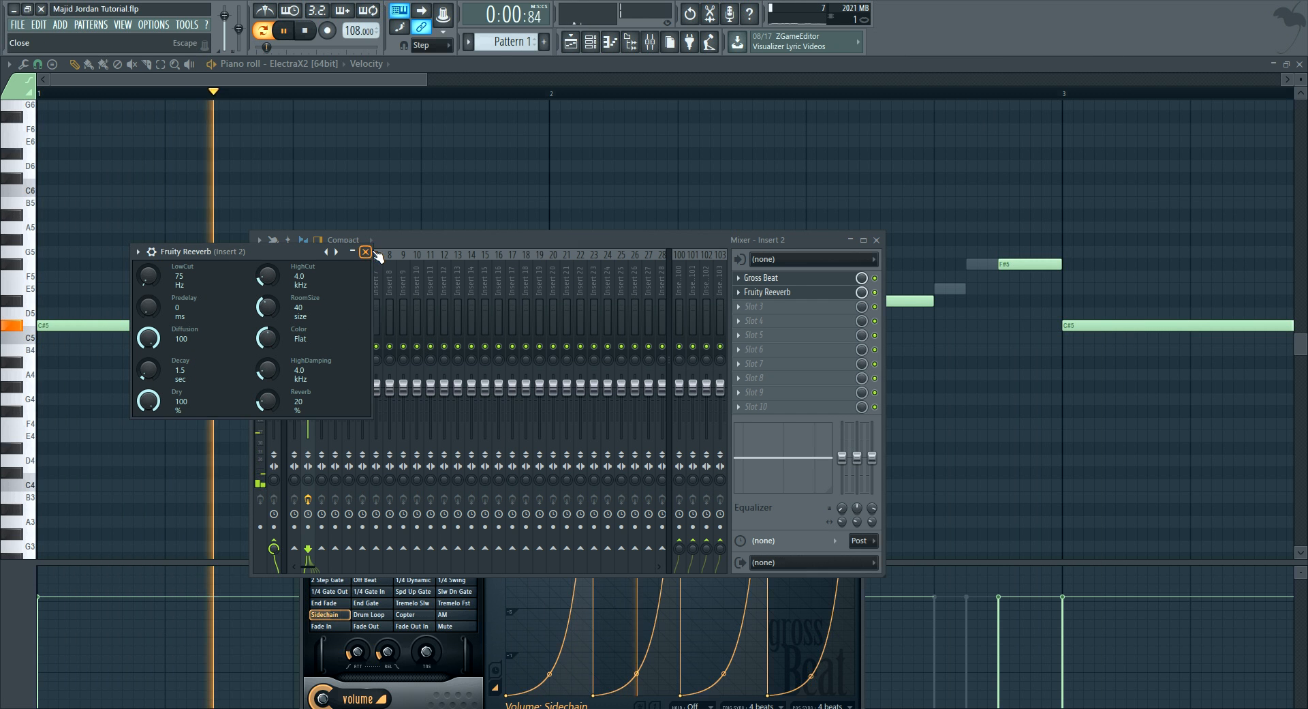
drag(861, 292, 862, 334)
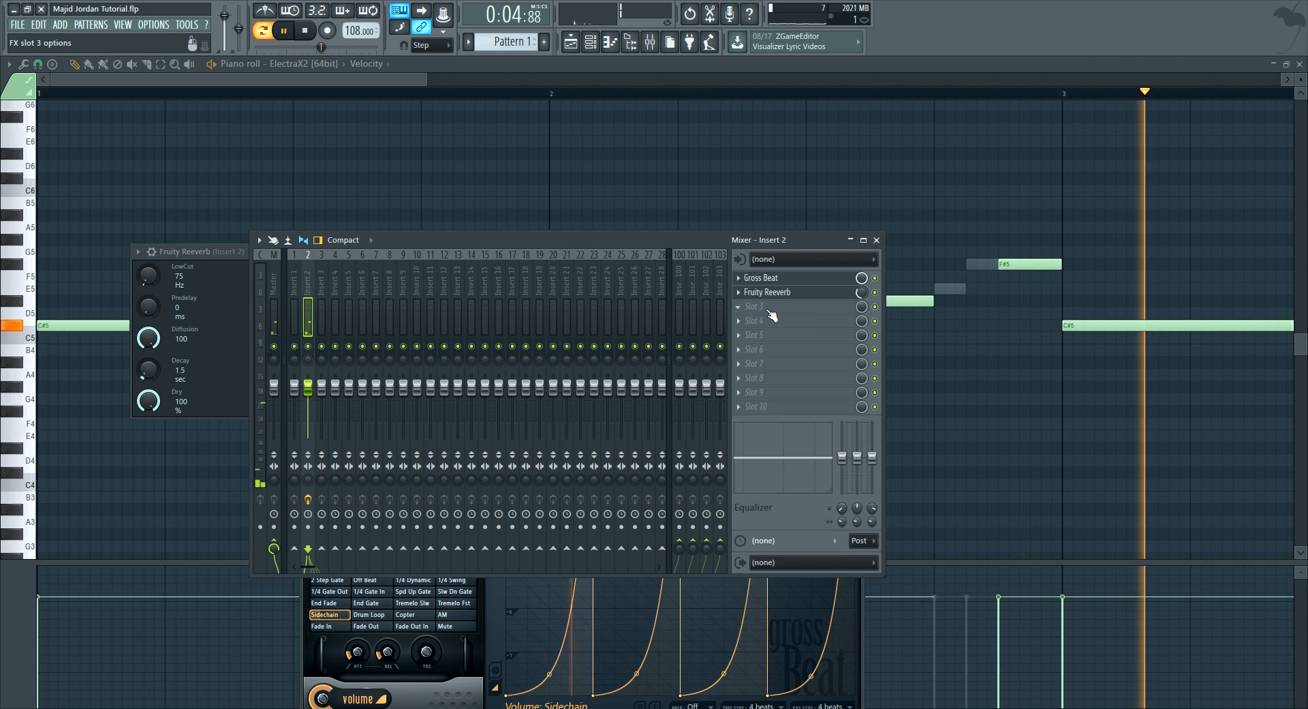
- Raise the four lowest points of Gross Beat's Sidechain volume curve to the same slightly higher level while listening to the pad
click(775, 278)
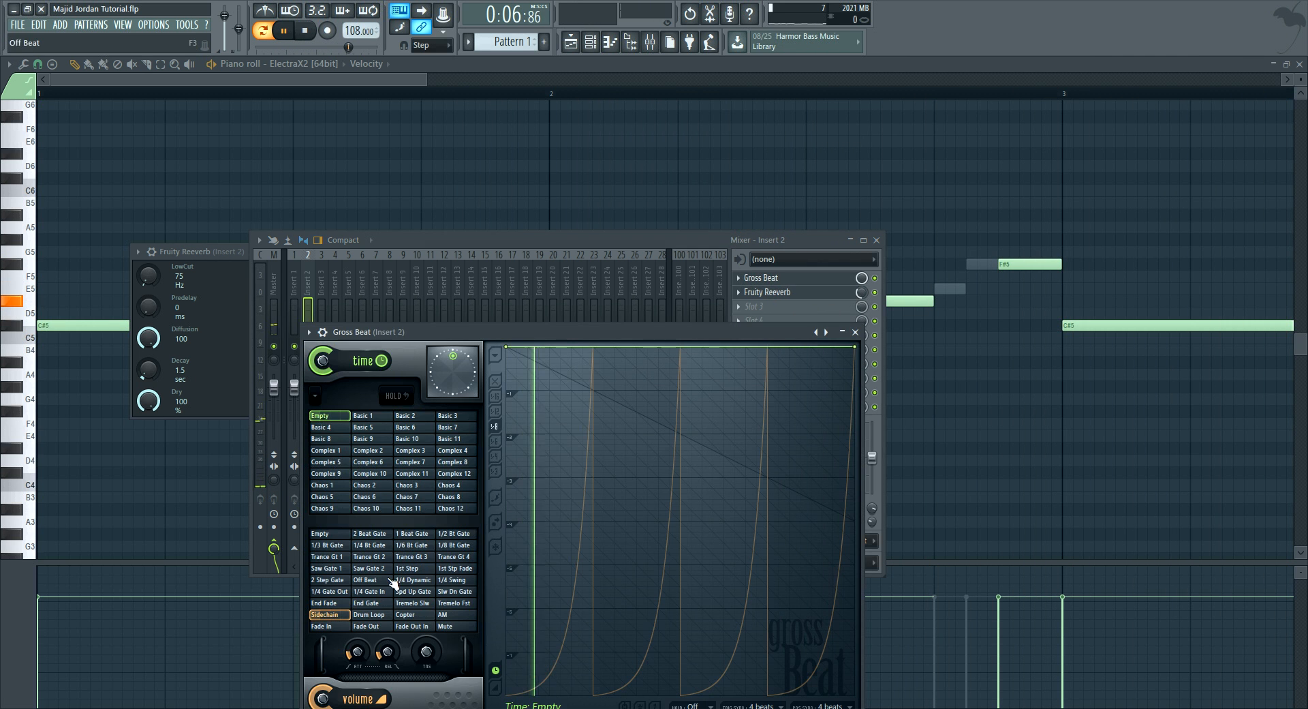
drag(505, 694, 505, 652)
key(space)
key(space)
drag(593, 694, 593, 652)
drag(680, 694, 680, 652)
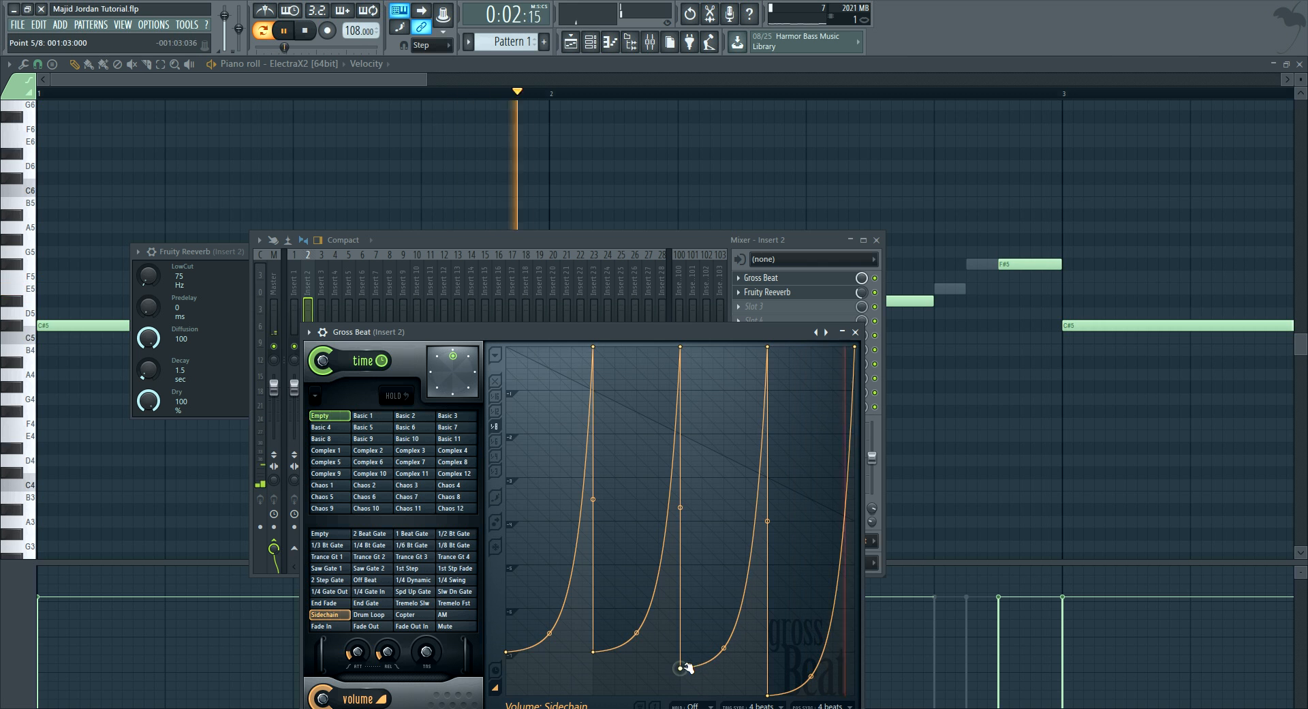
drag(768, 694, 768, 652)
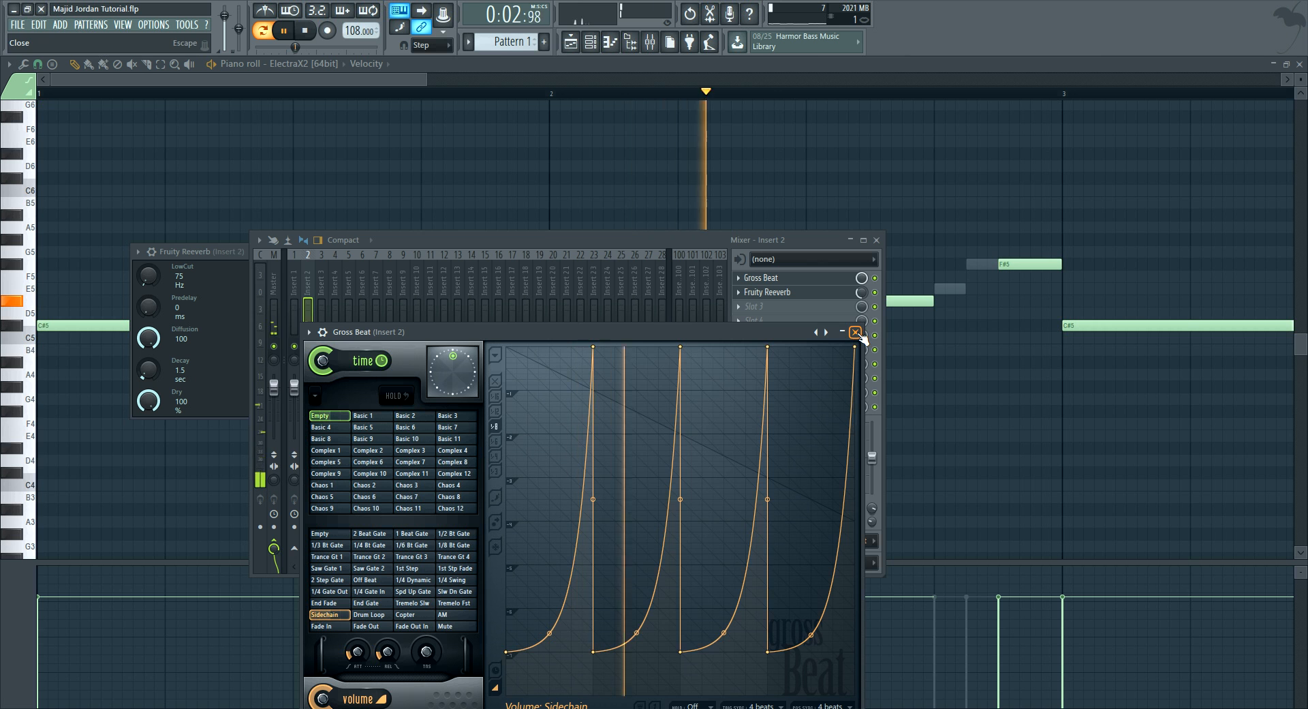
key(space)
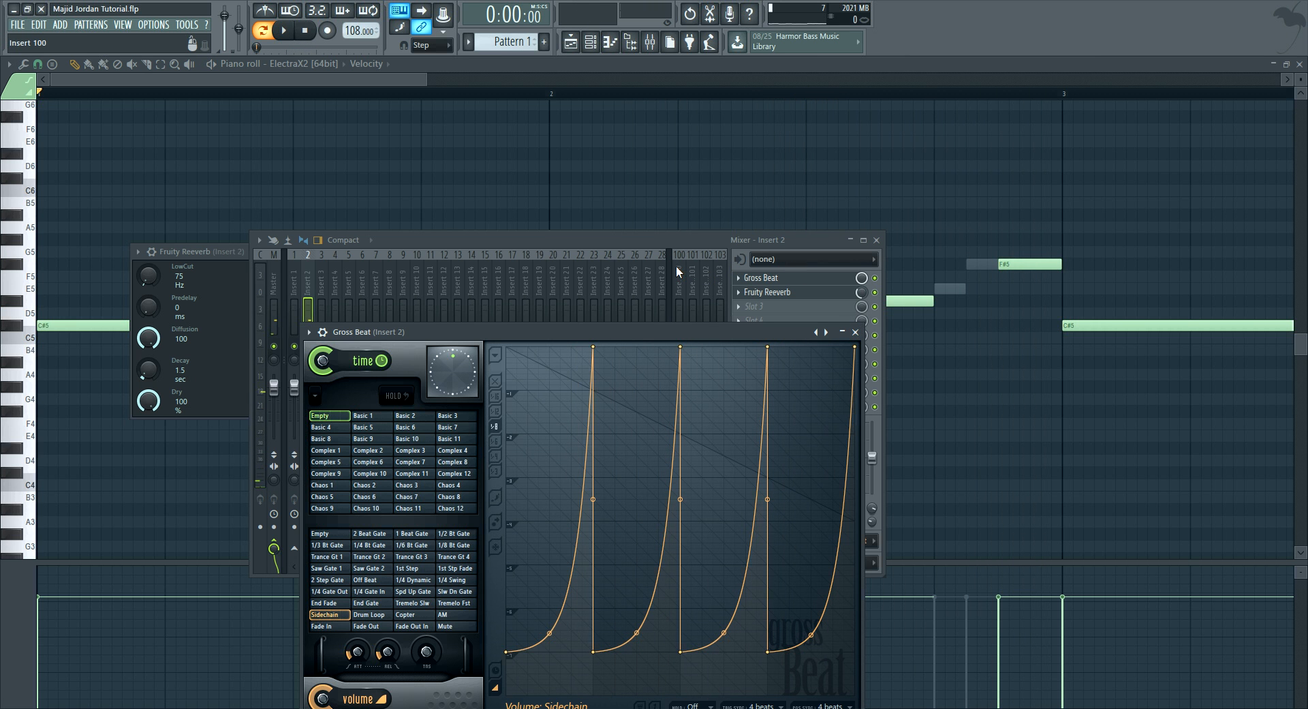
- Close the mixer, Fruity Reeverb and Gross Beat windows
click(876, 239)
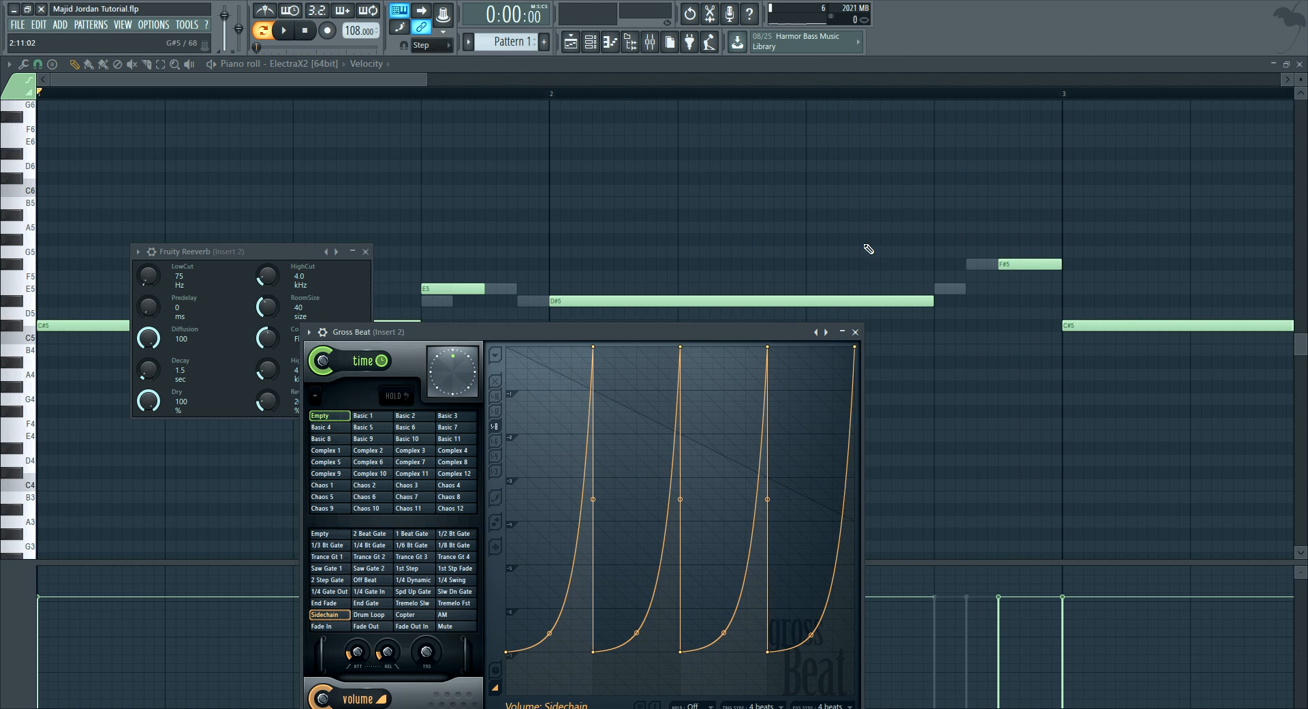
click(365, 251)
click(852, 331)
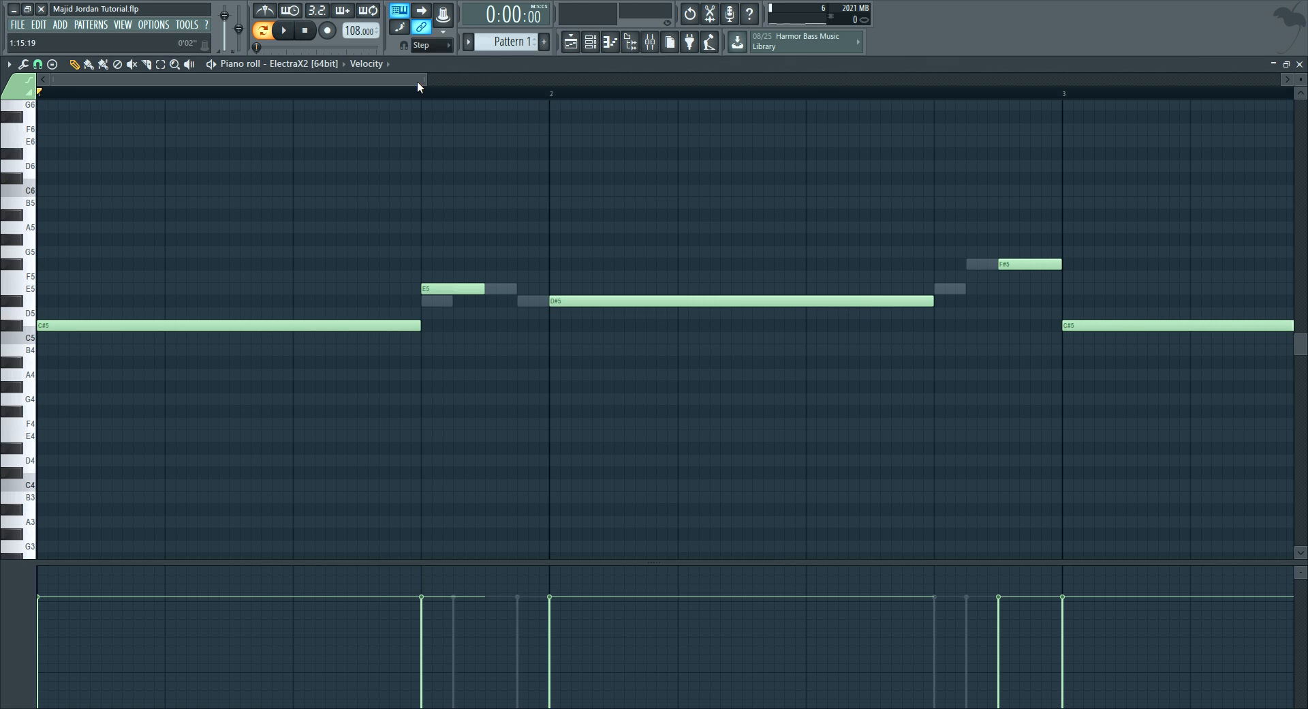
- Bring up the channel rack and the browser, and show the Drumkits folder inside Packs
click(590, 42)
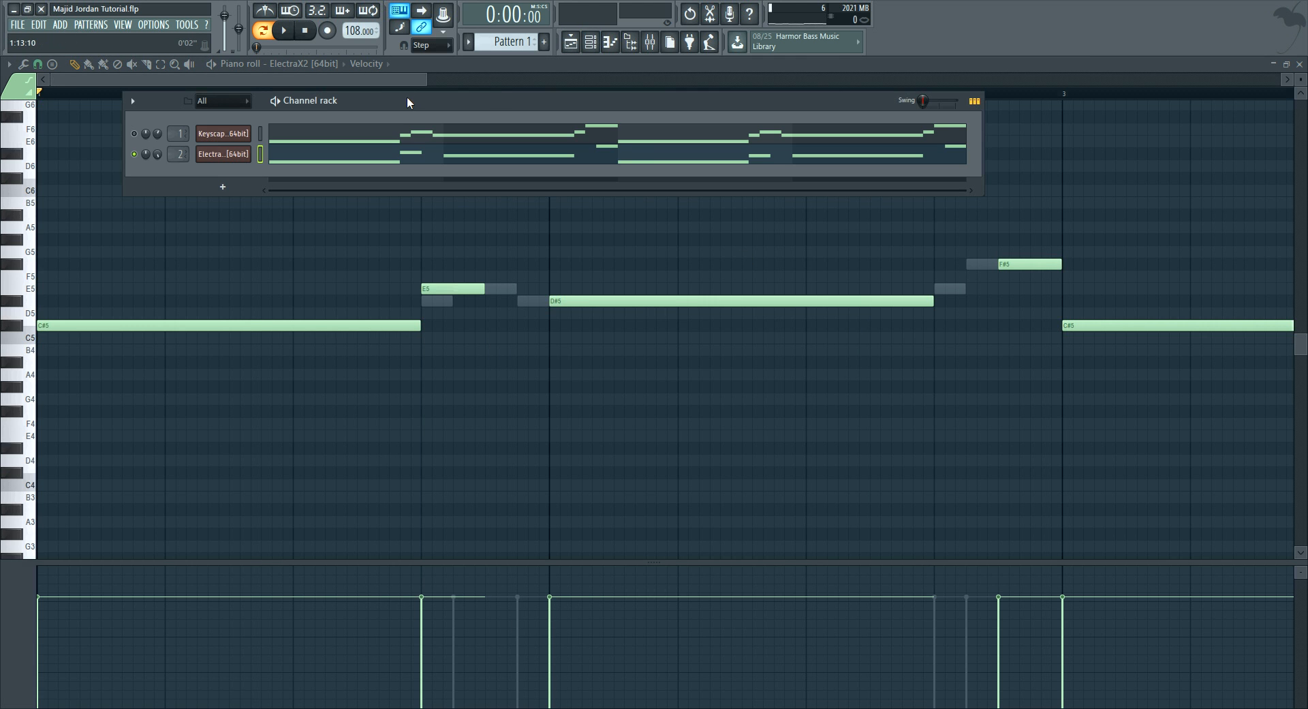
click(630, 41)
click(37, 366)
scroll(92, 409, down, 2)
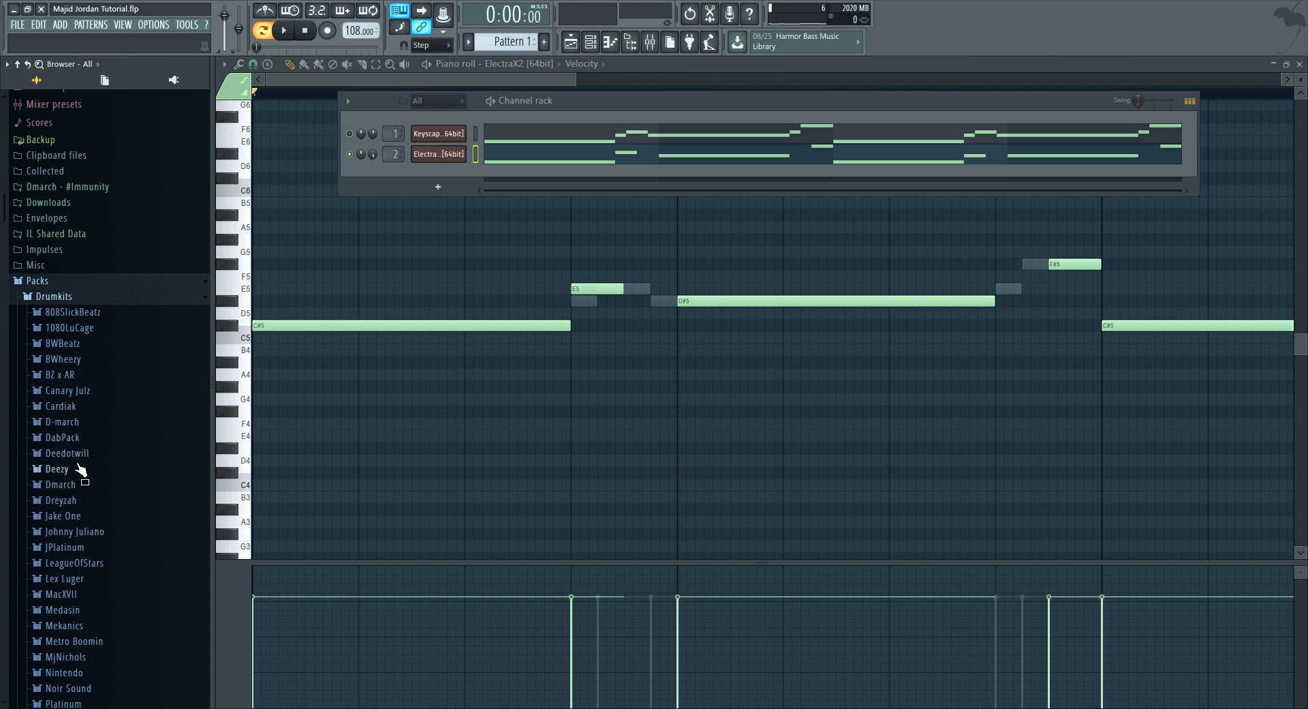
- Open the Claps folder in the Dmarch drum kit and add BrysonTillerClap as a new channel
click(61, 484)
click(103, 536)
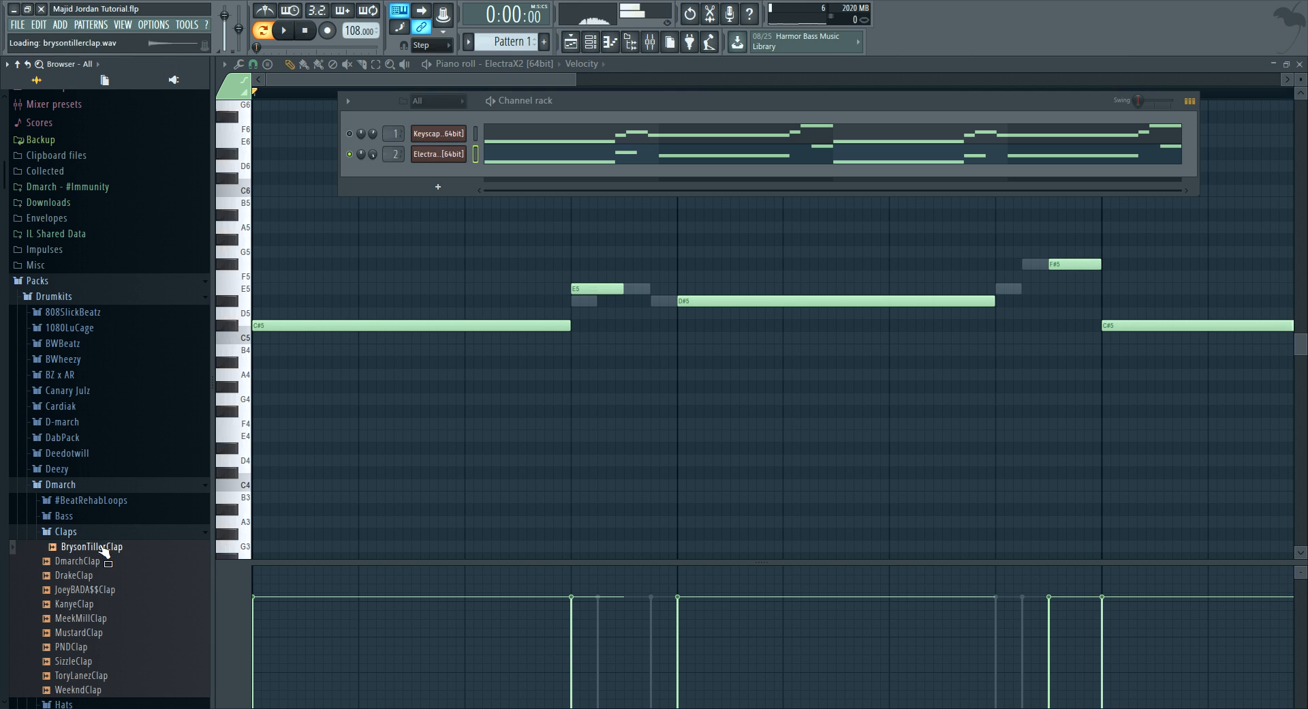
drag(102, 546, 378, 200)
drag(436, 167, 436, 171)
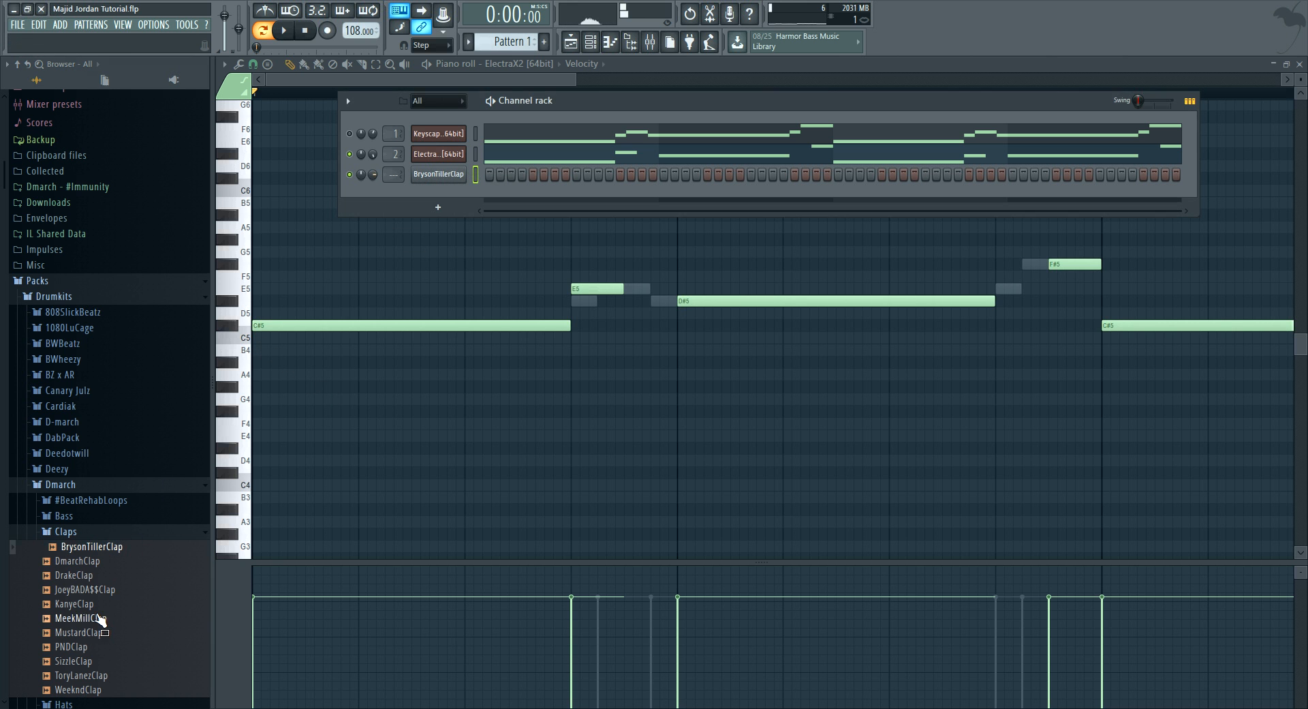
- Audition the claps in the Dmarch kit and add SizzleClap as a new channel below BrysonTillerClap
click(103, 588)
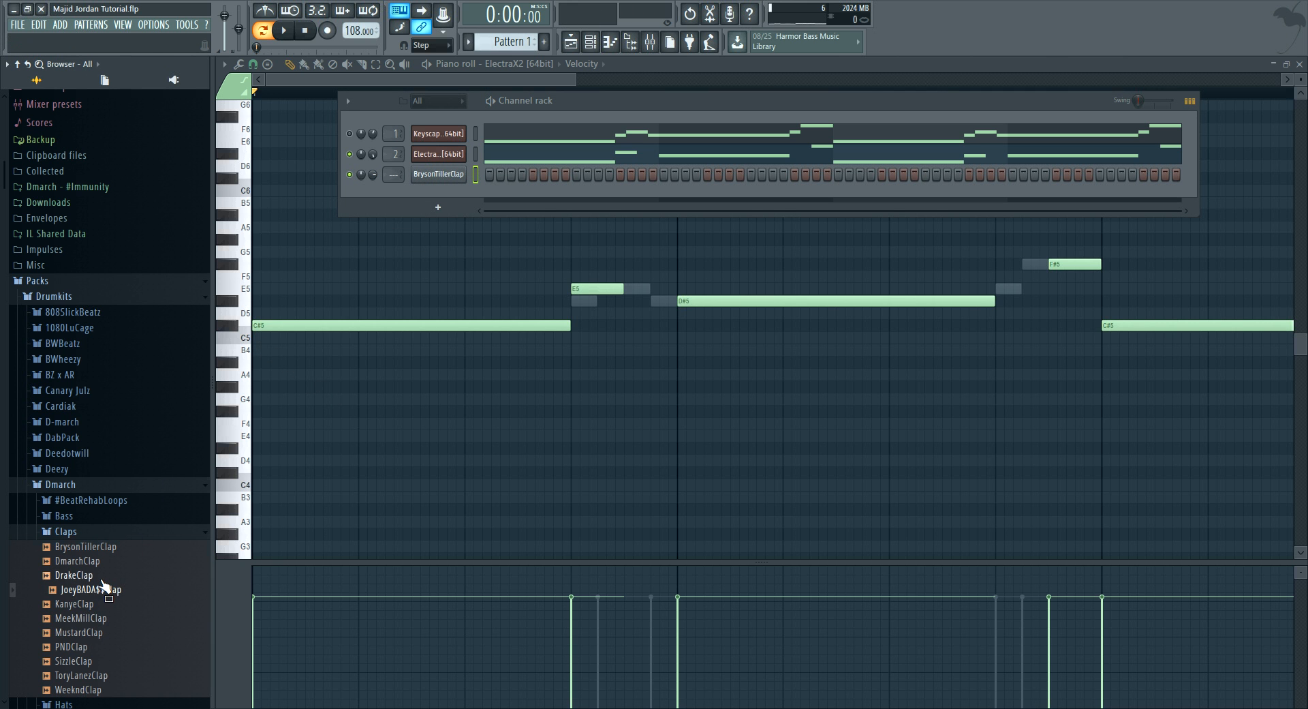
scroll(103, 585, down, 3)
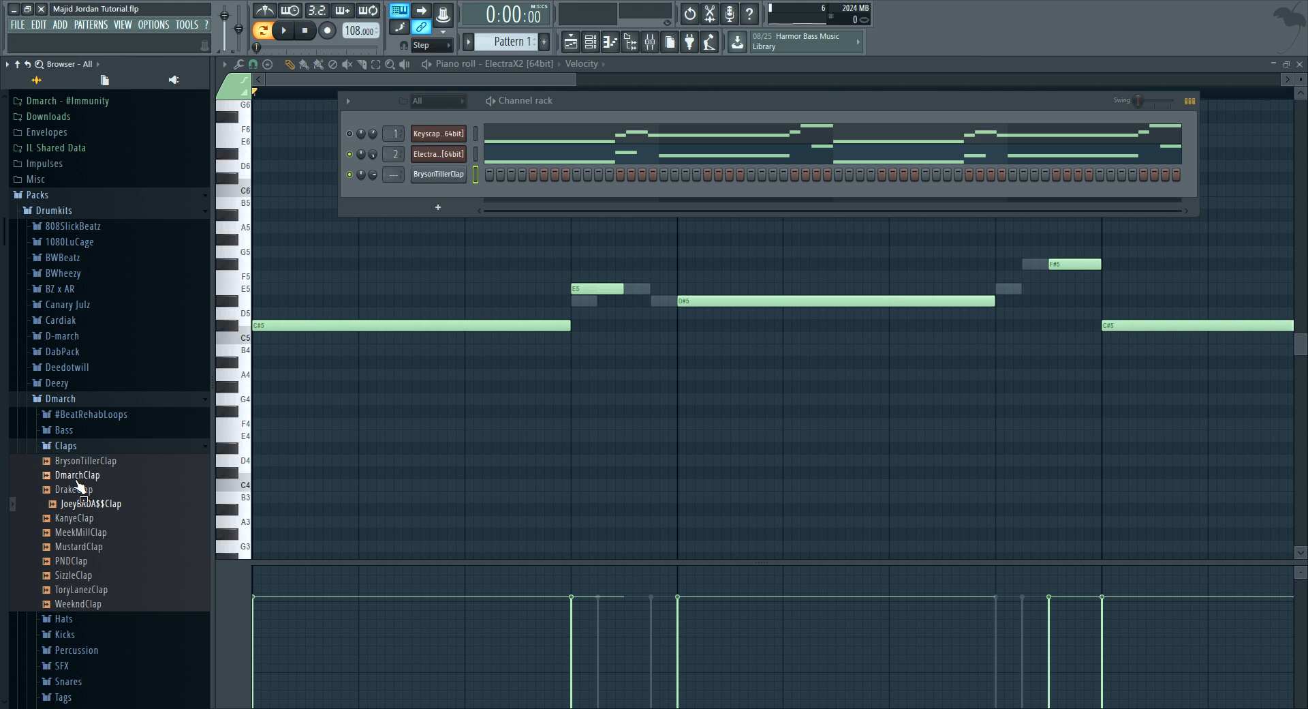
click(81, 521)
click(91, 543)
click(92, 537)
click(94, 557)
click(101, 575)
click(103, 591)
click(108, 606)
click(107, 592)
click(105, 576)
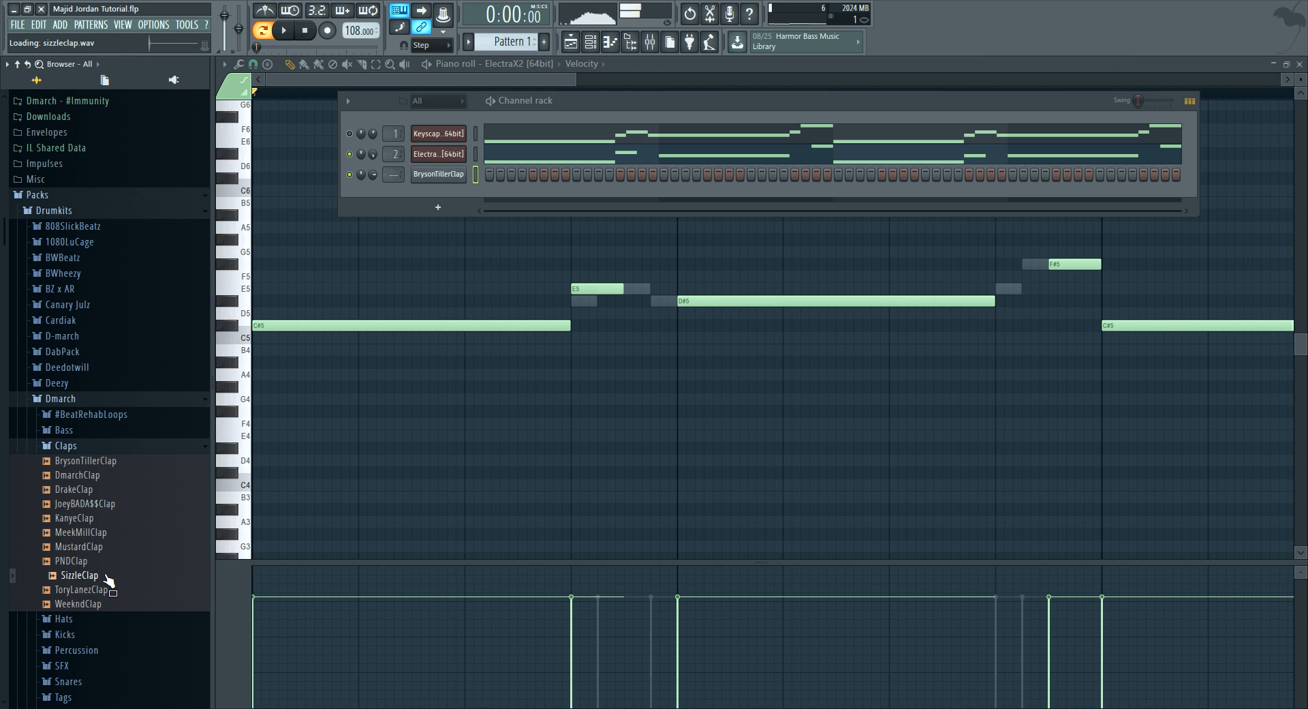
drag(109, 579, 436, 194)
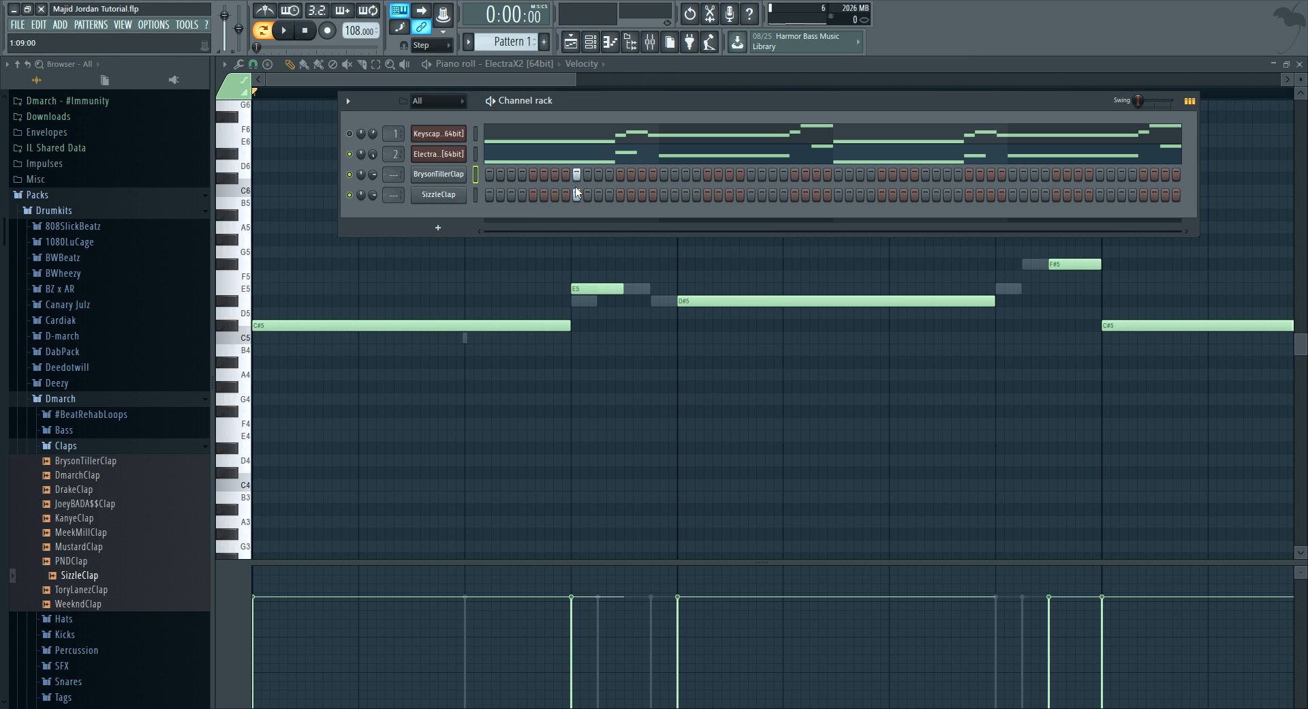
- Audition PNDClap and MustardClap in the Claps folder
click(113, 560)
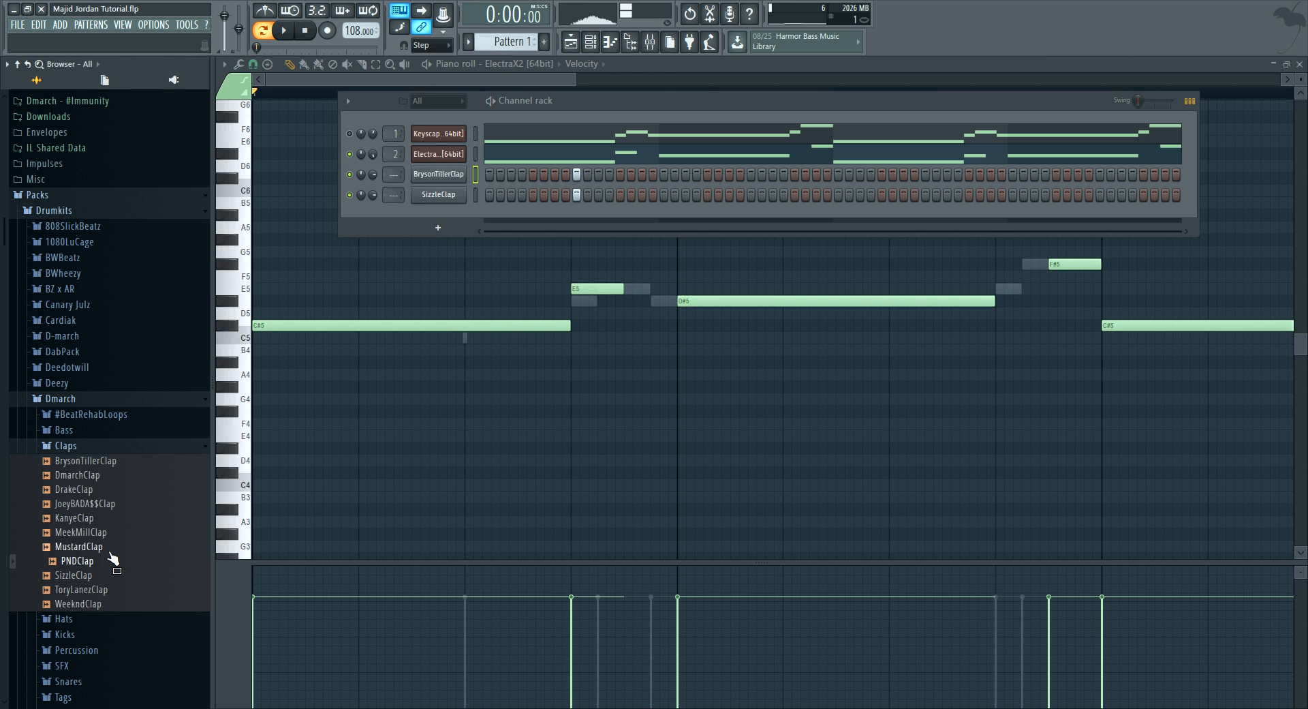
click(115, 448)
click(111, 447)
click(116, 548)
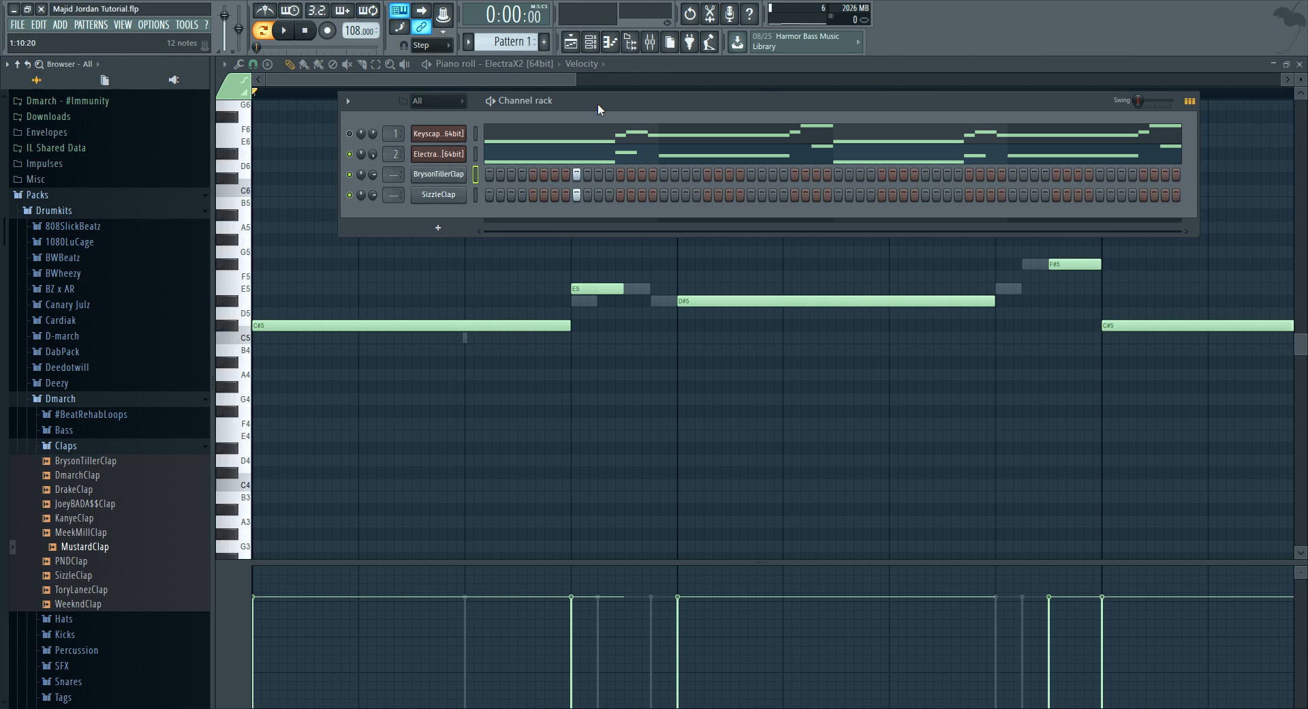
- Add Bo1DaKick from the Kicks folder as a channel above the claps and fill each 4 steps
click(143, 447)
click(110, 480)
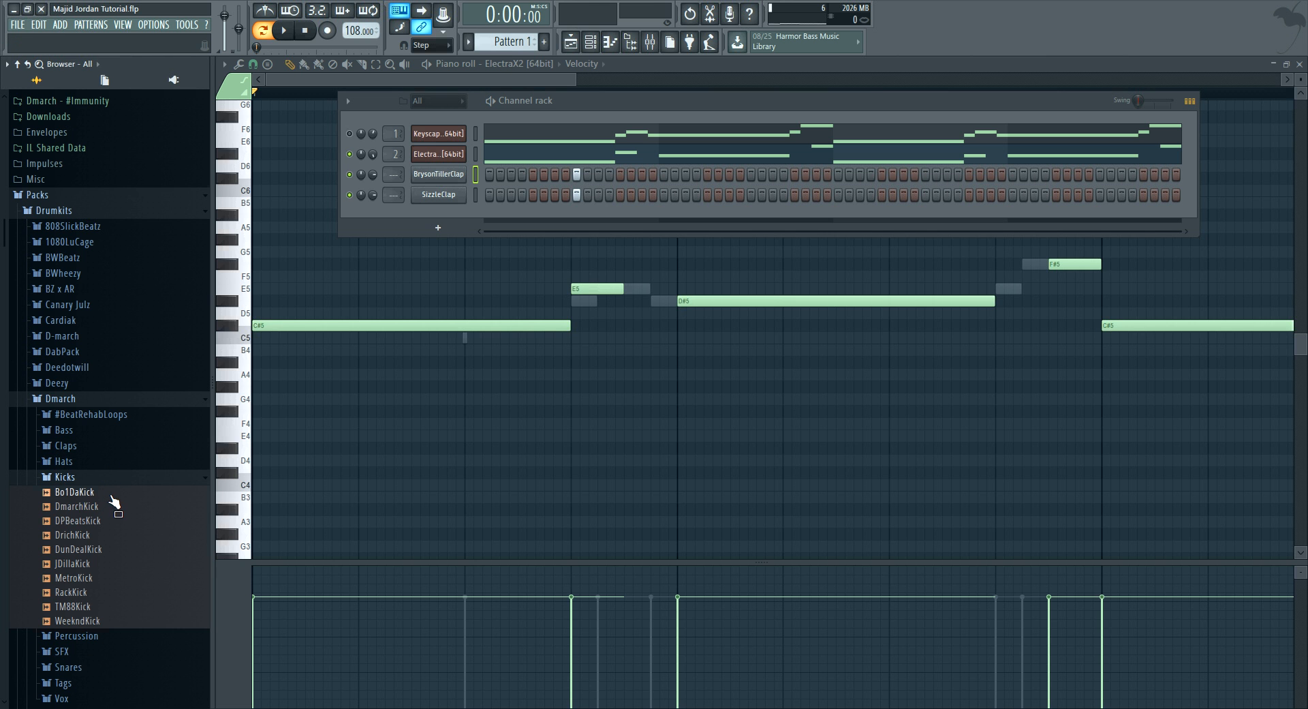
drag(451, 175, 452, 176)
right_click(455, 174)
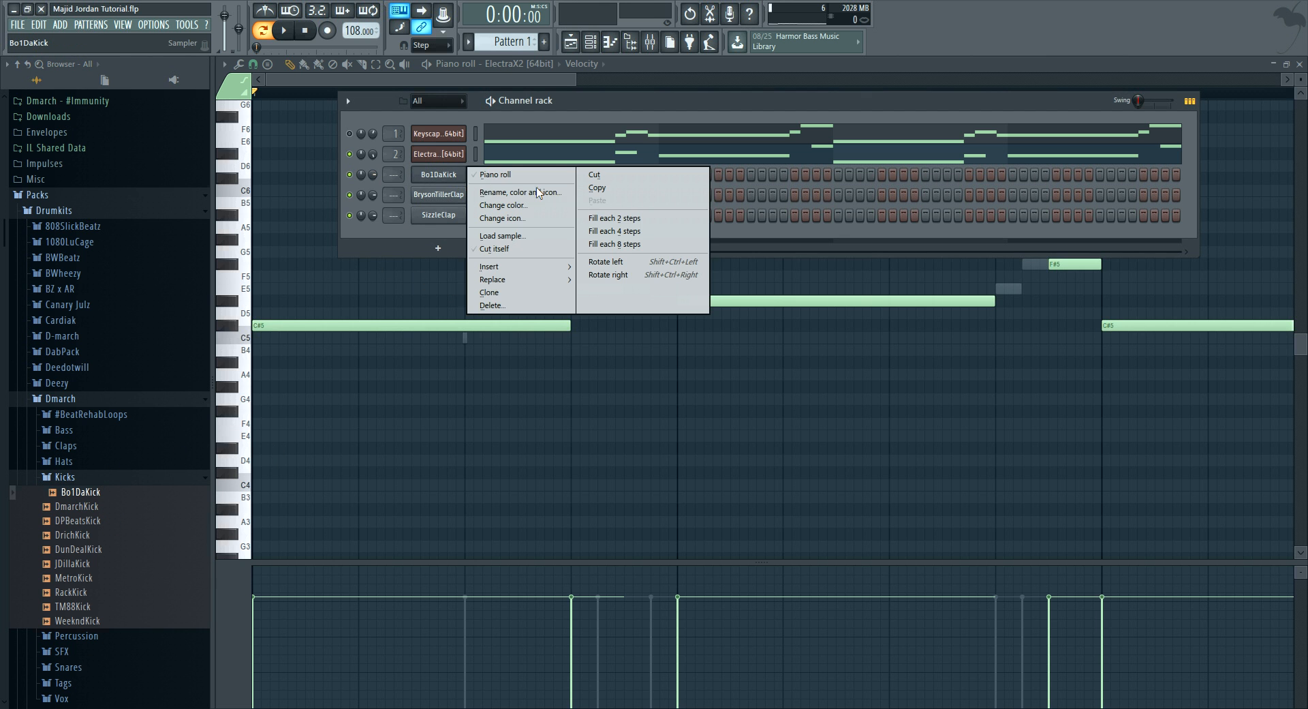
click(618, 231)
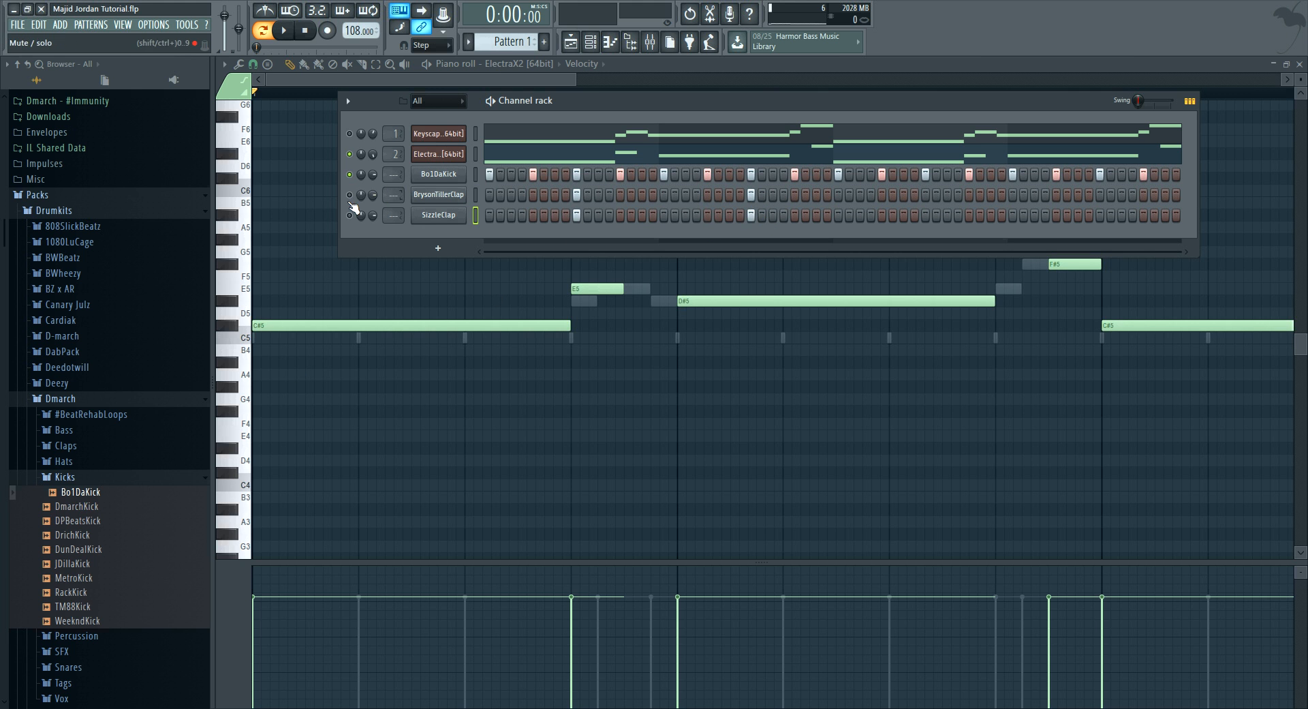
- Reprogram the claps with SizzleClap on beats 2 and 4 of all four bars and BrysonTillerClap on step 13
key(space)
click(620, 215)
key(space)
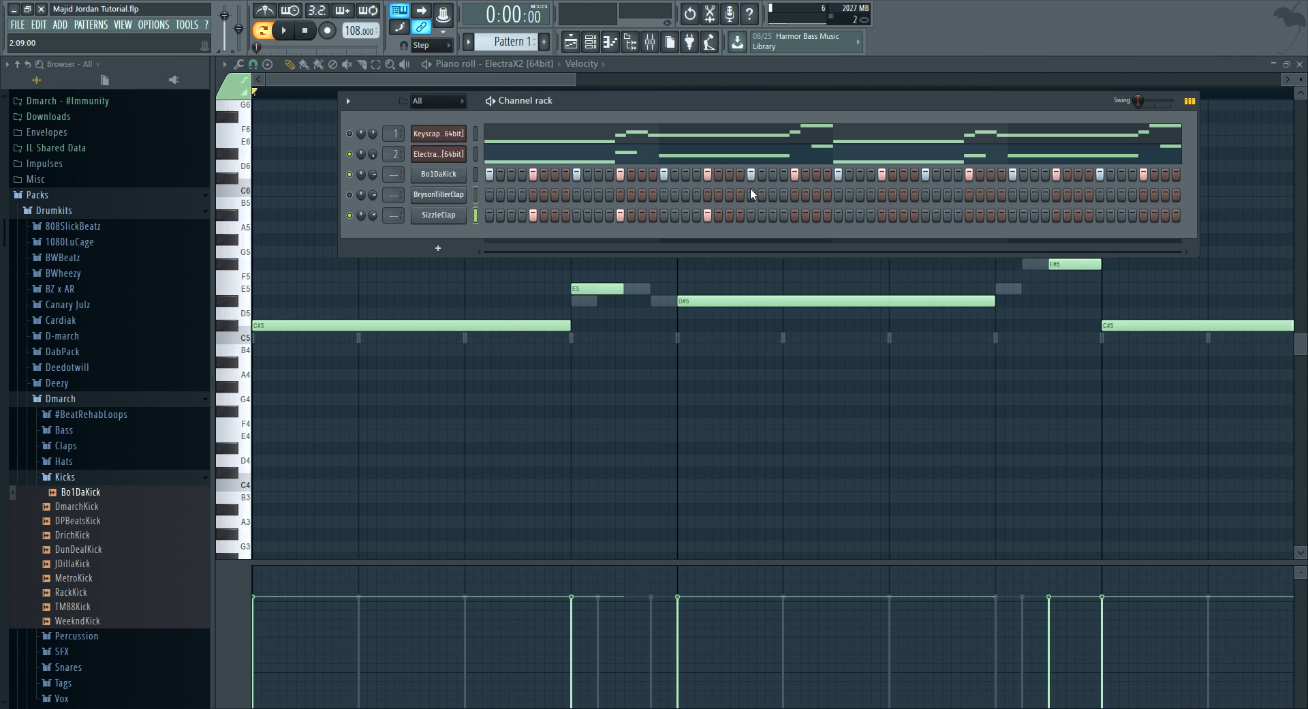
click(885, 216)
click(893, 215)
key(space)
key(space)
key(space)
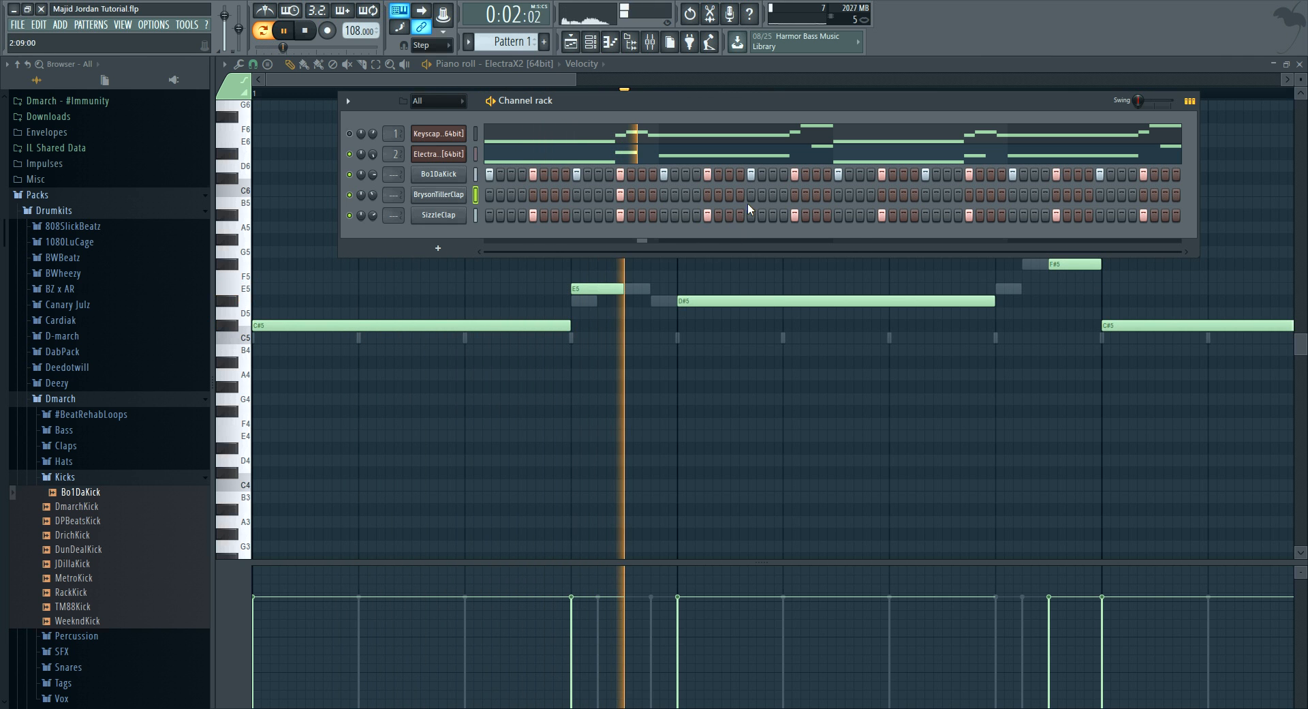
- Mute ElectraX2, unmute Keyscape, and add BrysonTillerClap on beat 4 of the remaining three bars during playback
key(space)
click(349, 134)
key(space)
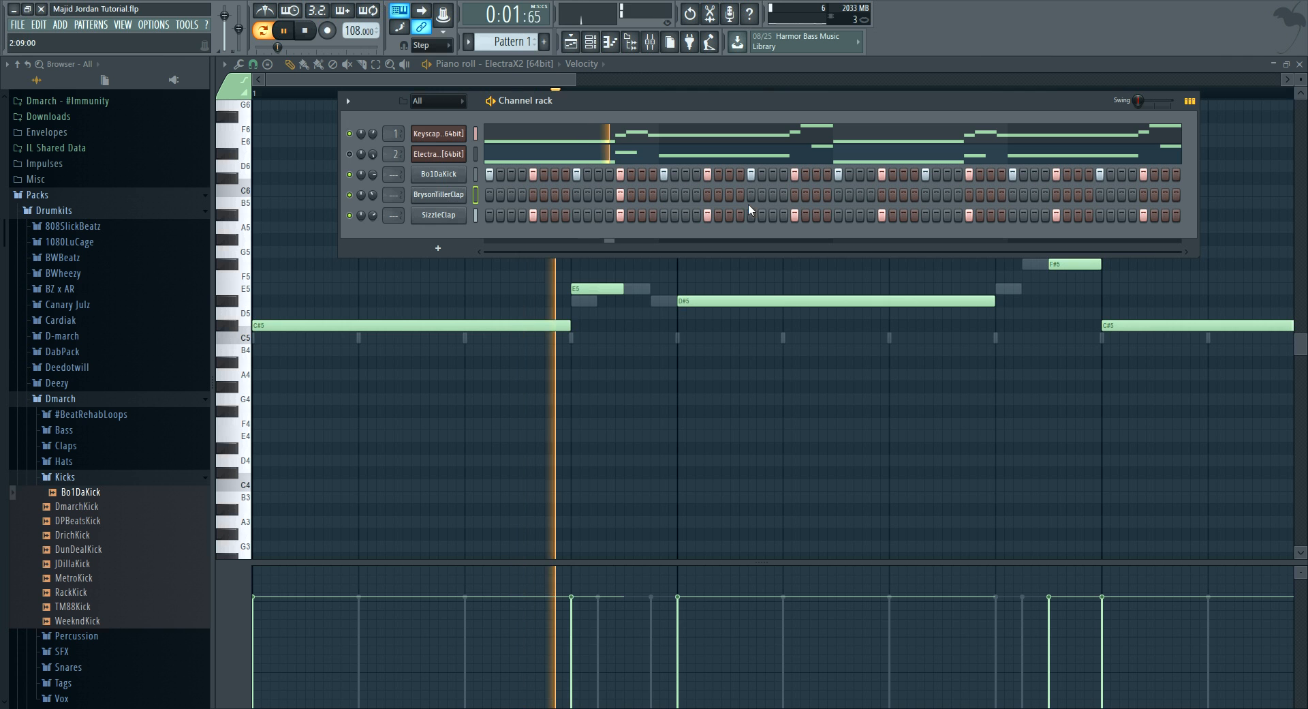
click(794, 195)
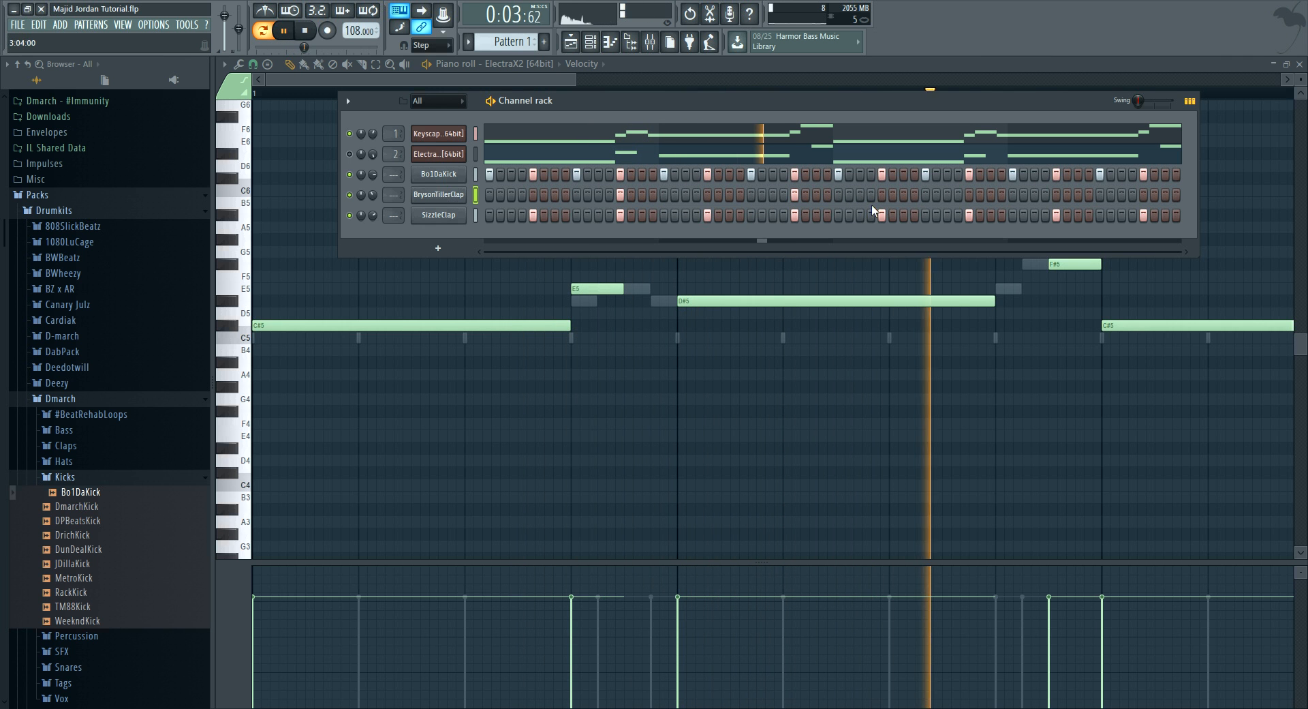
click(1146, 195)
- Check the BrysonTillerClap sampler settings and set SizzleClap's Trim to about 21%
click(465, 196)
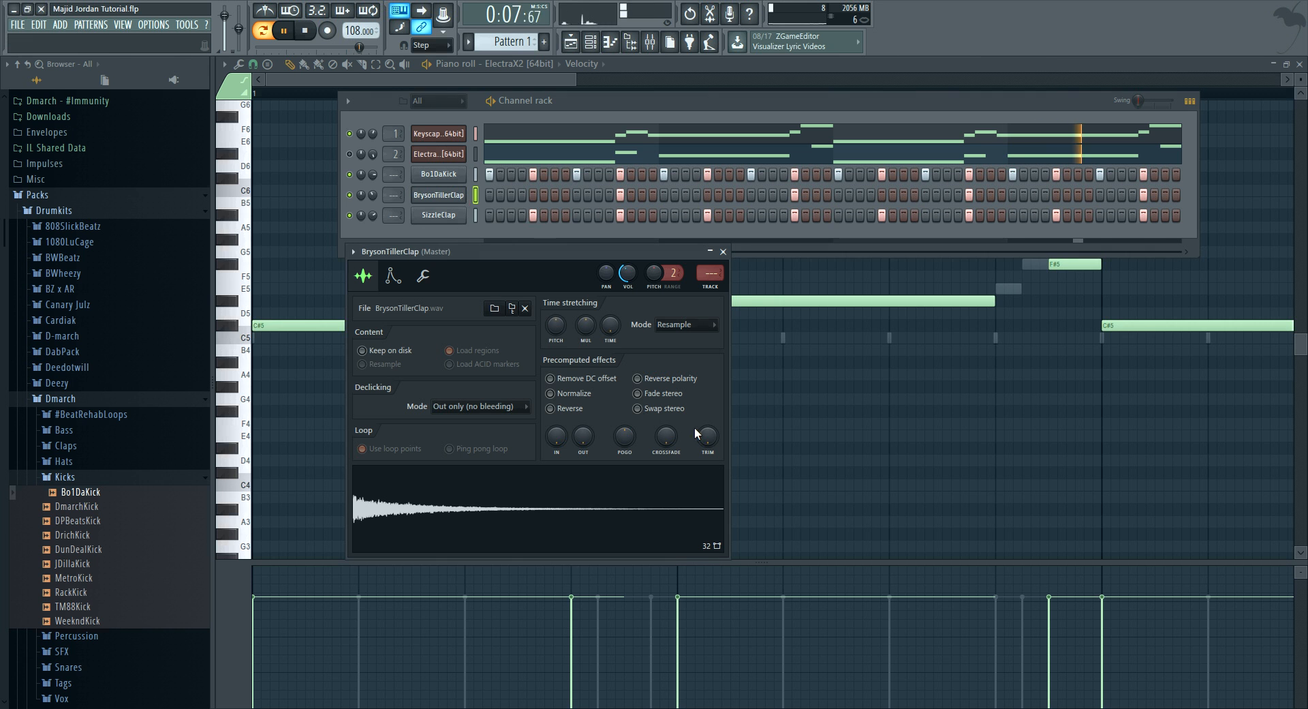
click(438, 215)
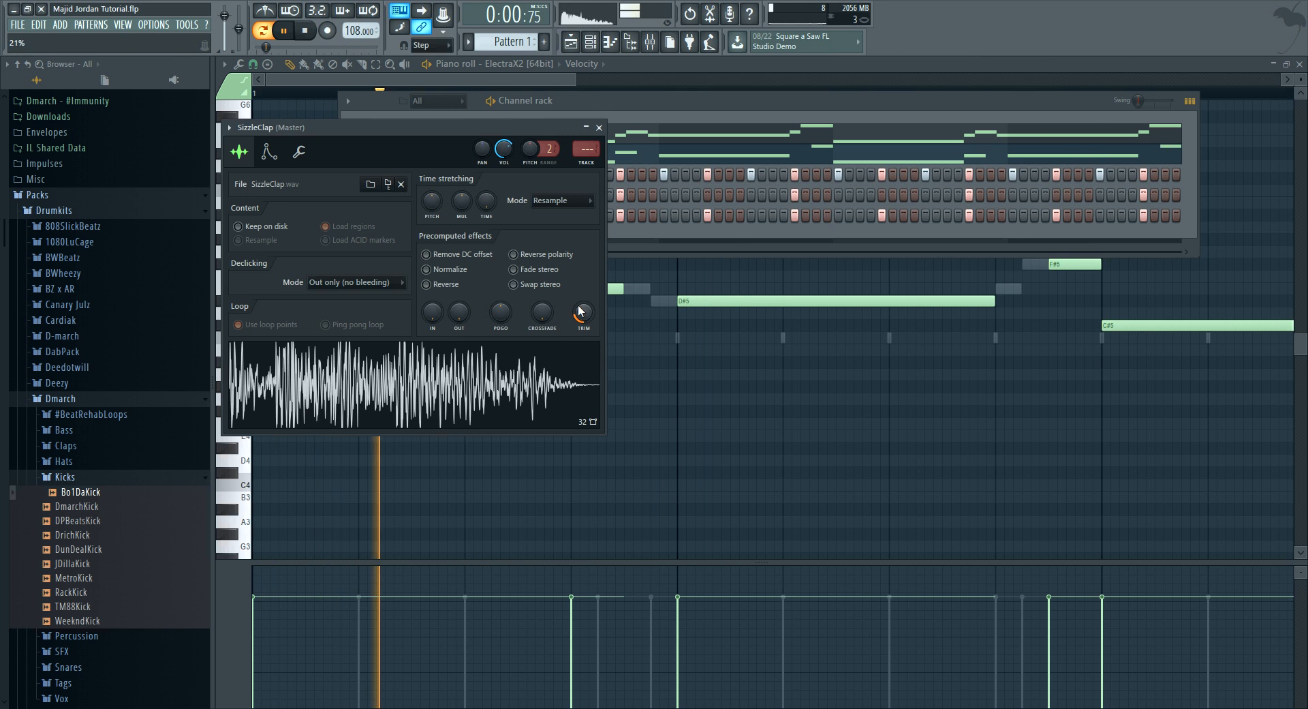
click(593, 125)
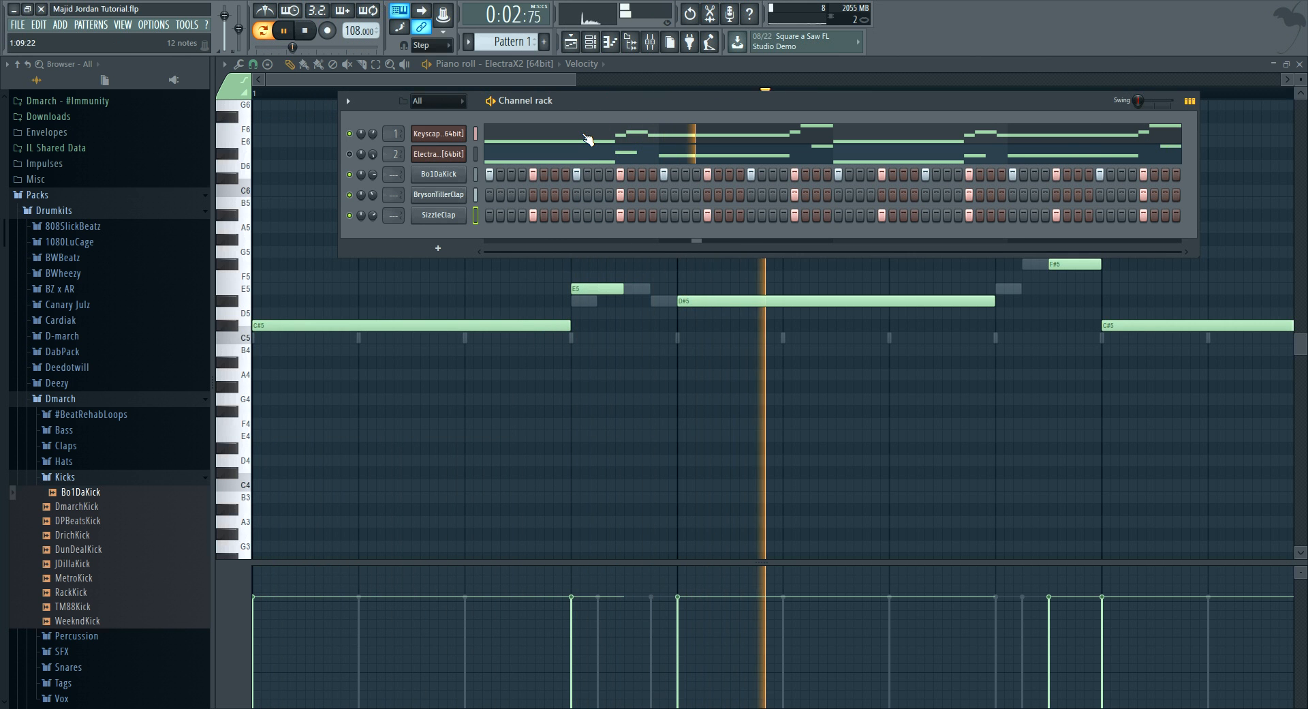
- Stop playback and add Bo1DaHiHat from the Hats folder as a new channel below SizzleClap
drag(579, 111, 577, 121)
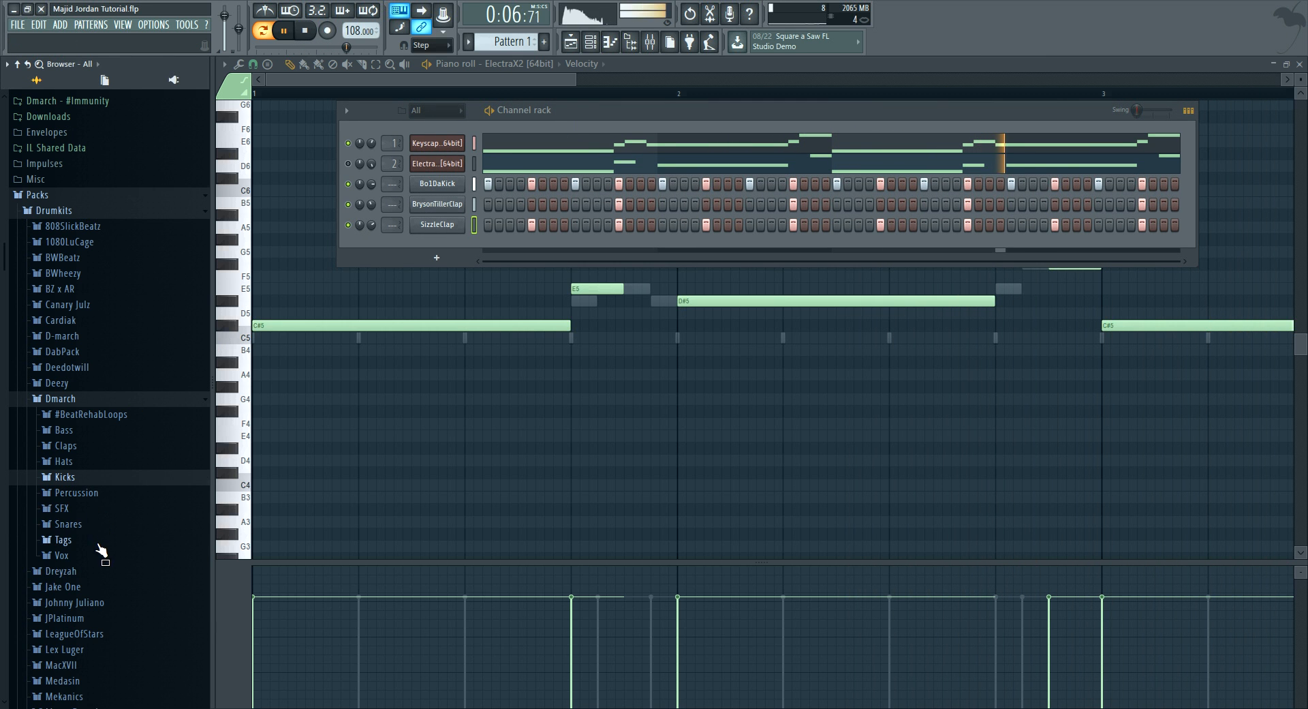
click(89, 462)
key(space)
click(102, 492)
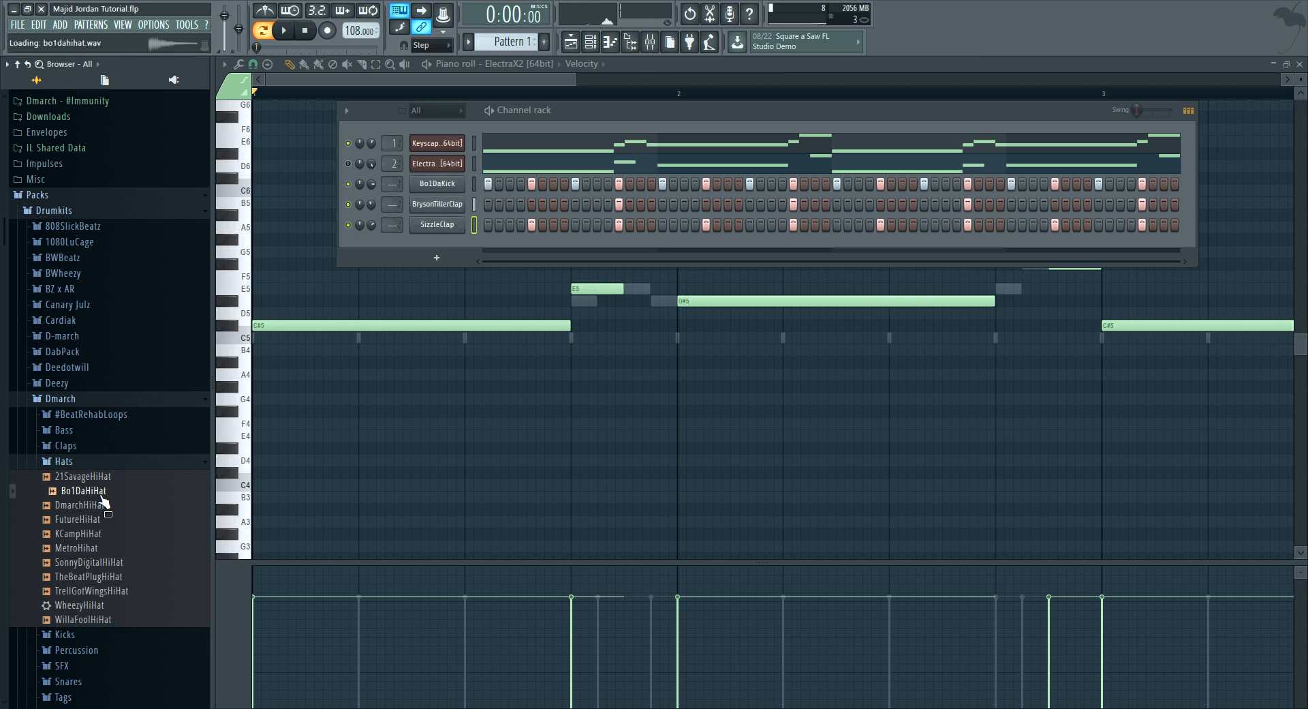
drag(387, 289, 432, 239)
- Try filling the Bo1DaHiHat channel each 2 steps, listen to it, and cut the steps again
right_click(462, 242)
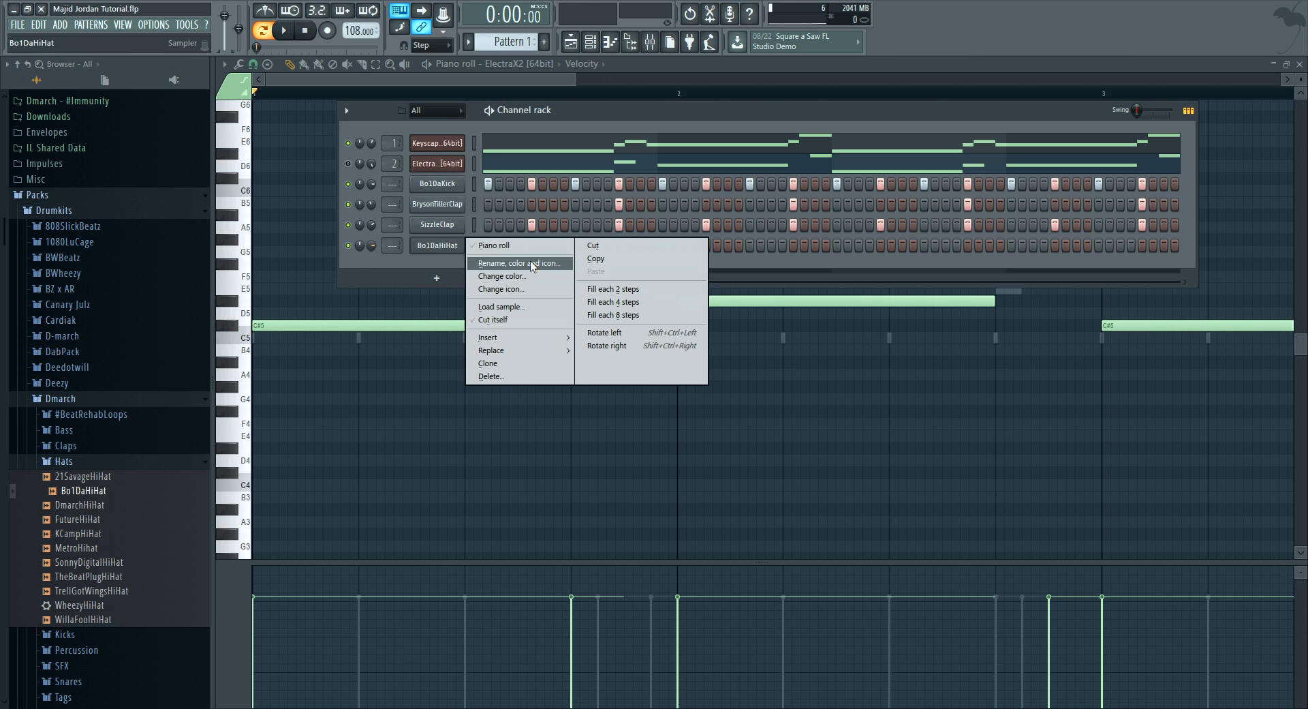
click(591, 289)
key(space)
key(space)
right_click(452, 245)
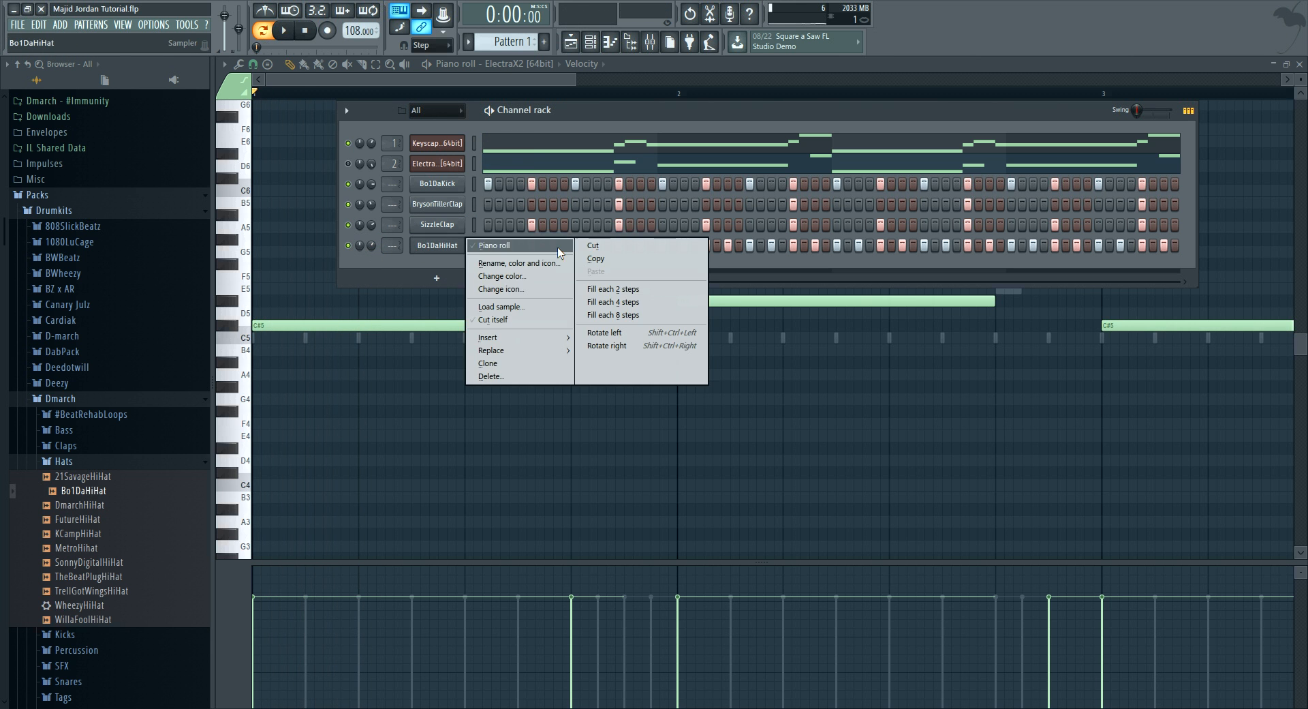
click(588, 246)
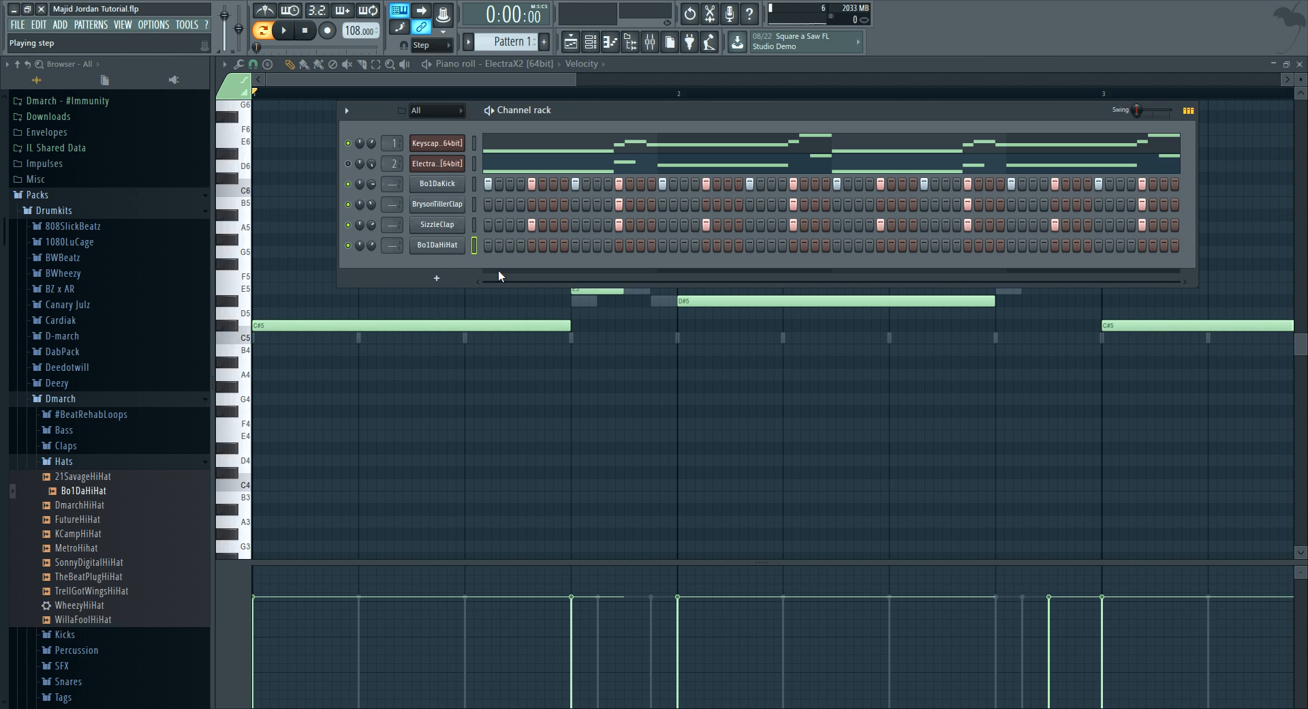
- Open Bo1DaHiHat in the piano roll and draw four consecutive one-step C5 notes from the start of bar 1
click(466, 247)
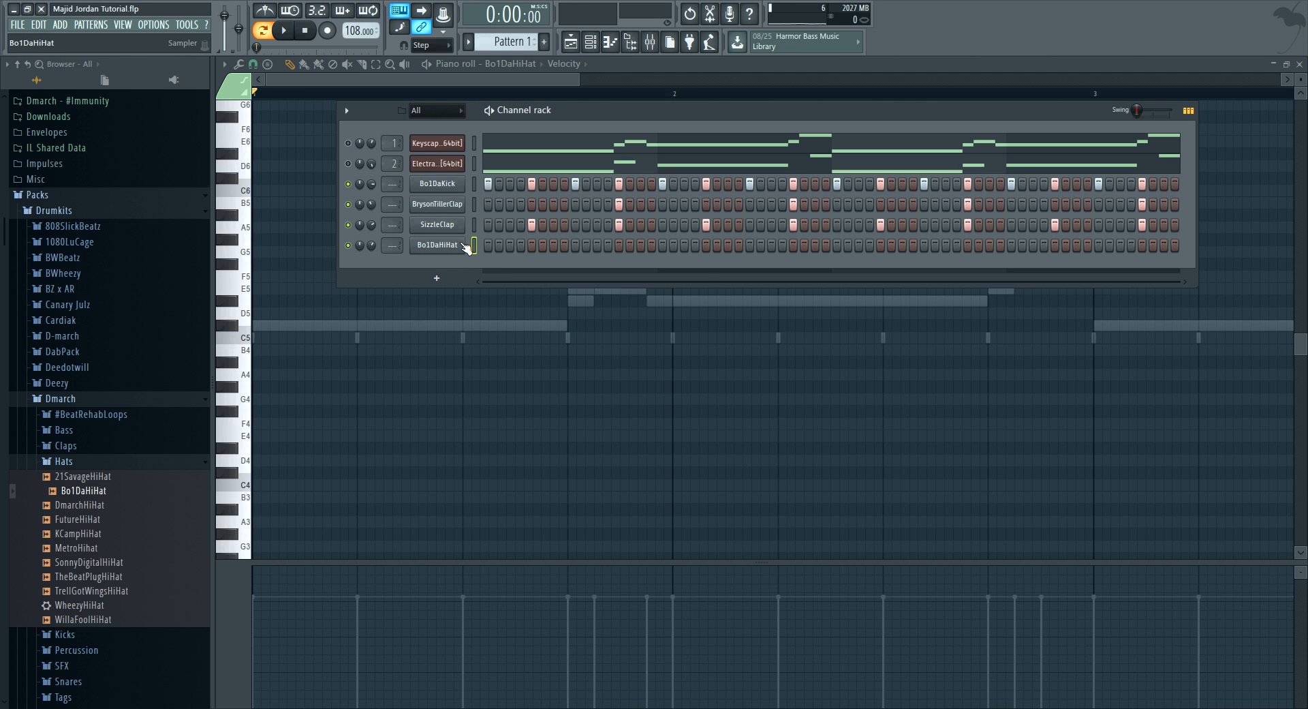
right_click(456, 248)
click(472, 246)
right_click(454, 248)
click(473, 246)
scroll(287, 85, up, 2)
mouse_move(268, 325)
mouse_down()
mouse_move(275, 349)
mouse_move(304, 338)
mouse_up()
click(335, 337)
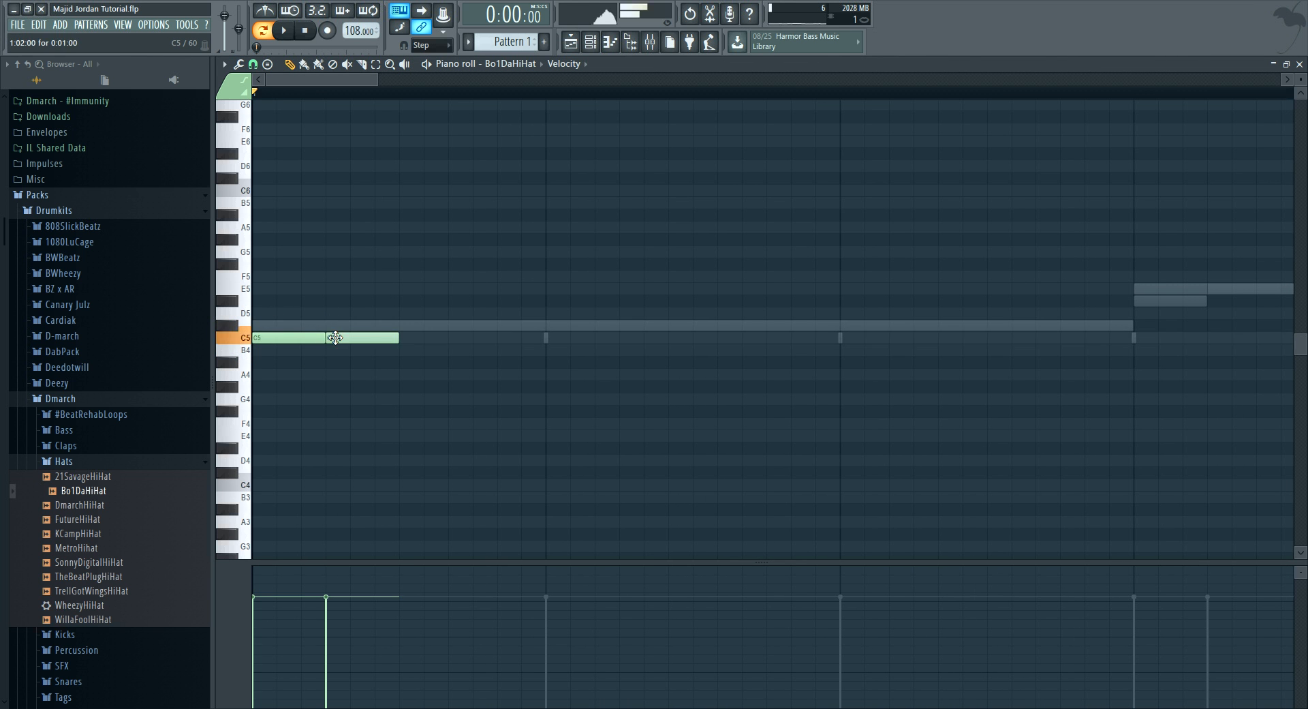
click(505, 338)
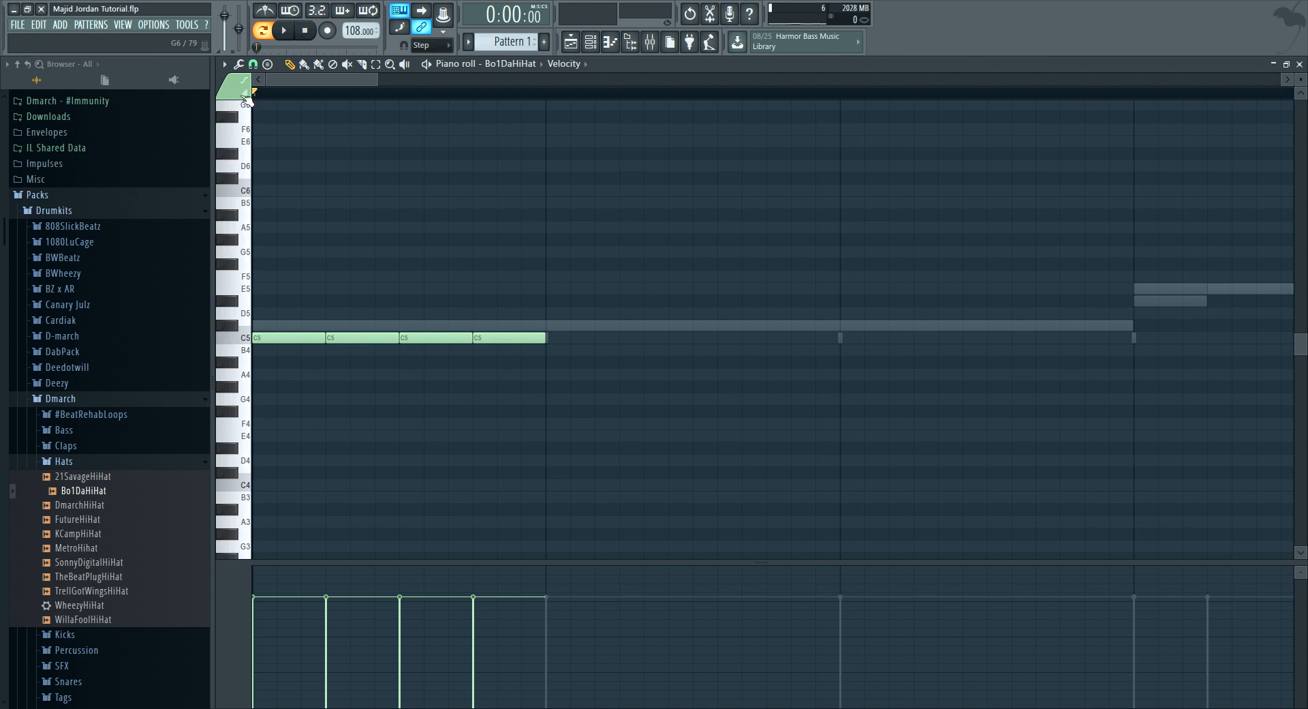
- Draw four more one-step C5 hi-hat notes so the row runs through the second beat of bar 1
click(253, 65)
click(348, 83)
click(555, 338)
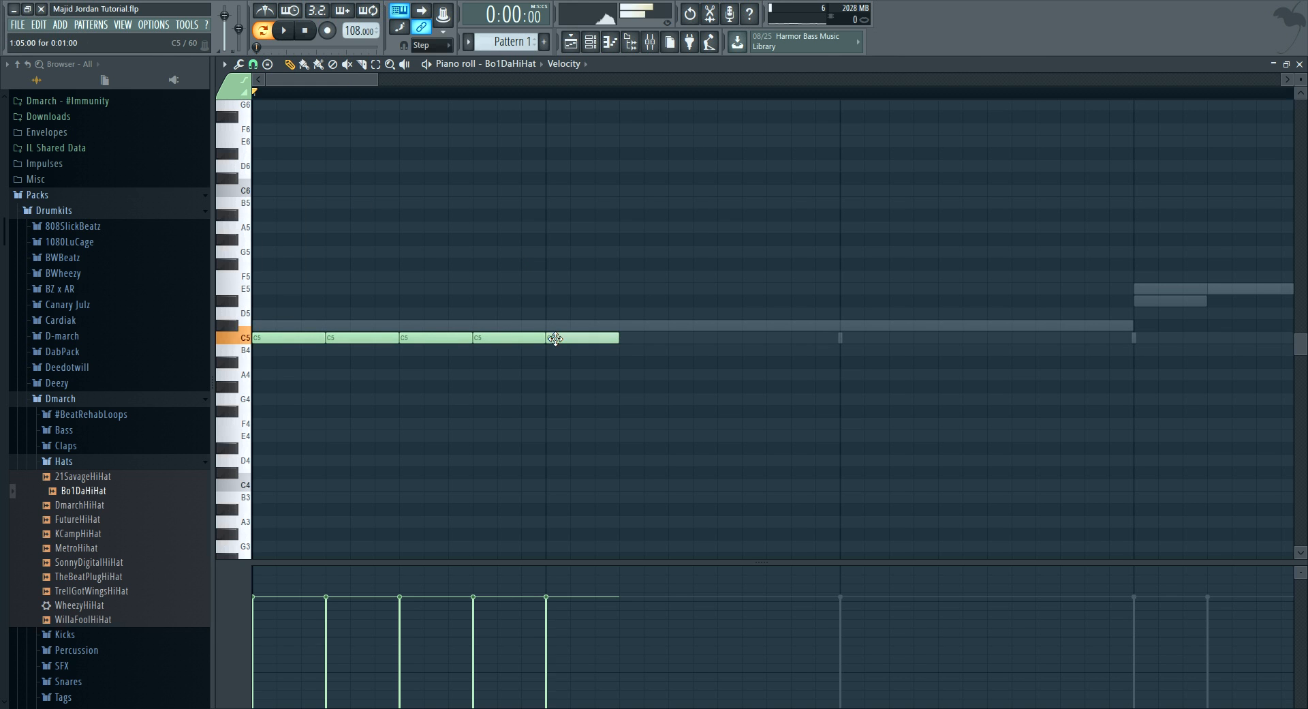
click(682, 337)
drag(706, 336, 682, 337)
click(712, 336)
drag(796, 336, 779, 337)
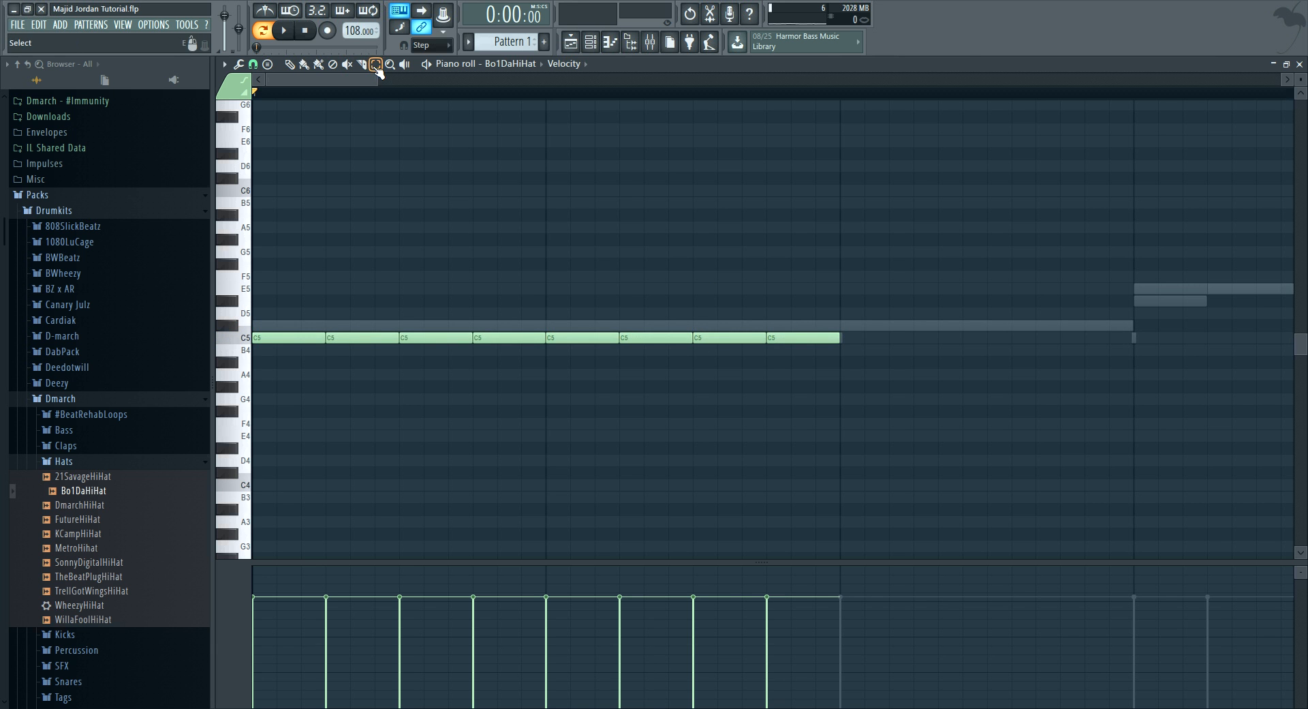
- Select the eight hi-hat notes and duplicate them repeatedly until they fill all four bars
scroll(392, 95, down, 4)
drag(530, 272, 176, 374)
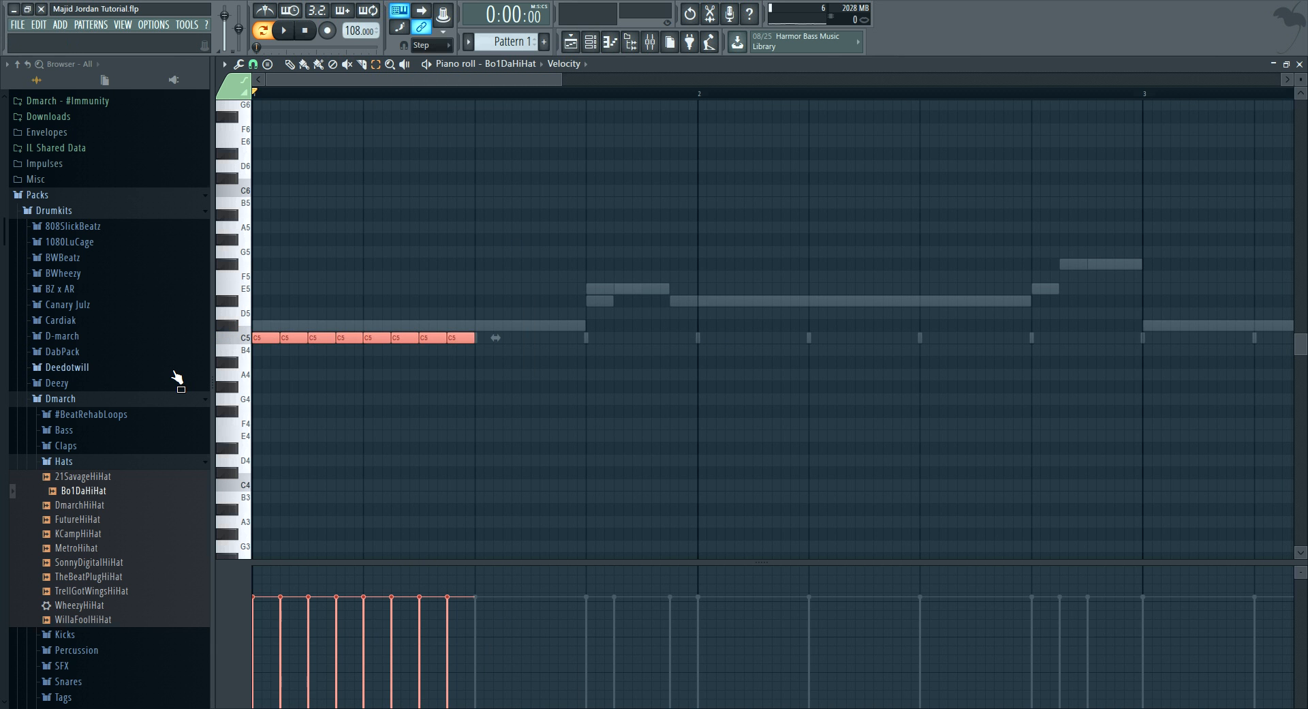
key(ctrl+b)
key(ctrl+b)
key(ctrl+b)
key(ctrl+b)
key(ctrl+b)
key(ctrl+b)
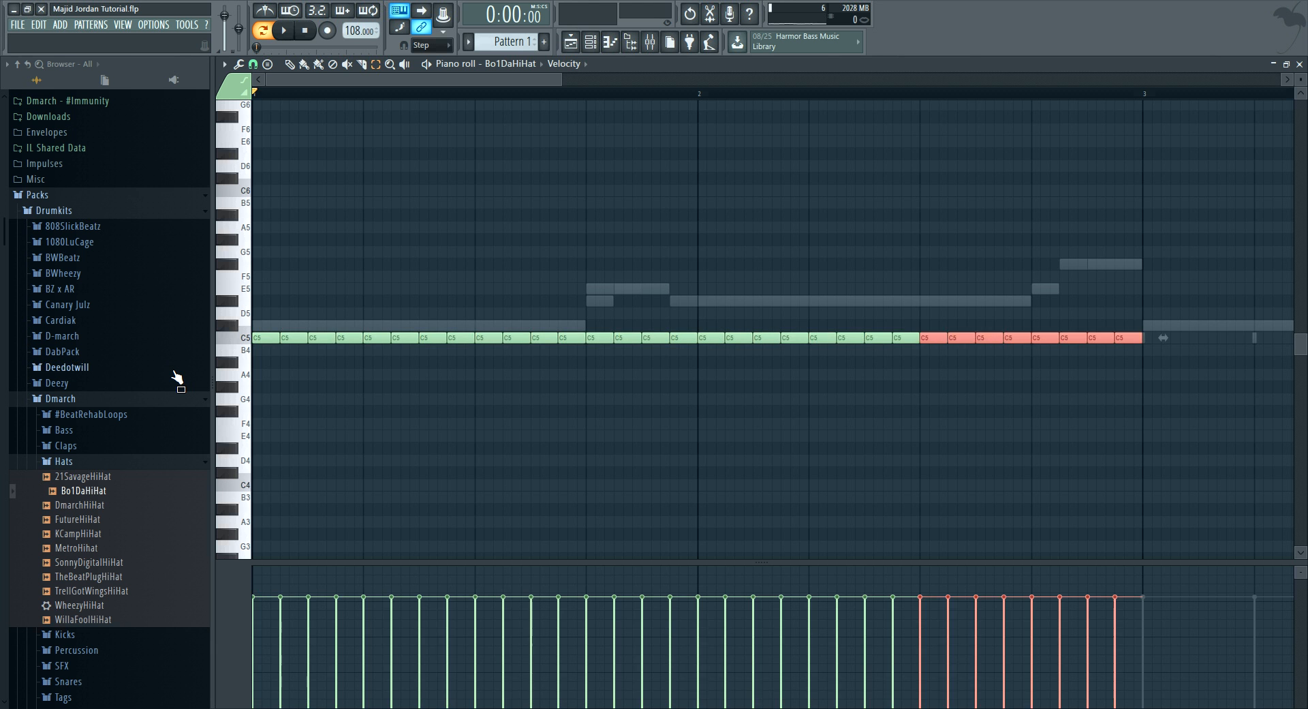
key(ctrl+b)
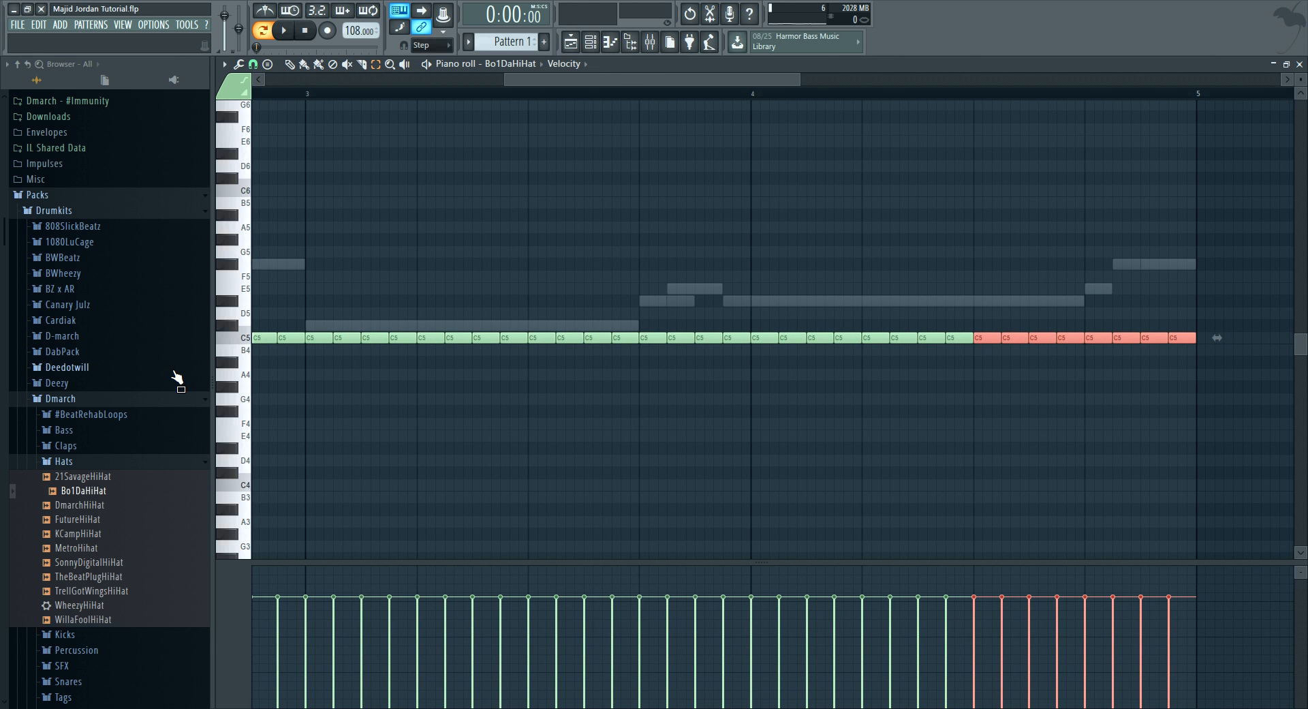
- Bring up the channel rack and play the pattern with the new hi-hats
click(590, 42)
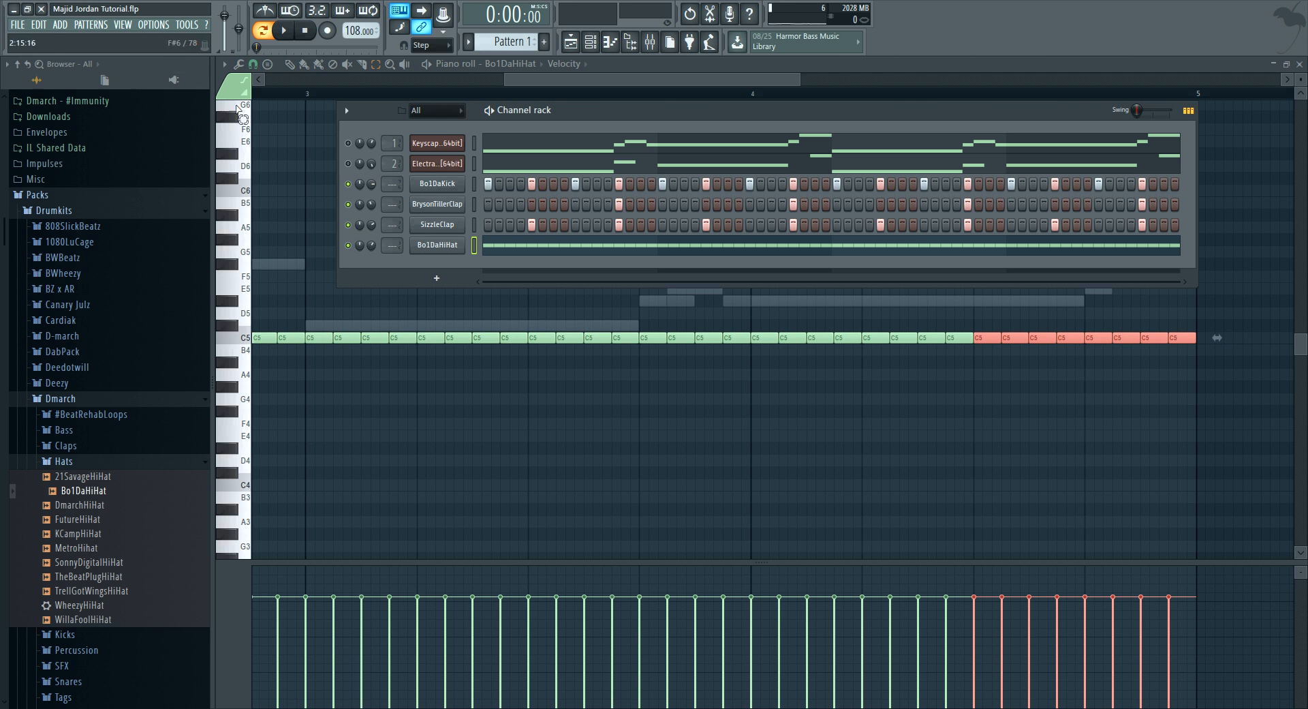
click(18, 25)
key(Escape)
key(space)
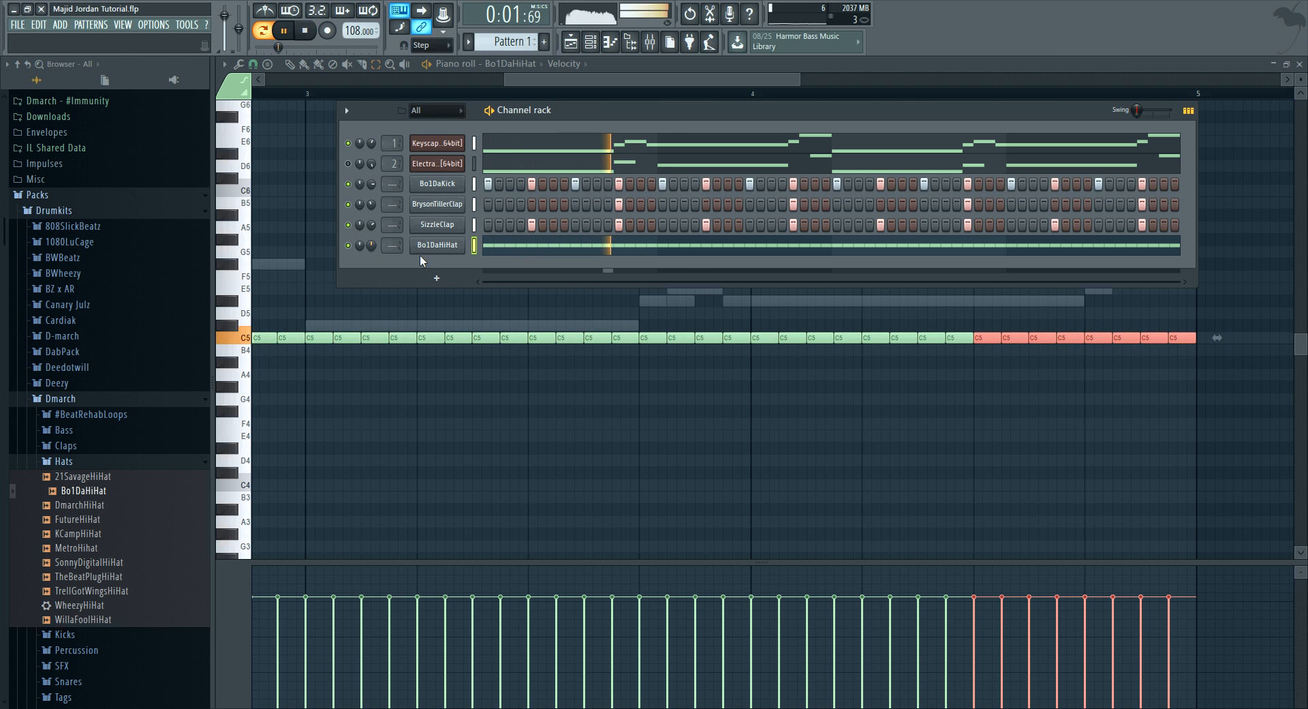
- Raise the Out fade of the Bo1DaHiHat sample and adjust its panning, and close its sampler settings
click(438, 244)
drag(494, 350, 494, 321)
drag(519, 190, 519, 184)
drag(492, 349, 491, 327)
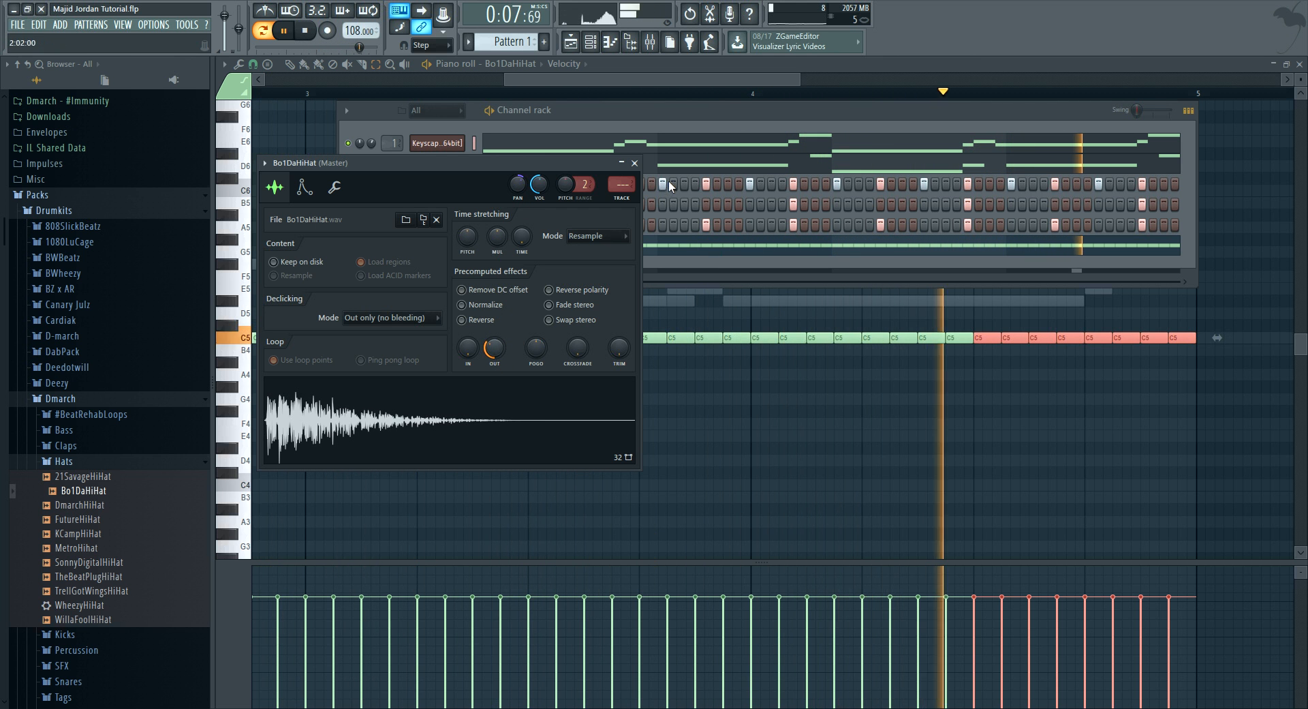
click(635, 163)
- Stop playback and lower the velocities of the second and third hi-hat notes in each beat of bar 1, the second note lowest
key(space)
click(410, 79)
scroll(304, 92, up, 5)
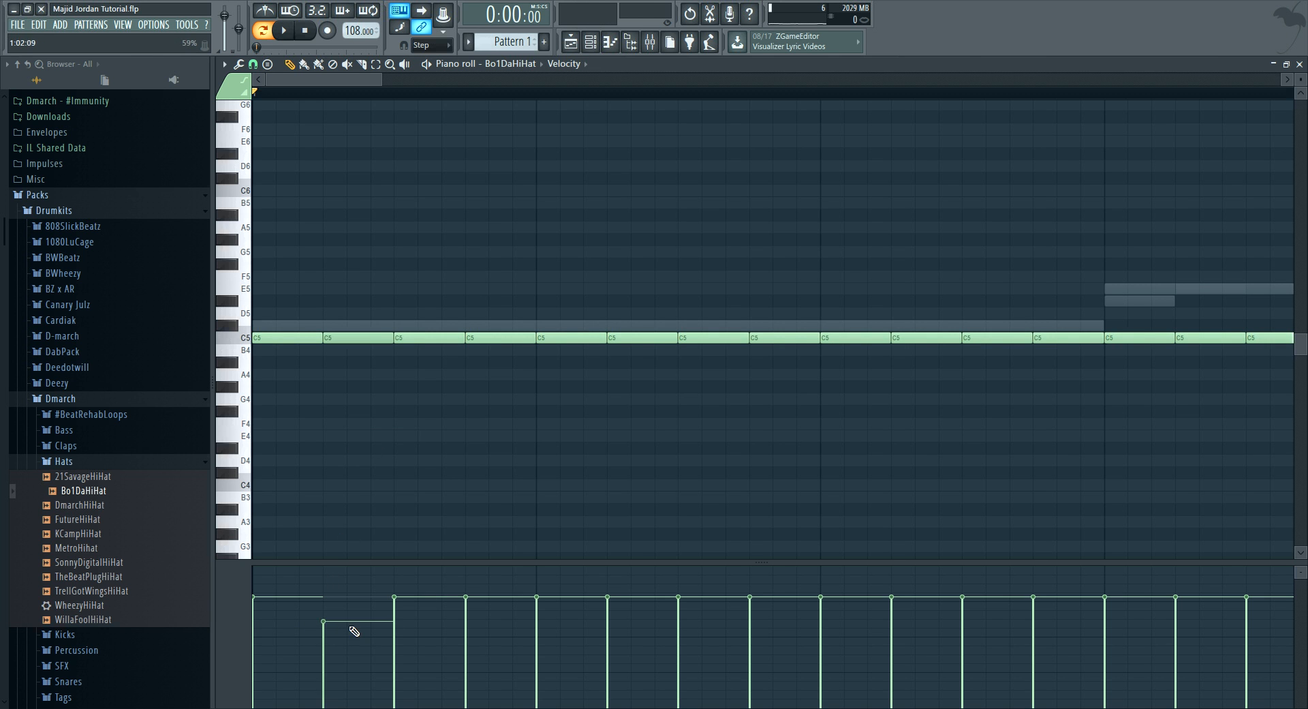
key(space)
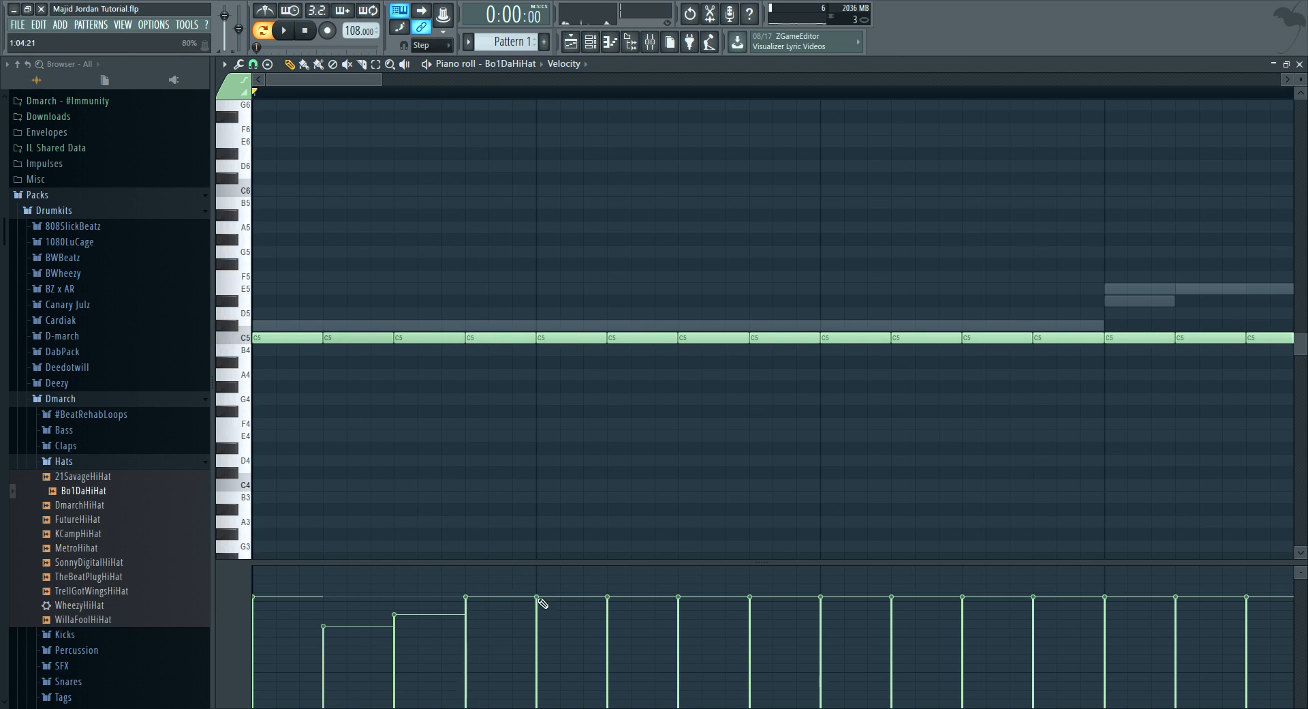
click(627, 622)
click(678, 608)
key(space)
click(909, 621)
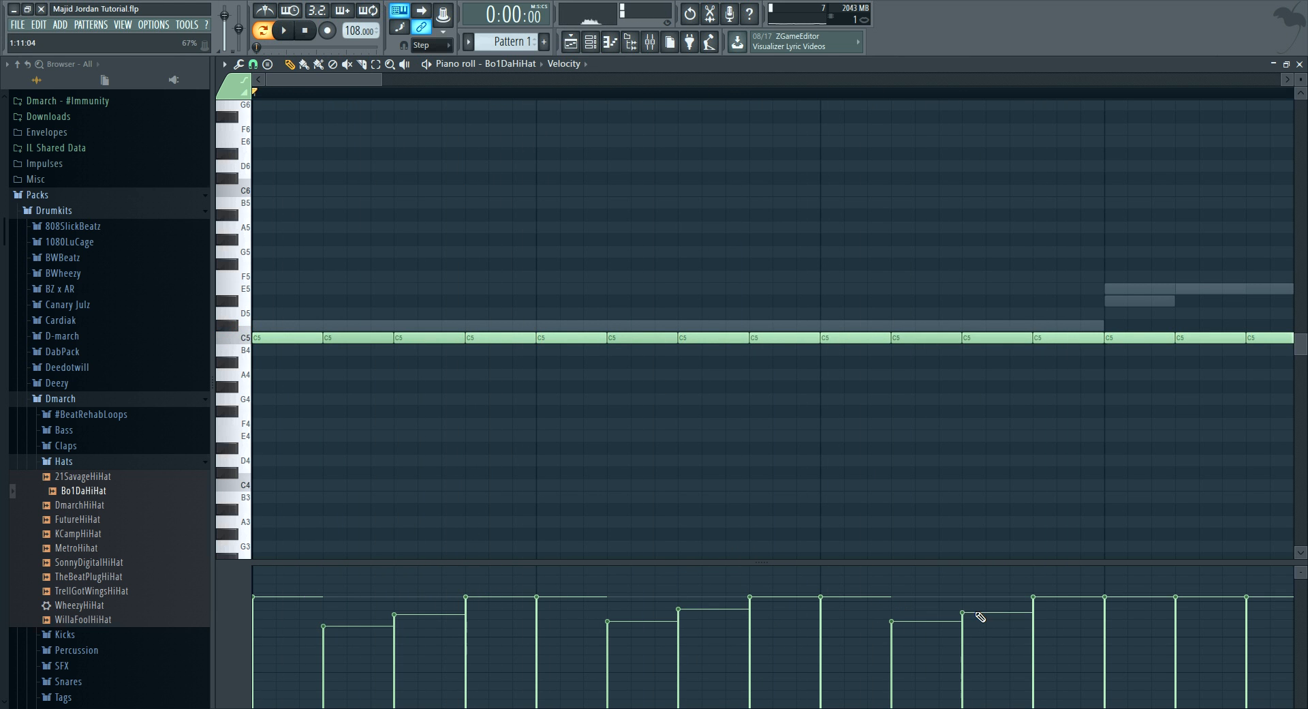
- Play the varied hi-hats briefly and delete all the hi-hat notes after bar 1
scroll(638, 86, down, 5)
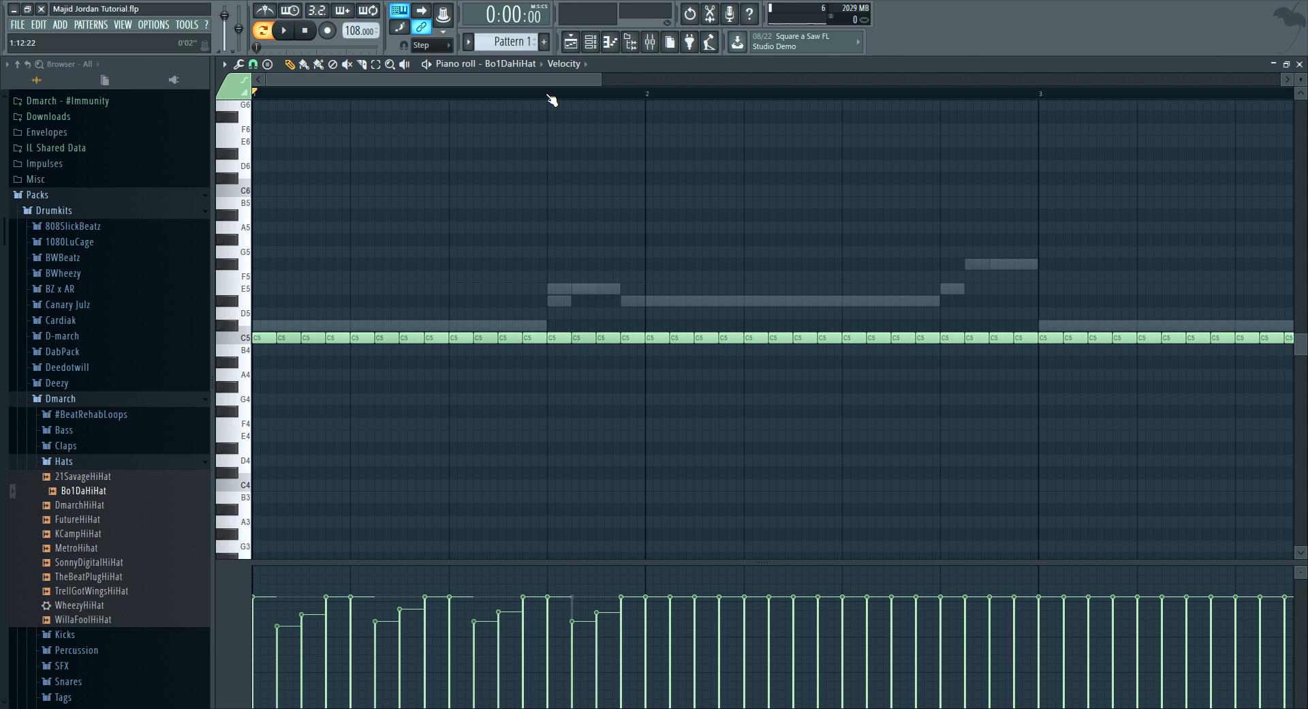
scroll(551, 96, down, 2)
scroll(555, 96, up, 4)
drag(534, 77, 531, 81)
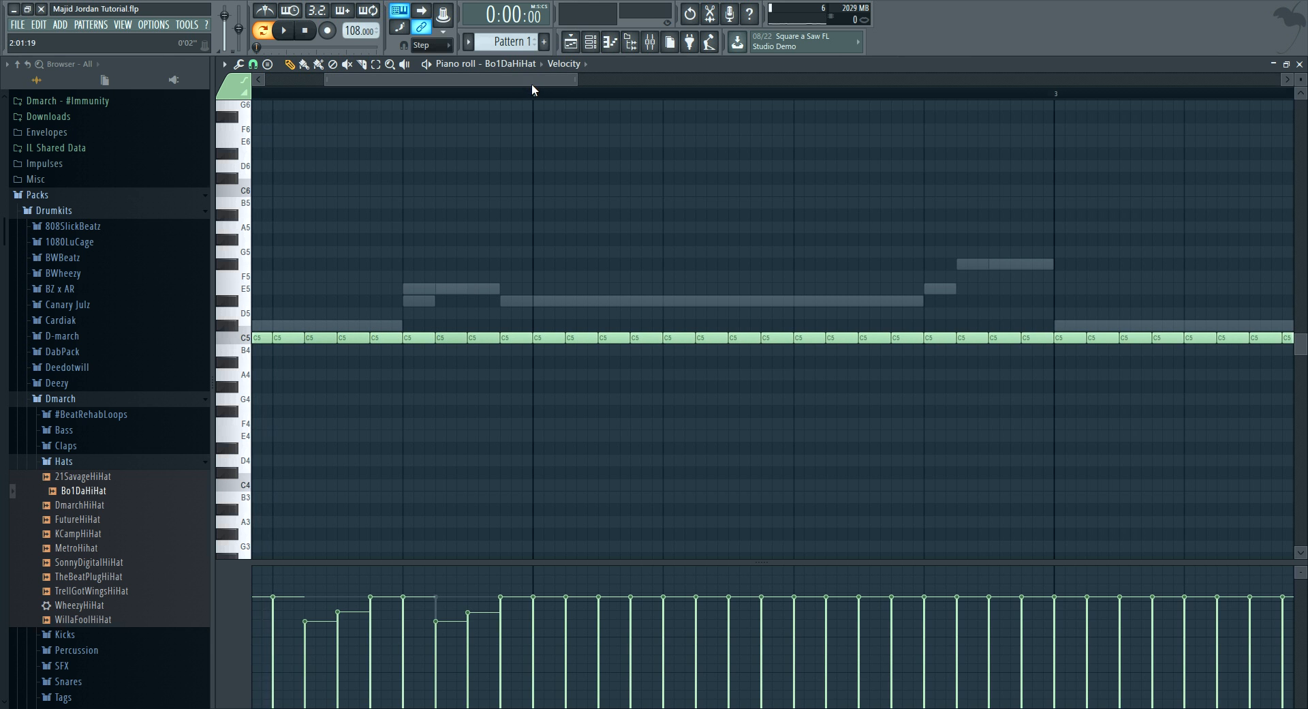
key(space)
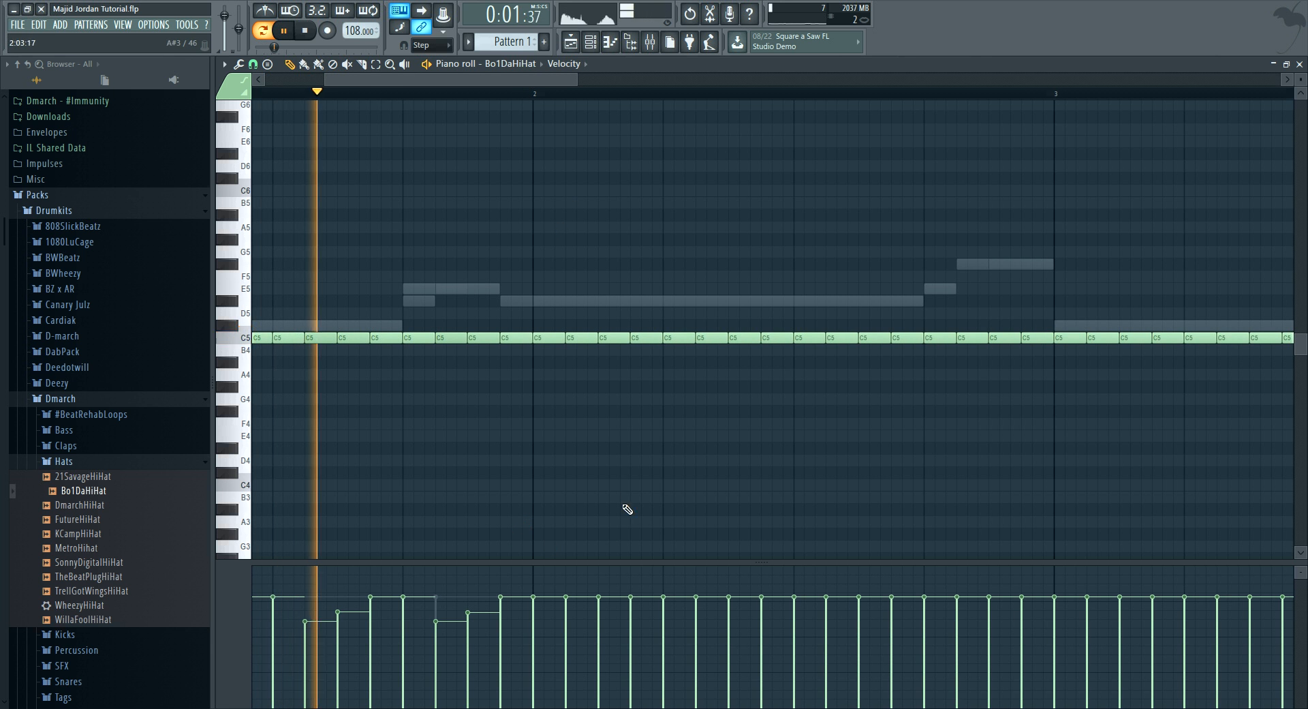
key(space)
scroll(404, 100, down, 3)
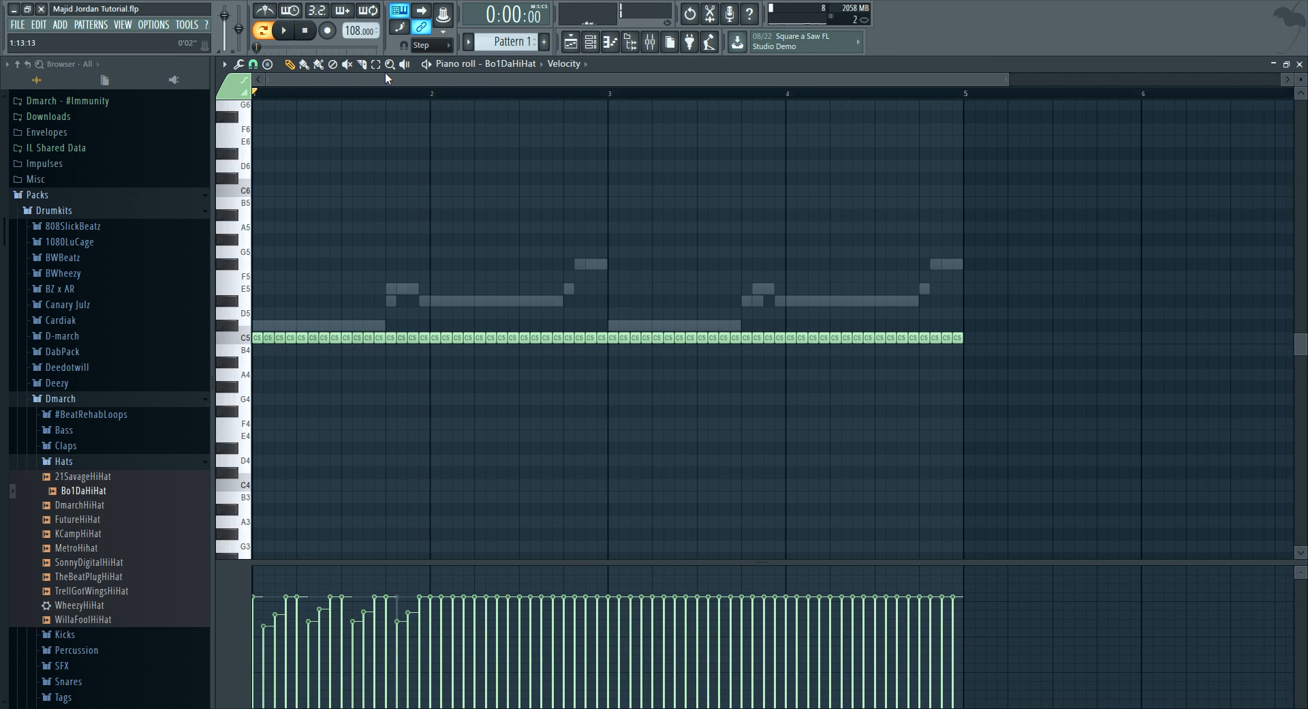
drag(439, 320, 1016, 433)
key(Delete)
- Select the bar 1 hi-hat notes, duplicate them three times to fill bars 2 to 4, and deselect them
drag(592, 308, 164, 387)
key(ctrl+b)
key(ctrl+b)
key(ctrl+b)
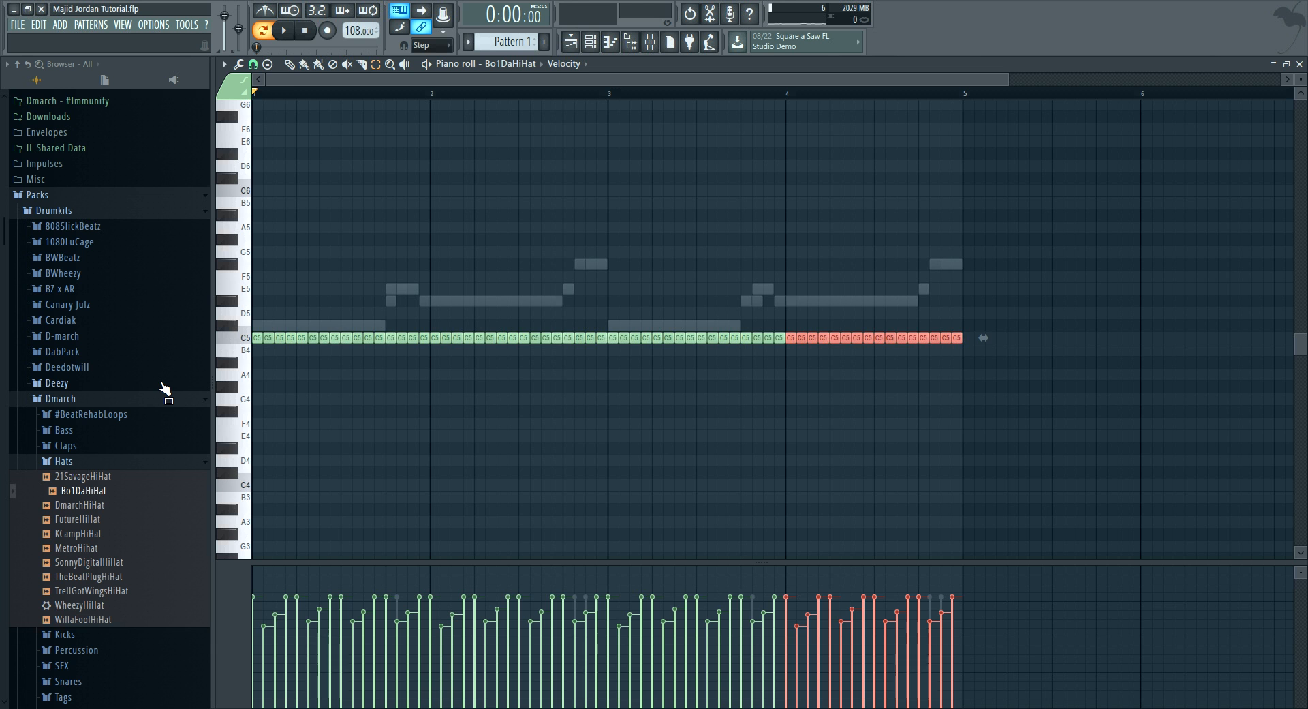
scroll(300, 94, up, 3)
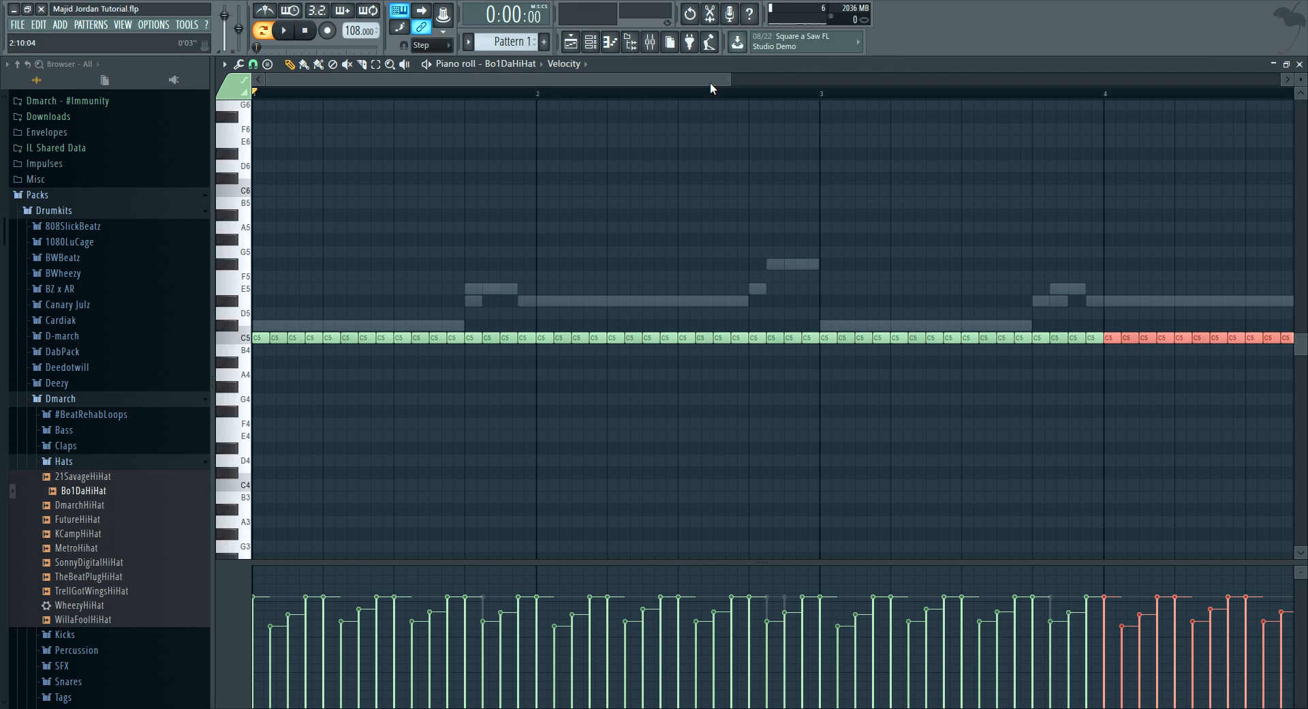
drag(731, 77, 768, 96)
click(666, 190)
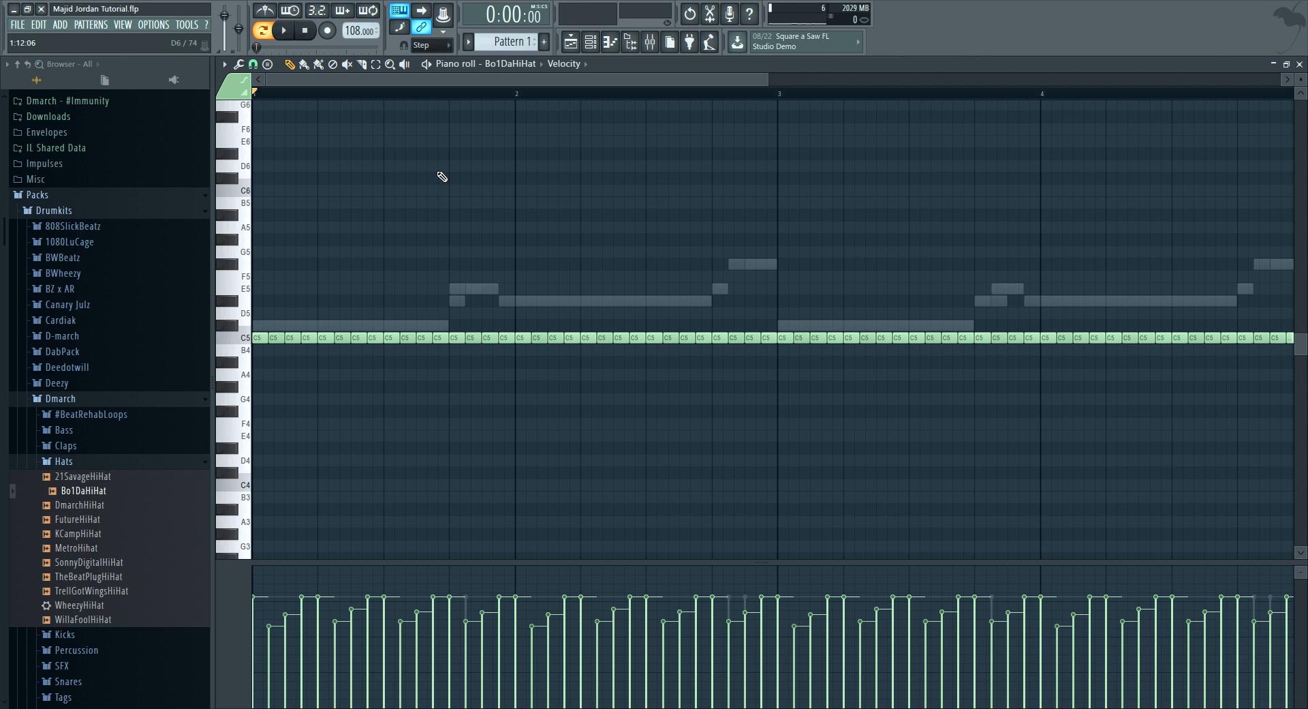
- Play the pattern and readjust the Out fade of the Bo1DaHiHat sample, closing its sampler settings
key(space)
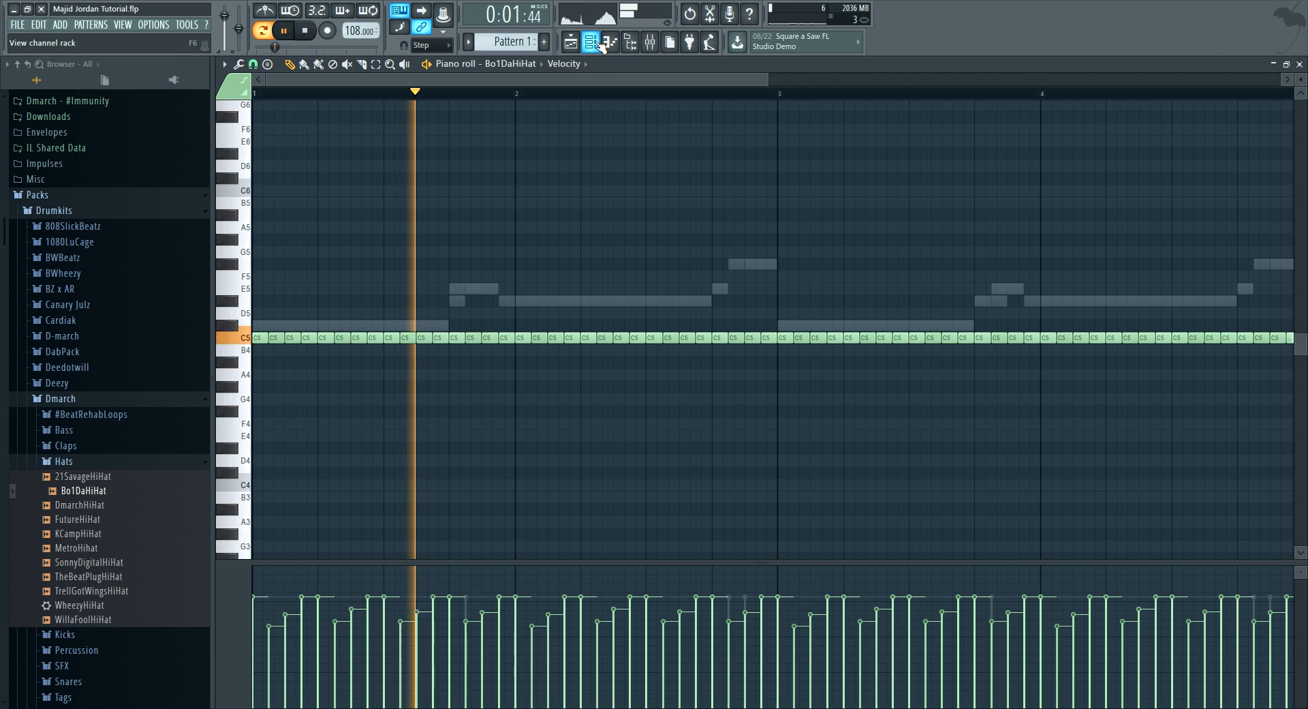
click(591, 43)
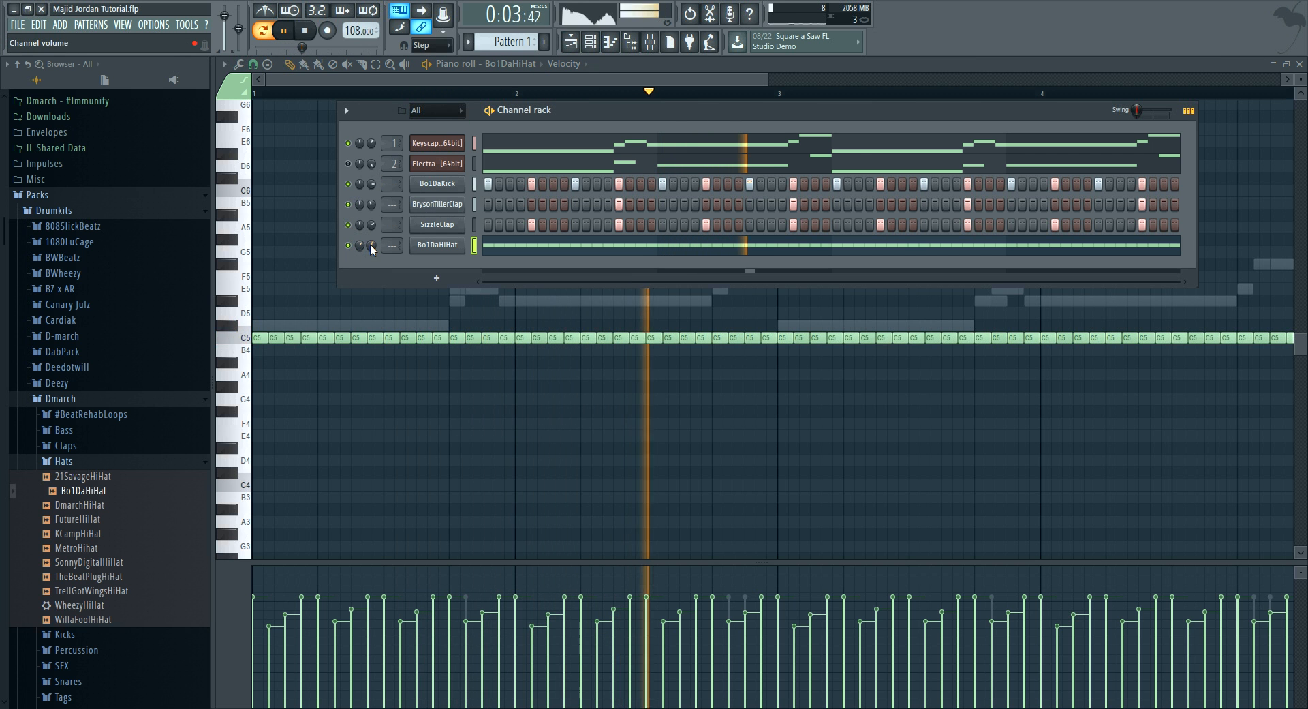
click(437, 245)
drag(492, 351, 492, 347)
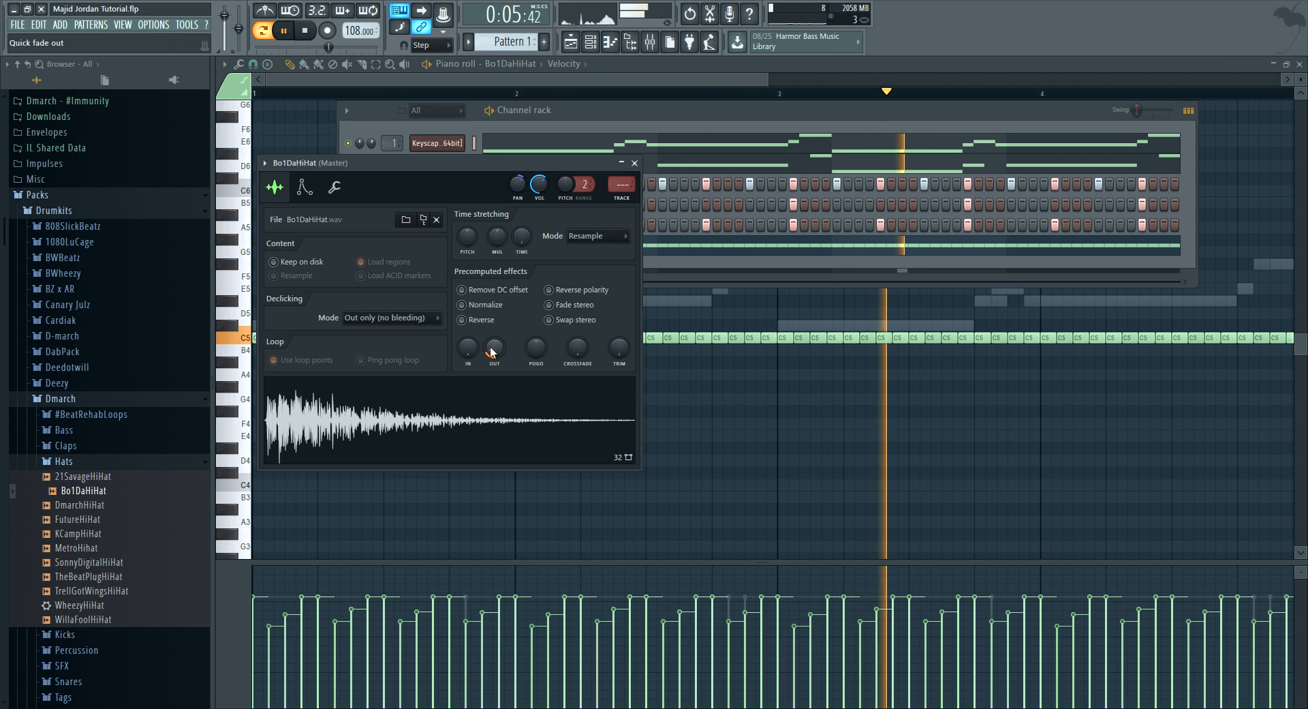
click(635, 164)
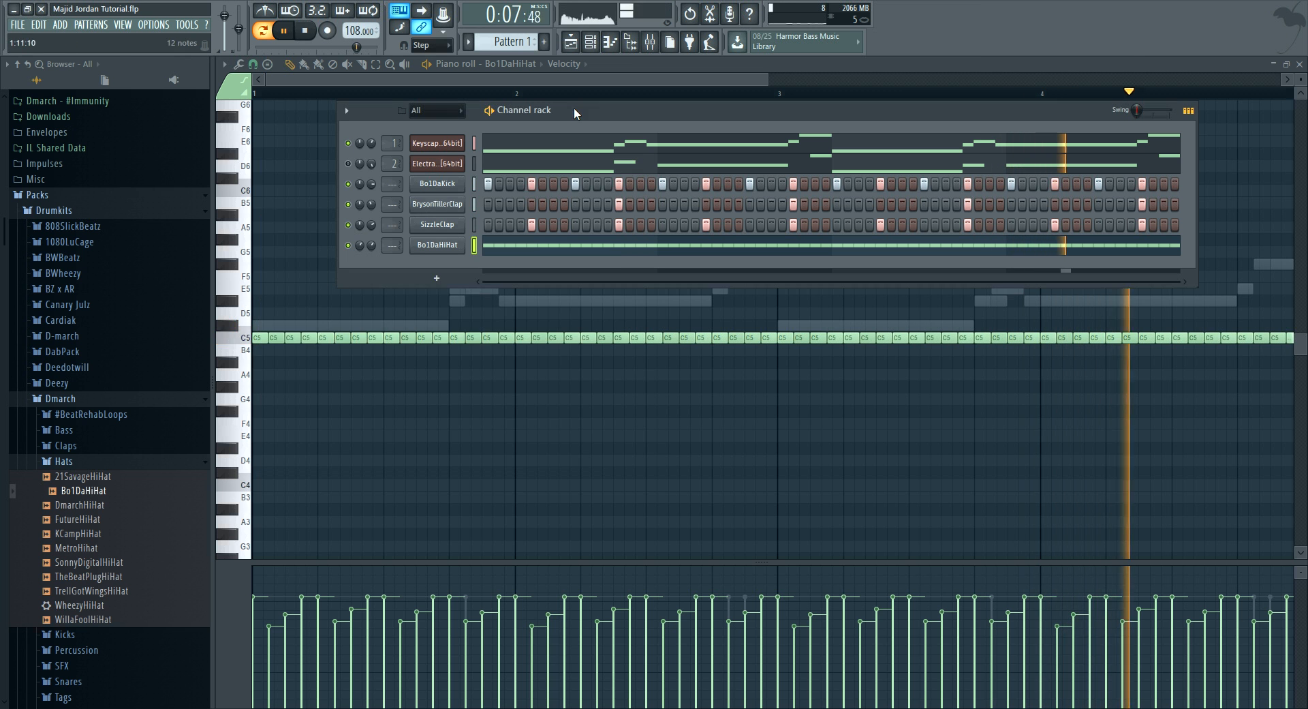
- Unmute the ElectraX2 channel and open the Dmarch Vol. III #Inception bank in its patch browser
click(349, 164)
key(space)
click(454, 165)
click(589, 292)
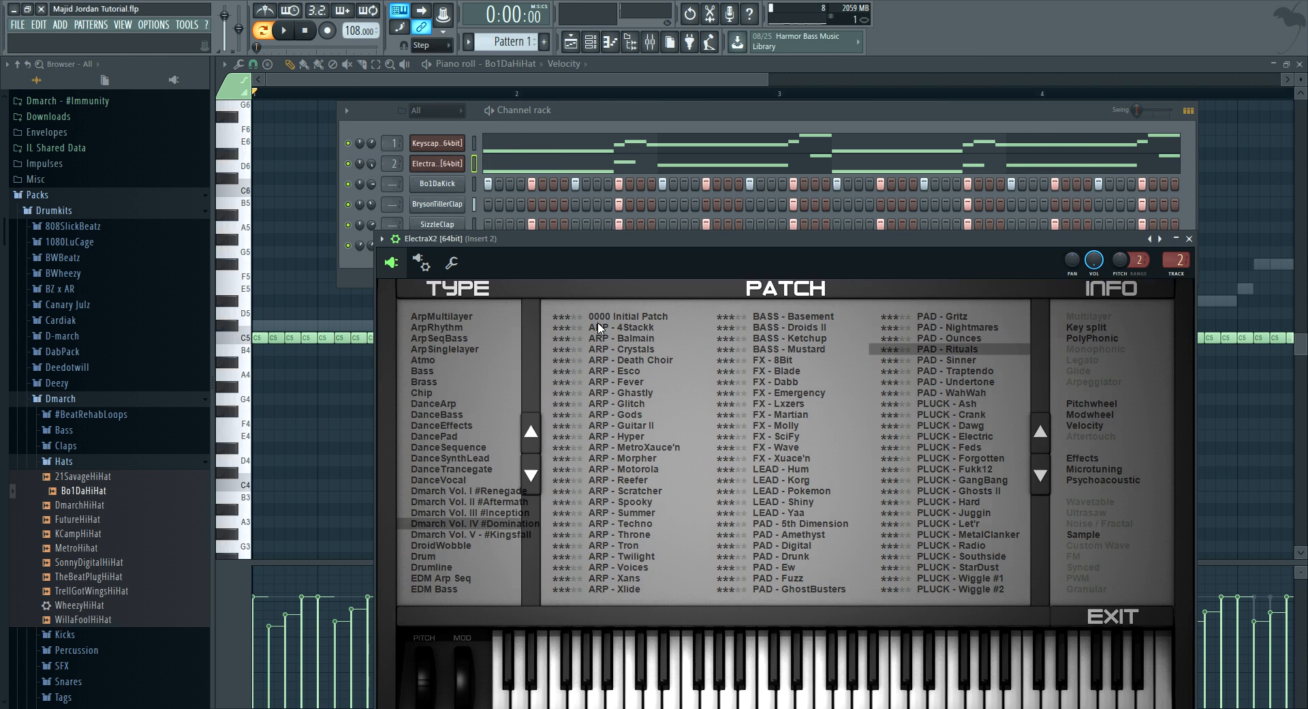
click(481, 512)
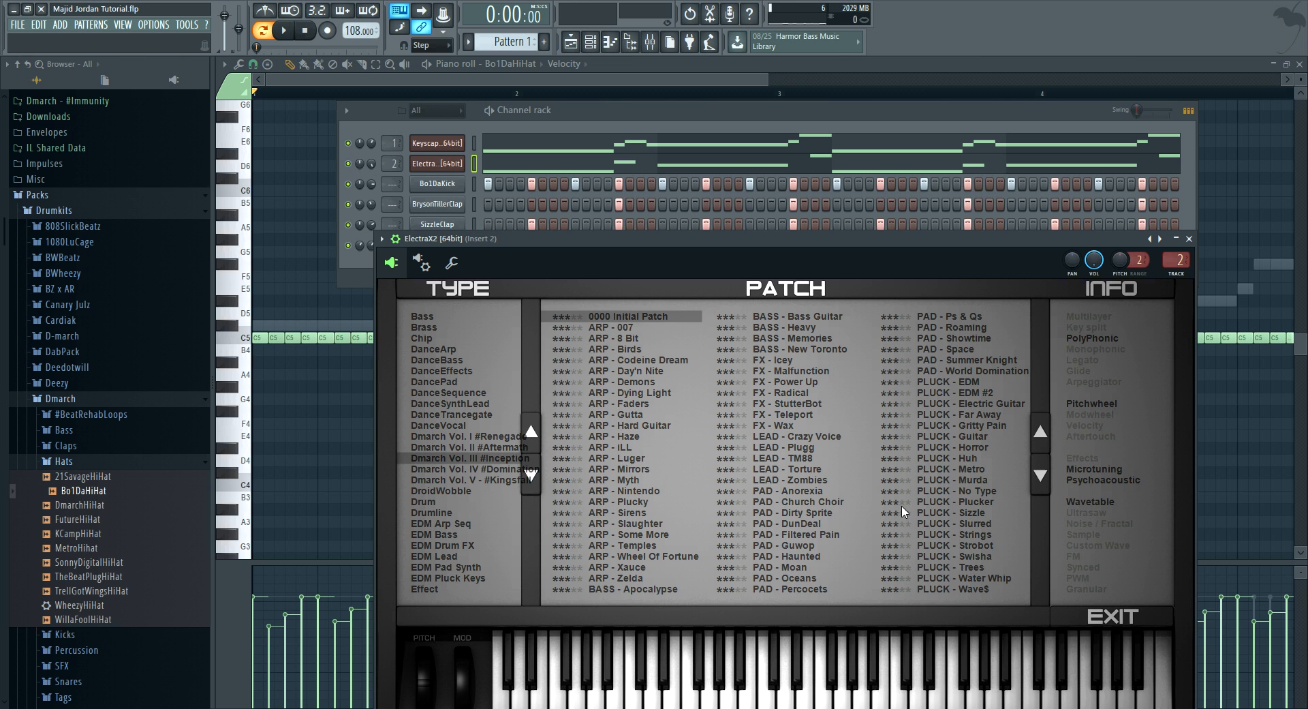
- Audition the patches PAD - Haunted, PAD - Filtered Pain, PAD - Dirty Sprite and PAD - Church Choir against the beat
click(796, 559)
key(space)
key(space)
click(798, 537)
key(space)
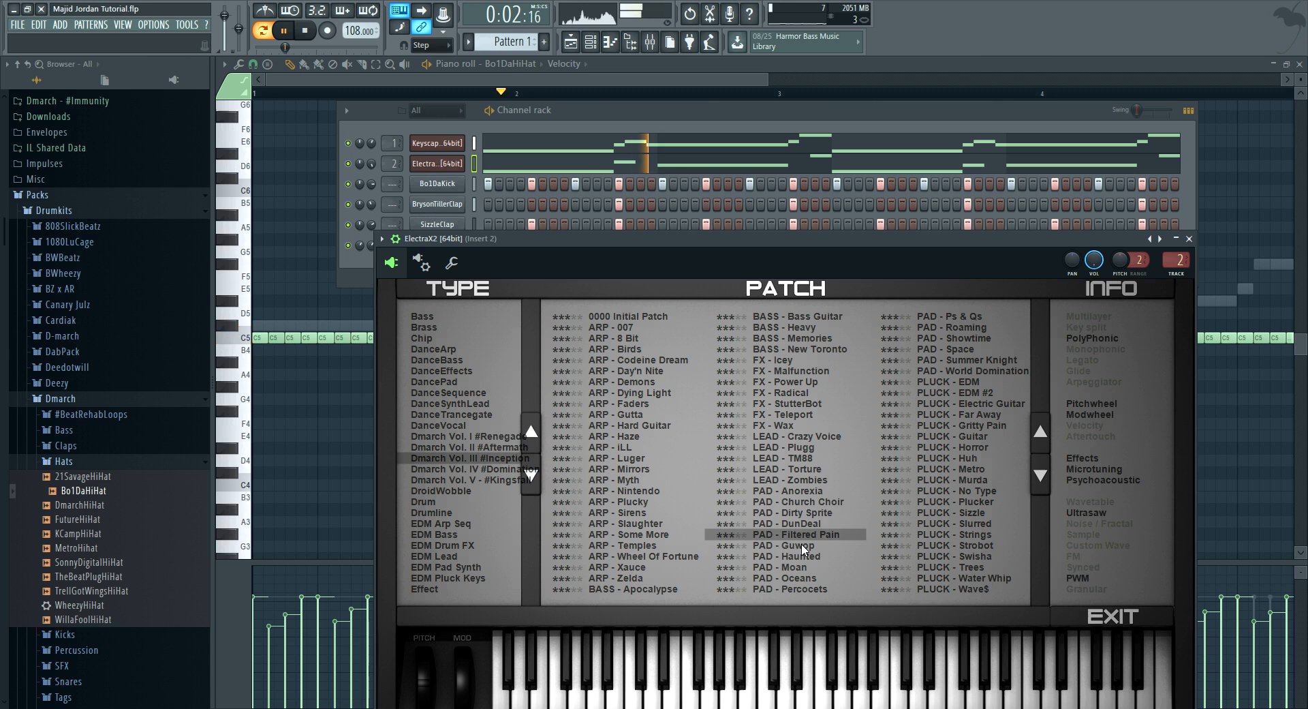
key(space)
click(799, 515)
key(space)
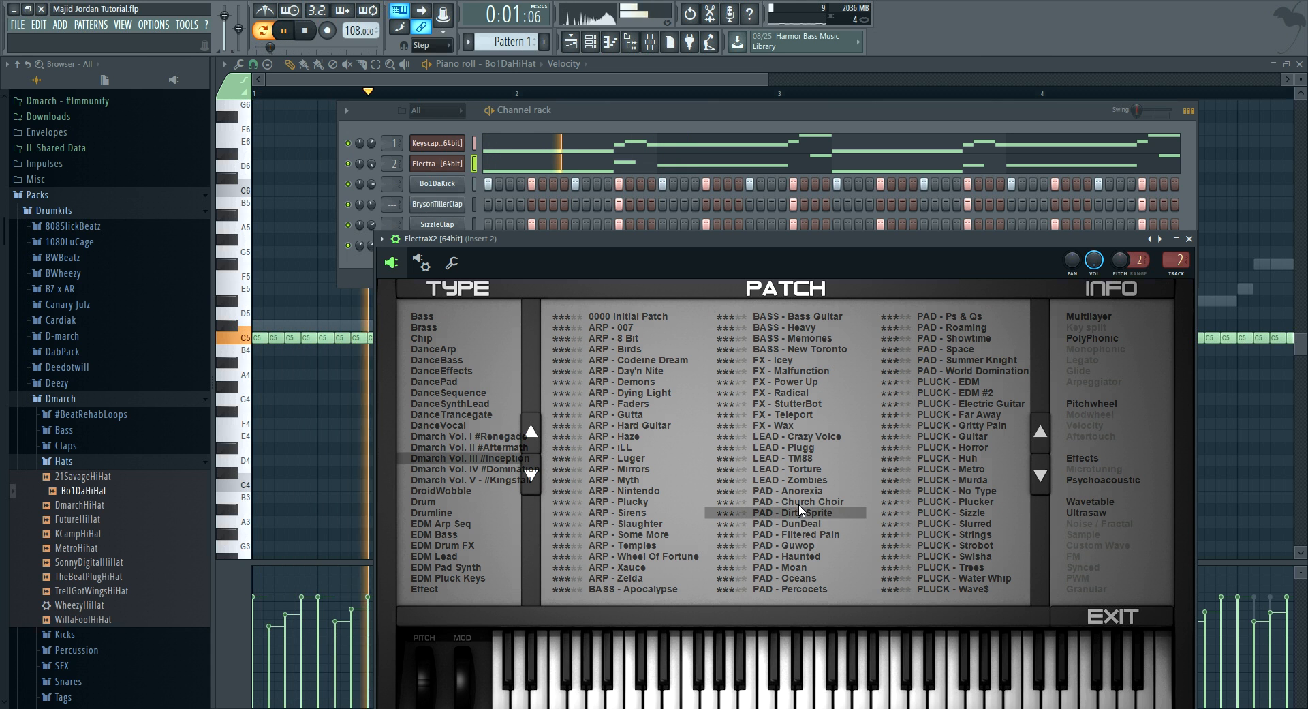
key(space)
click(801, 501)
key(space)
key(space)
- Compare PAD - Anorexia with PAD - Haunted and load PAD - Anorexia as the ElectraX2 patch
click(799, 493)
key(space)
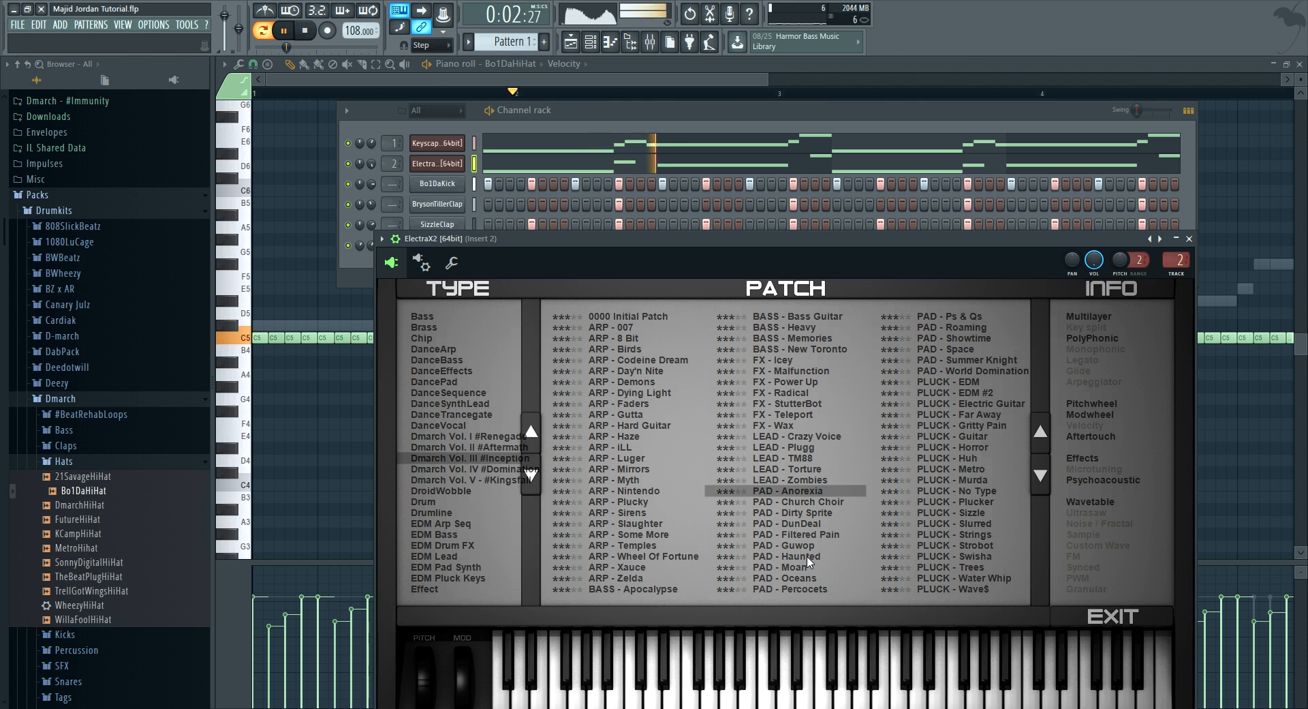
key(space)
click(806, 556)
key(space)
key(space)
click(803, 494)
key(space)
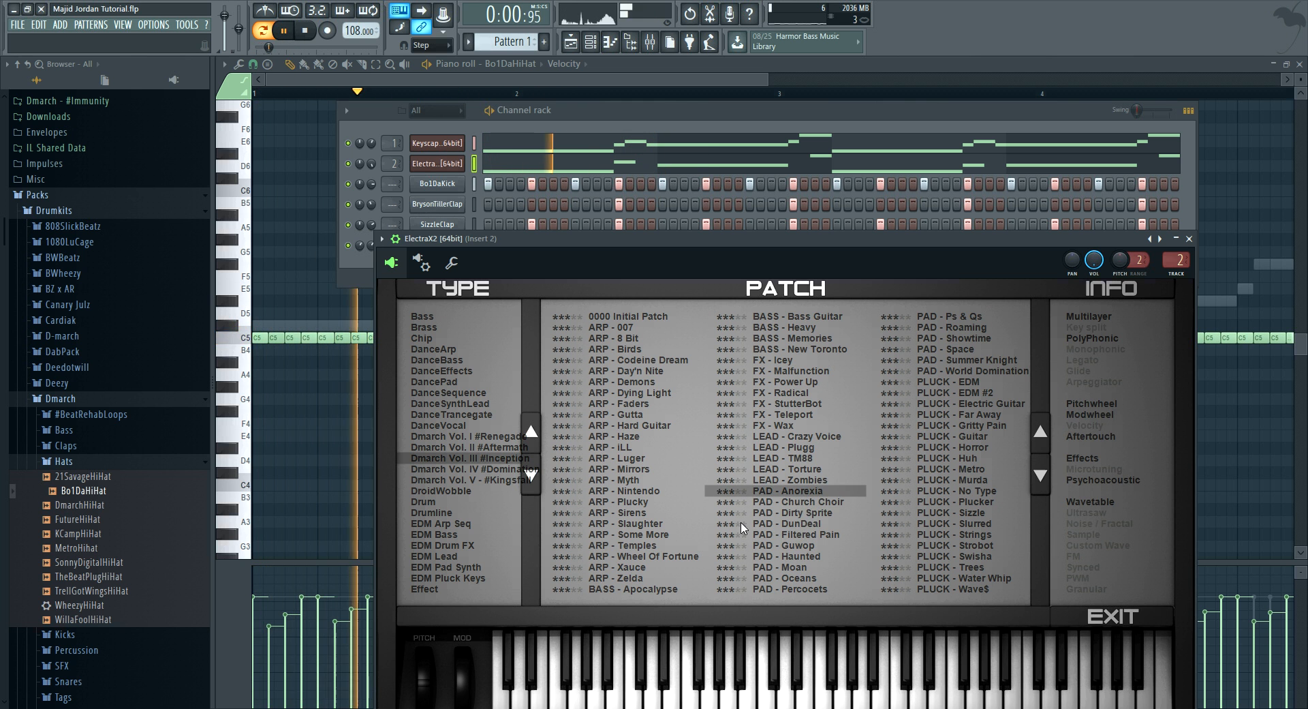
- Clone the ElectraX2 channel and copy its notes into the clone
click(567, 117)
right_click(465, 163)
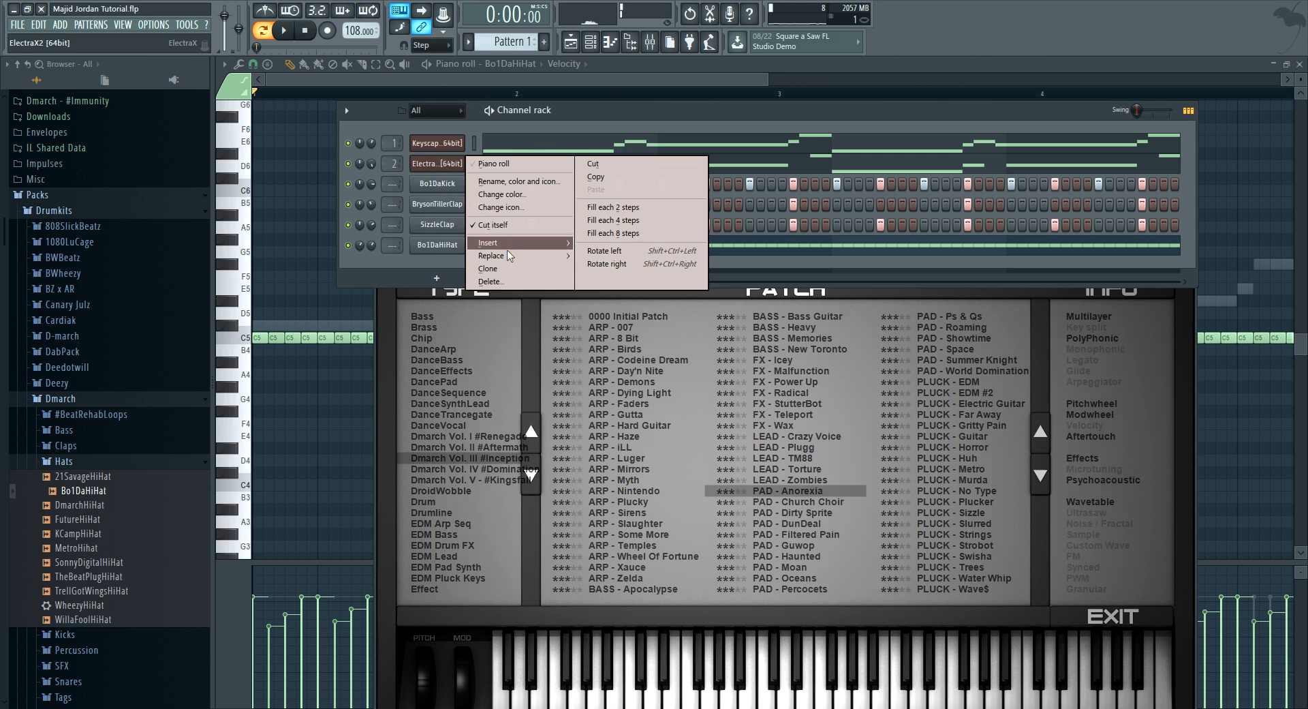
click(489, 268)
right_click(440, 166)
click(596, 176)
right_click(438, 186)
click(576, 211)
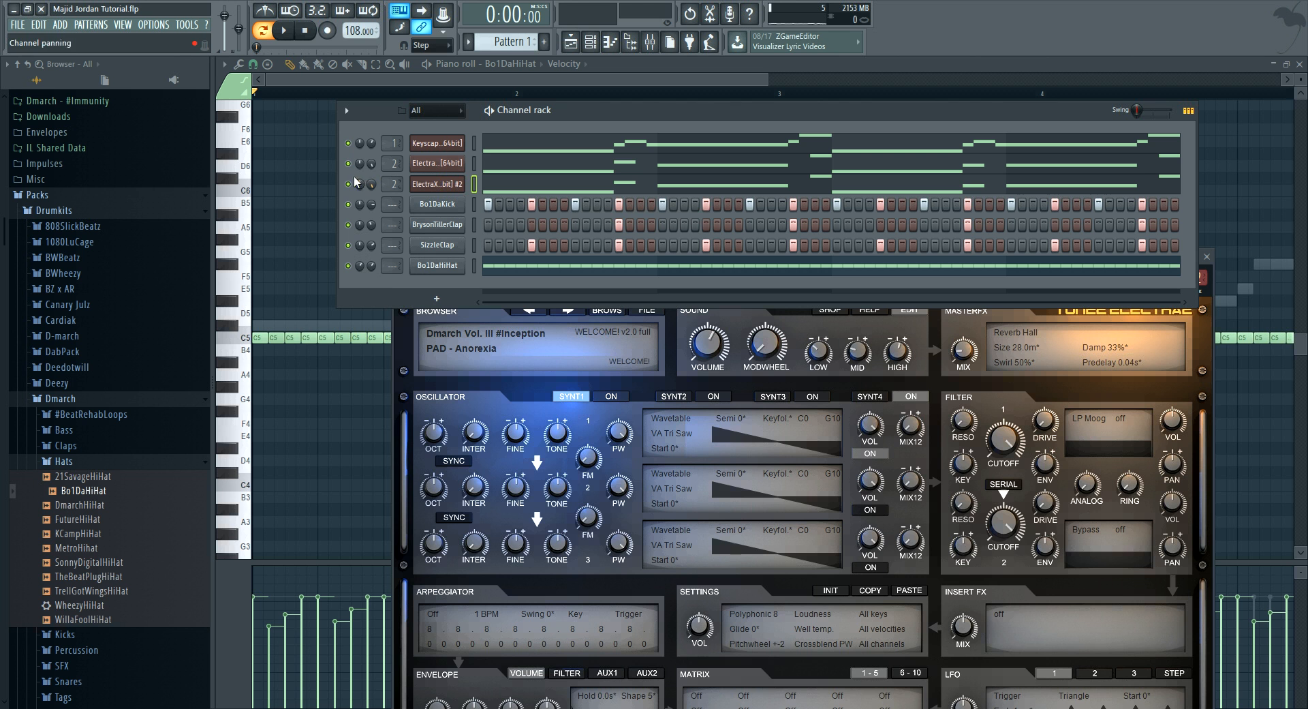
- With Keyscape and the first ElectraX2 muted, audition the clone's pad patches from PAD - Anorexia down to PAD - Haunted
click(453, 186)
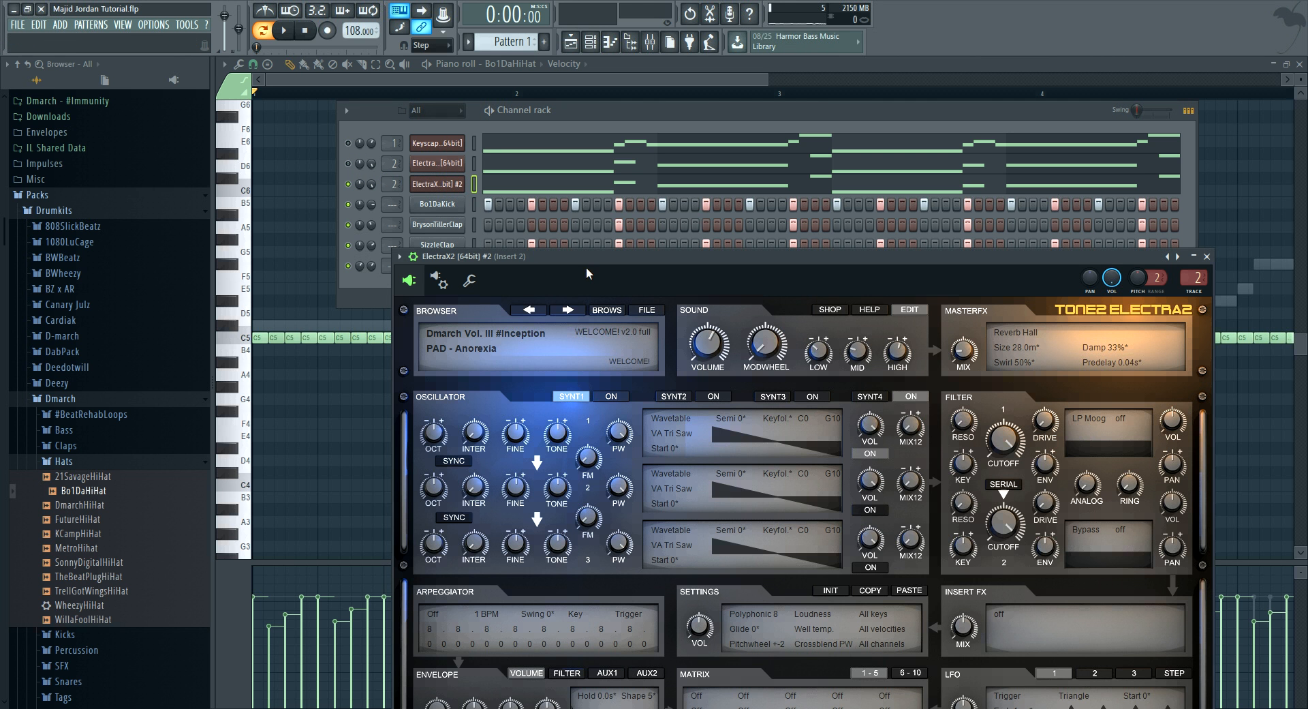
click(576, 305)
key(space)
click(577, 305)
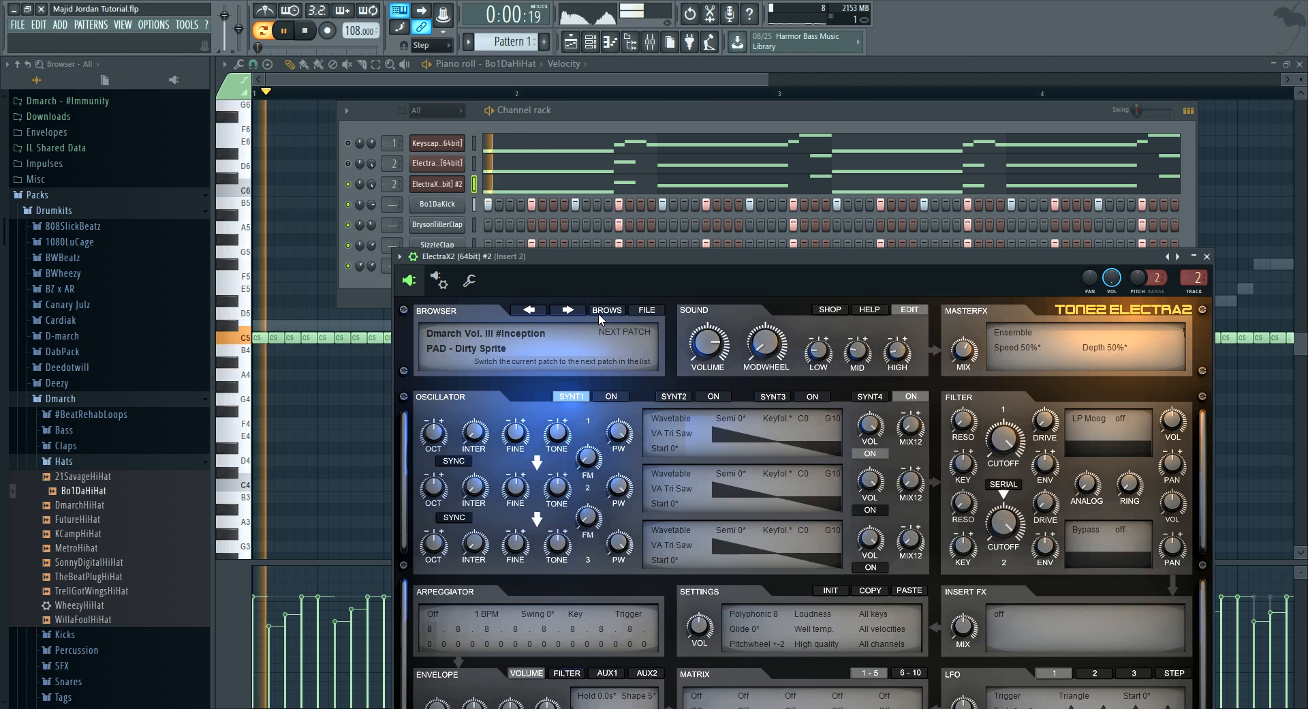
click(598, 312)
key(Down)
key(Down)
key(Down)
key(Down)
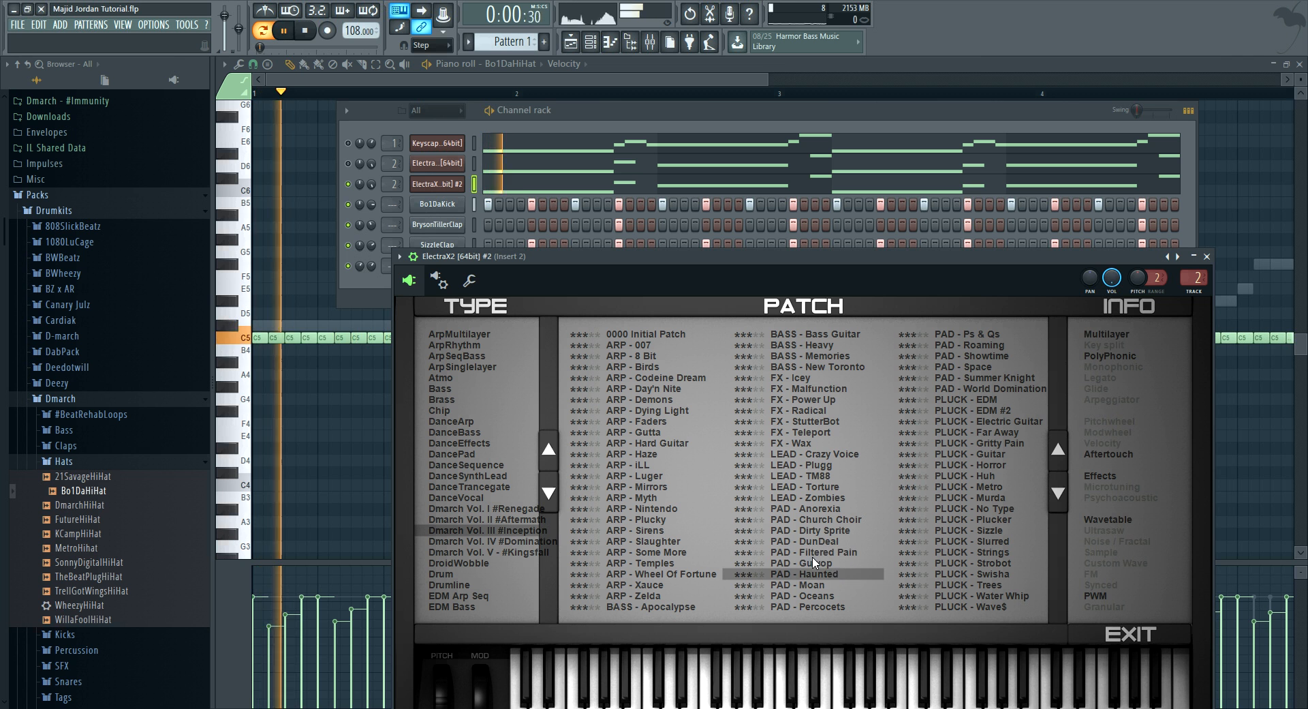
- Unmute the first ElectraX2 and audition PAD - Haunted, PAD - Moan and PAD - Oceans on the clone alongside it
key(space)
click(348, 164)
key(space)
key(space)
click(820, 586)
key(space)
click(826, 597)
key(space)
key(space)
key(space)
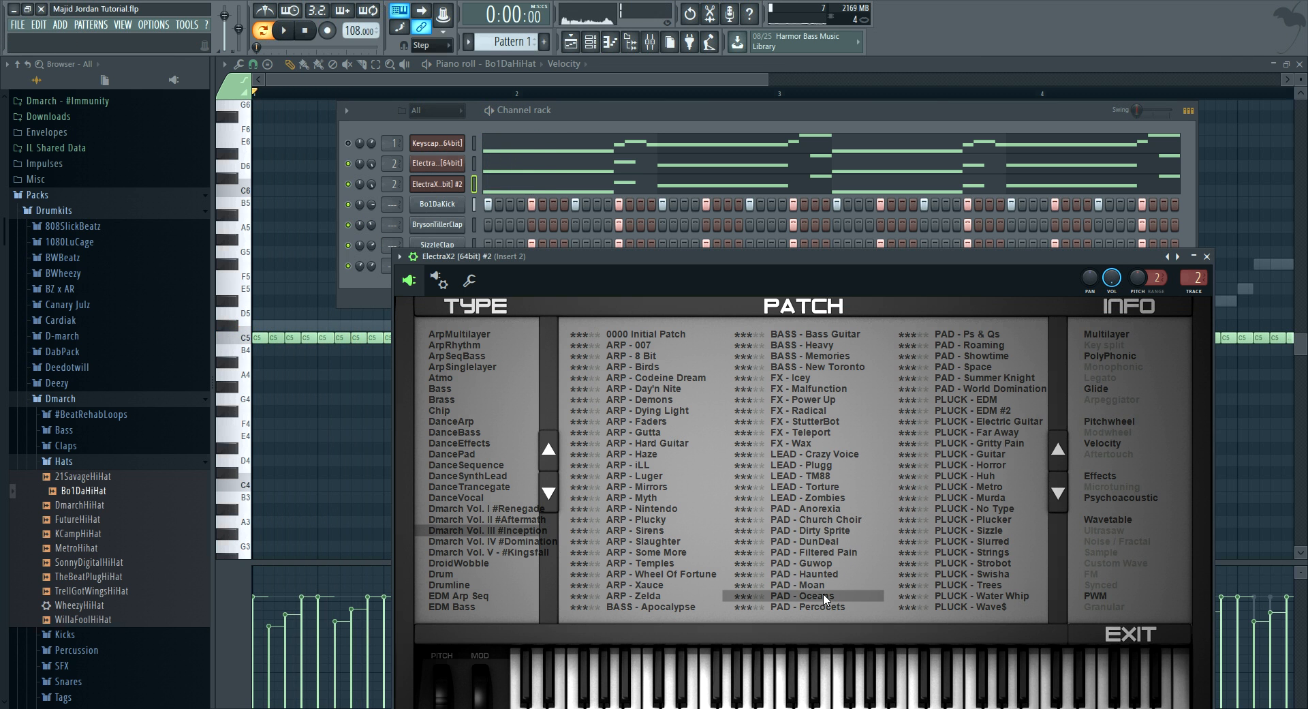
key(space)
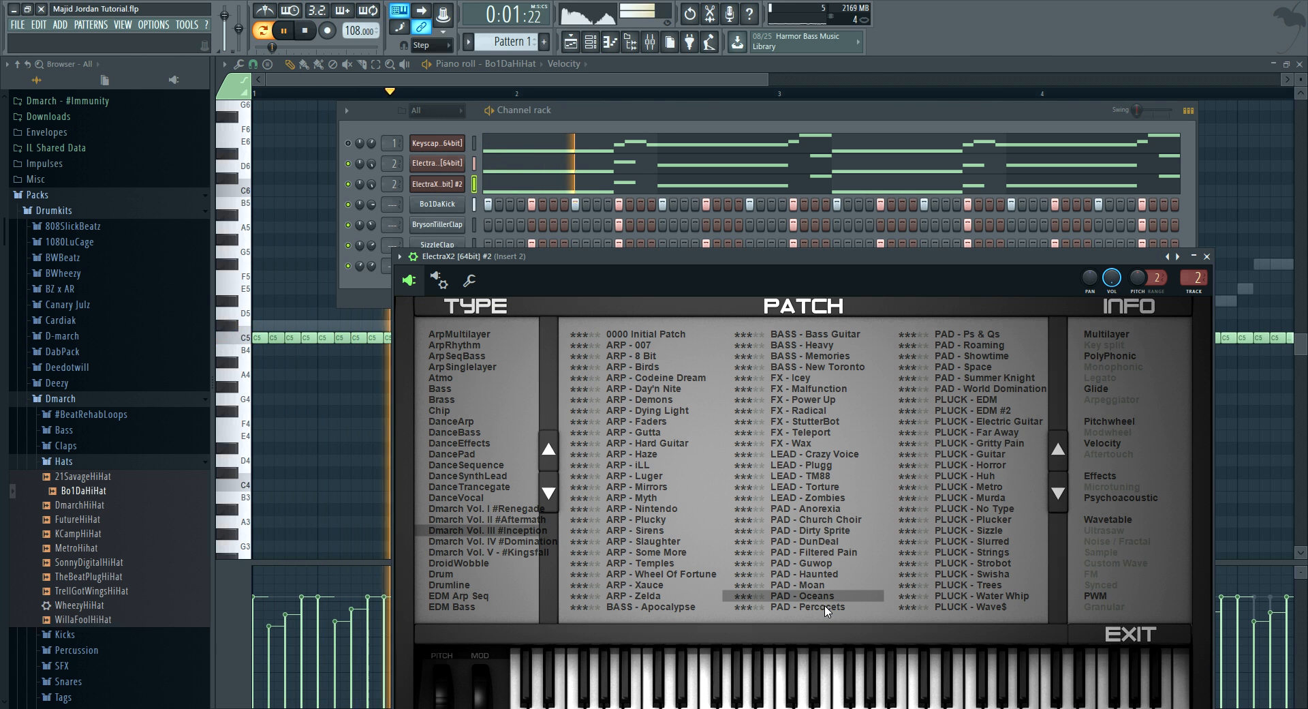
- Load PAD - Percocets on the ElectraX2 clone and play it with the beat
click(826, 607)
key(space)
key(space)
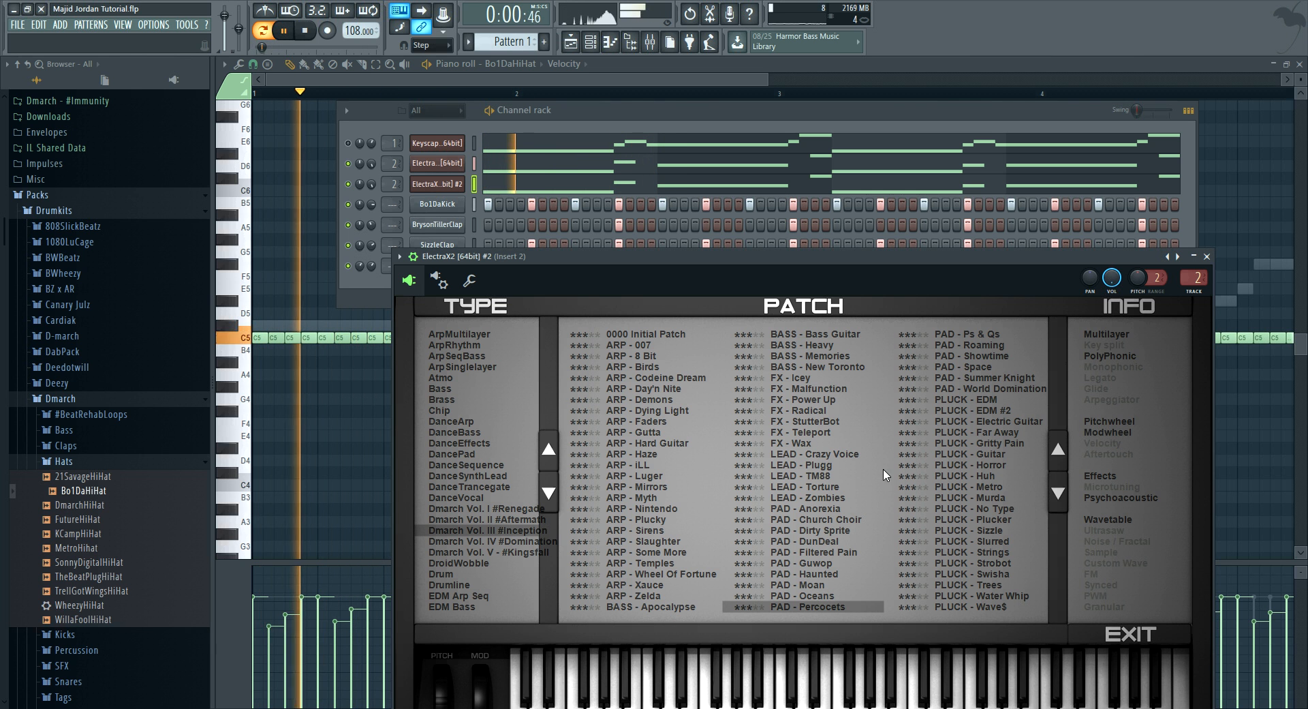
- Delete the short passing notes from the ElectraX2 clone's piano roll, keeping only the long C#5 and D#5 notes
click(471, 120)
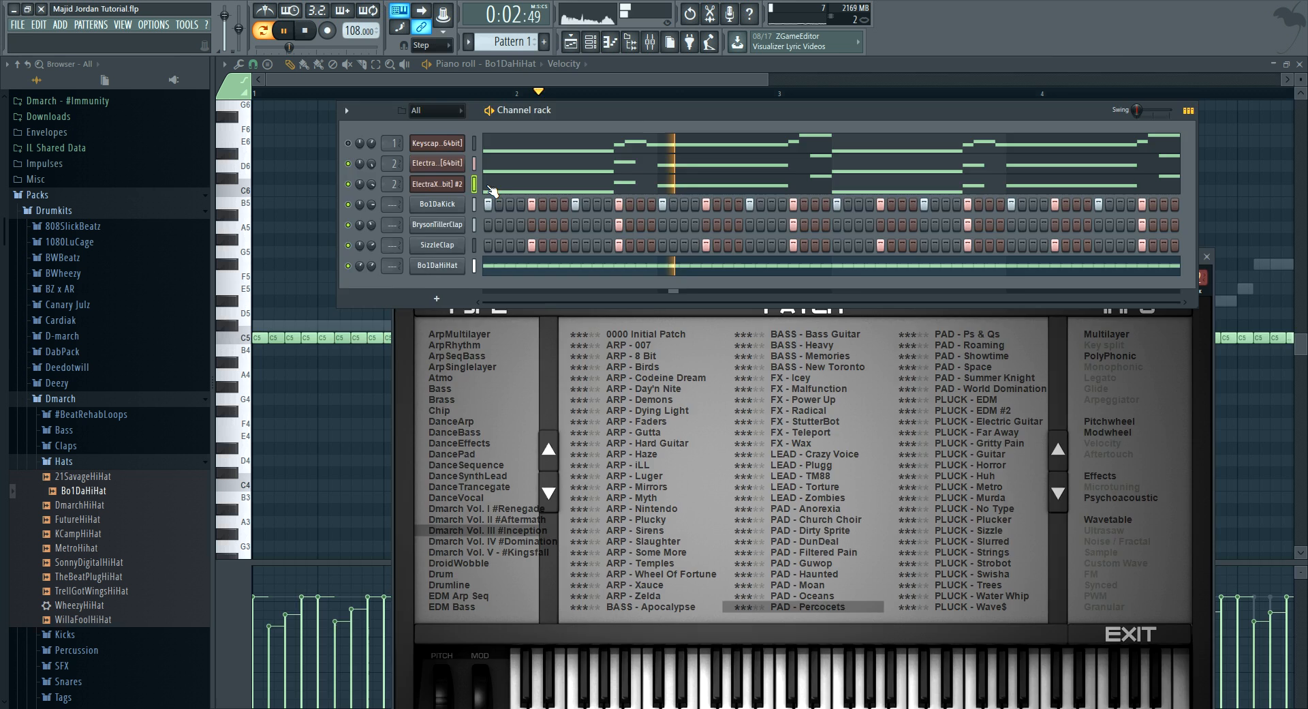
click(502, 186)
right_click(466, 289)
key(space)
key(space)
right_click(758, 264)
right_click(992, 301)
scroll(794, 93, down, 3)
right_click(944, 264)
- Delete the short E5, F#5 and D#5 notes from the original ElectraX2's piano roll, leaving one long note per bar
key(F6)
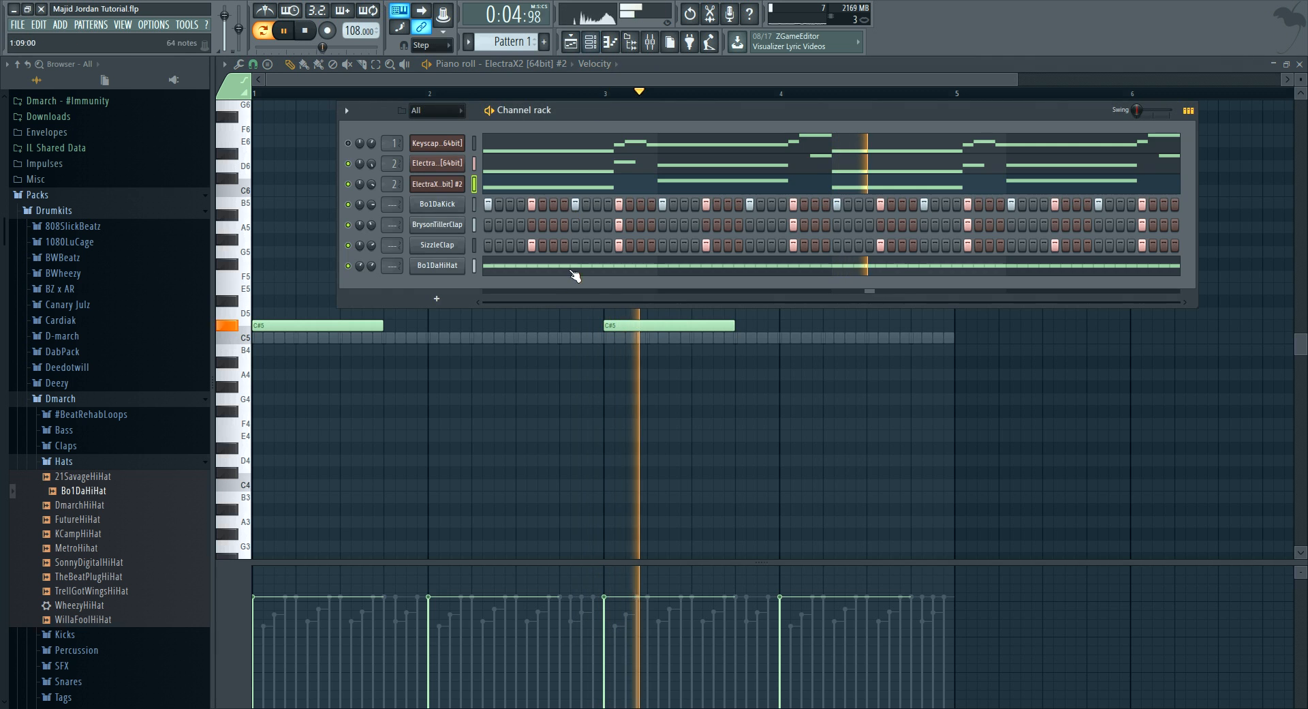
key(F6)
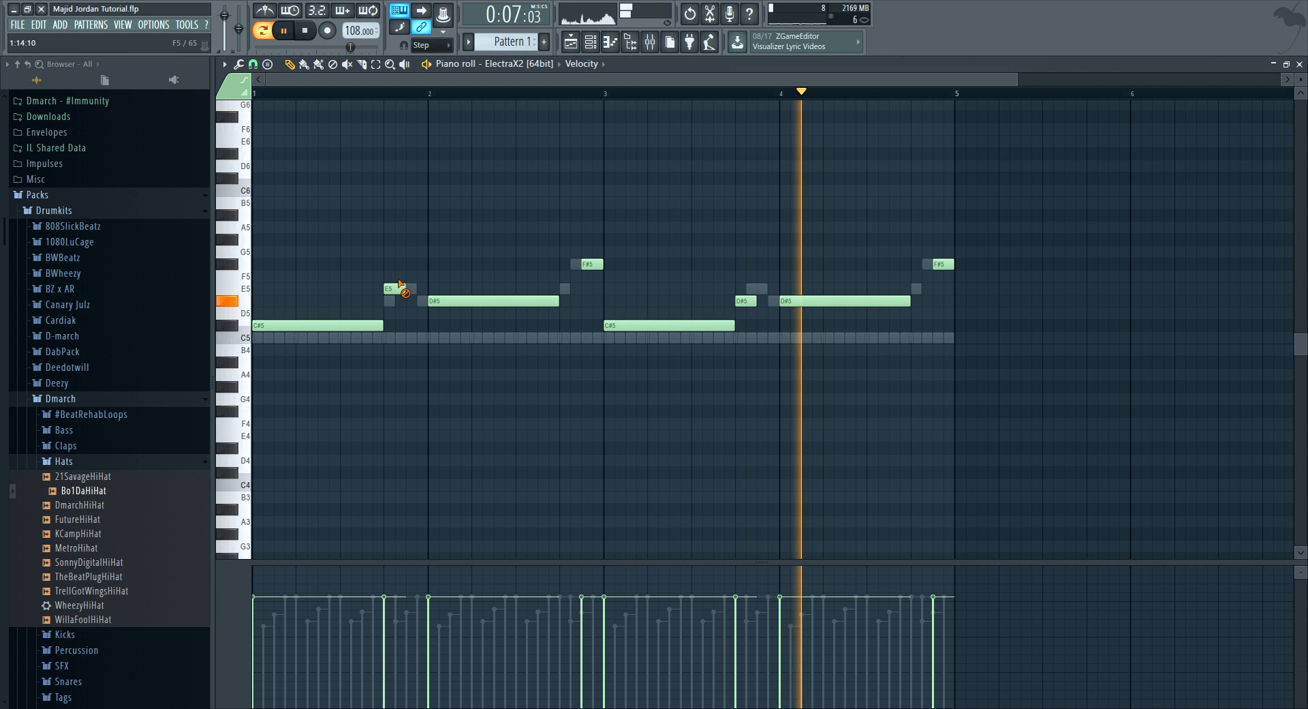
right_click(586, 264)
right_click(745, 300)
right_click(943, 264)
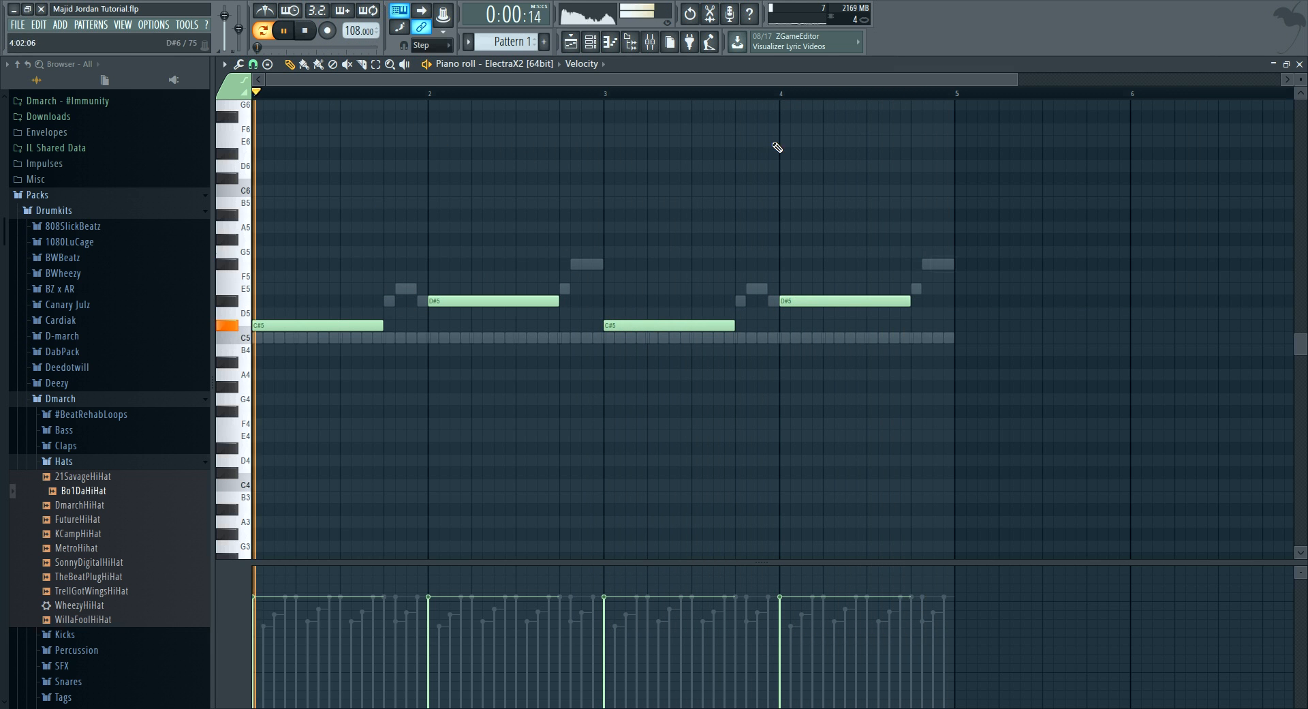
- Unmute the Keyscape channel and assign the ElectraX2 clone to mixer track 3, with the mixer open
click(591, 42)
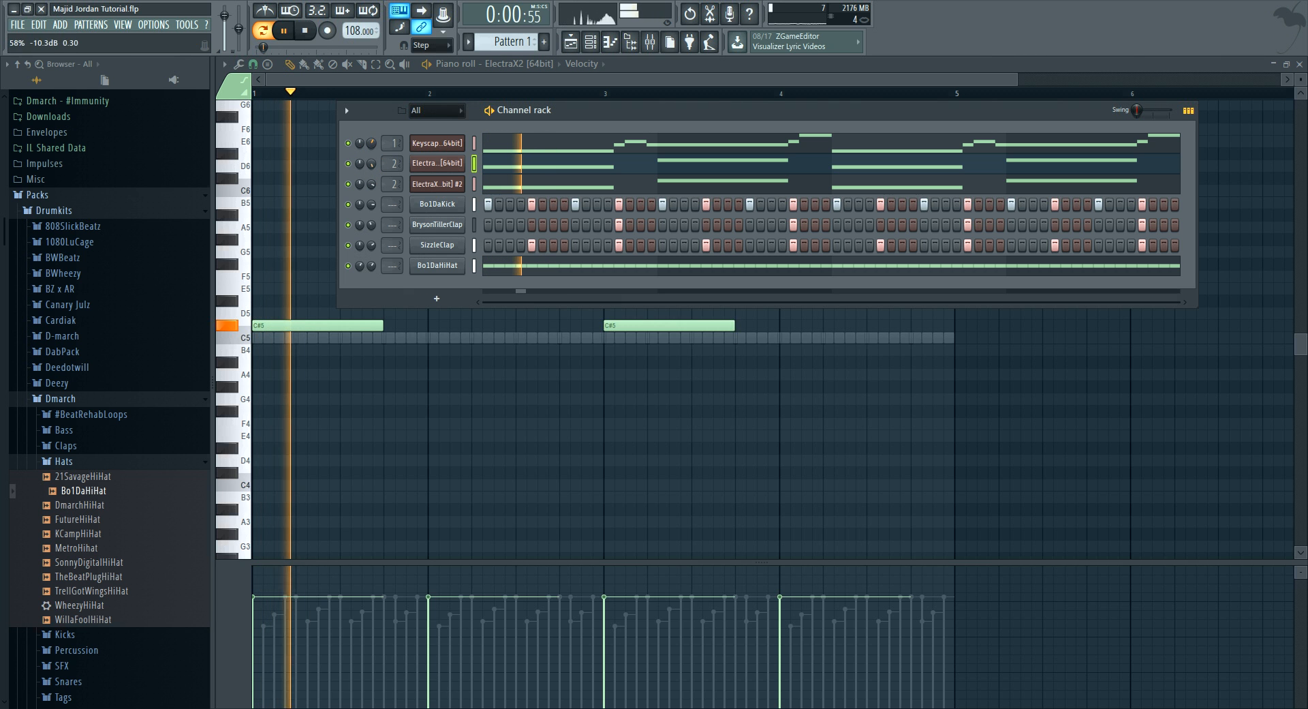
key(space)
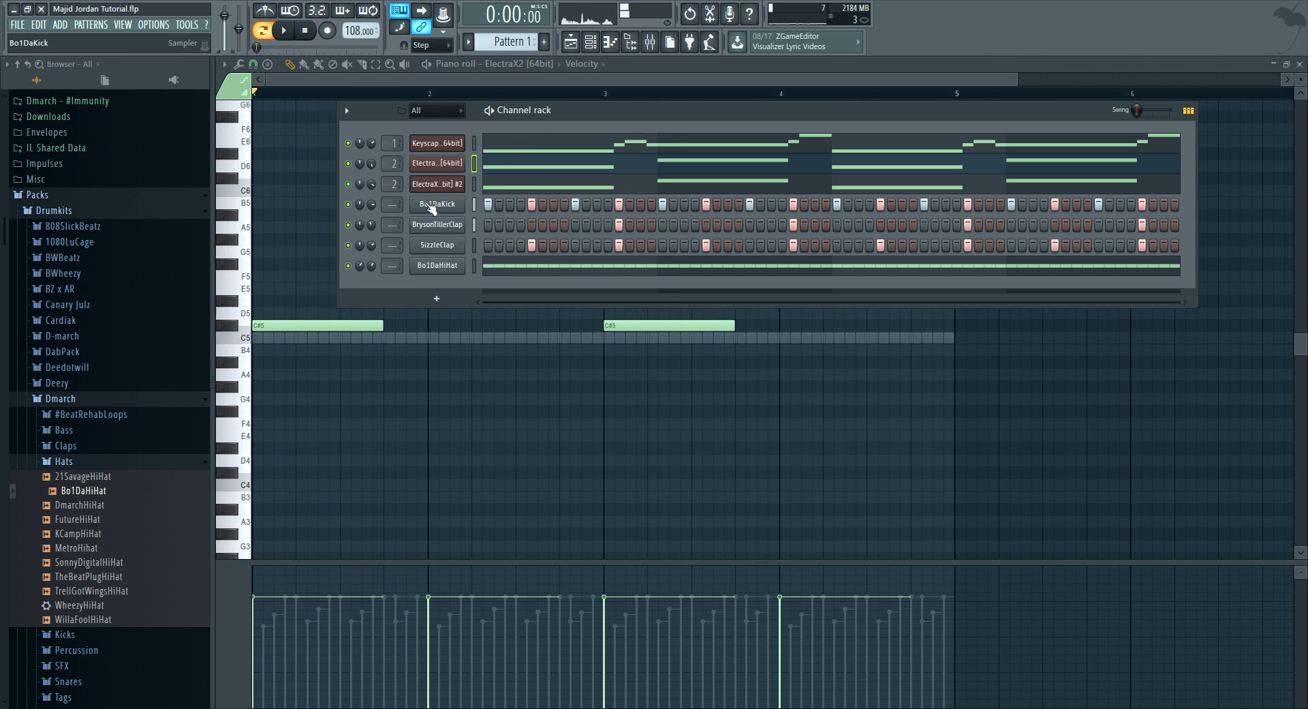
click(650, 42)
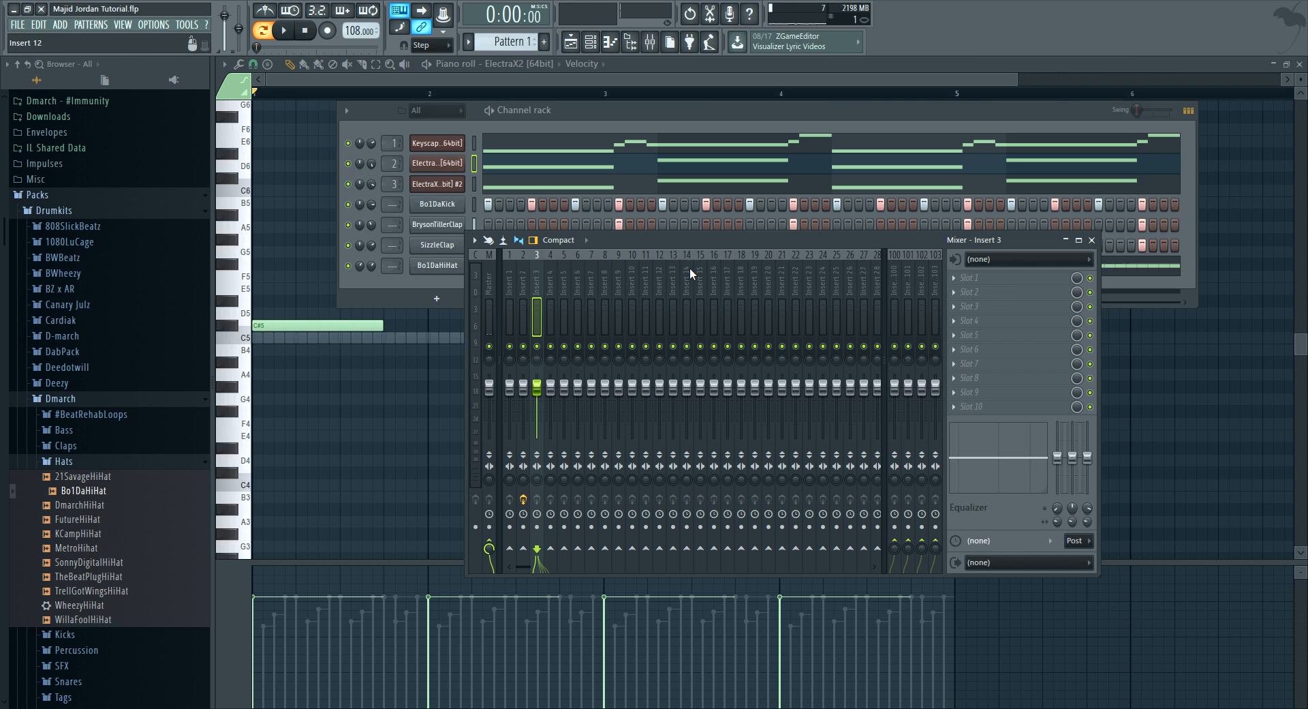
- Add Gross Beat to mixer track 3 with the Sidechain volume preset and play the beat
click(1003, 280)
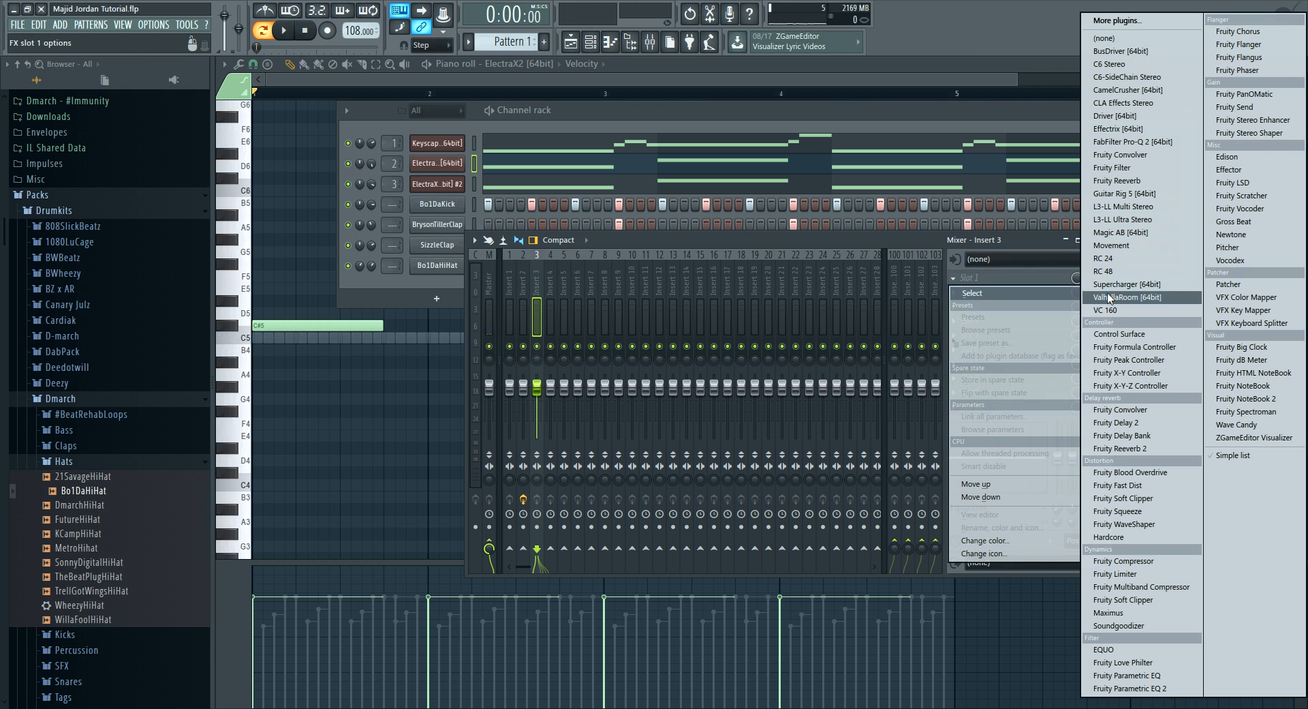
click(1234, 222)
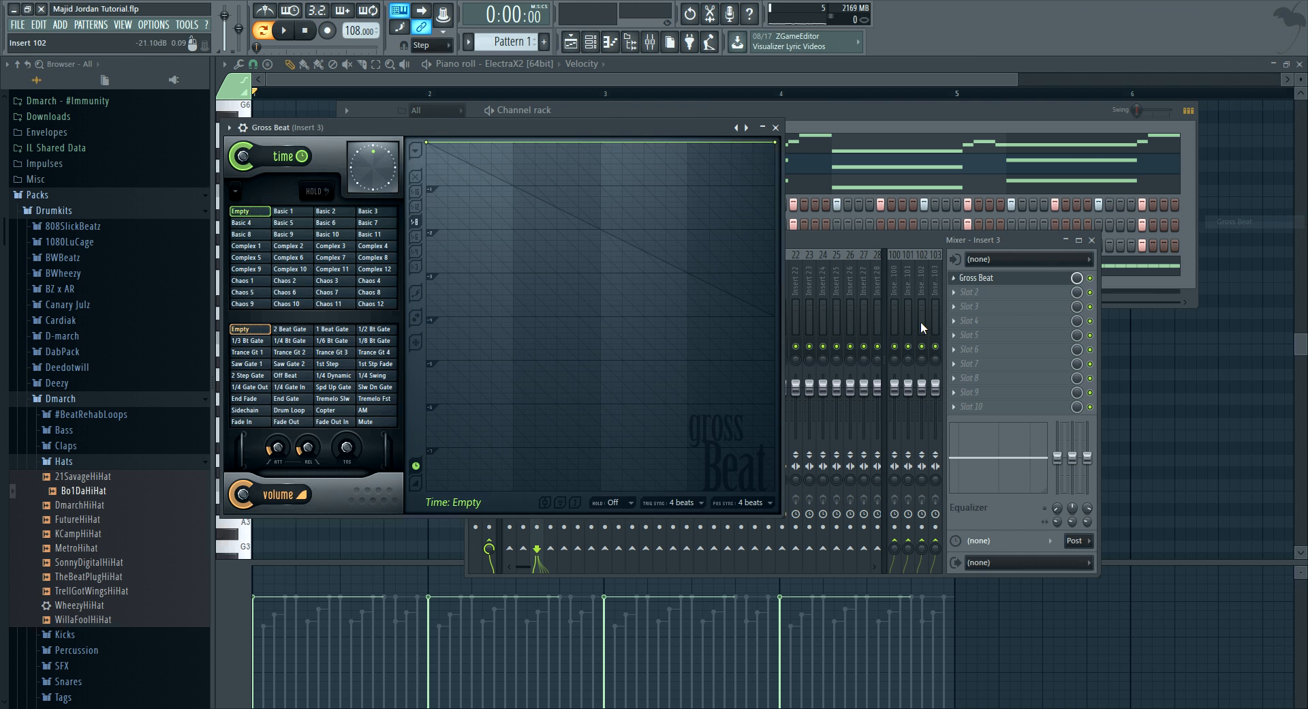
click(246, 411)
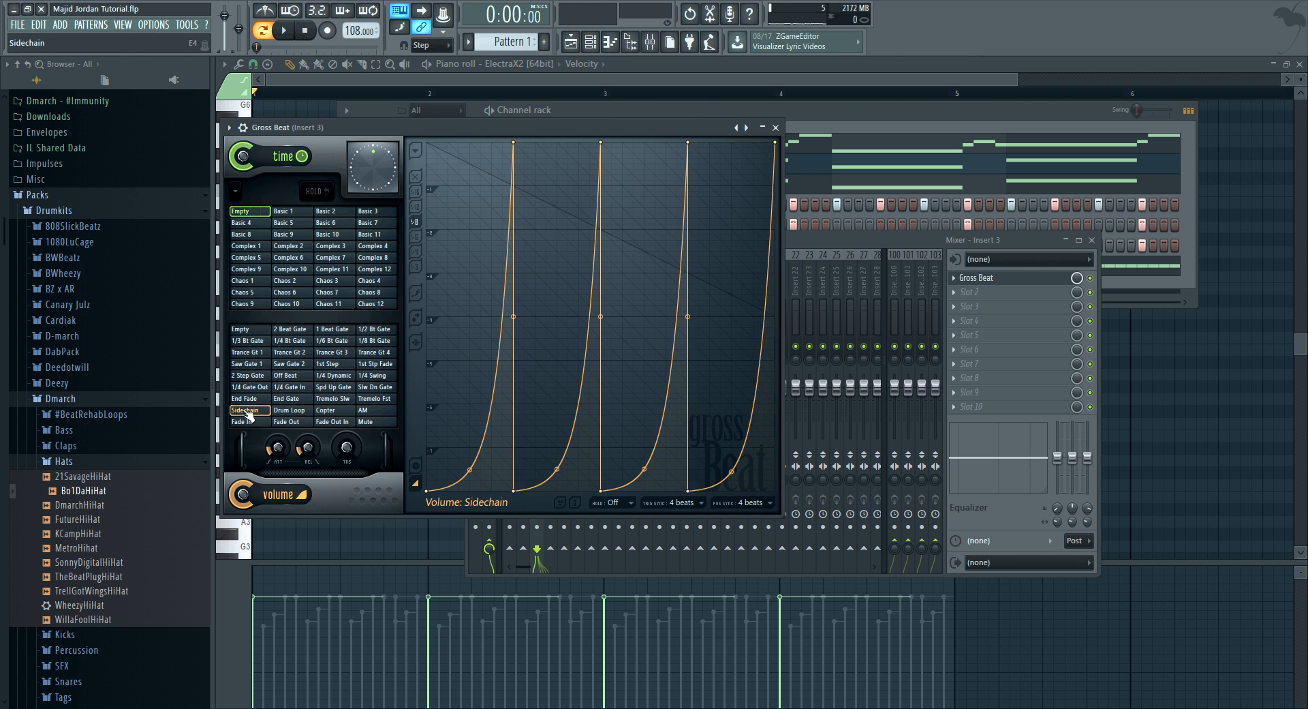
click(777, 128)
key(space)
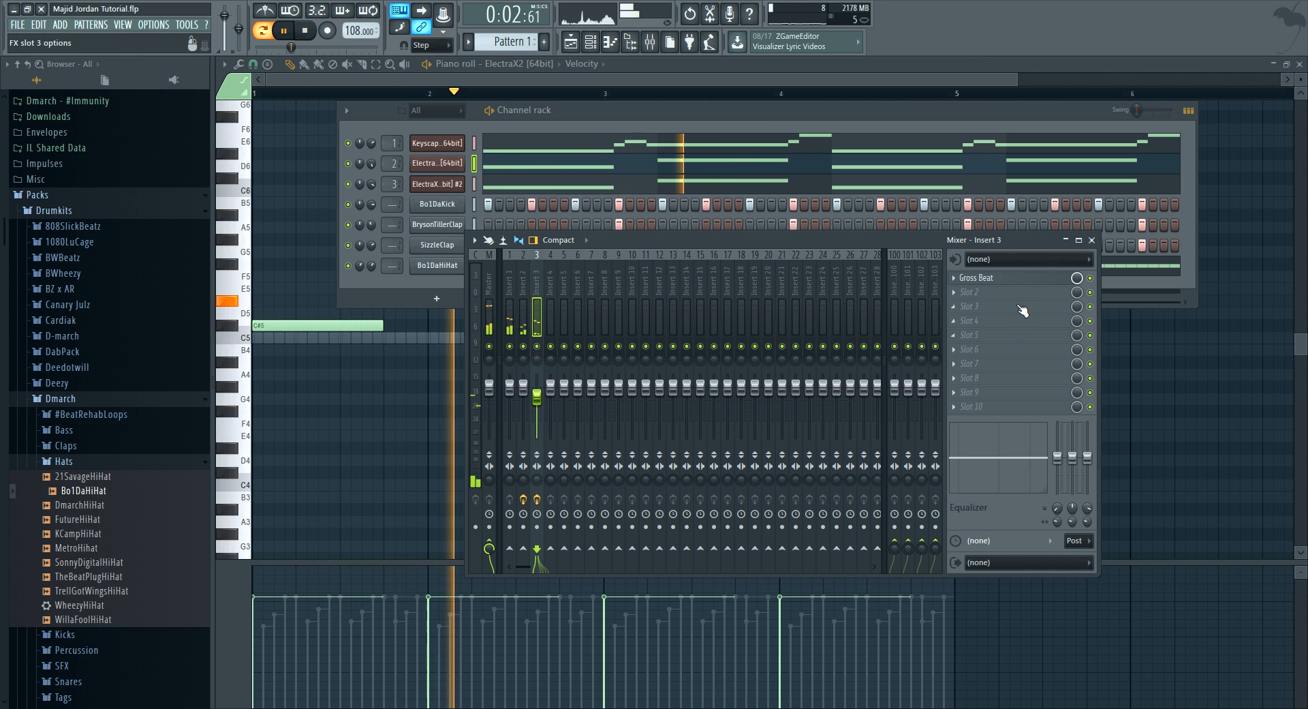
- Add Fruity Reeverb to the second effect slot of mixer track 3 and stop playback
click(971, 291)
click(1131, 180)
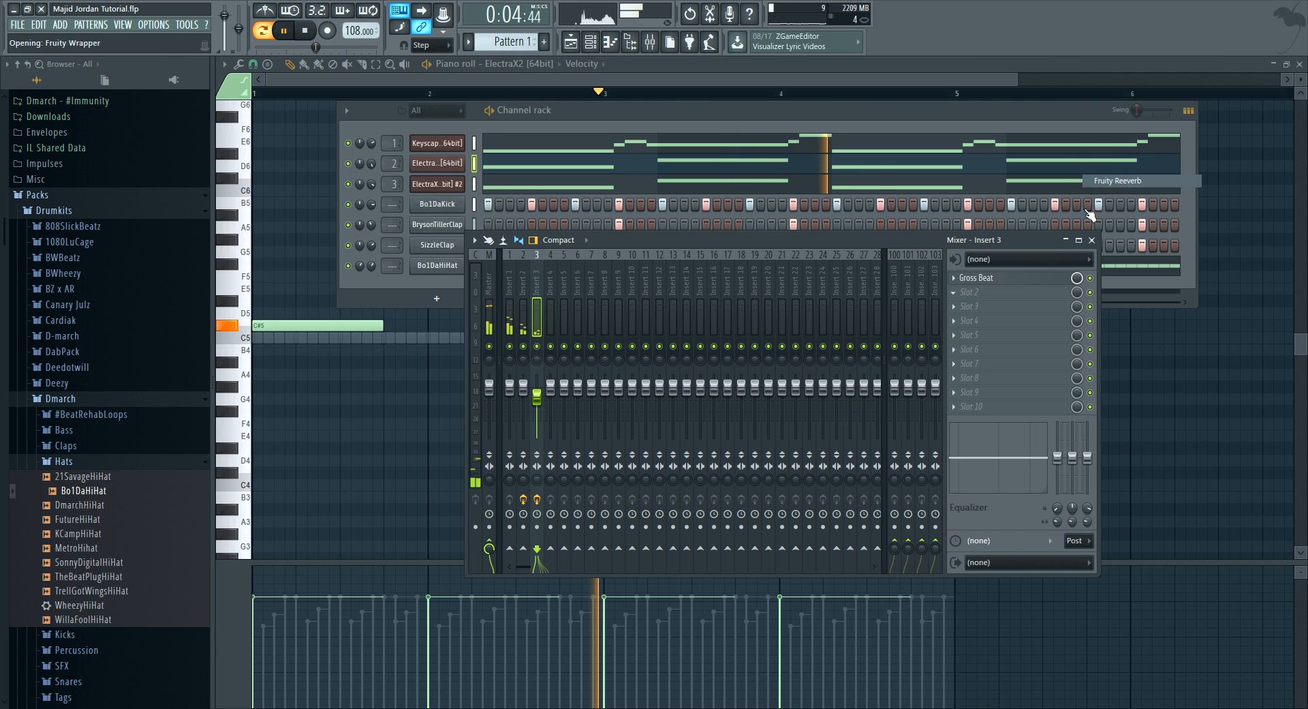
click(591, 109)
key(space)
- Insert a Reaktor5 instrument channel above Bo1DaKick
right_click(463, 204)
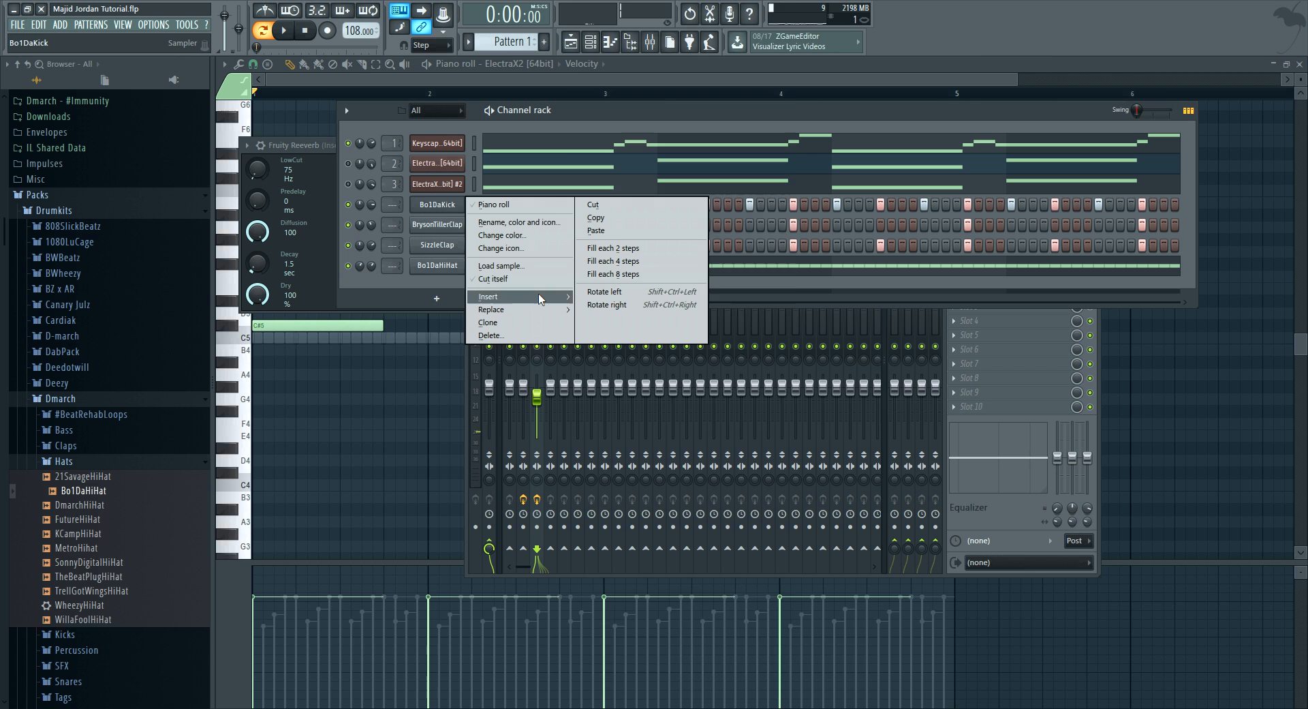
mouse_move(518, 296)
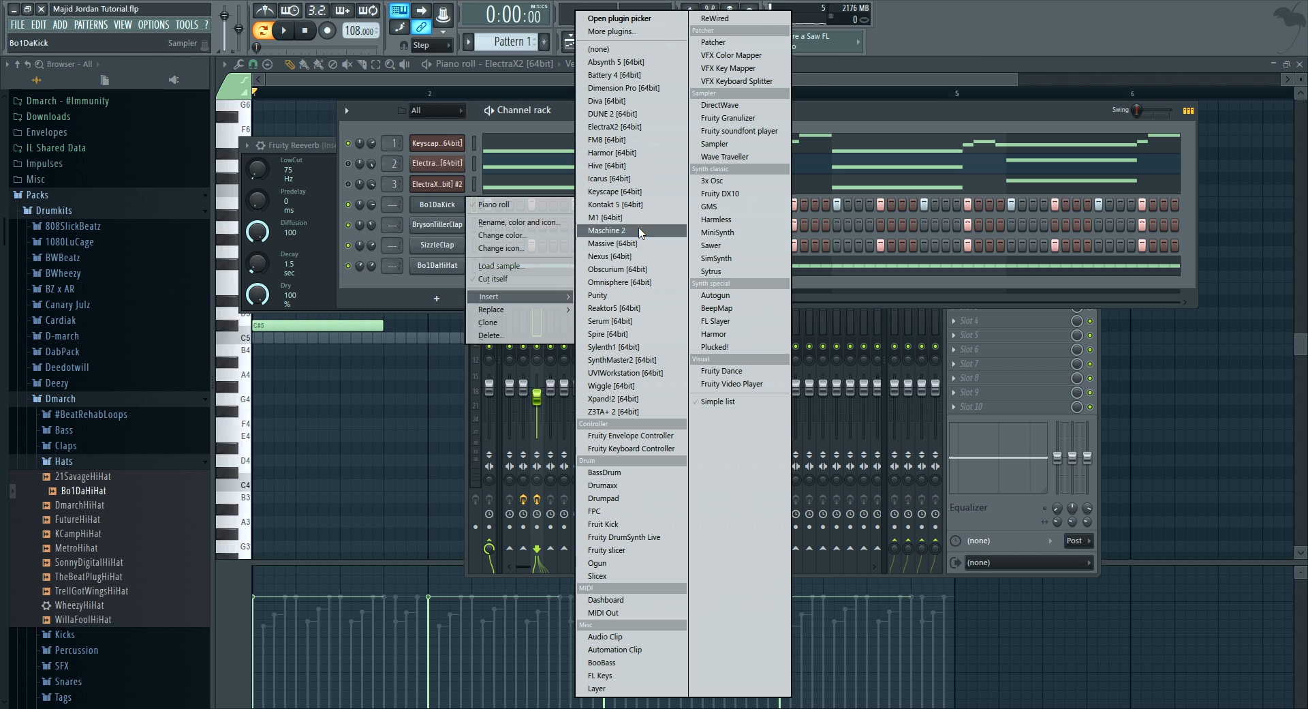
click(613, 308)
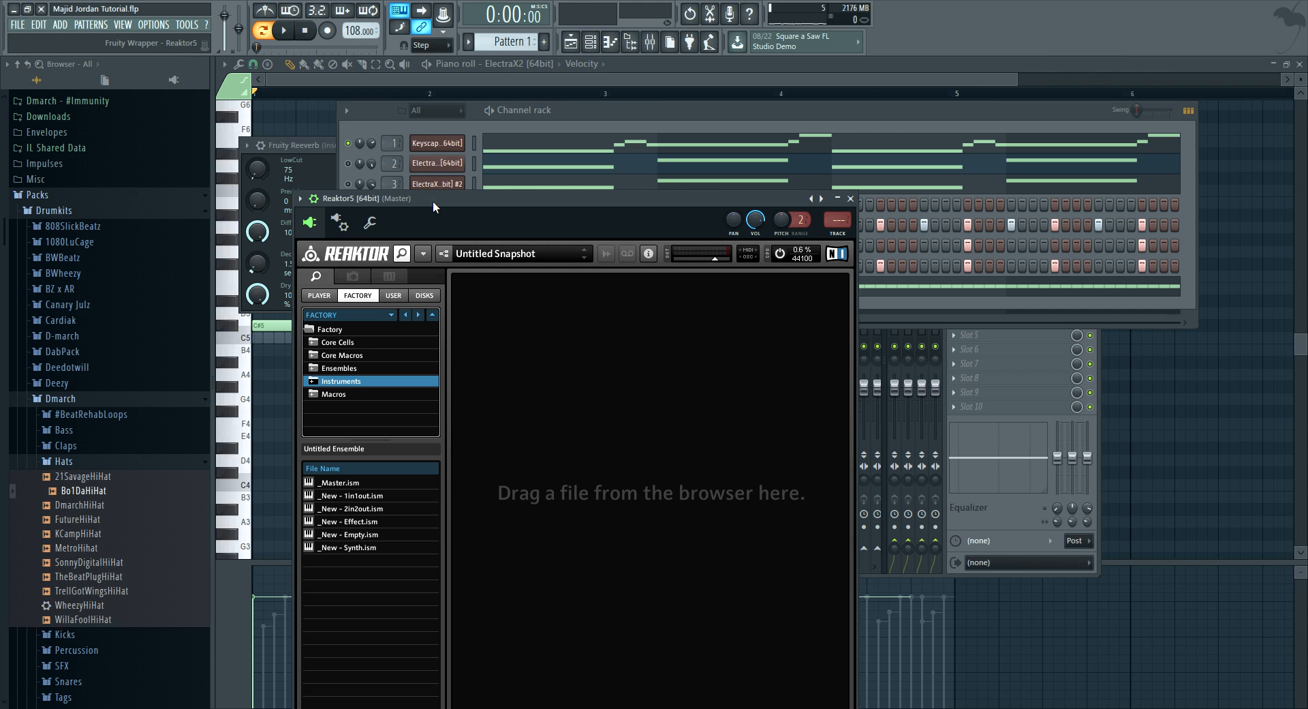
- Load the Monark ensemble from Reaktor's Player library
click(318, 295)
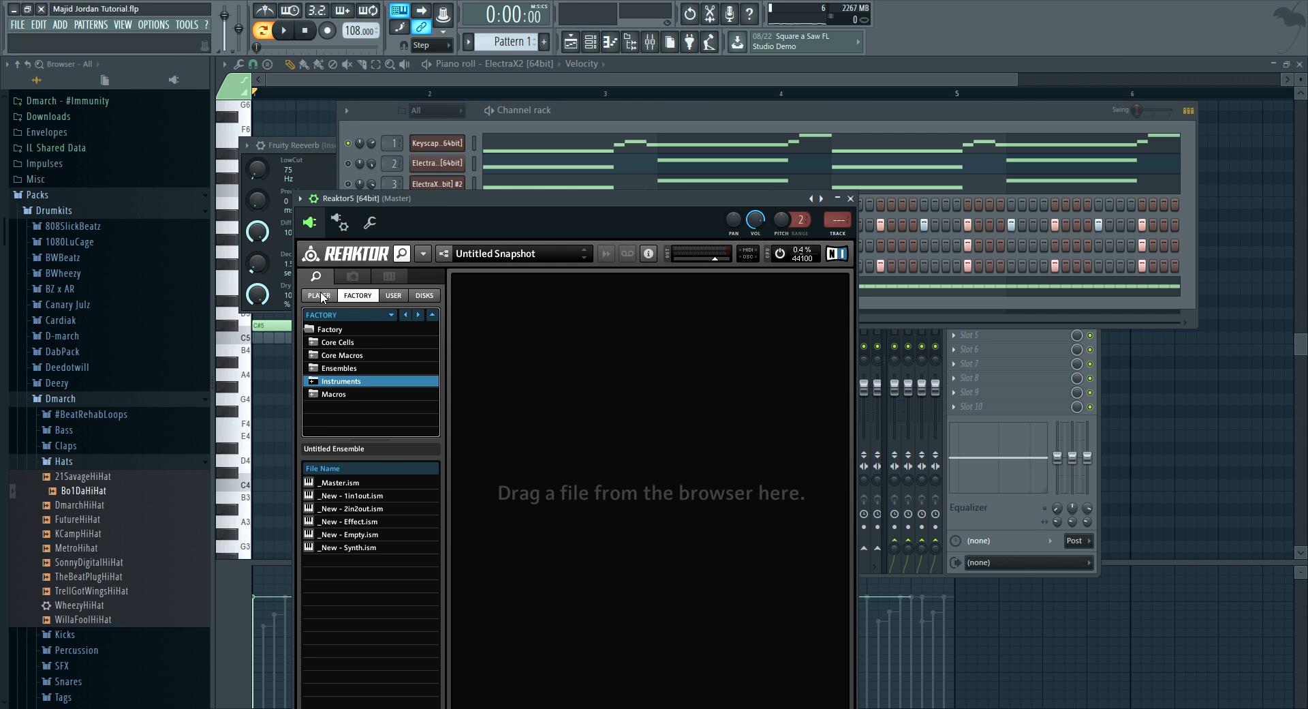
scroll(332, 408, up, 1)
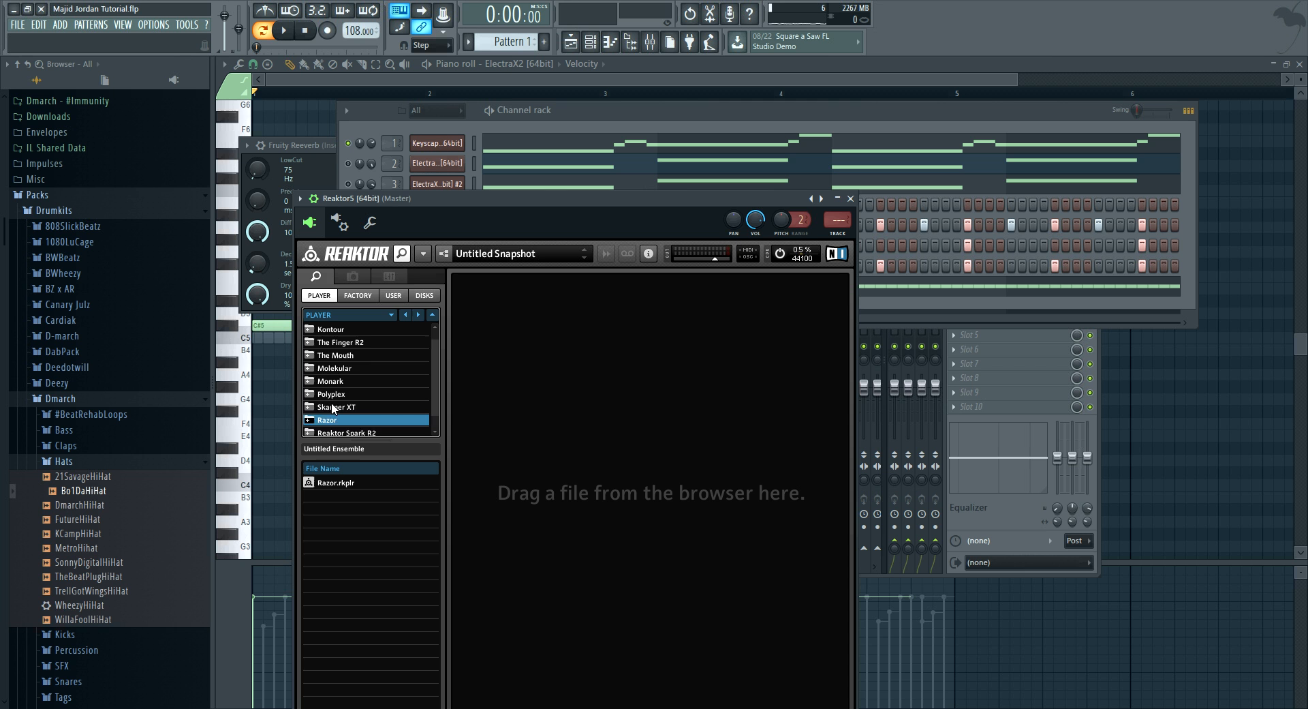
click(337, 368)
click(334, 483)
drag(330, 485, 686, 452)
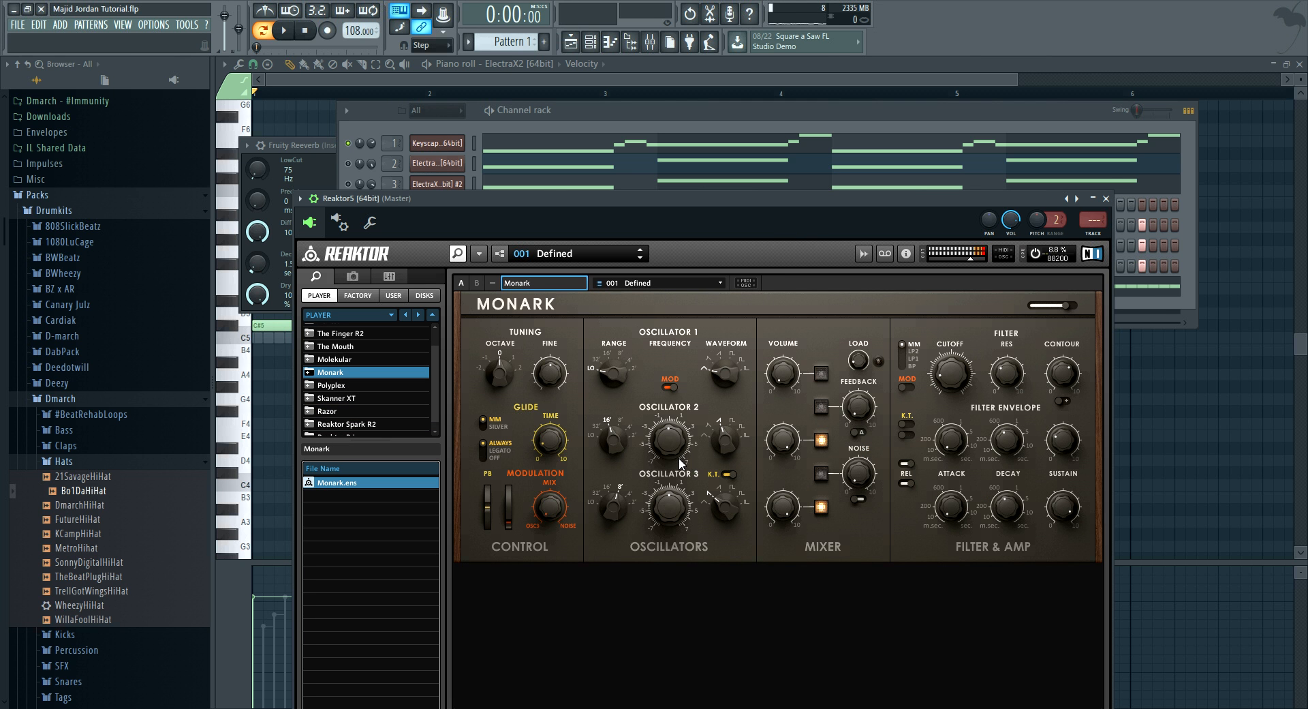
- Prevent Reaktor5 from stealing keyboard focus in its wrapper settings and return to the Monark interface
drag(576, 232, 569, 214)
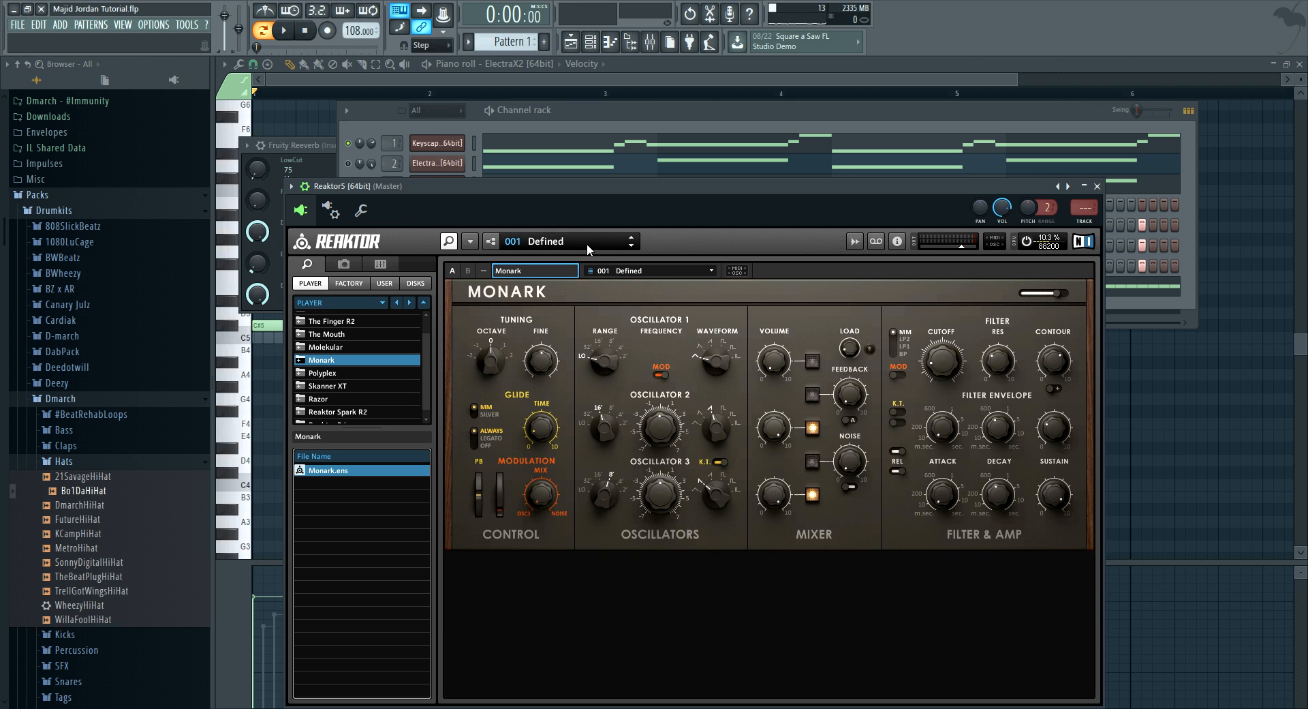
drag(574, 219, 601, 205)
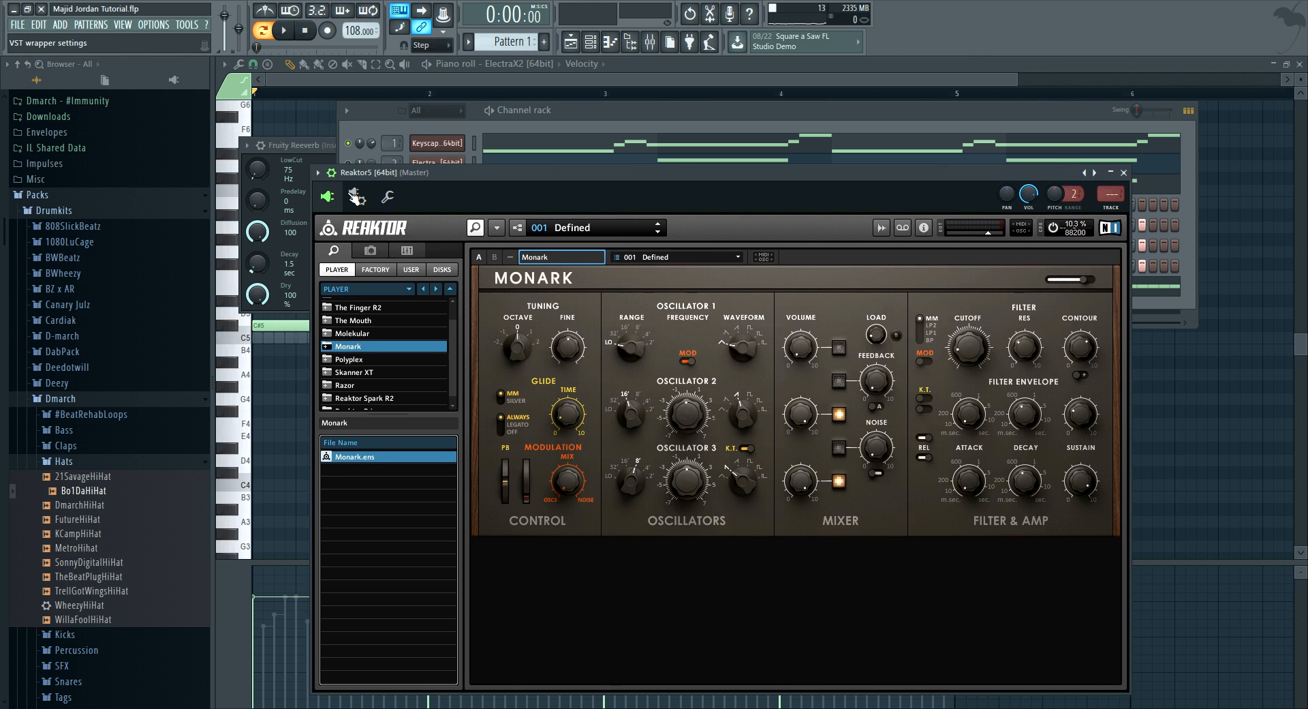
click(357, 197)
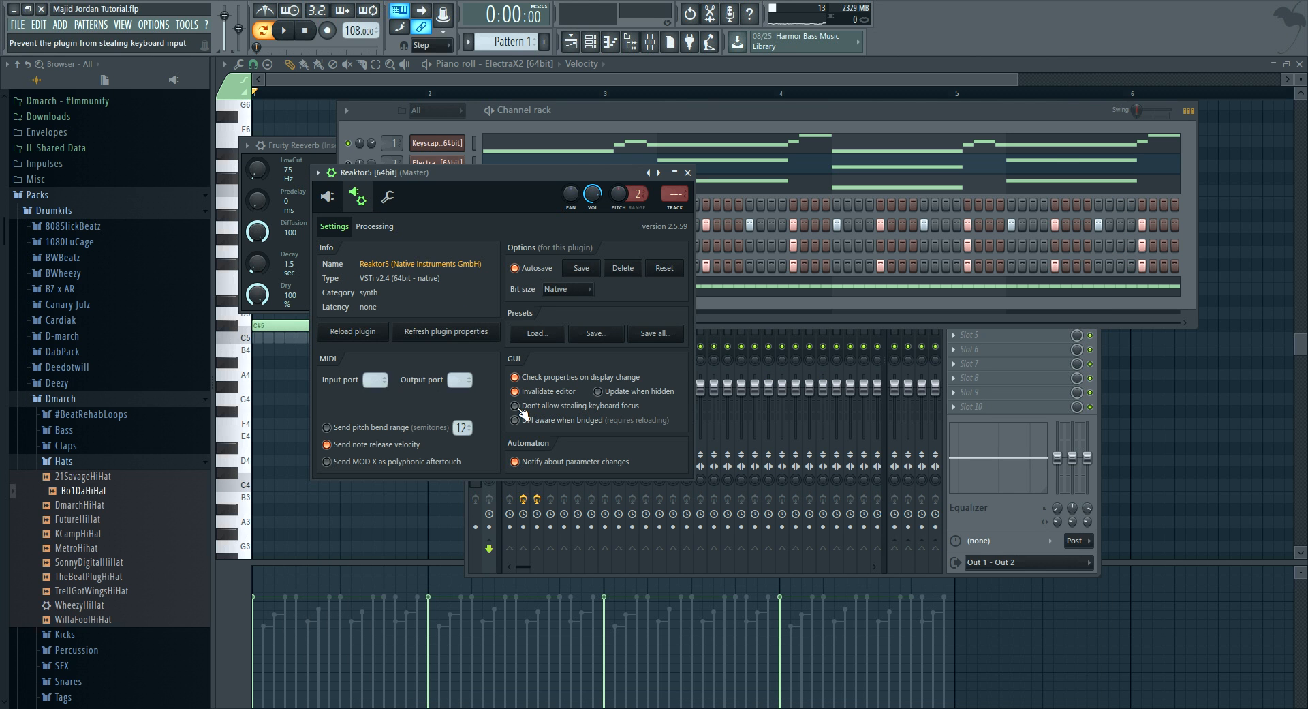
click(327, 197)
drag(461, 182, 438, 196)
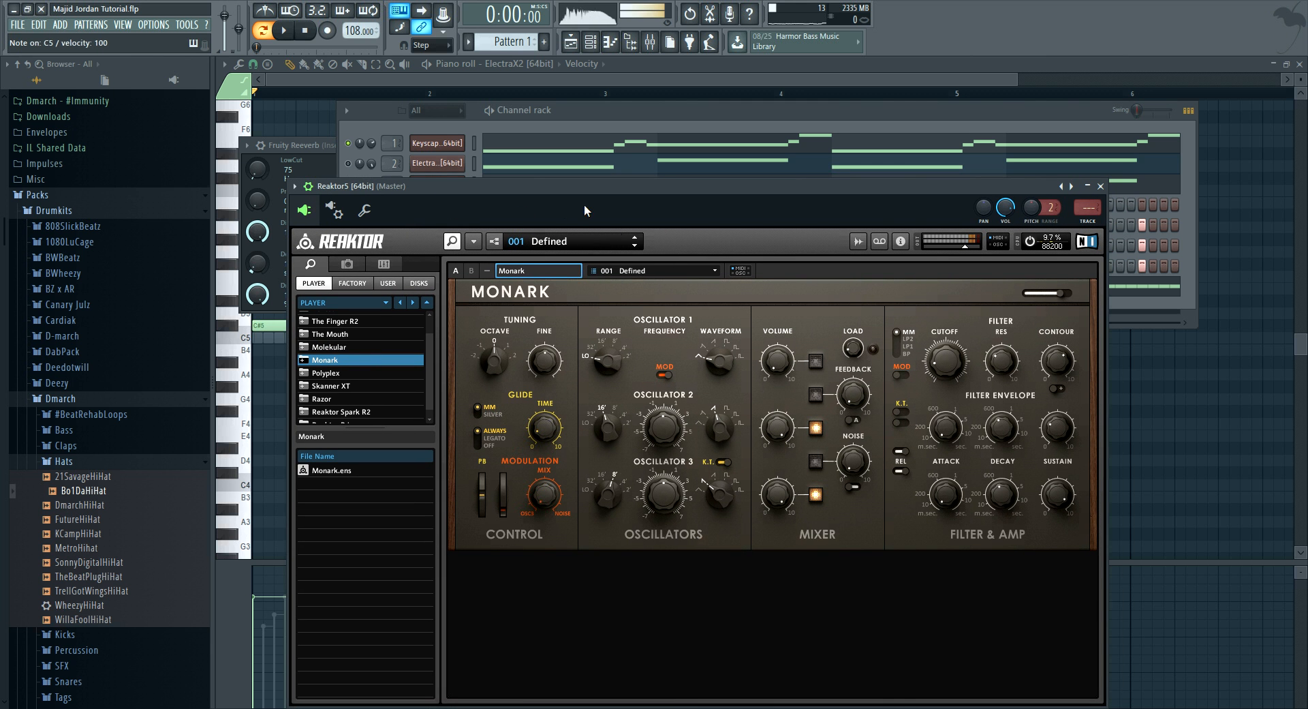
- Load Monark's Simple Deep bass preset and audition the following bass presets up to UK Sub
click(611, 270)
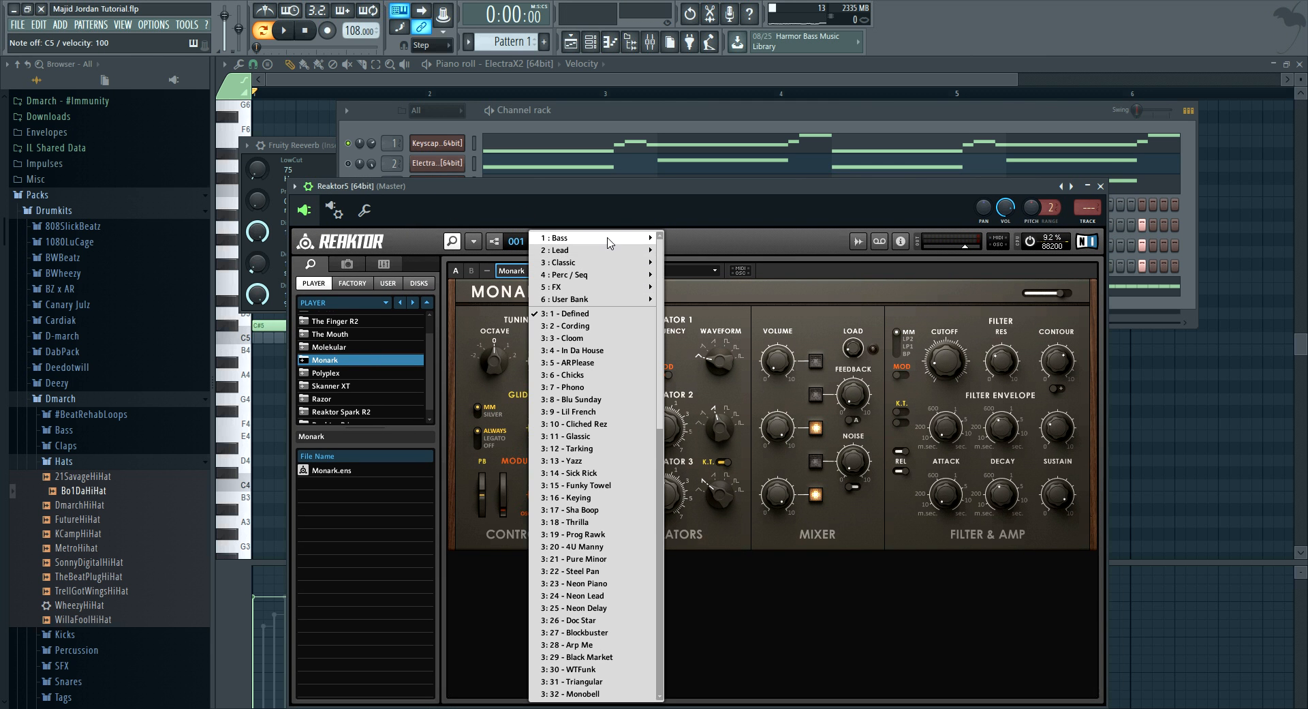
mouse_move(612, 240)
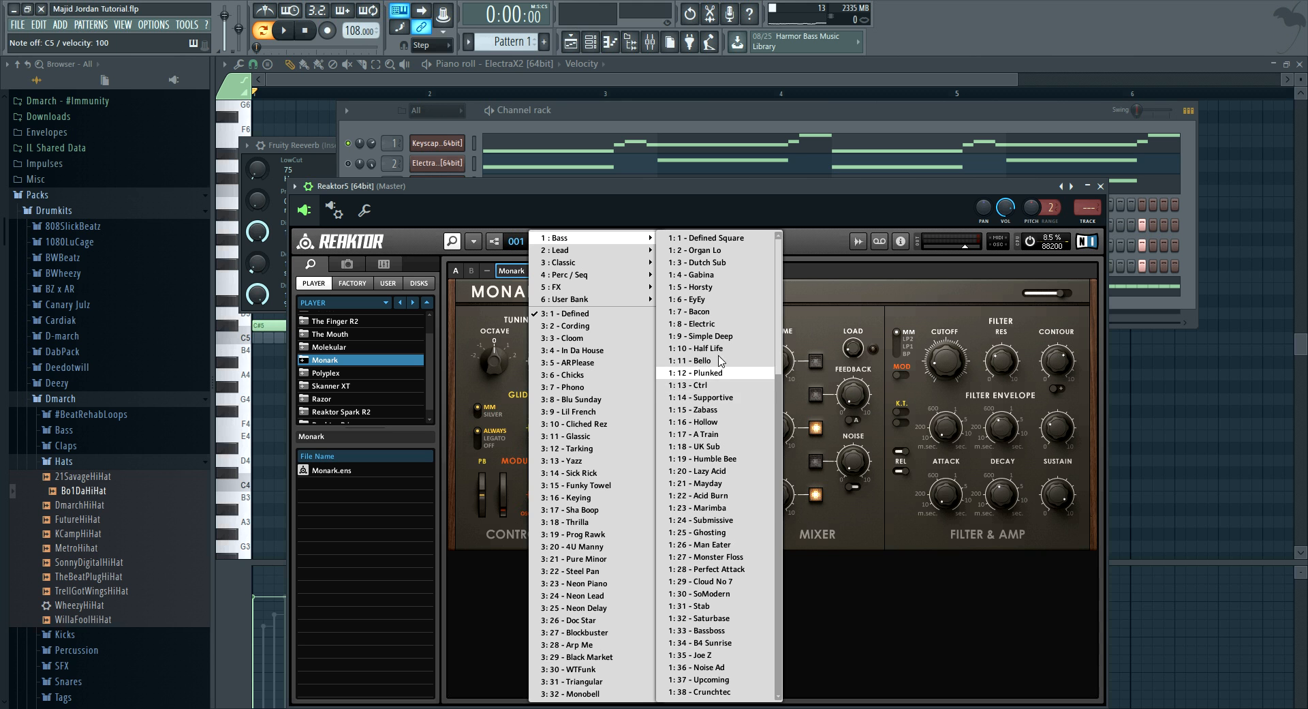
click(721, 337)
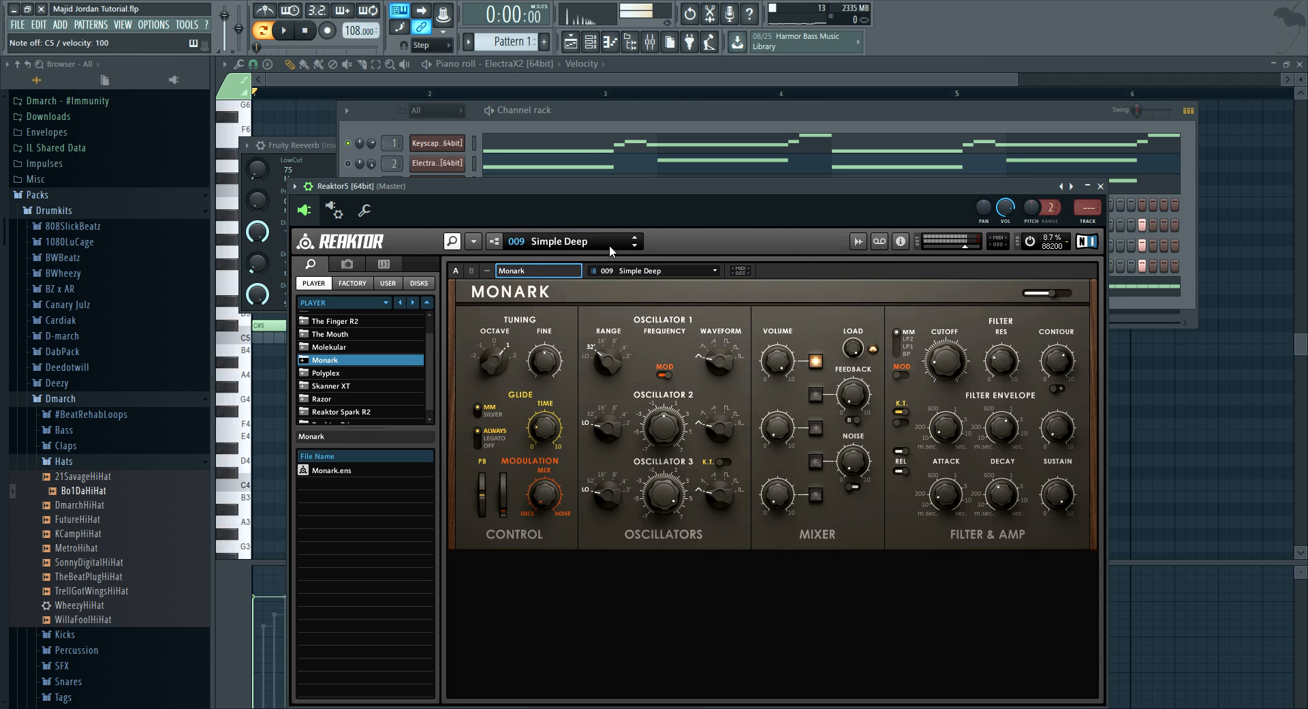
click(634, 246)
click(636, 247)
click(636, 247)
click(635, 246)
click(636, 247)
click(636, 247)
click(636, 247)
click(636, 247)
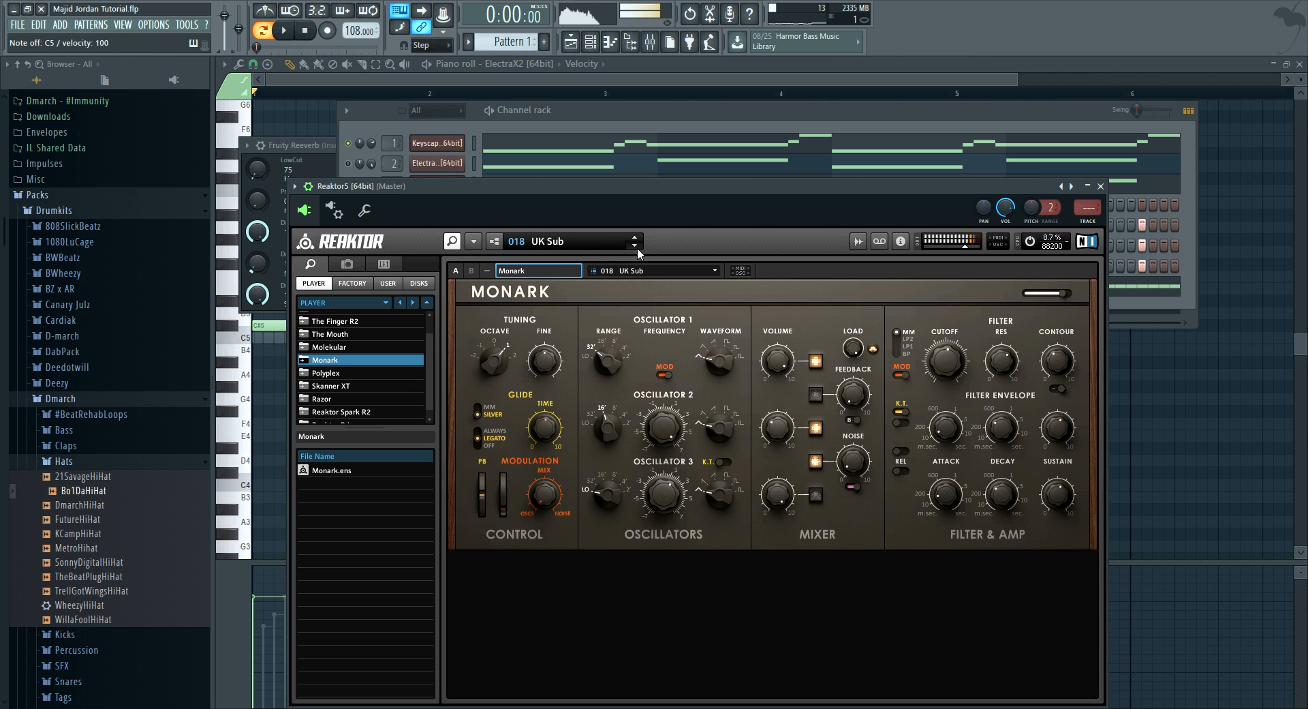
- Write a bass line in Reaktor5's piano roll with one bar of A3, one bar of B3 and two bars of F#3
click(570, 114)
right_click(443, 205)
click(485, 207)
drag(259, 338, 213, 338)
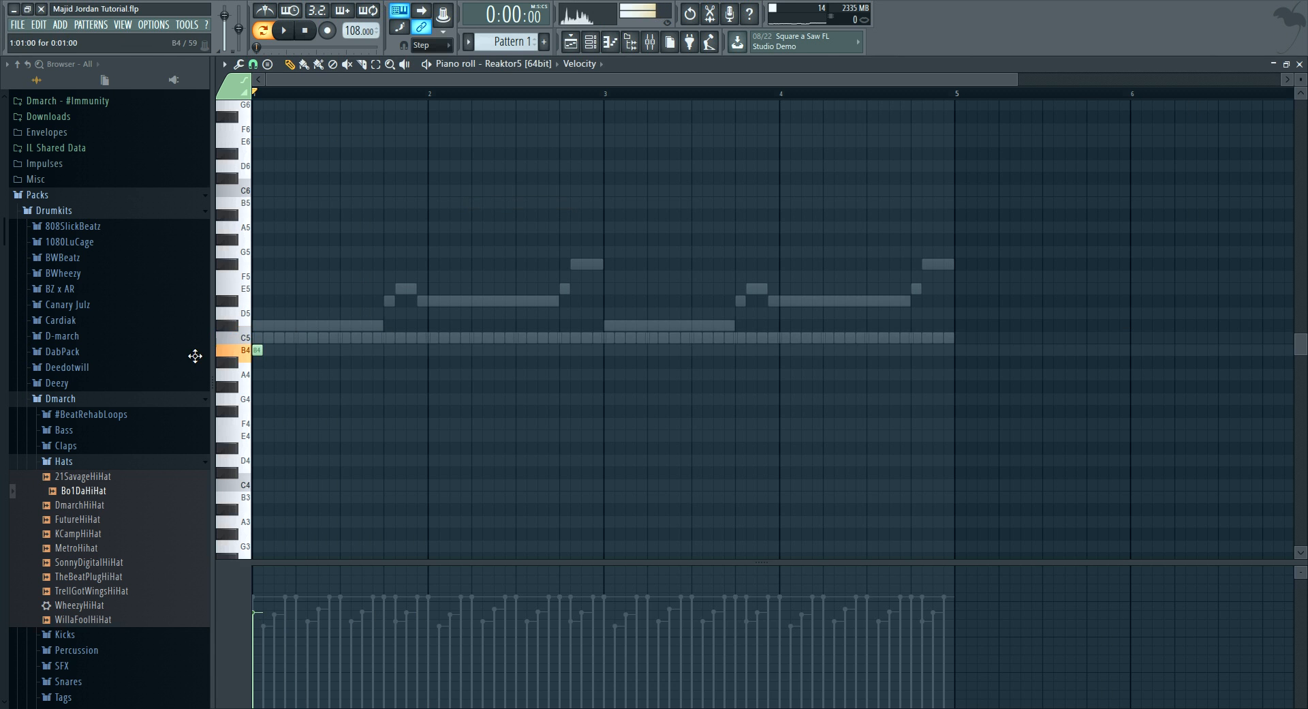
drag(262, 377, 380, 417)
key(space)
right_click(375, 414)
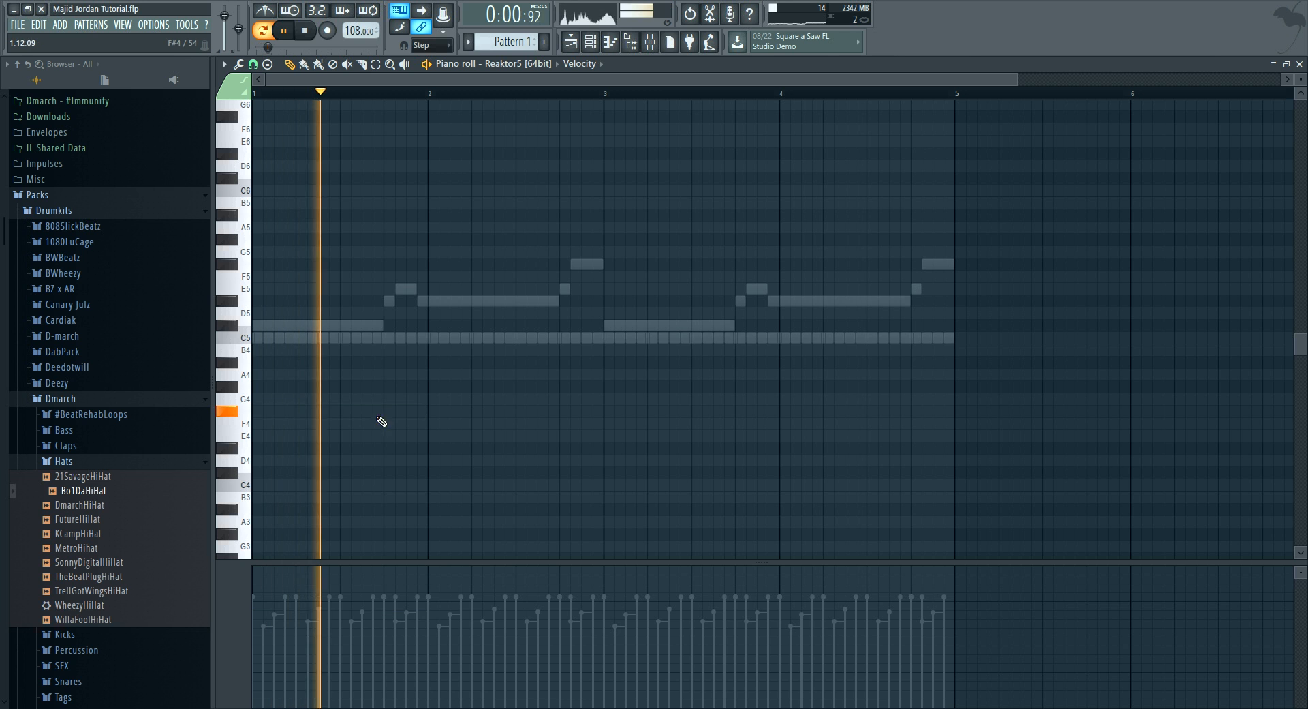
key(space)
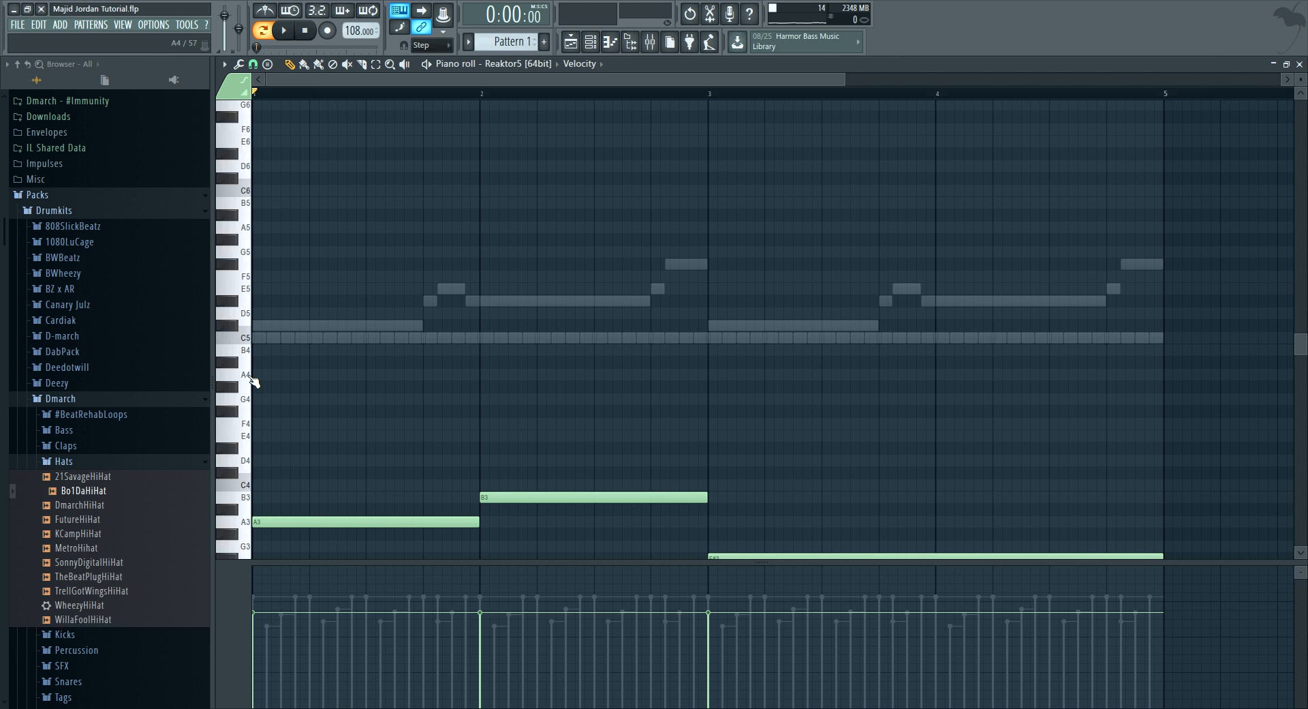
scroll(341, 112, down, 2)
scroll(388, 199, down, 4)
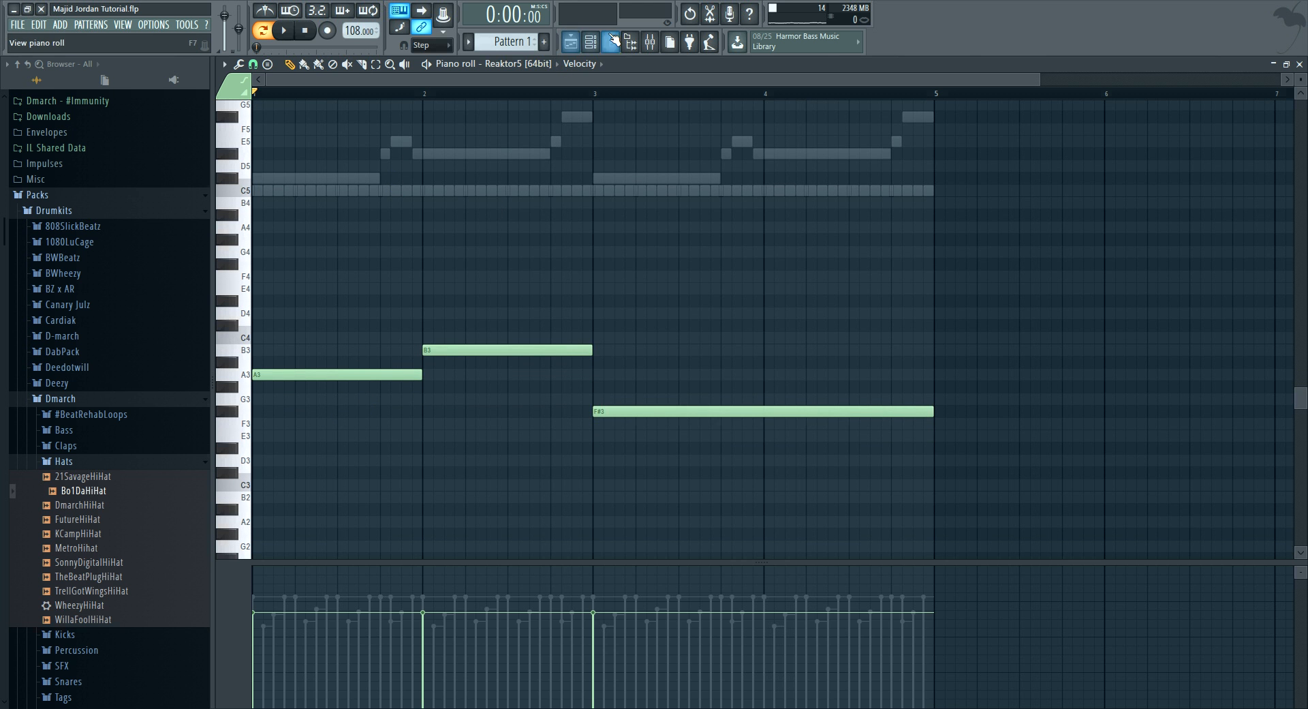
- Examine Reaktor5's preset and the Gross Beat and Fruity Parametric EQ 2 settings on mixer track 4
click(610, 42)
click(430, 210)
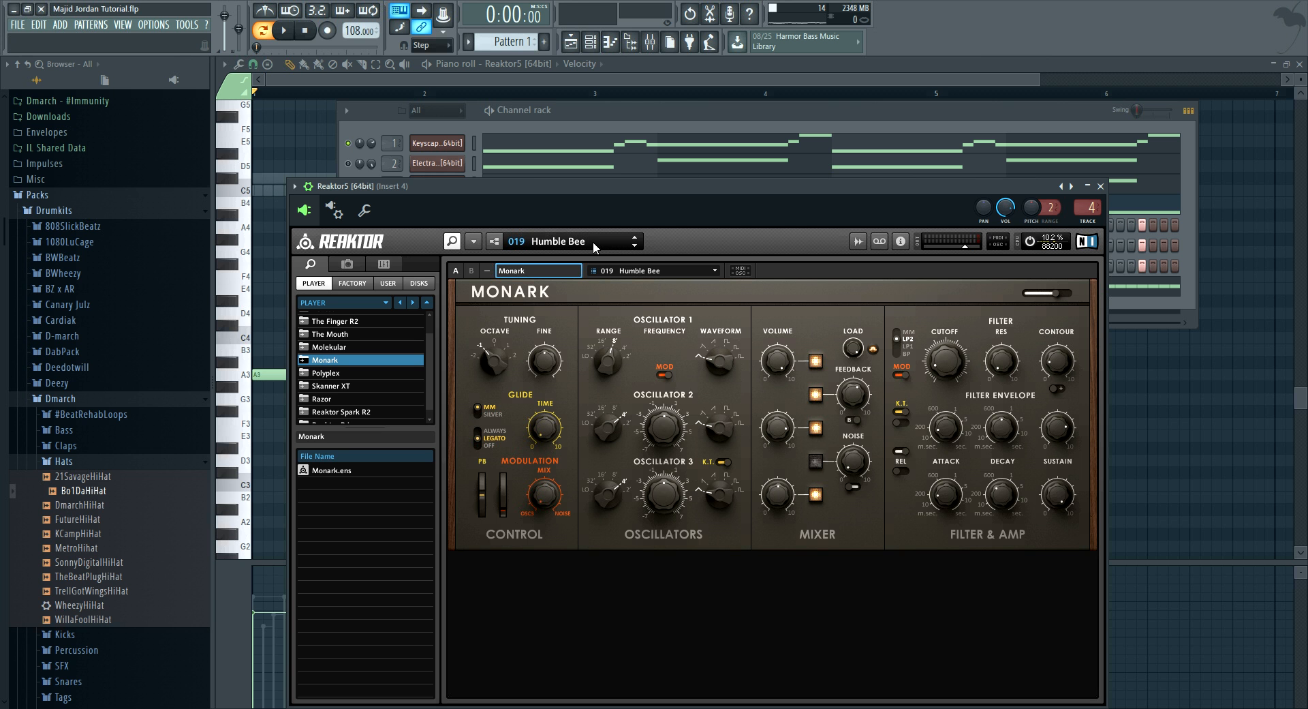
click(650, 44)
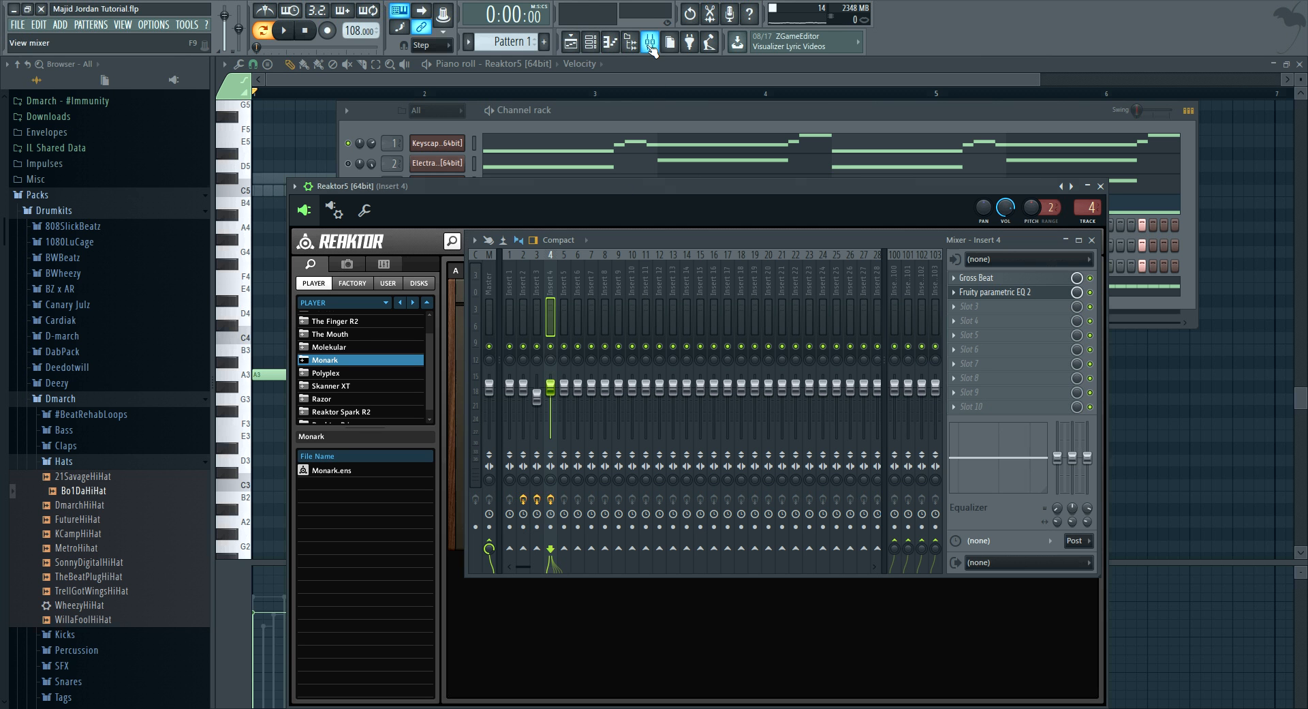
click(986, 279)
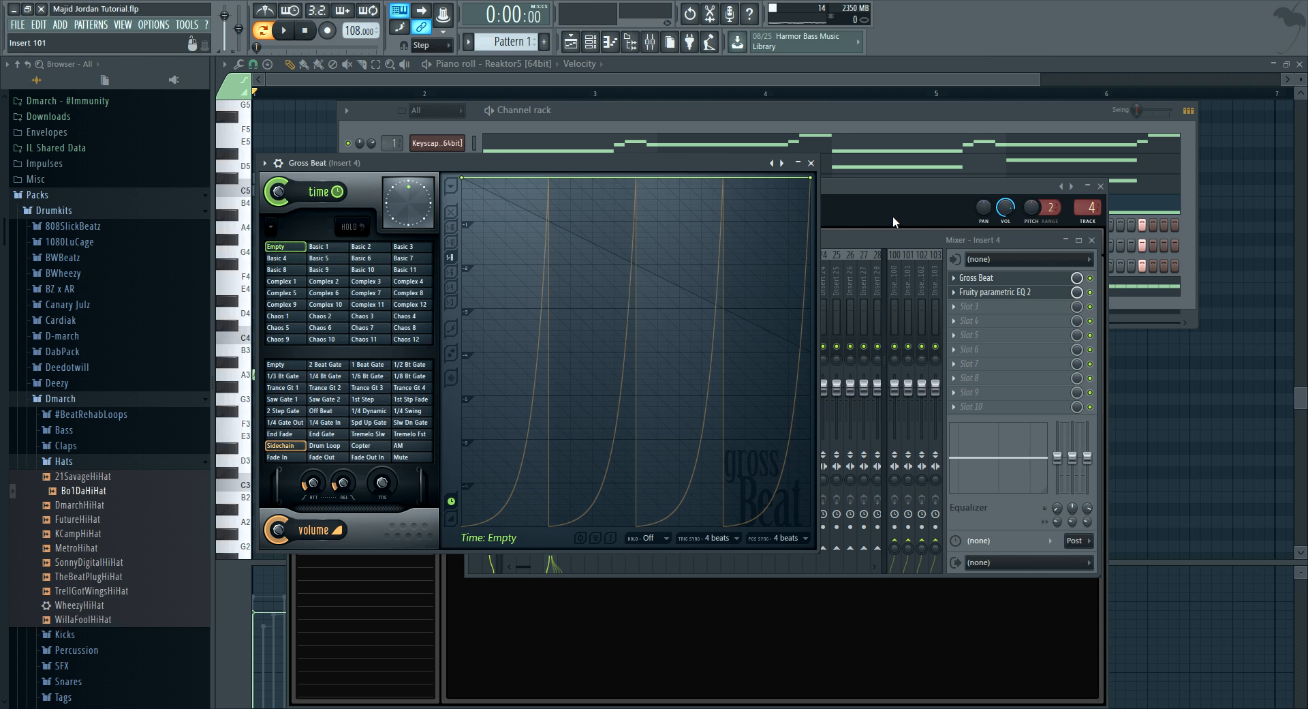
click(1001, 293)
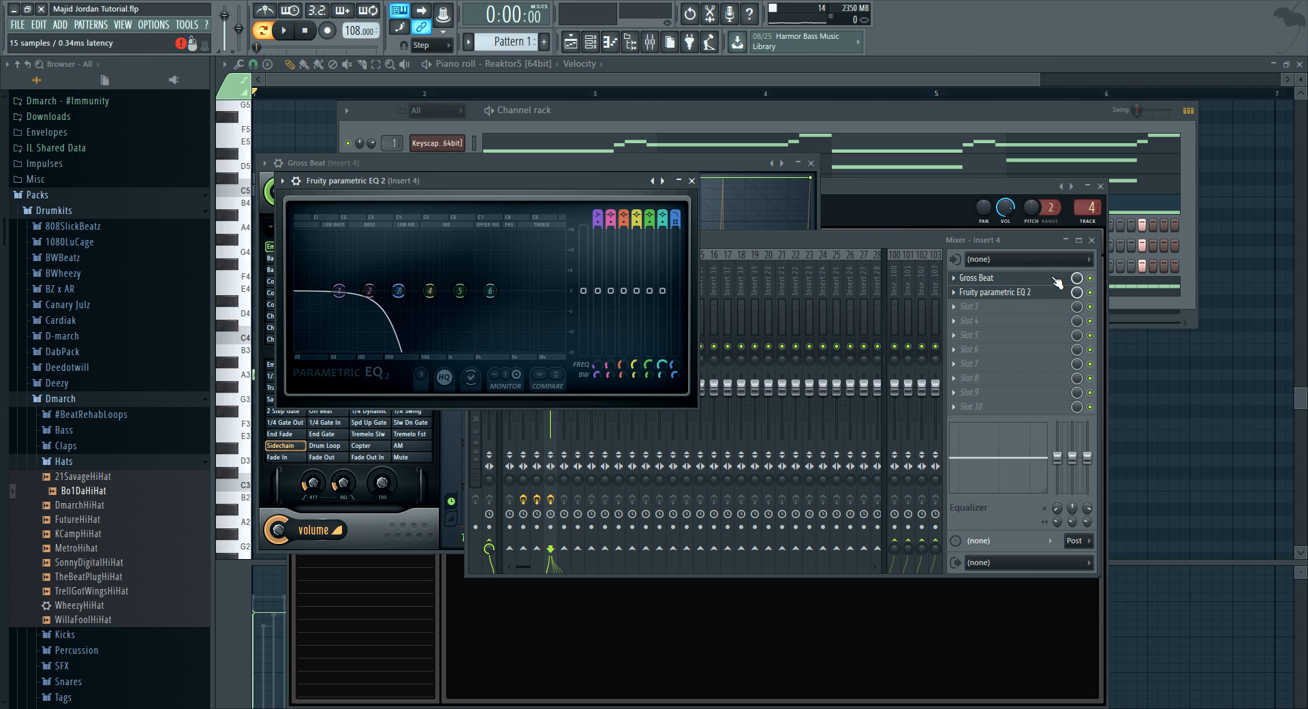
- Bypass Fruity Parametric EQ 2 on mixer track 4 to hear the bass without it, re-enable it and close the effect windows
click(1097, 299)
key(space)
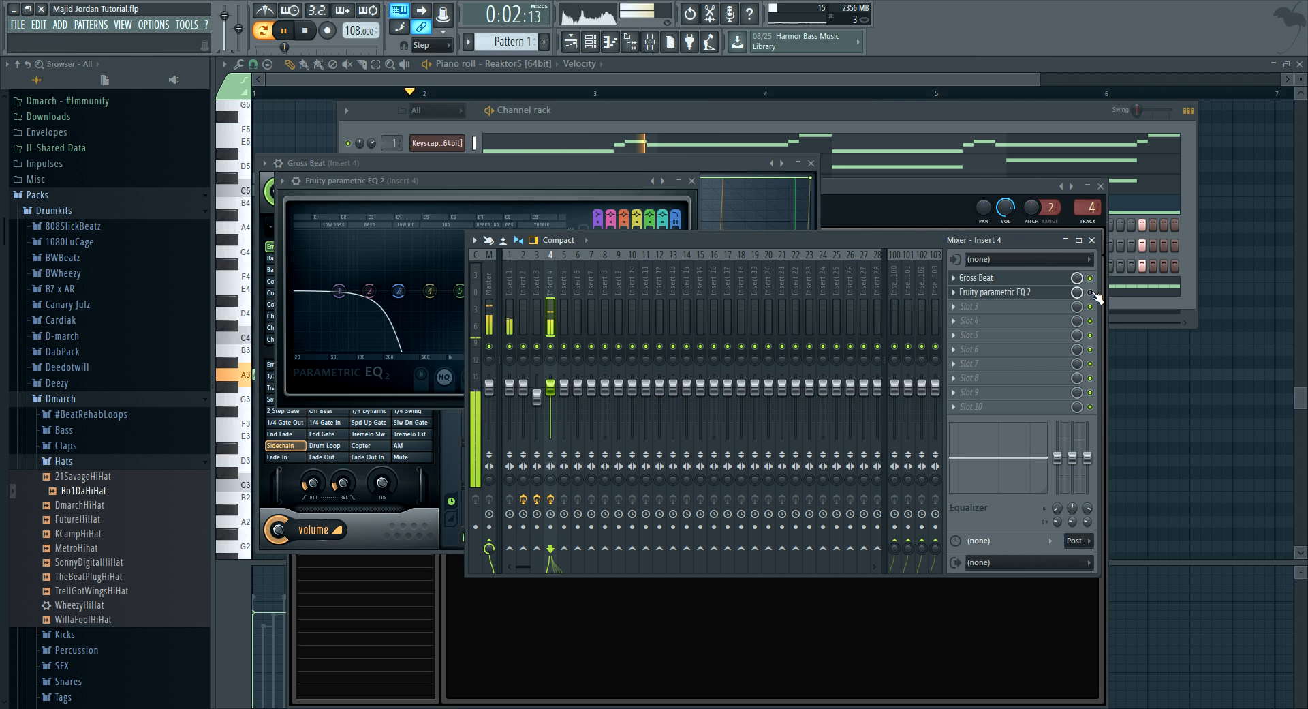
key(space)
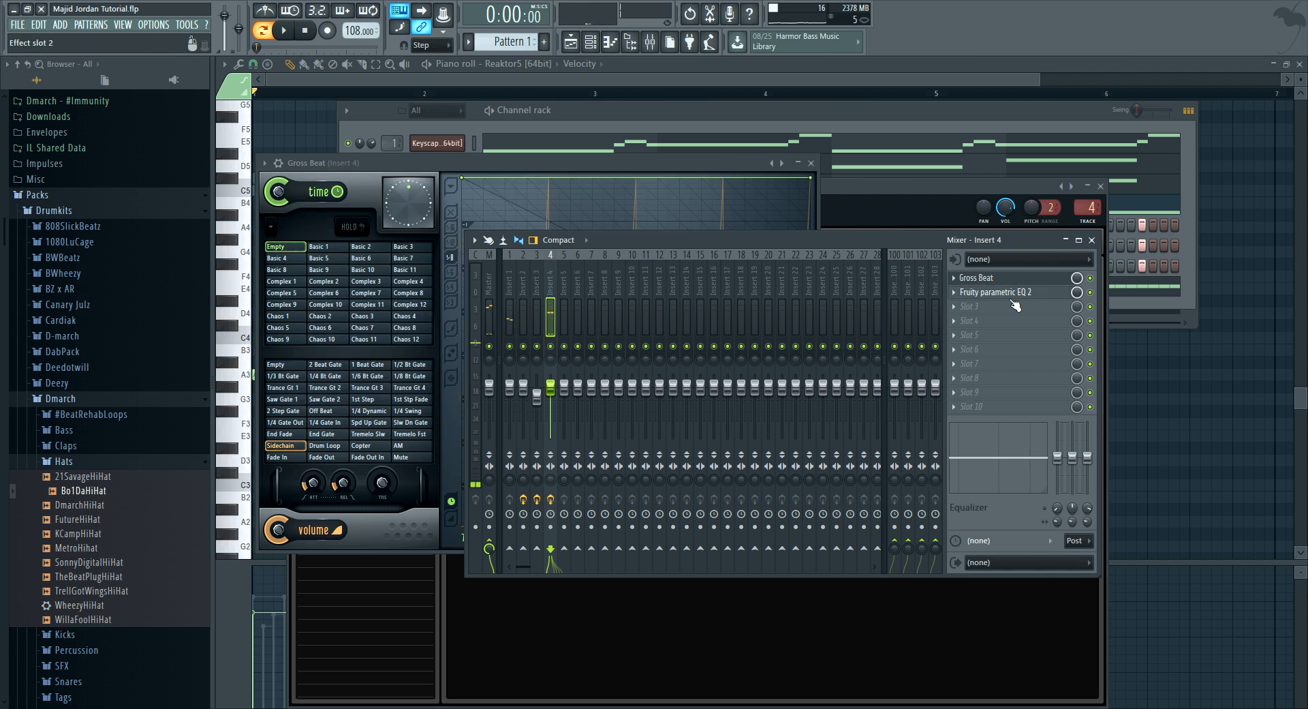
double_click(1013, 294)
click(709, 173)
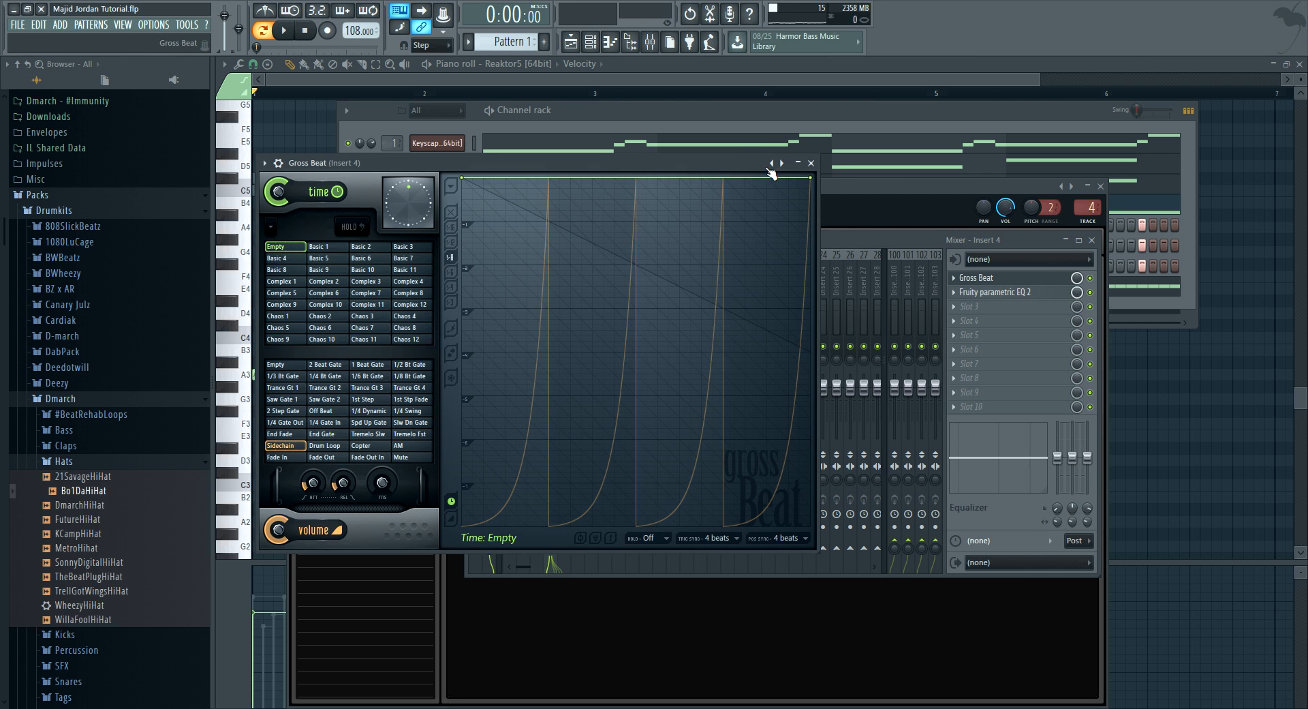
click(811, 163)
- Play the beat while adjusting the original ElectraX2's channel volume, and unmute the ElectraX2 clone
click(721, 116)
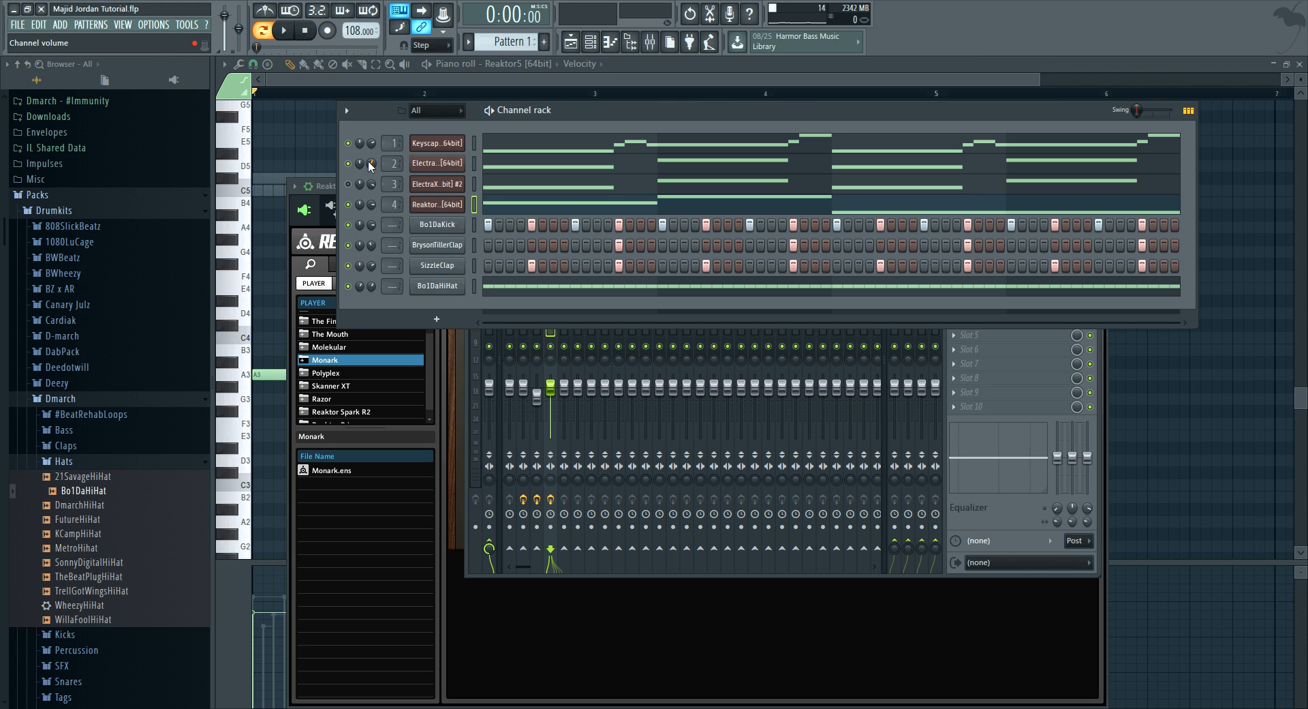
key(space)
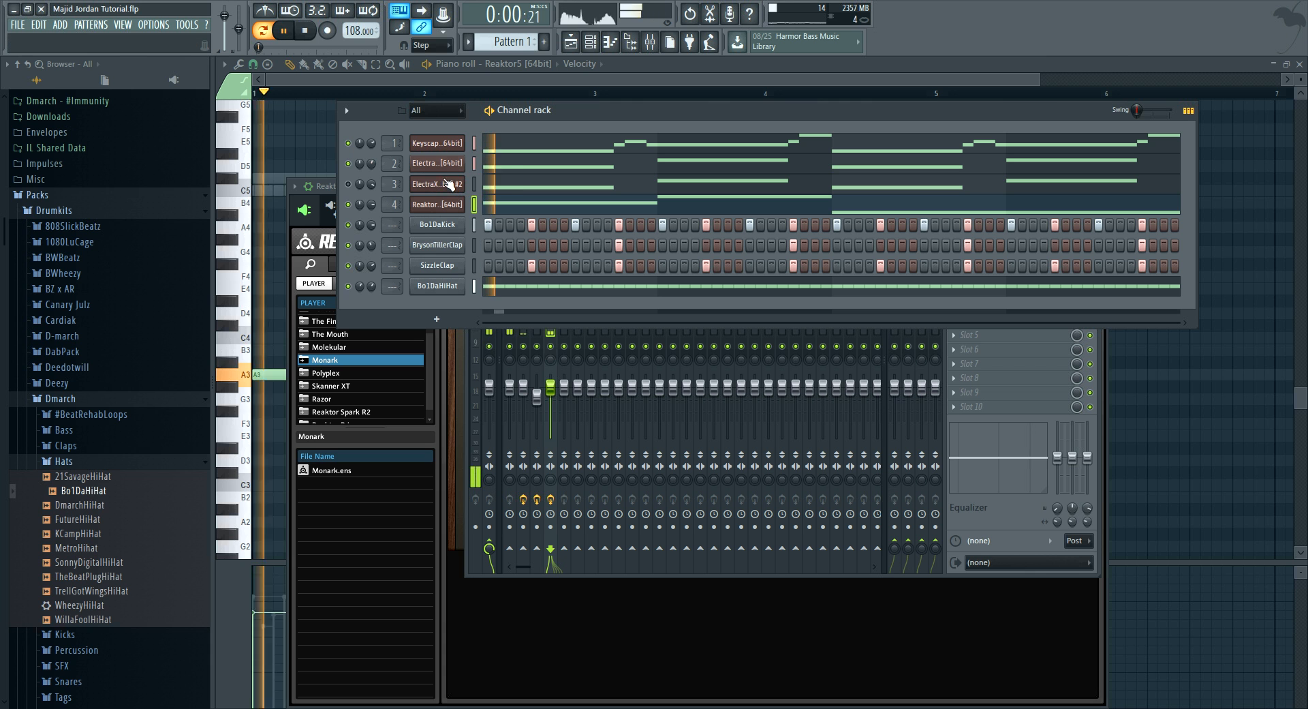
drag(371, 164, 372, 154)
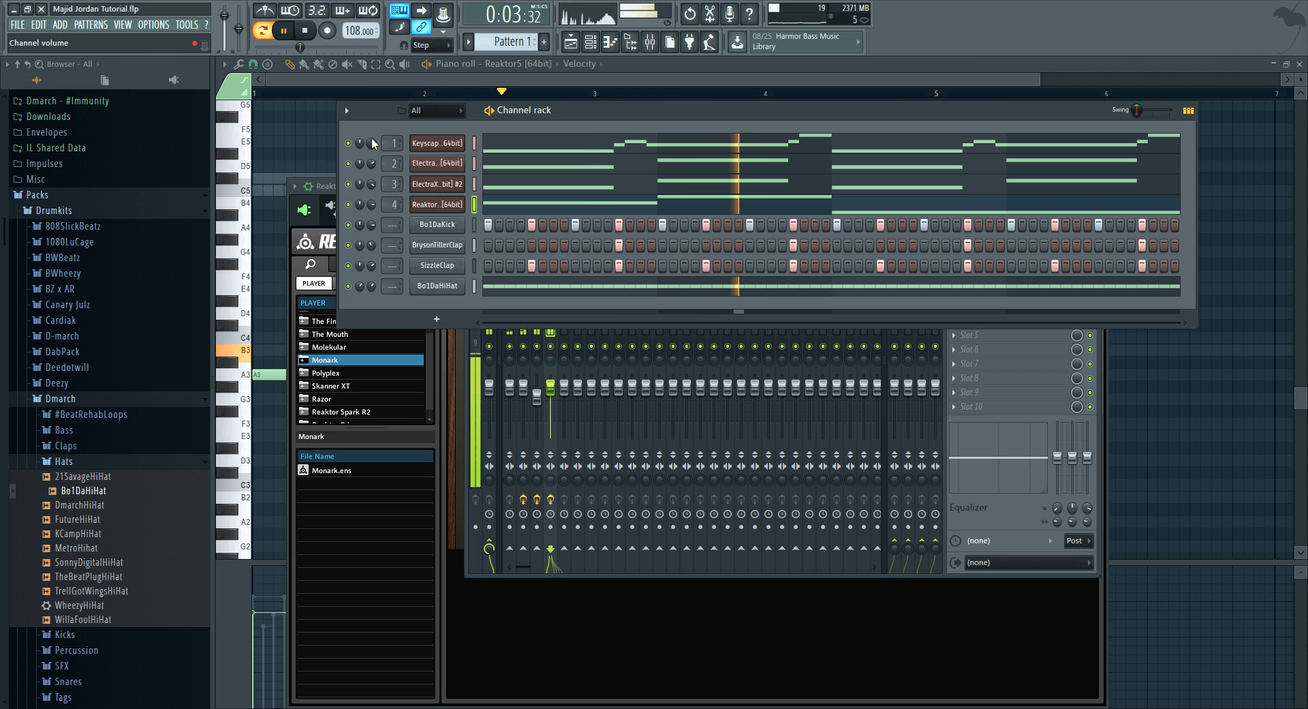
key(space)
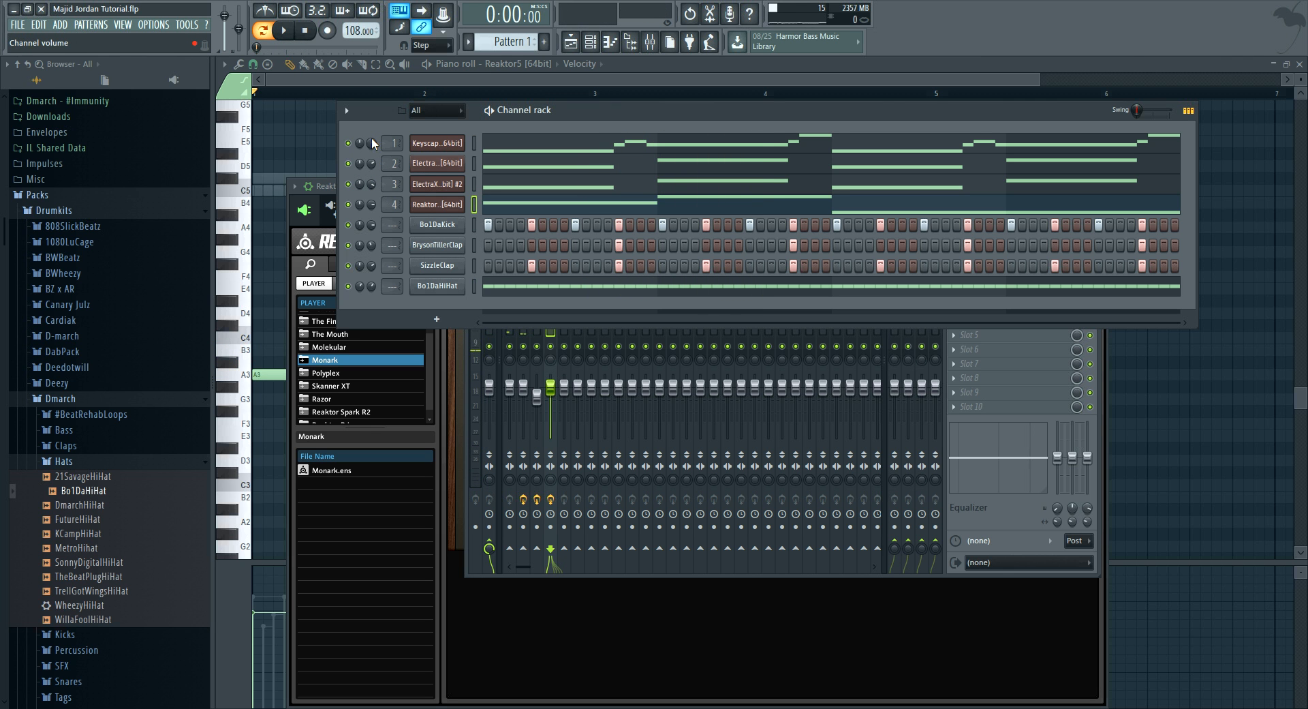
- Insert a new ElectraX2 instance above the Bo1DaKick channel
right_click(453, 225)
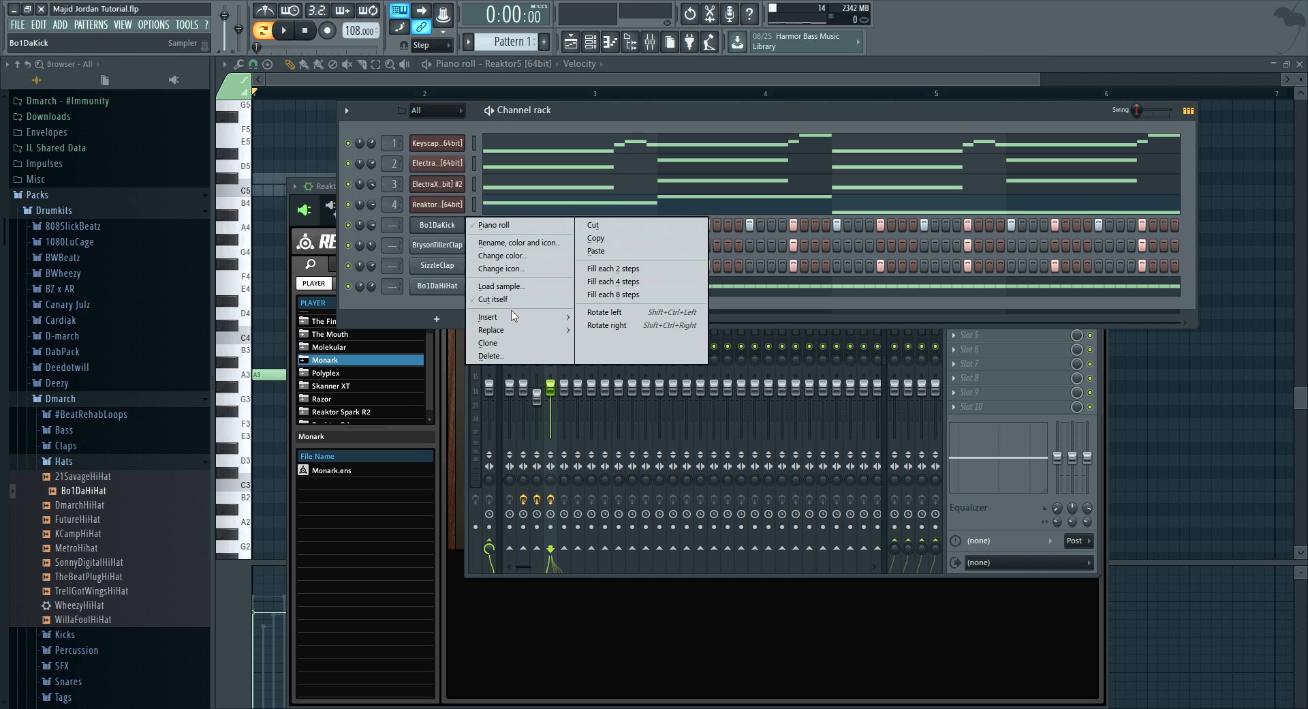
mouse_move(513, 317)
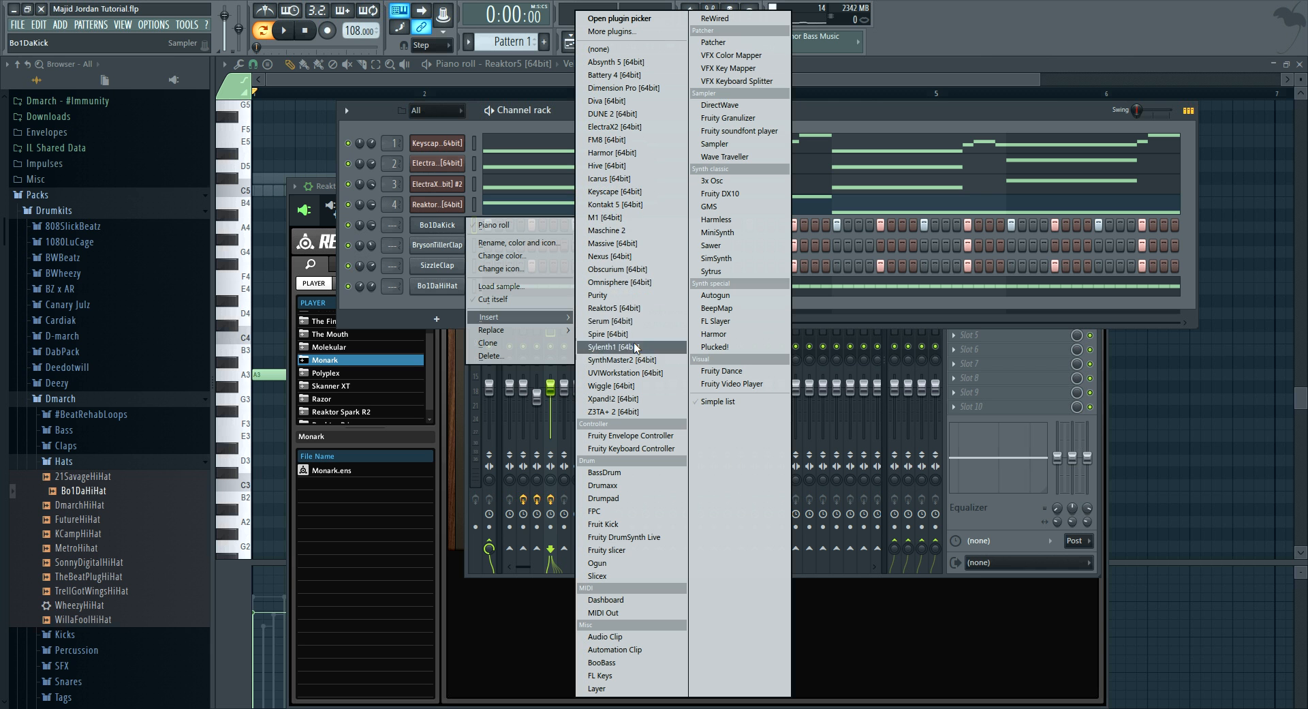
click(616, 127)
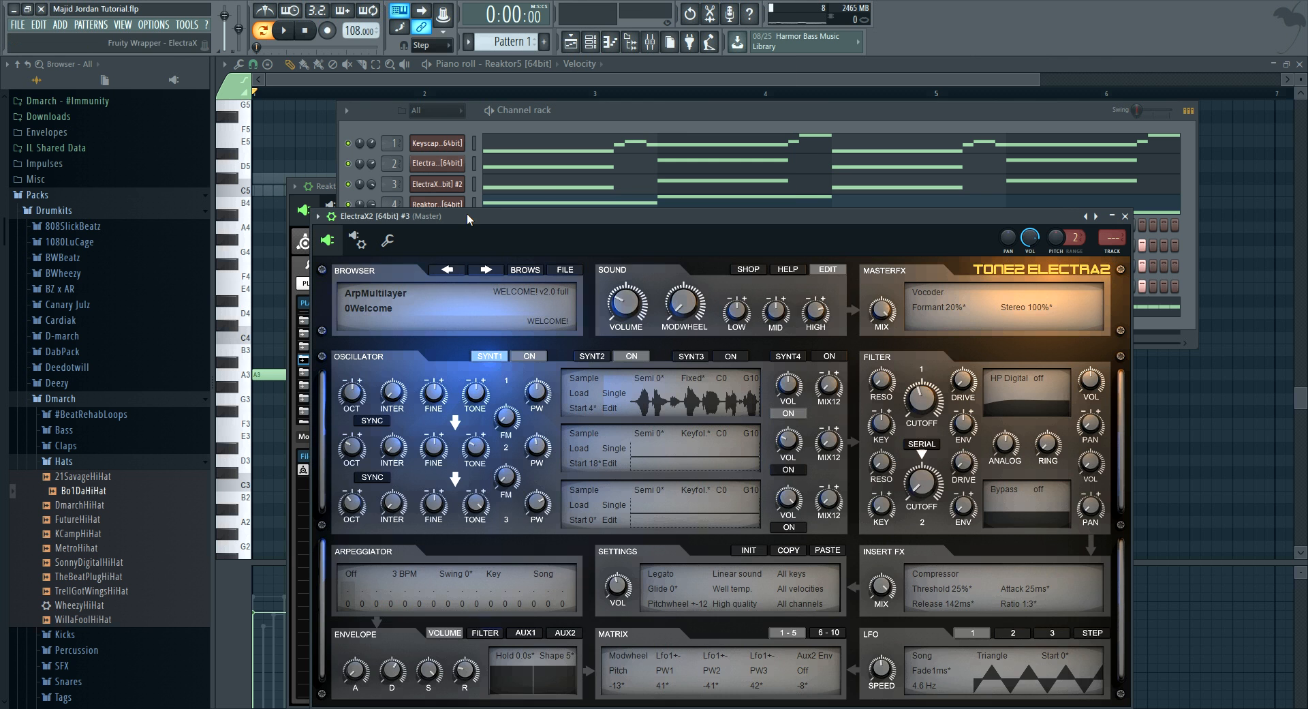
- Audition pluck patches in ElectraX2's Dmarch Vol. IV #Domination bank and load PLUCK - Dawg
click(526, 267)
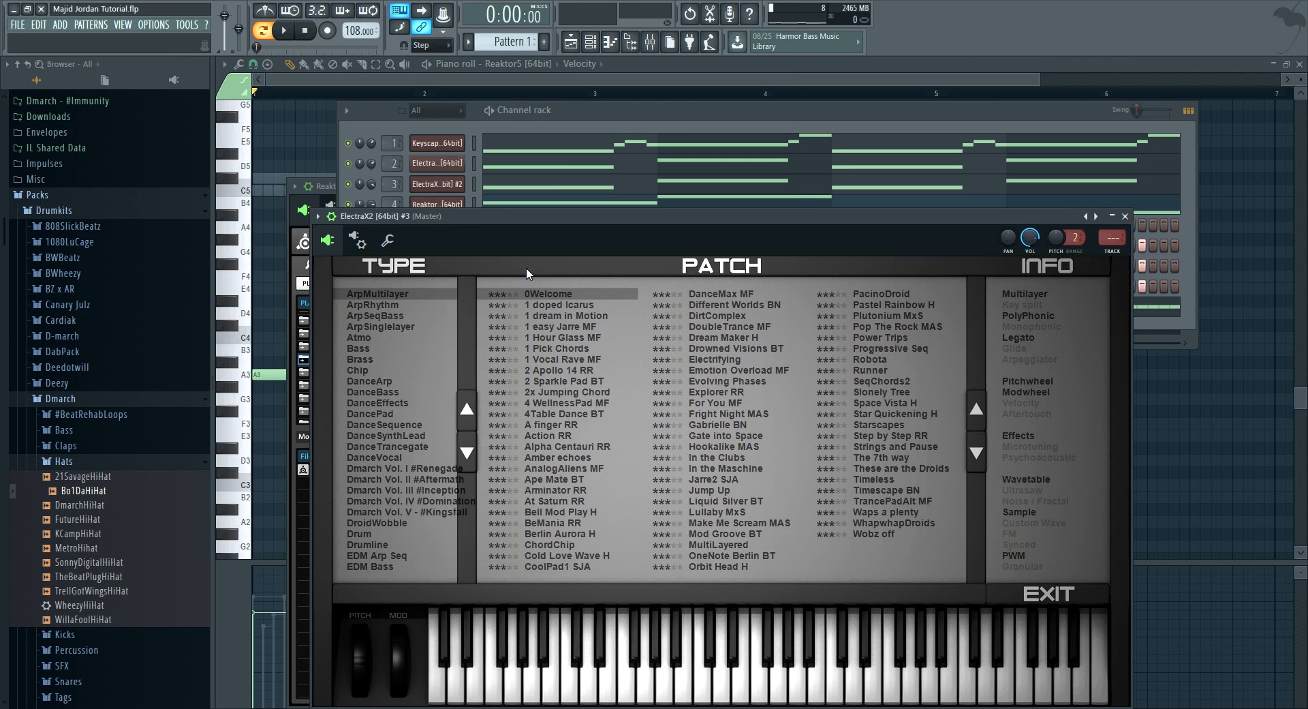
click(421, 502)
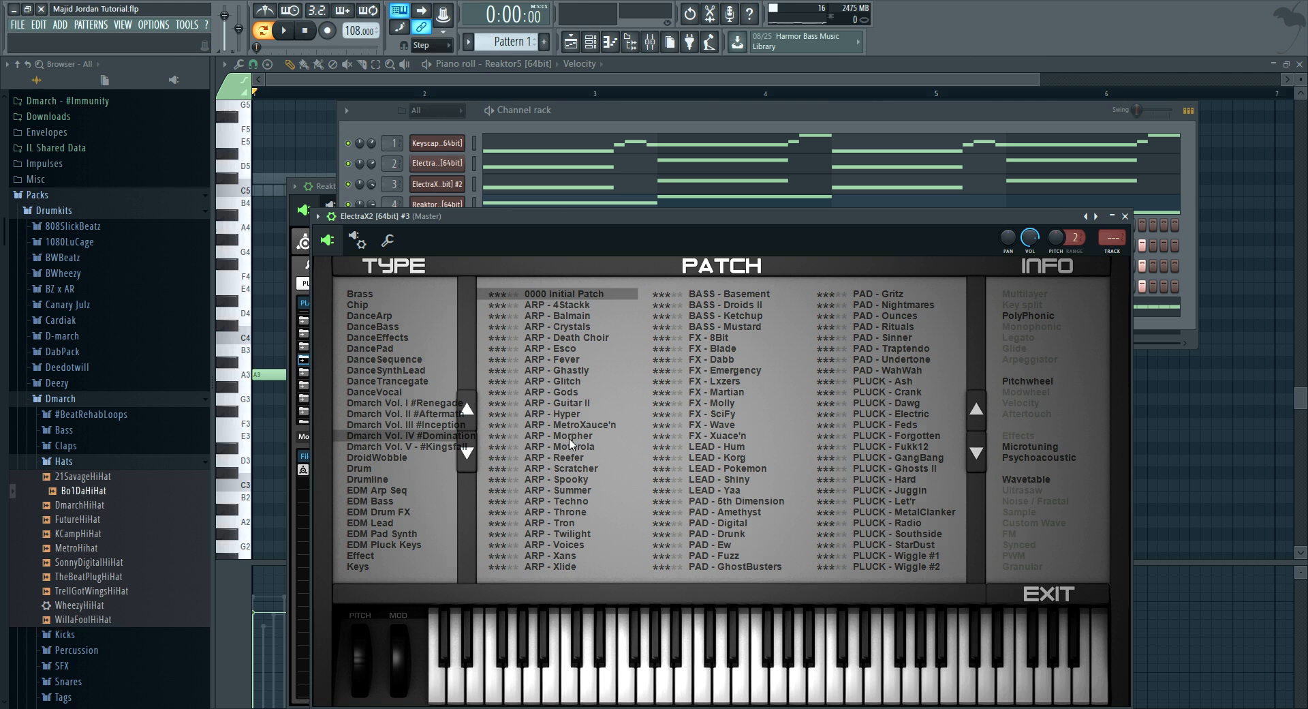
click(868, 469)
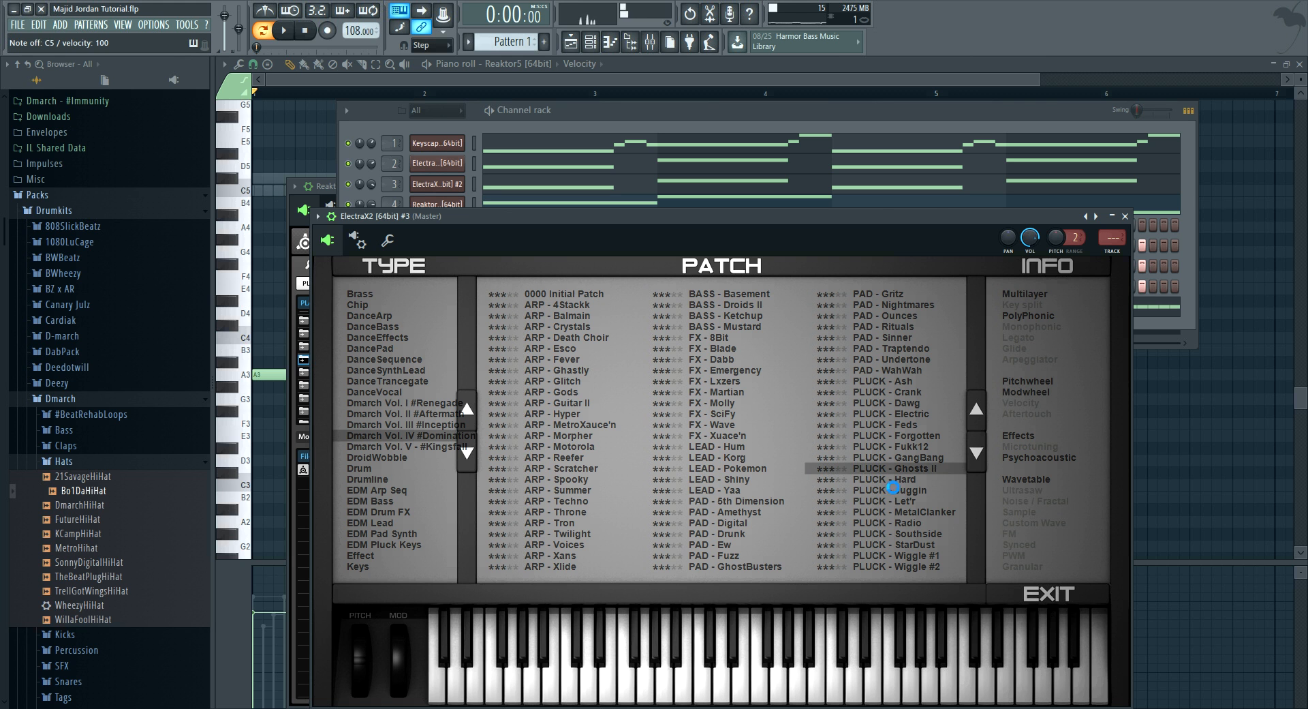
click(893, 479)
click(902, 456)
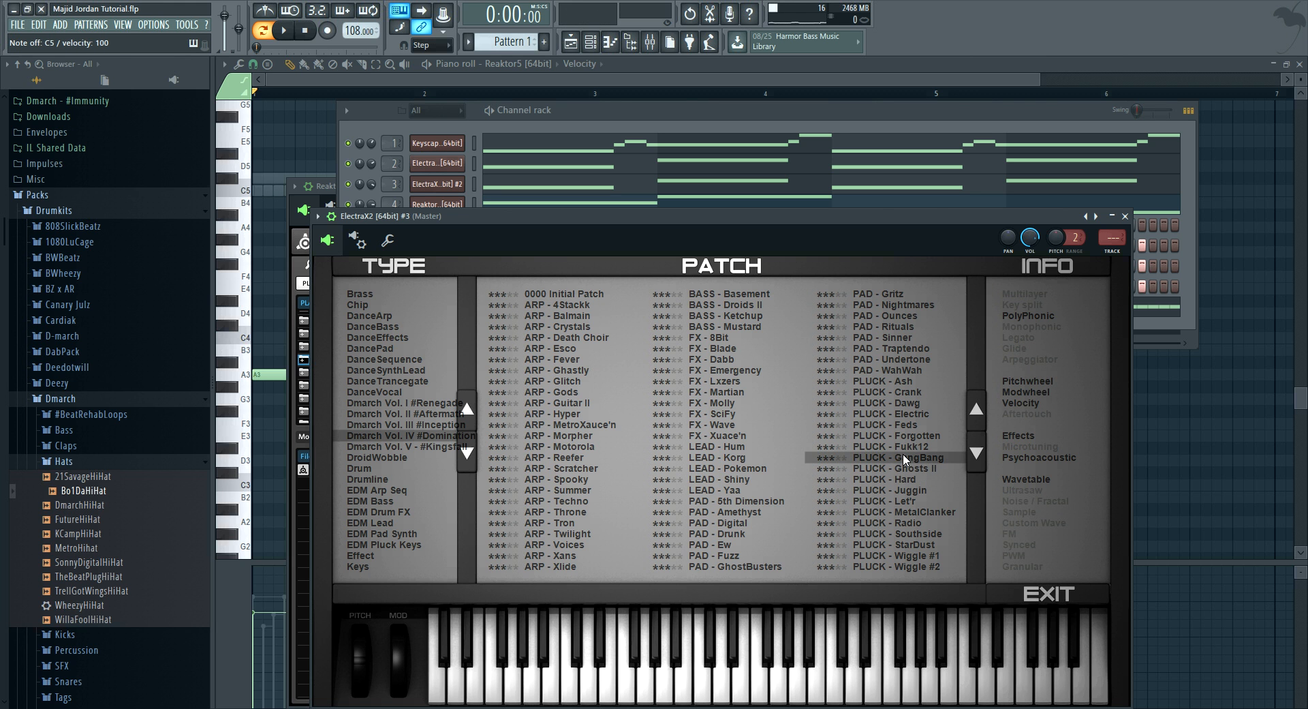
click(897, 414)
click(898, 399)
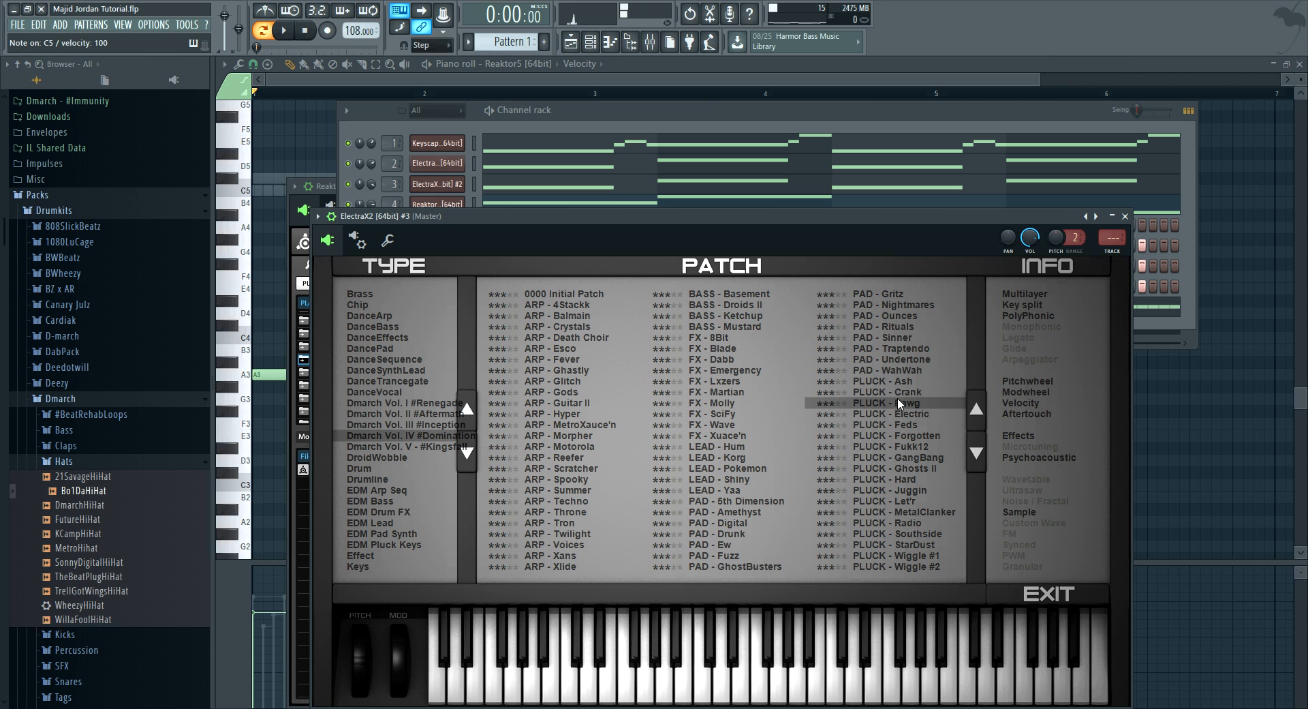
- Open the piano roll of ElectraX2 #3 and place a half-bar C#5 note at the start of bar 1
click(575, 117)
right_click(436, 225)
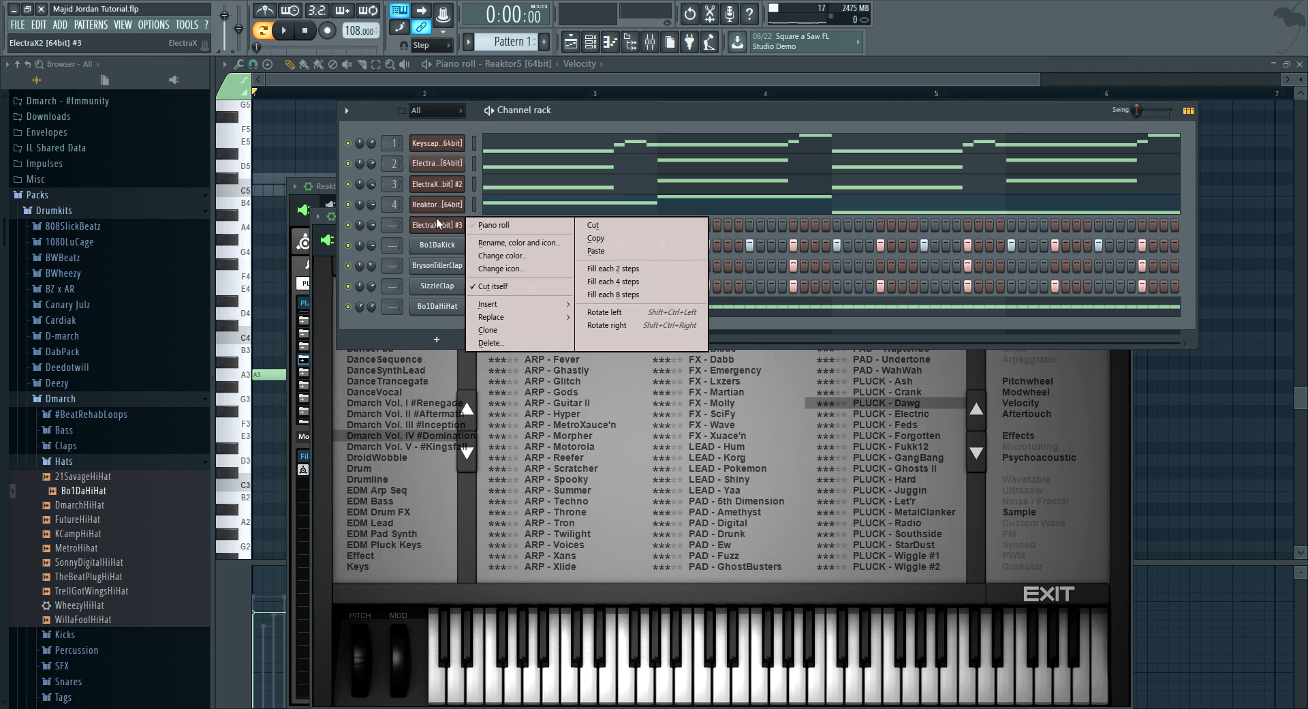
click(491, 225)
scroll(297, 92, up, 4)
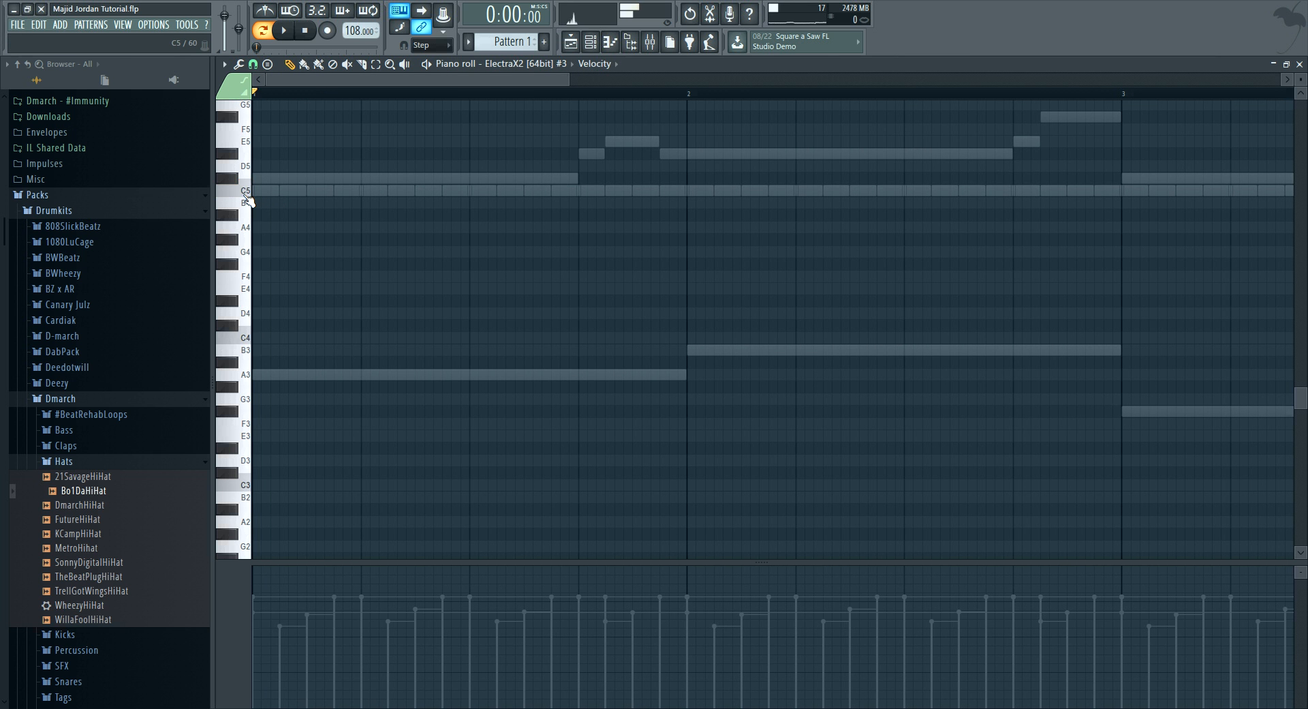
key(space)
key(space)
drag(275, 191, 258, 178)
key(space)
key(space)
drag(1119, 179, 411, 182)
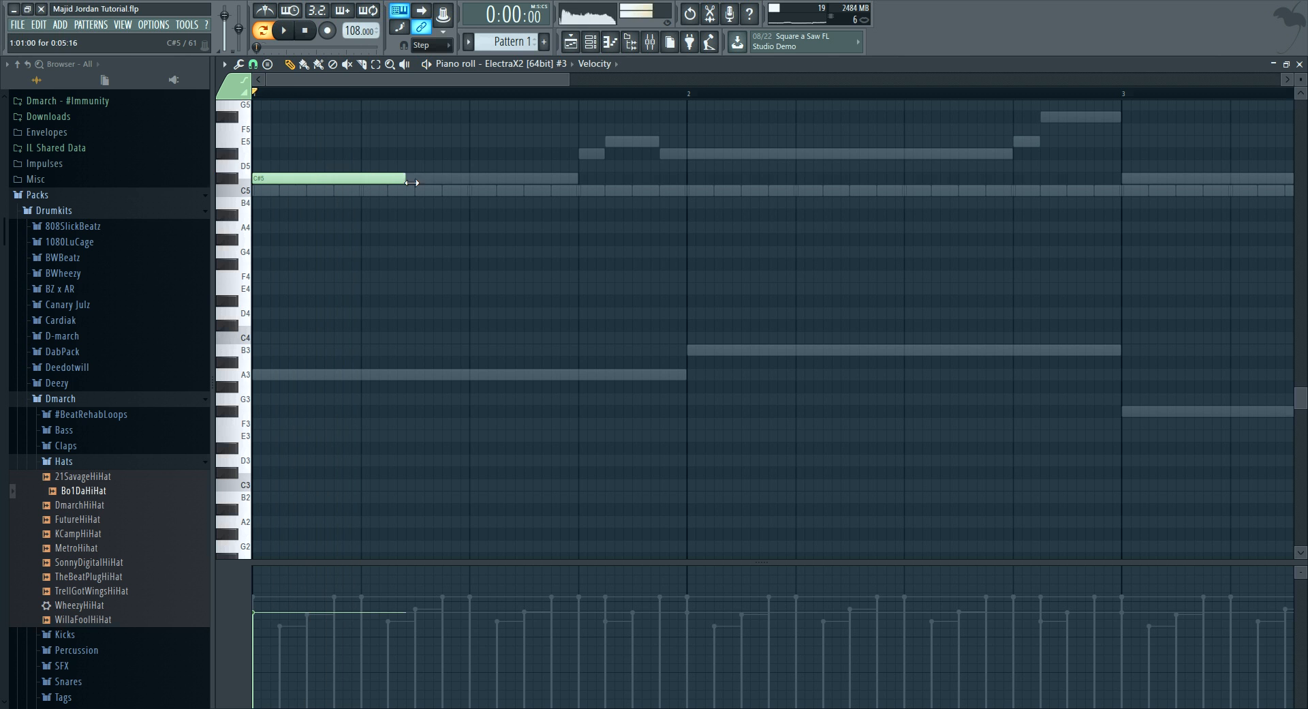
- Add a short D#5 note on the last beat of bar 1, followed directly by an E5 note
click(471, 154)
key(space)
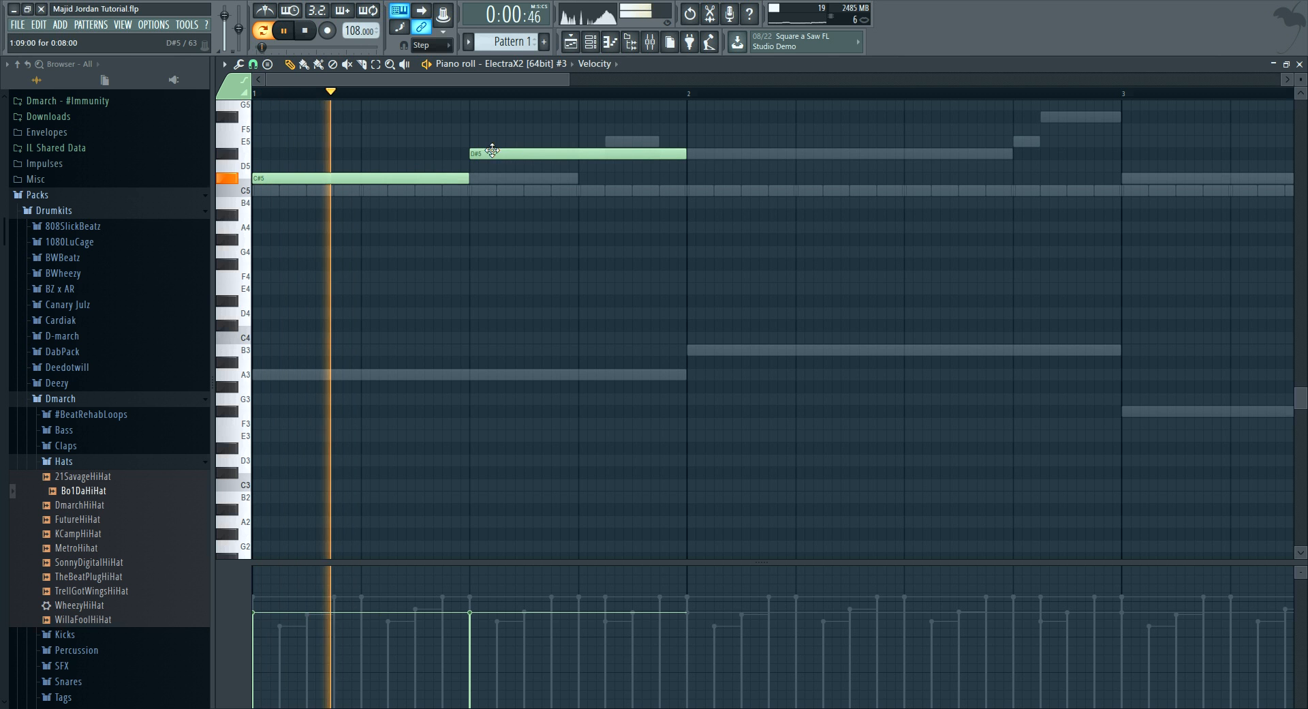
key(space)
key(space)
drag(722, 159, 768, 158)
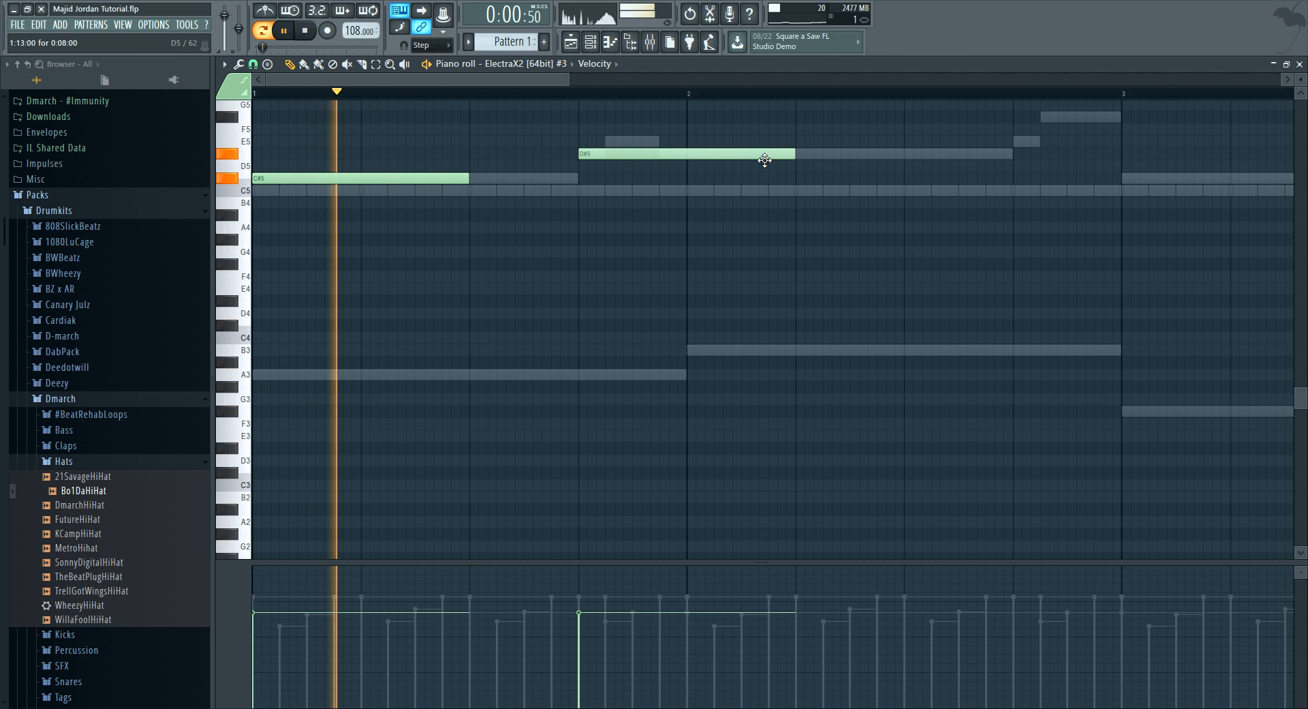
key(space)
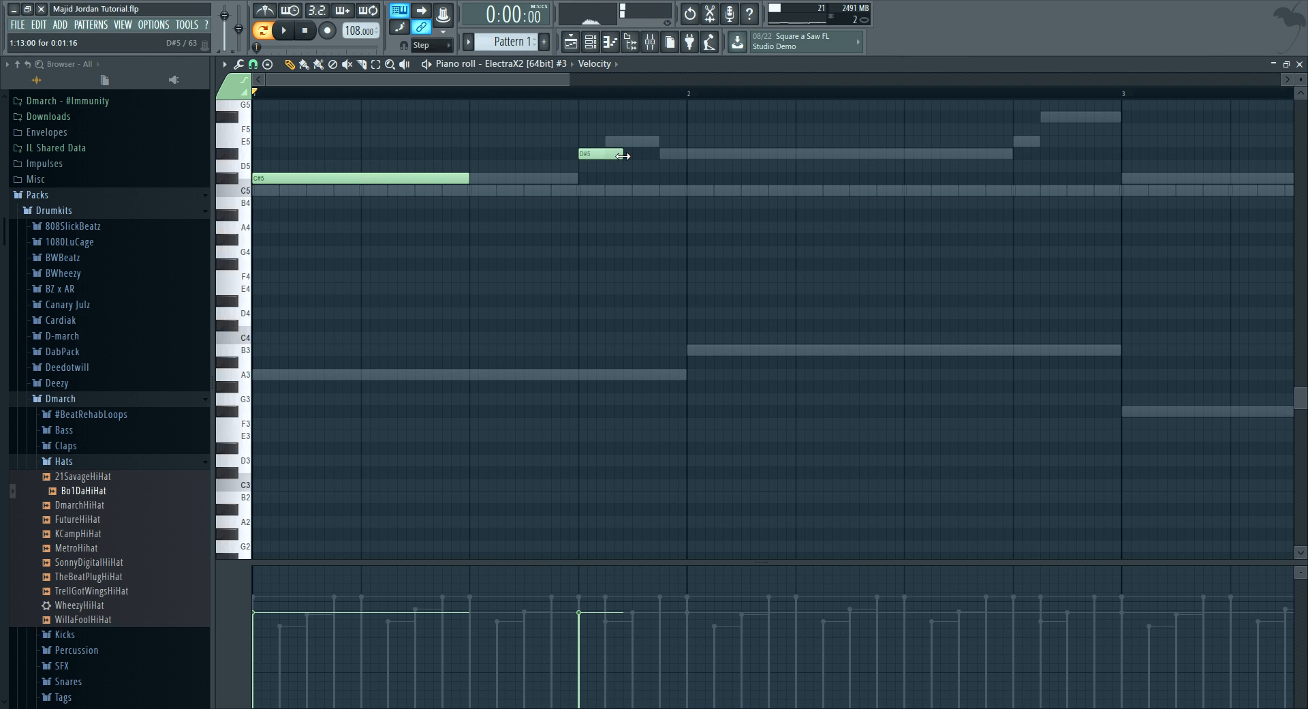
key(space)
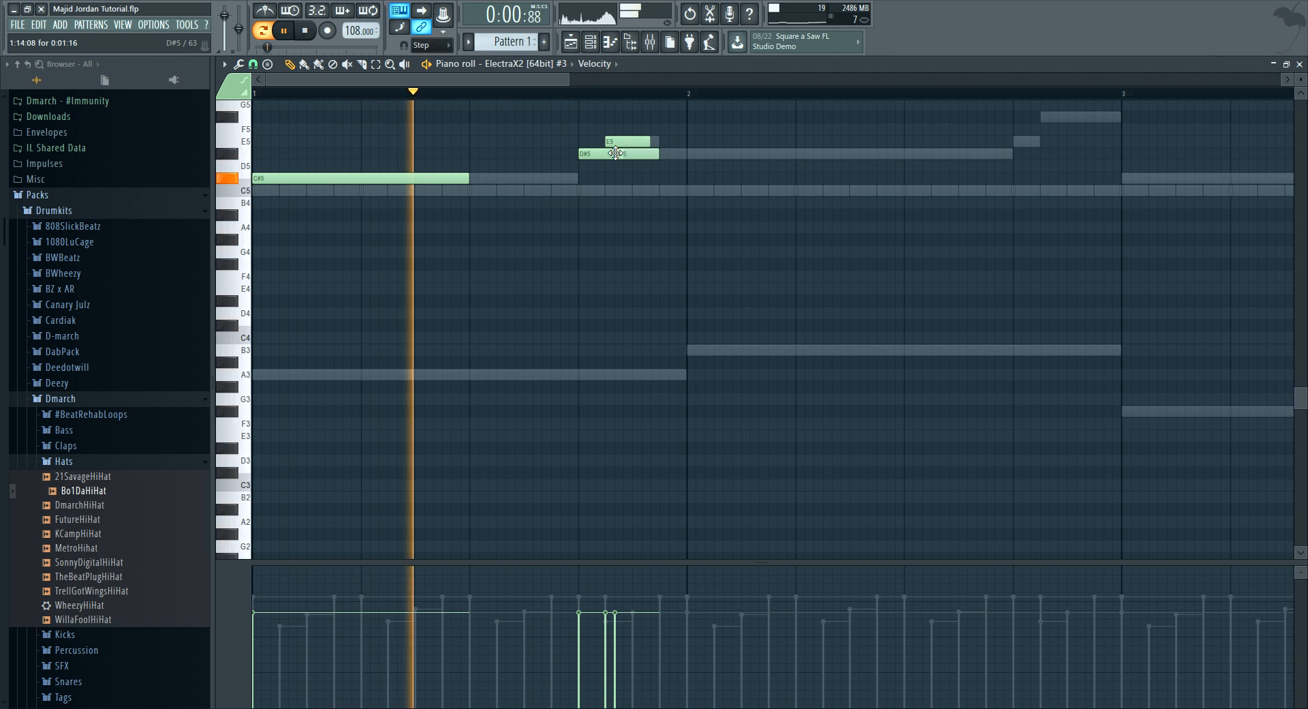
key(space)
drag(619, 154, 606, 154)
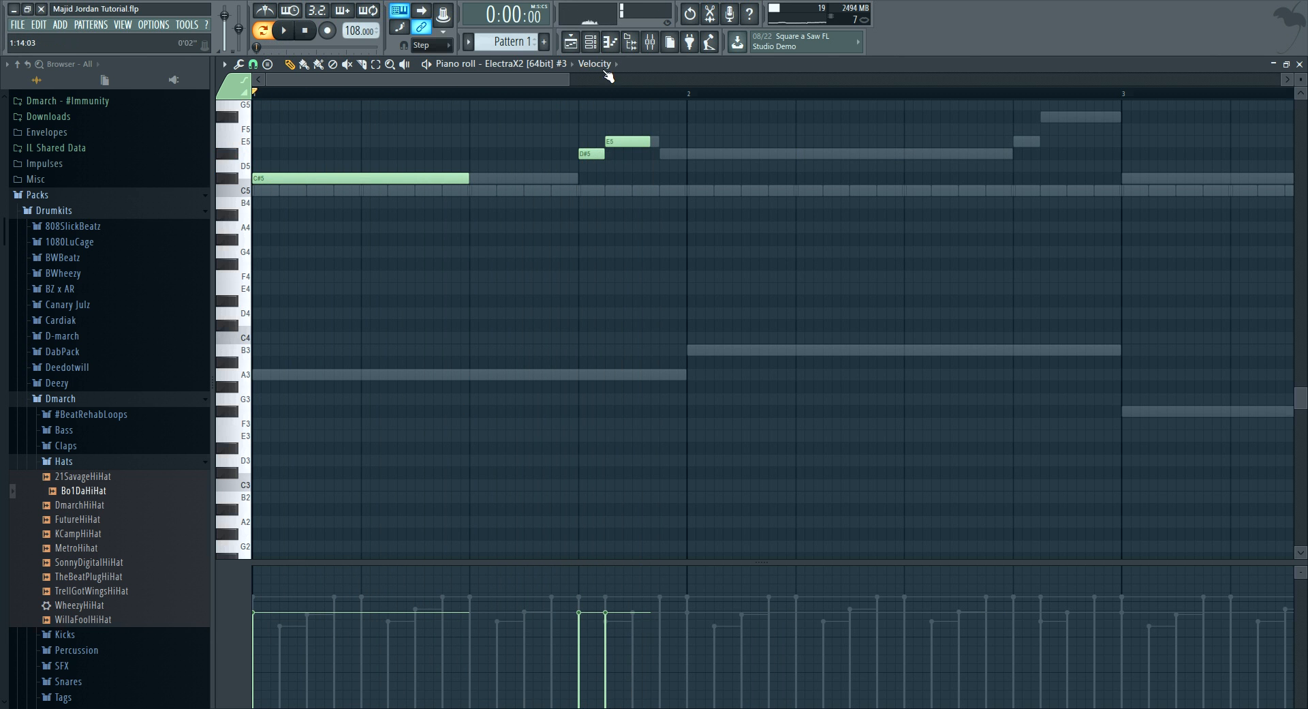
- Mute the Keyscape channel and play the pattern with the new pluck melody
click(590, 41)
key(space)
click(348, 143)
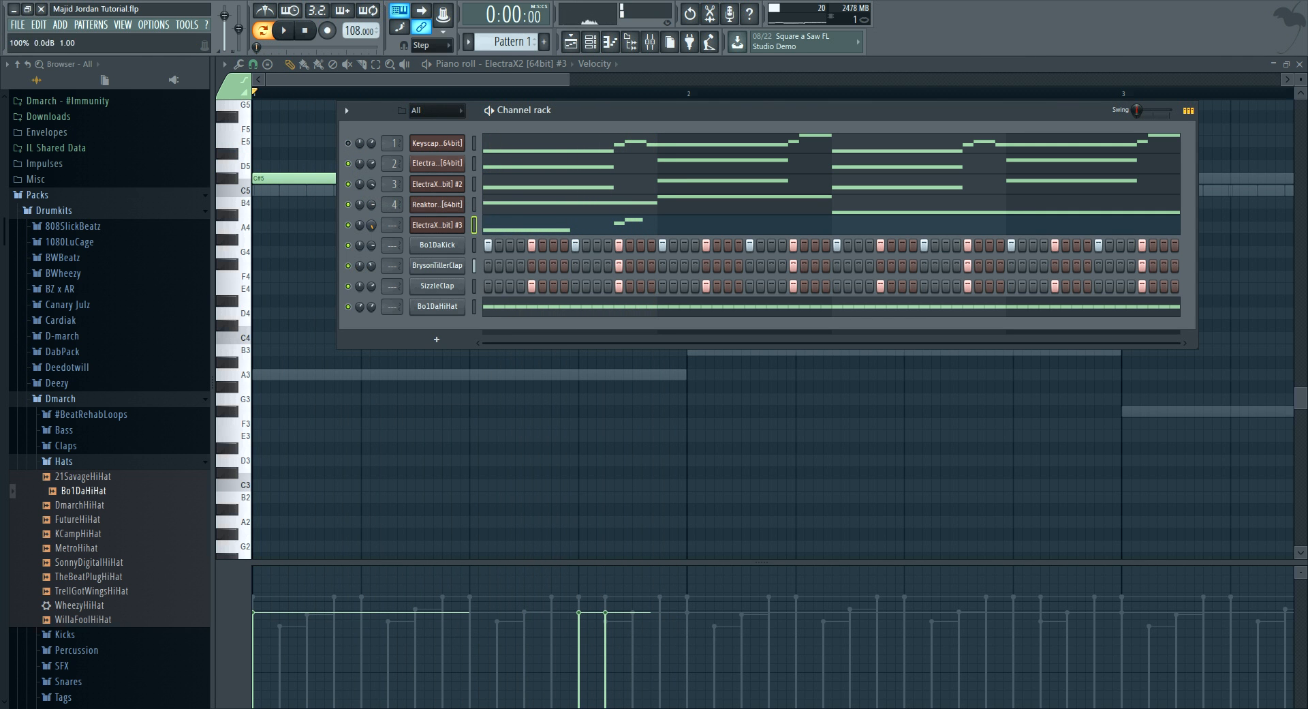
click(452, 80)
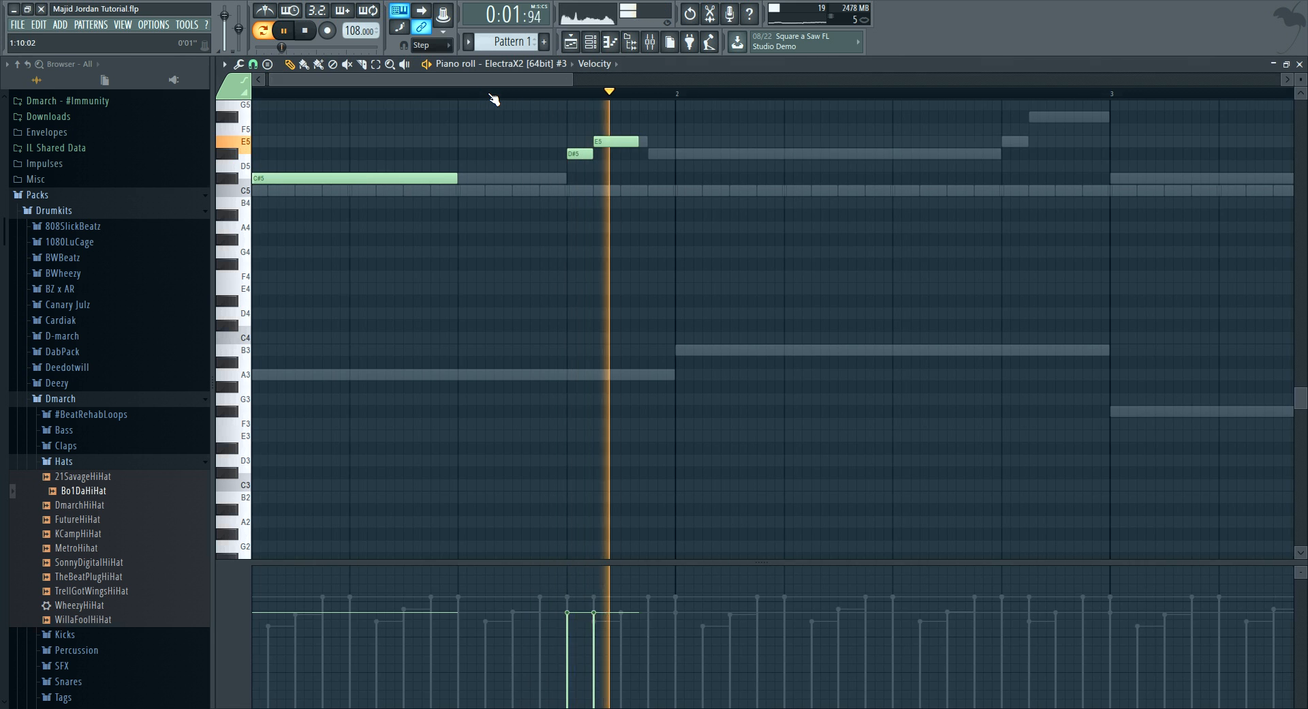
key(space)
- Extend the E5 note to the end of bar 1, add an F#5 at the start of bar 2, and play the melody
scroll(494, 100, down, 3)
scroll(495, 103, up, 3)
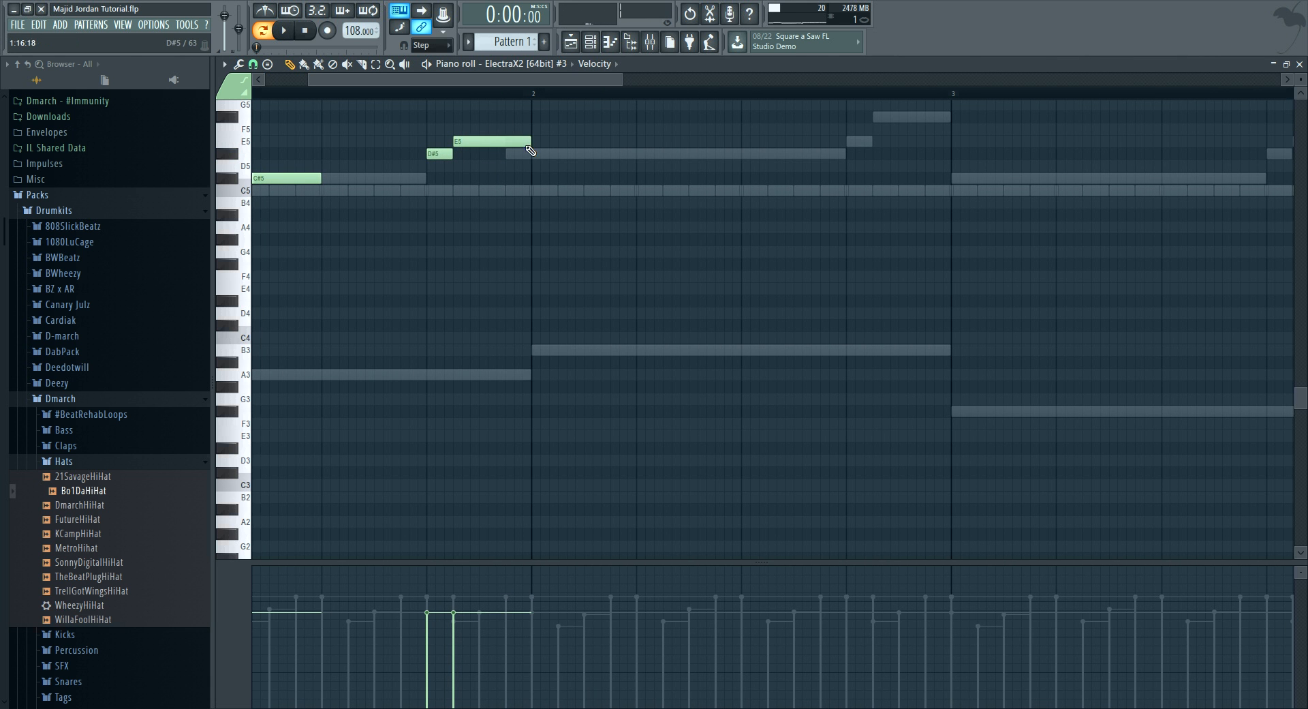
key(space)
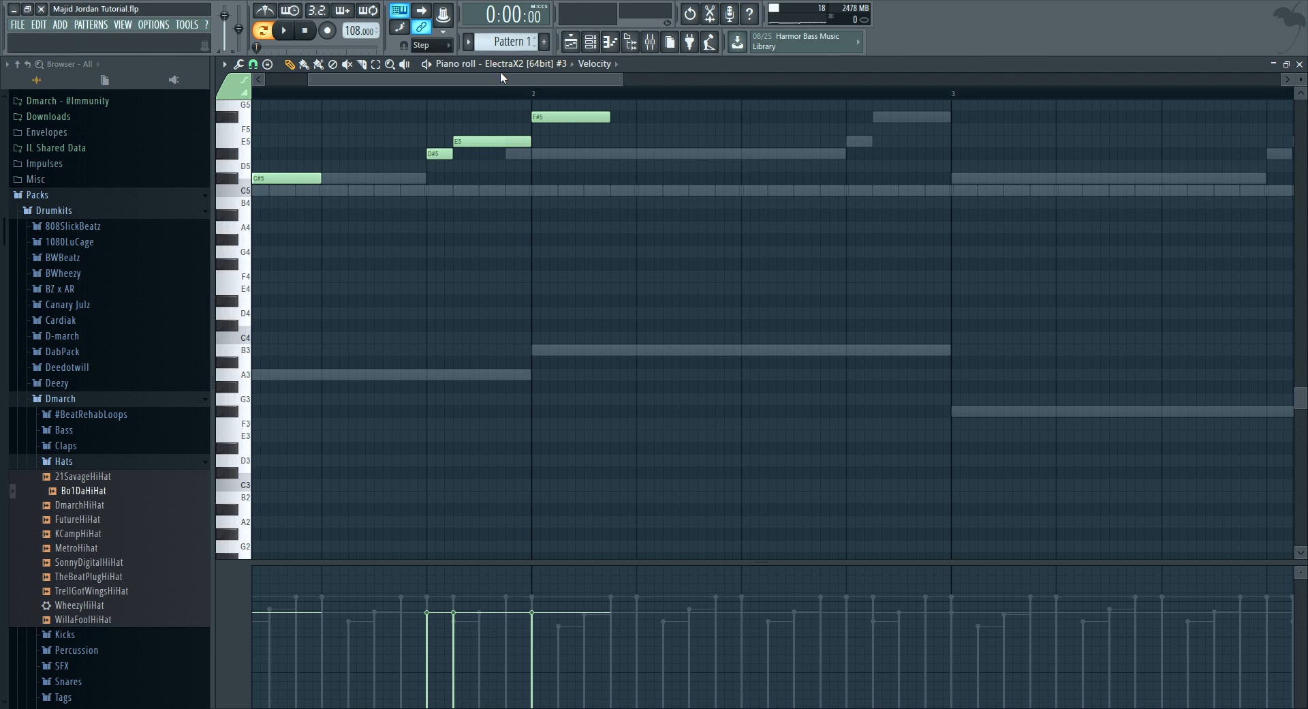
scroll(515, 99, down, 4)
scroll(400, 211, down, 1)
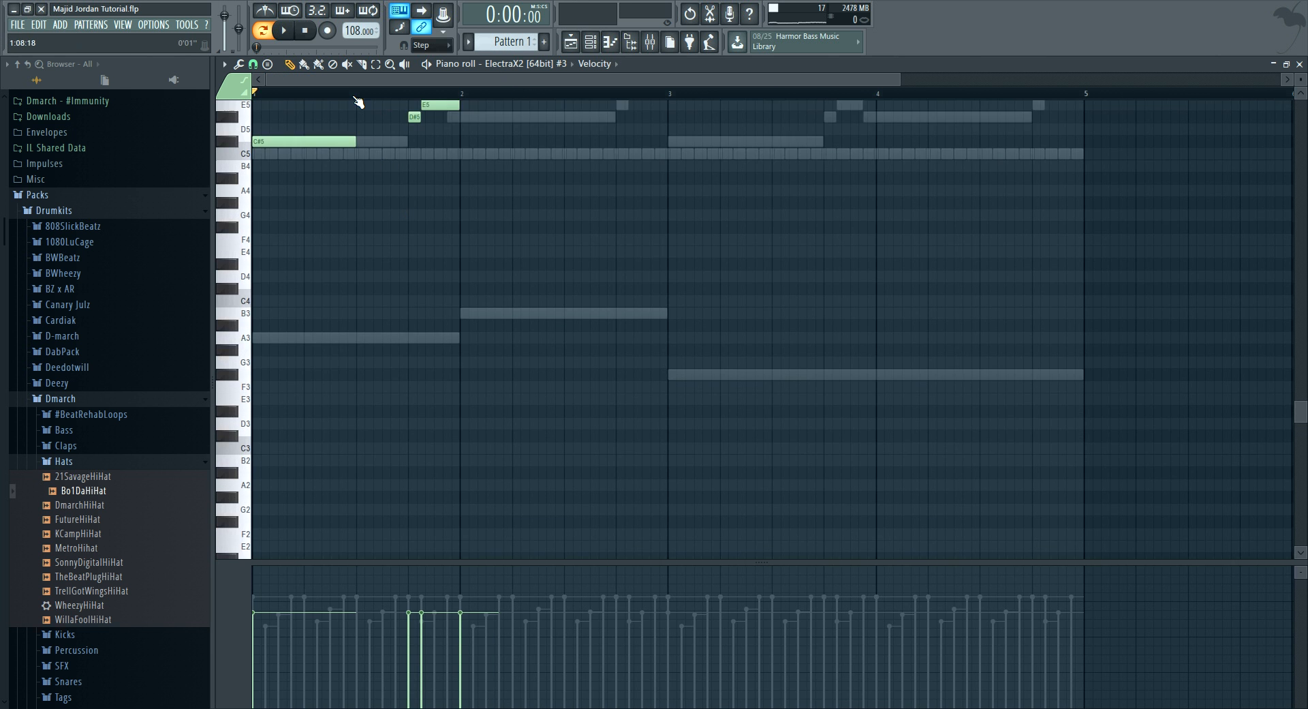
scroll(354, 146, down, 2)
scroll(351, 150, up, 3)
scroll(301, 85, up, 4)
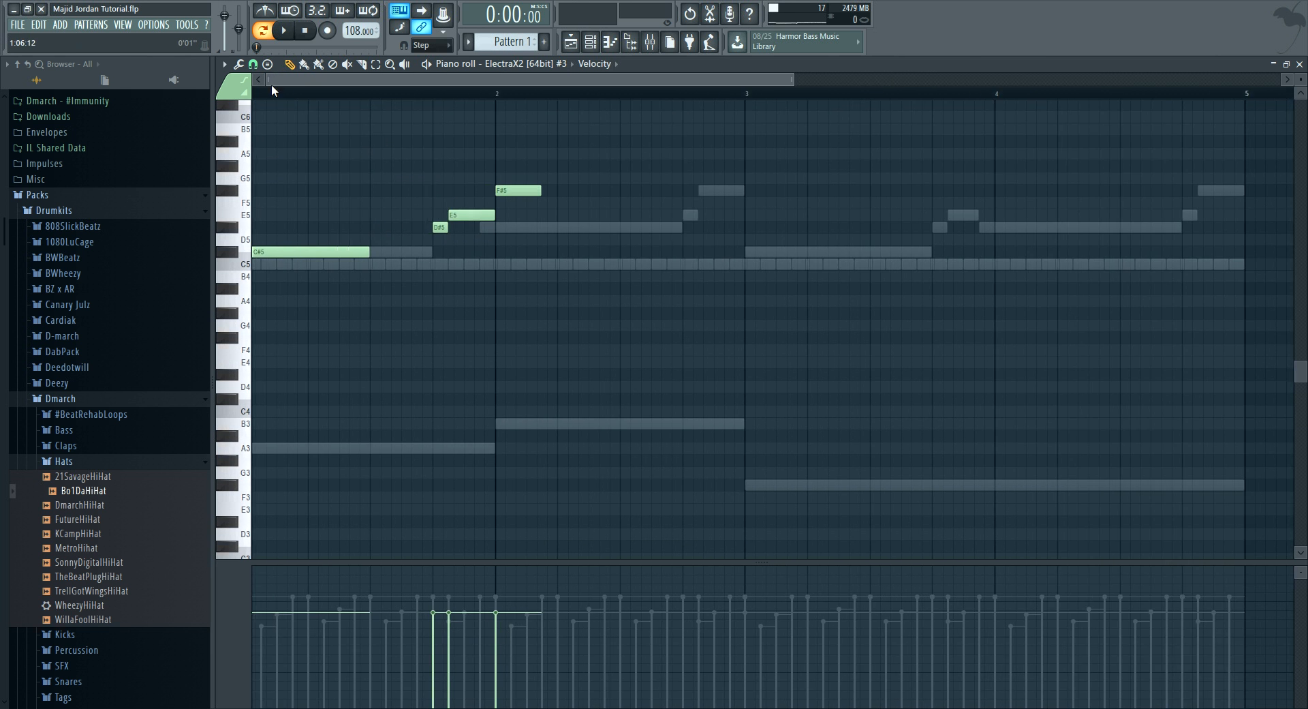
key(space)
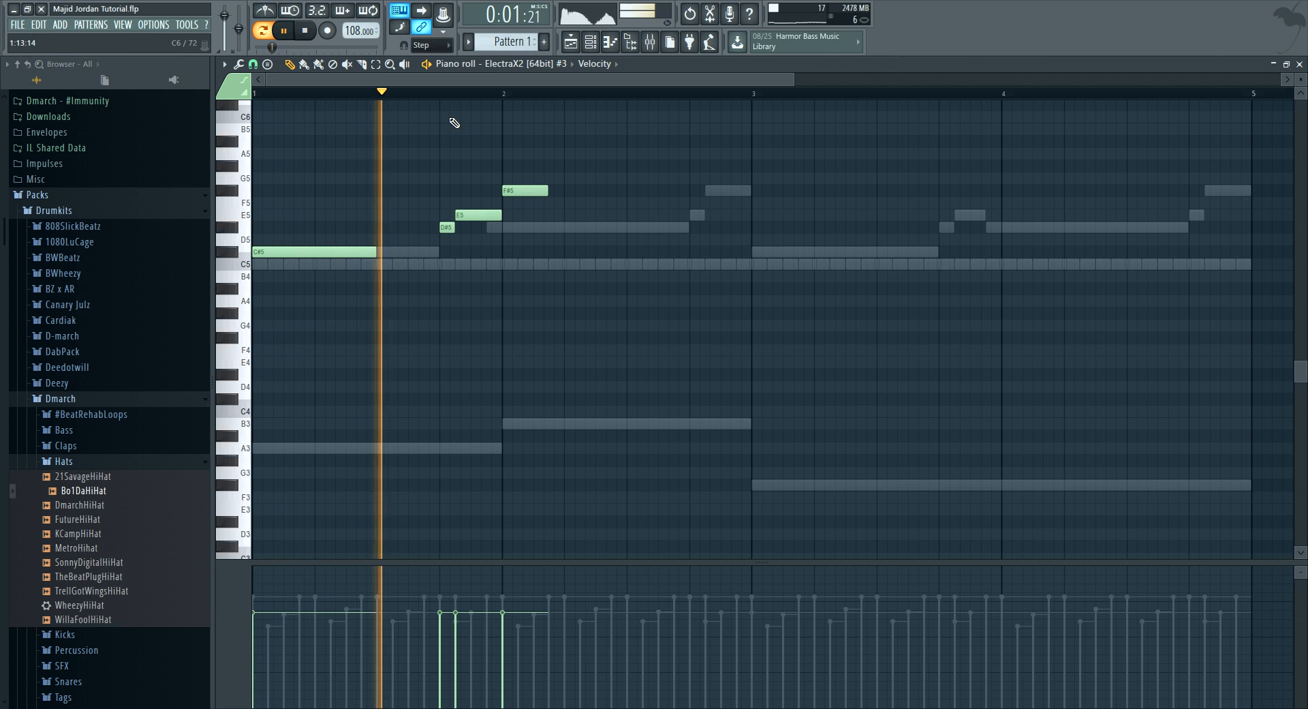
scroll(538, 95, up, 2)
key(space)
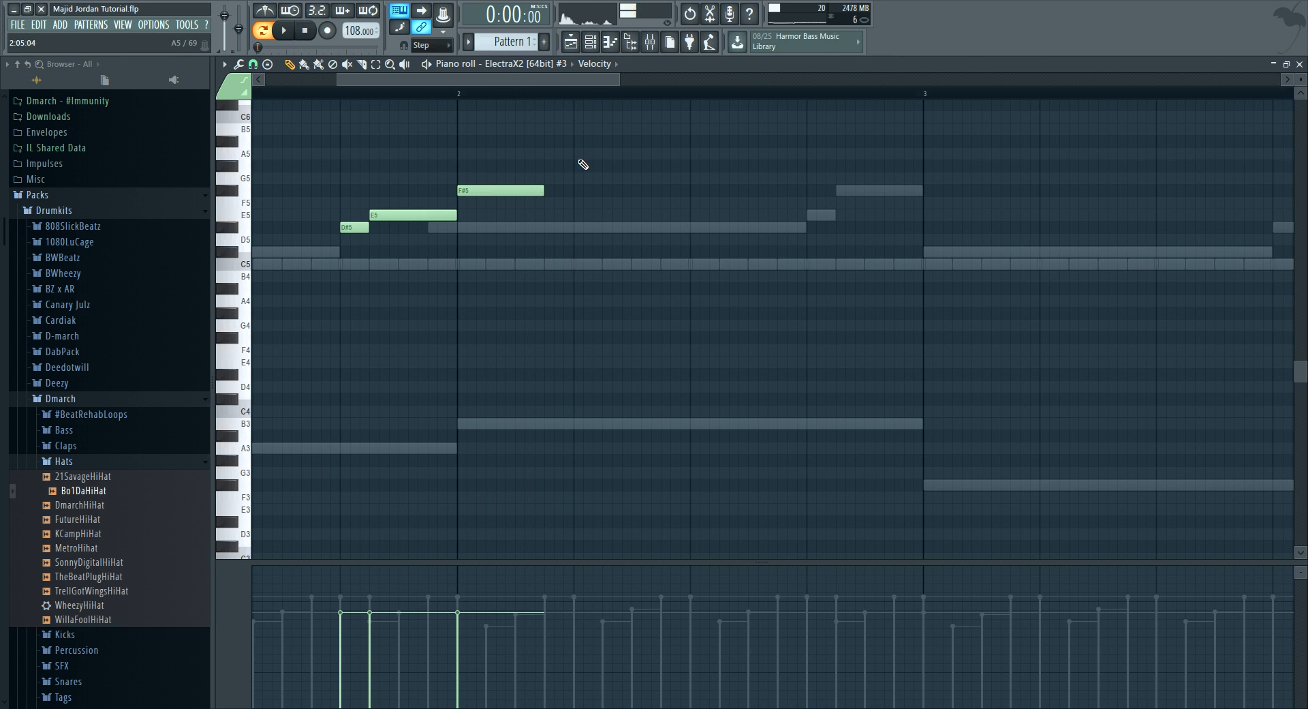
- Try a G#5 note over the last three beats of bar 2 with a long F#5 note starting around mid-bar
drag(658, 167, 917, 168)
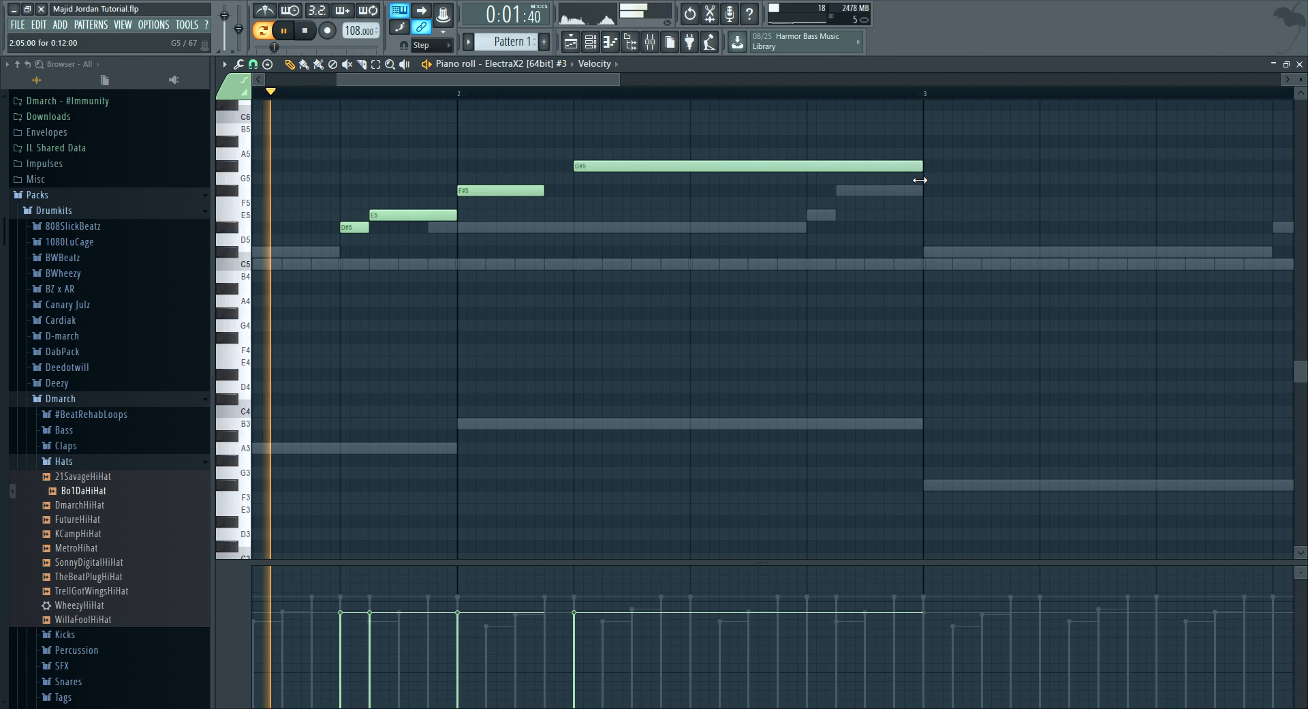
key(space)
click(808, 203)
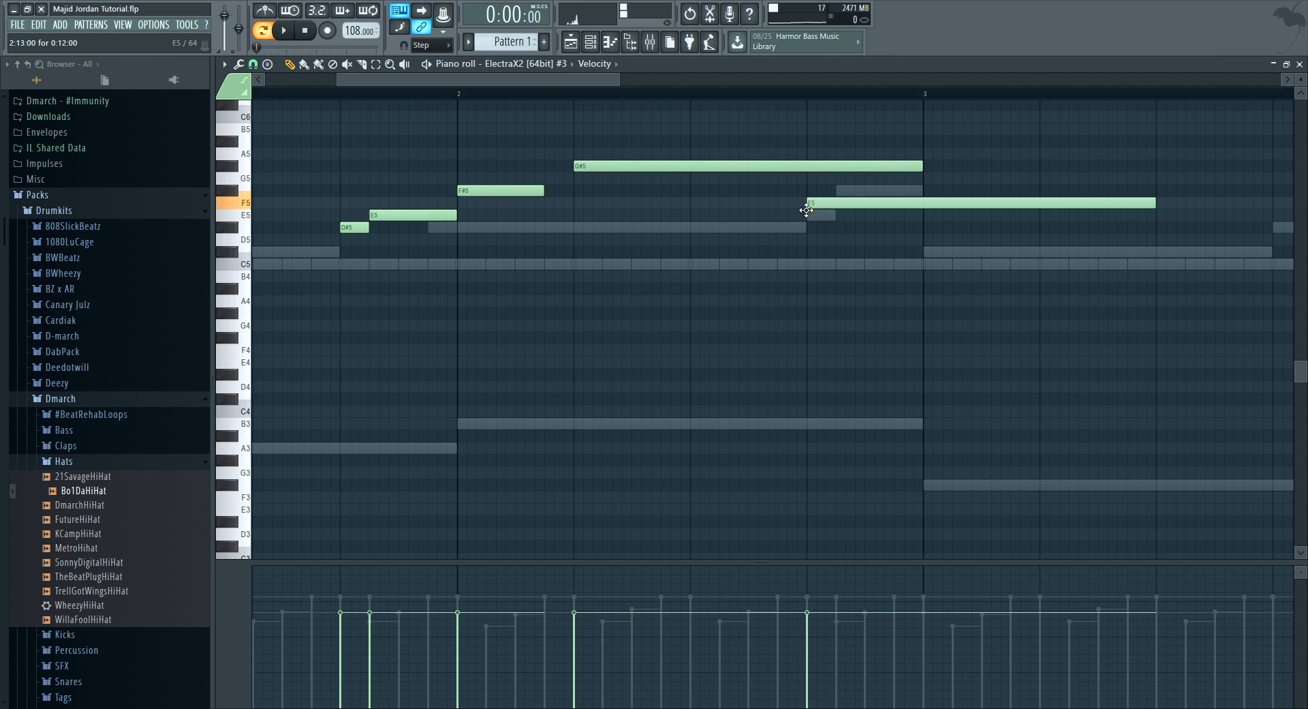
drag(743, 198, 749, 191)
key(space)
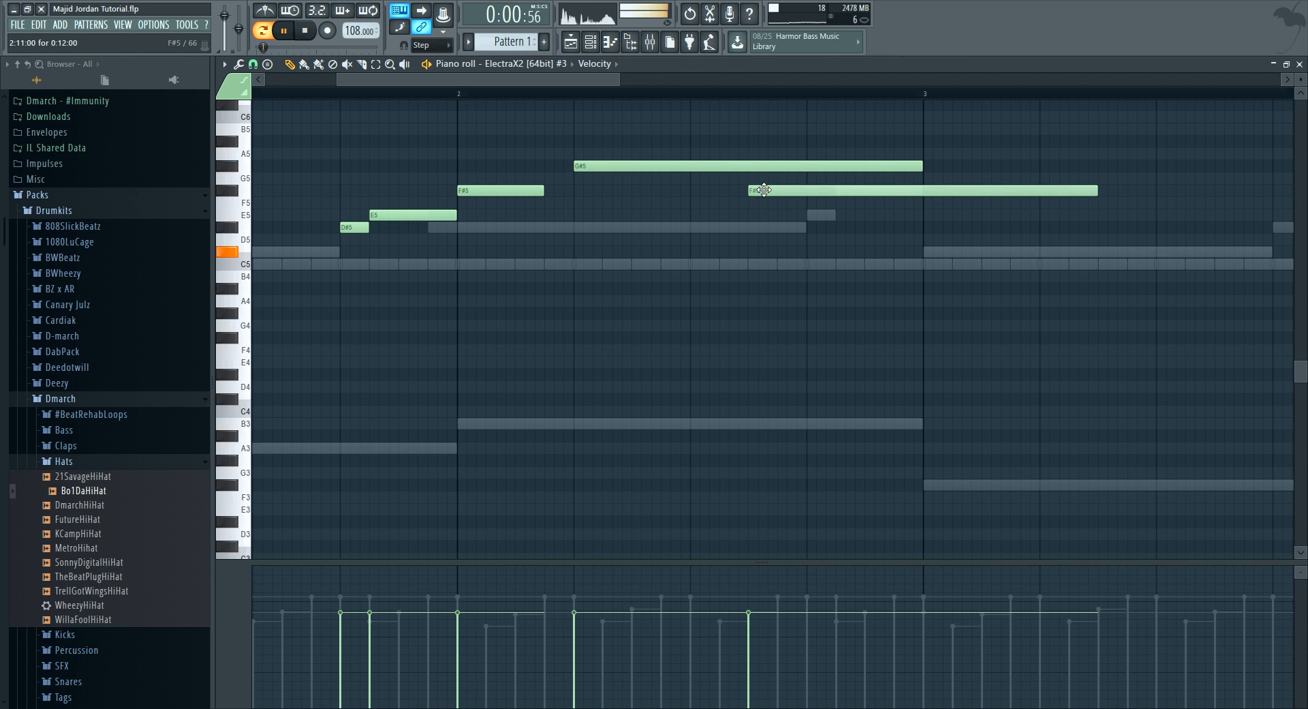
mouse_move(1083, 191)
mouse_down()
mouse_move(1057, 199)
mouse_move(1074, 189)
mouse_up()
key(space)
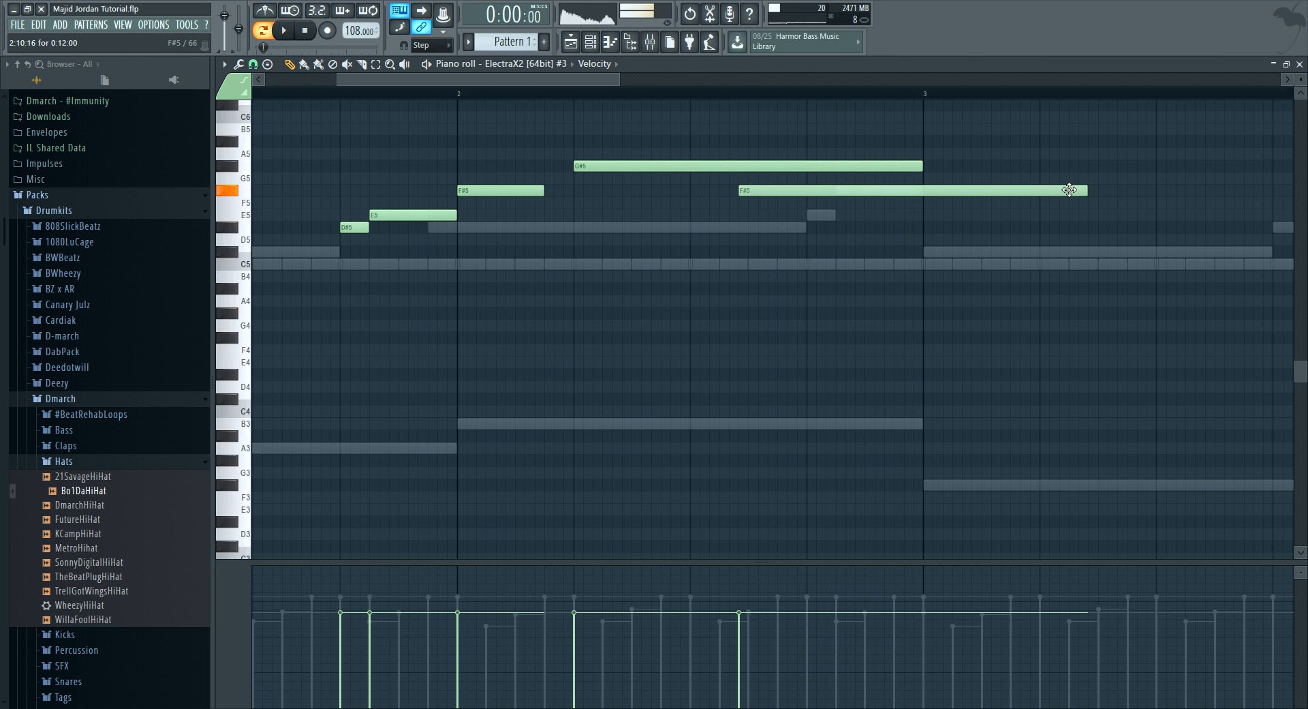
- Move the long F#5 note to E5 at the middle of bar 2, shorten it, and delete the G#5 note
drag(1073, 189, 1080, 220)
key(space)
drag(915, 225, 834, 212)
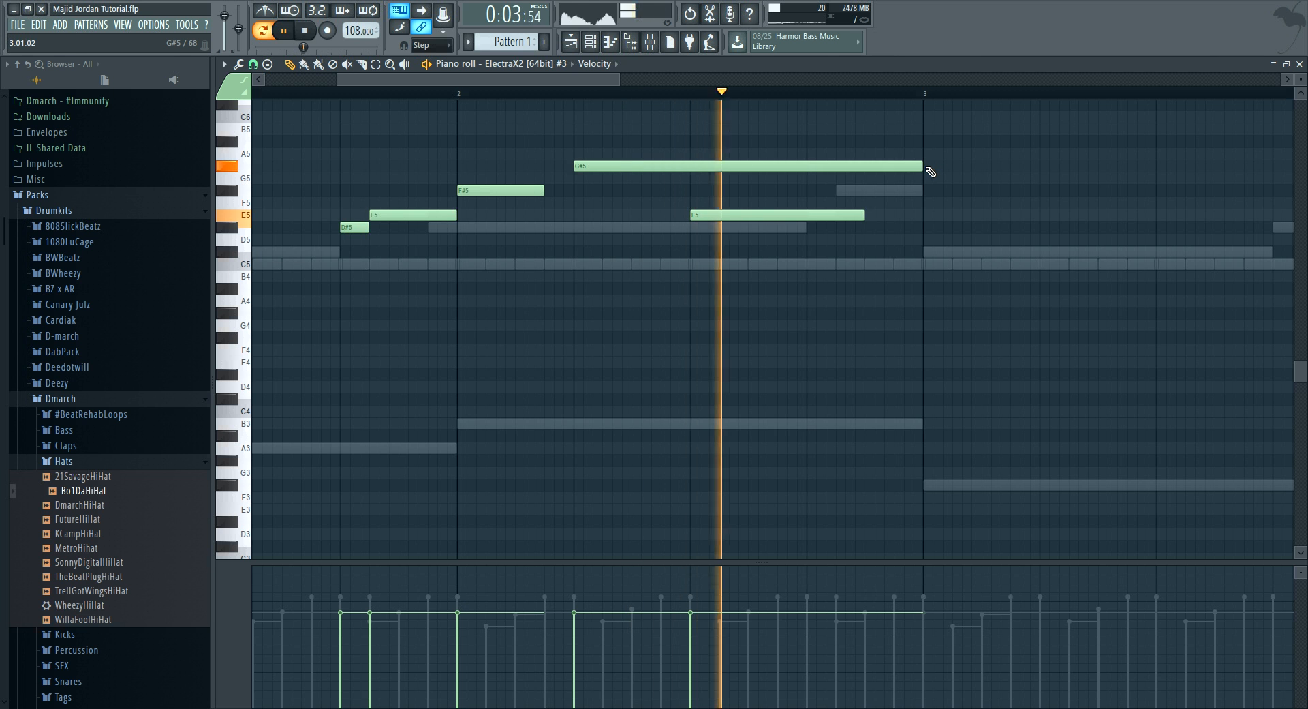
drag(924, 166, 690, 170)
key(space)
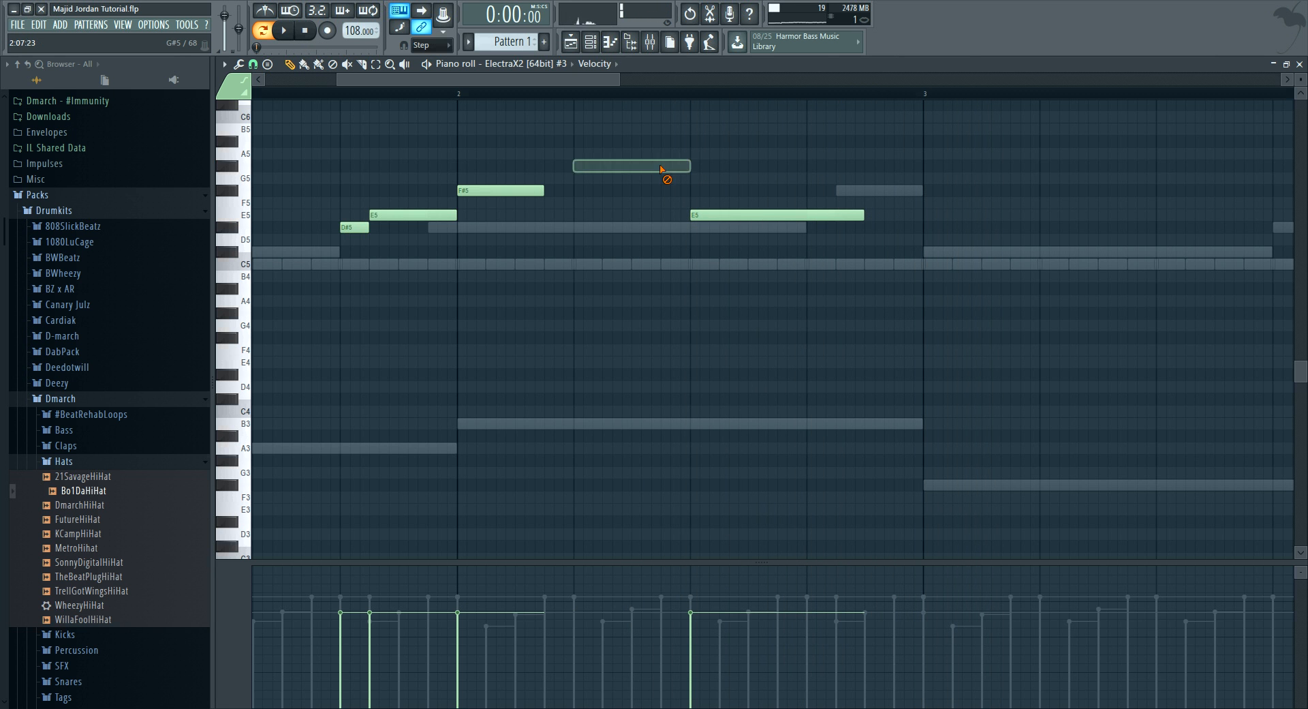
- Lengthen bar 2's F#5 note to half a bar and its E5 note to the end of the bar
scroll(598, 94, down, 2)
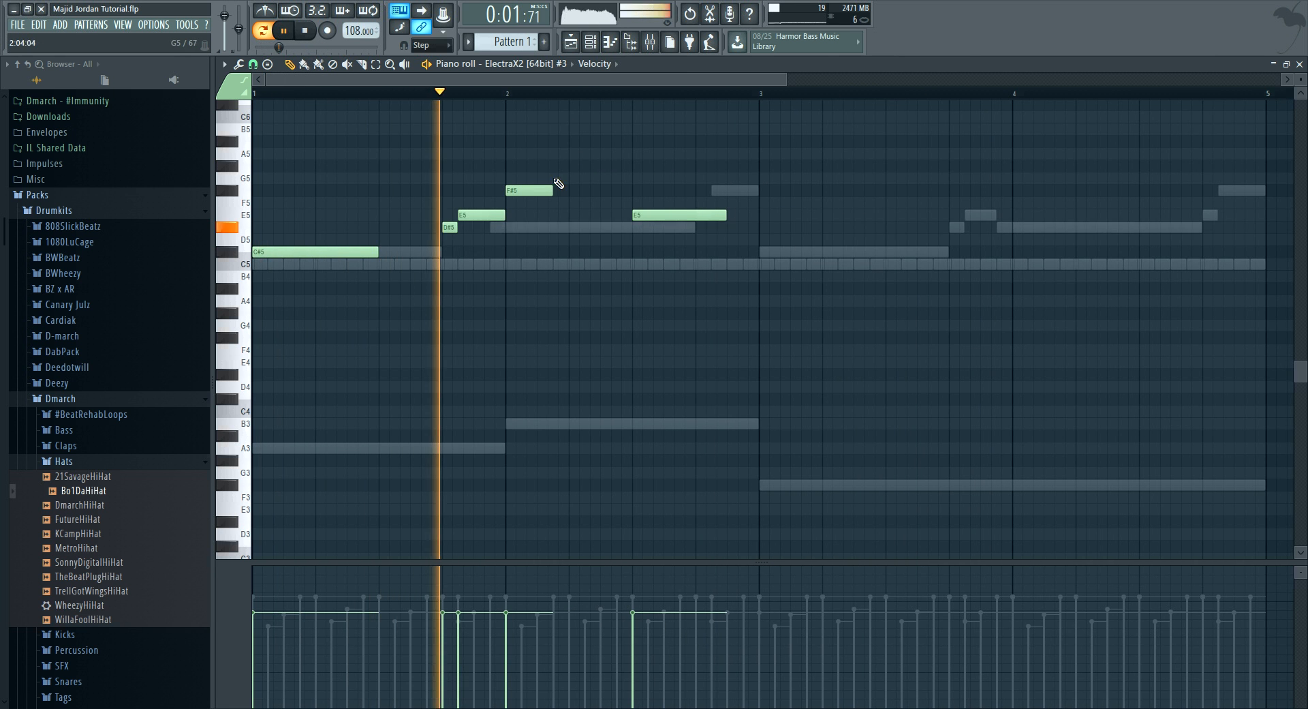
drag(616, 191, 629, 189)
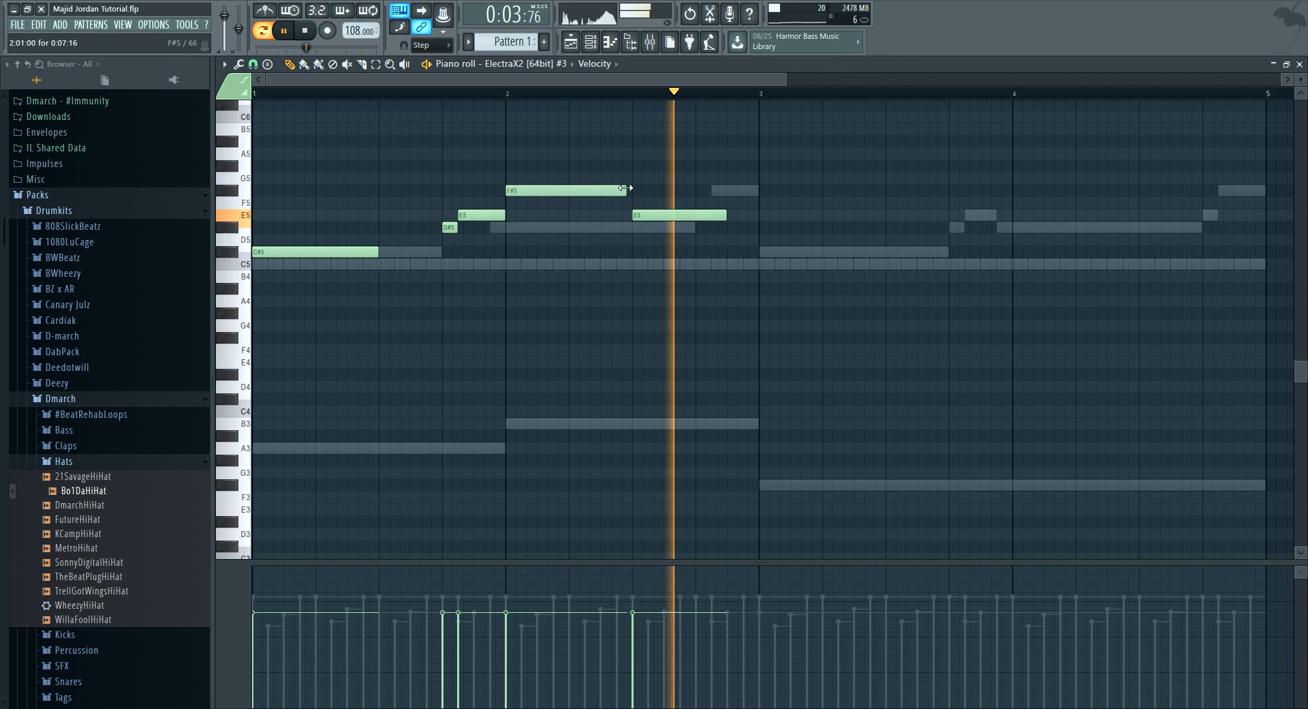
key(space)
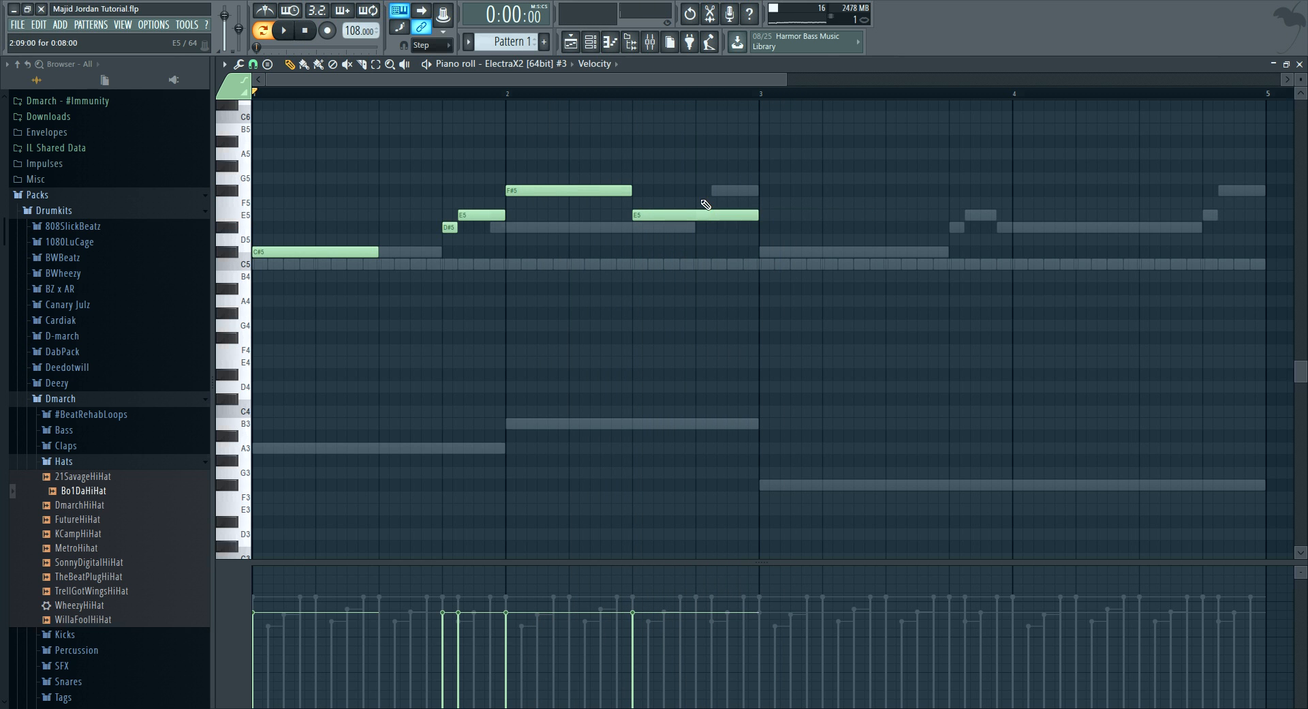
- Select the whole two-bar pluck melody and duplicate it into bars 3 and 4
drag(753, 319, 278, 165)
key(ctrl+b)
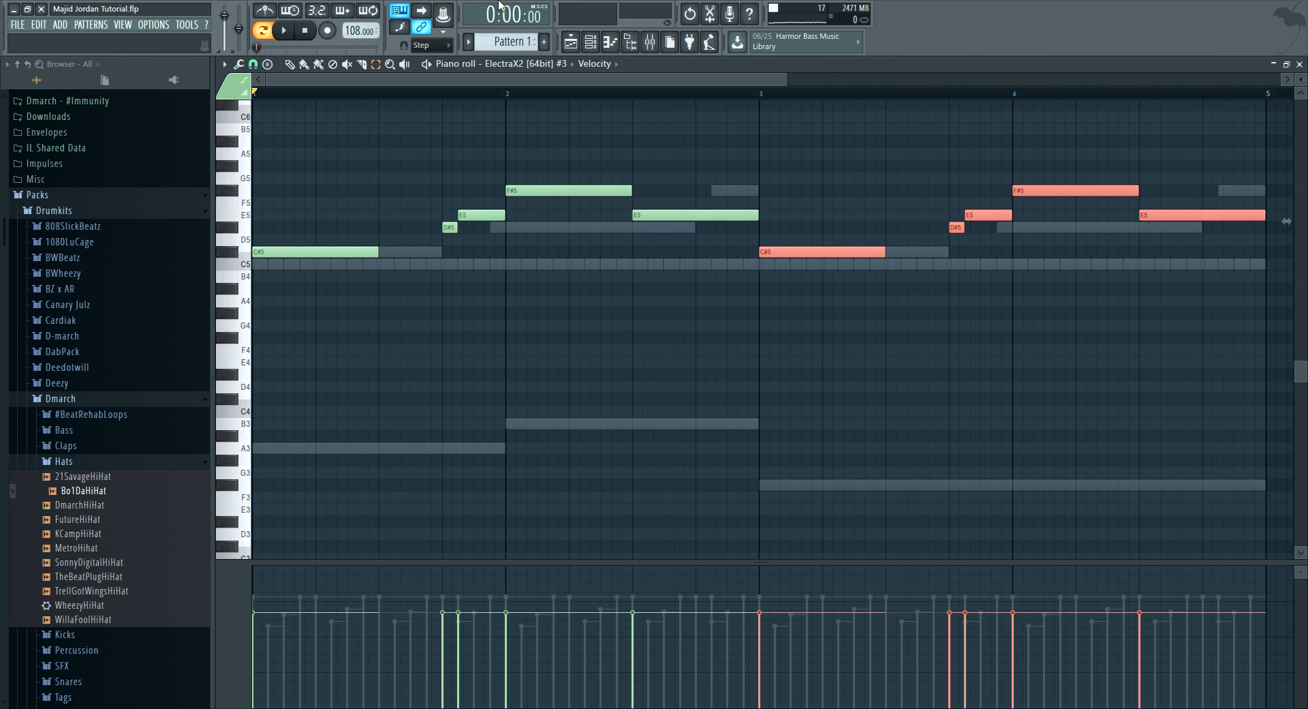
scroll(331, 87, down, 8)
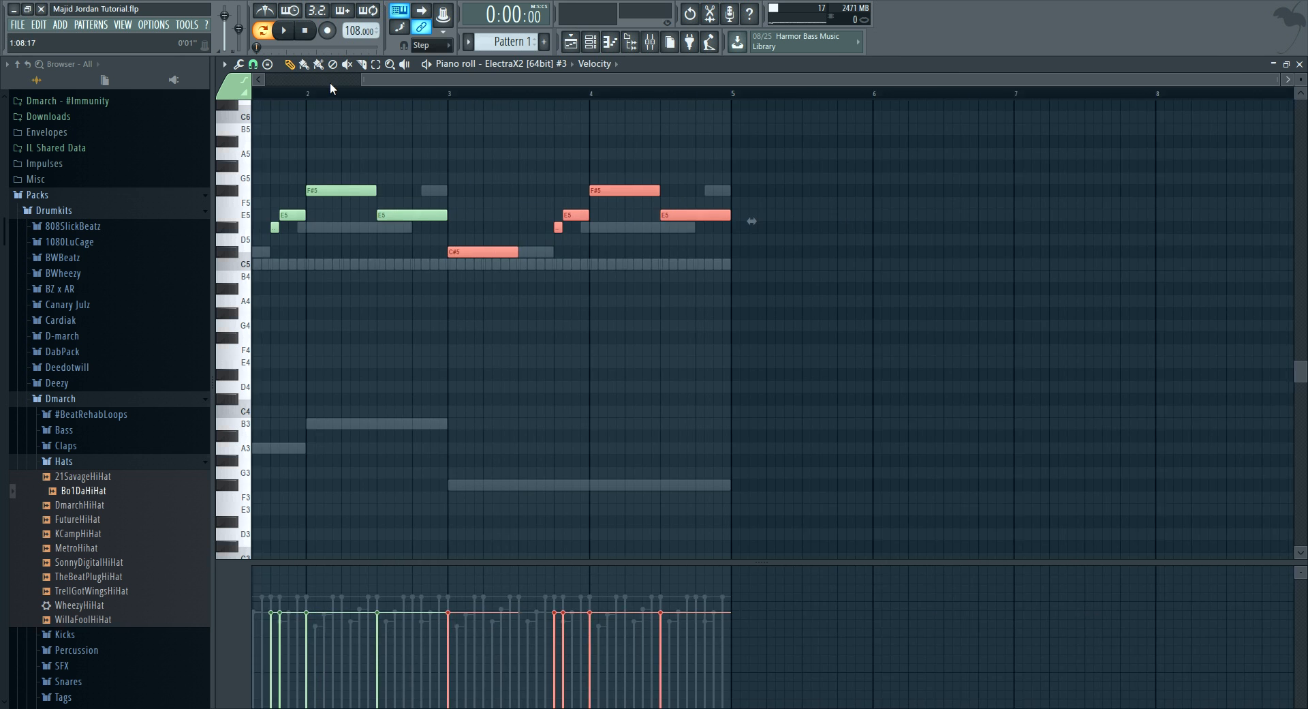
- Mute both ElectraX2 pad channels and play the pattern with the pluck melody
scroll(341, 93, up, 5)
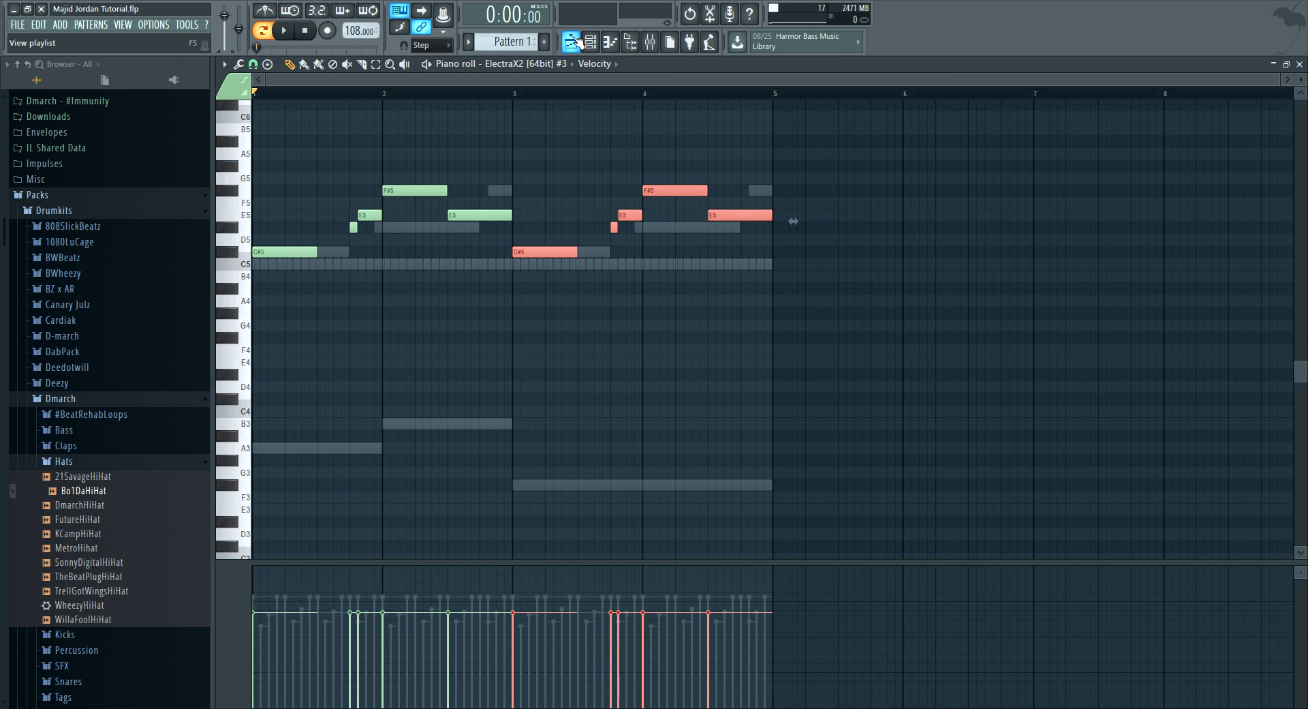
key(F6)
click(349, 184)
click(348, 164)
key(space)
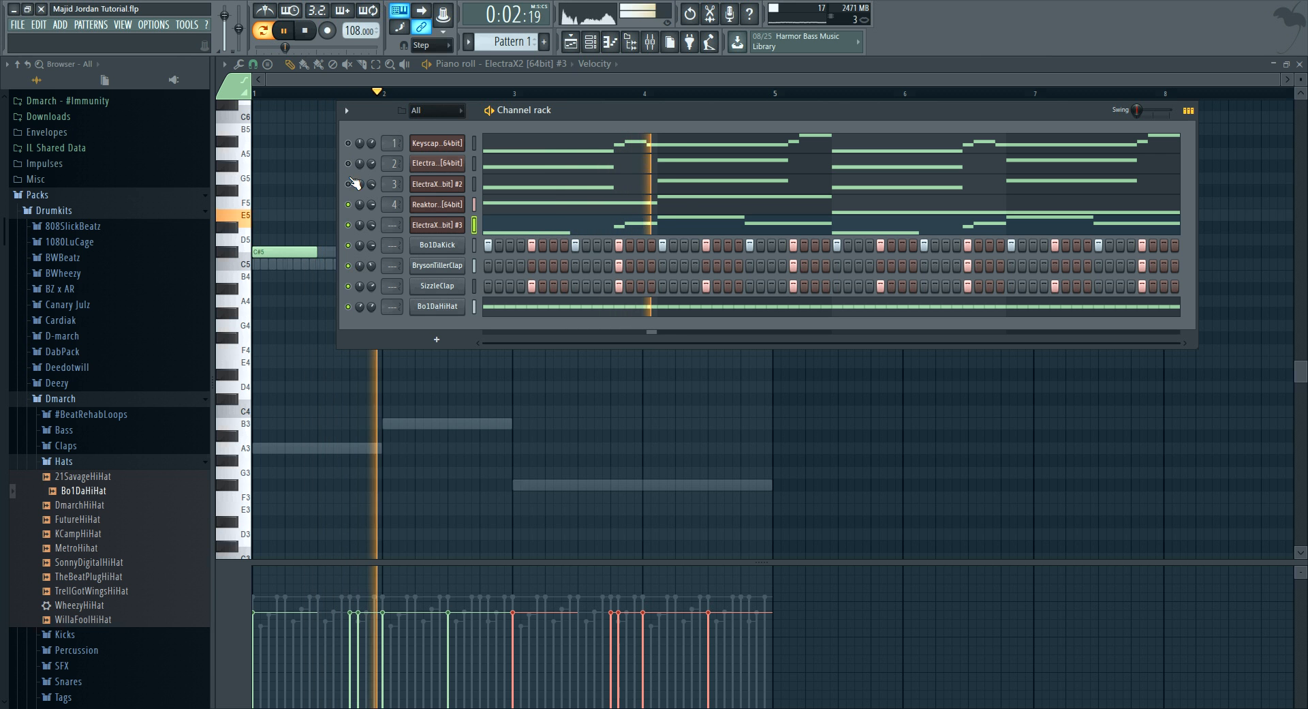
- Route the ElectraX2 #3 pluck channel to mixer track 5 and load Fruity Parametric EQ 2 in its first effect slot
drag(393, 225, 393, 207)
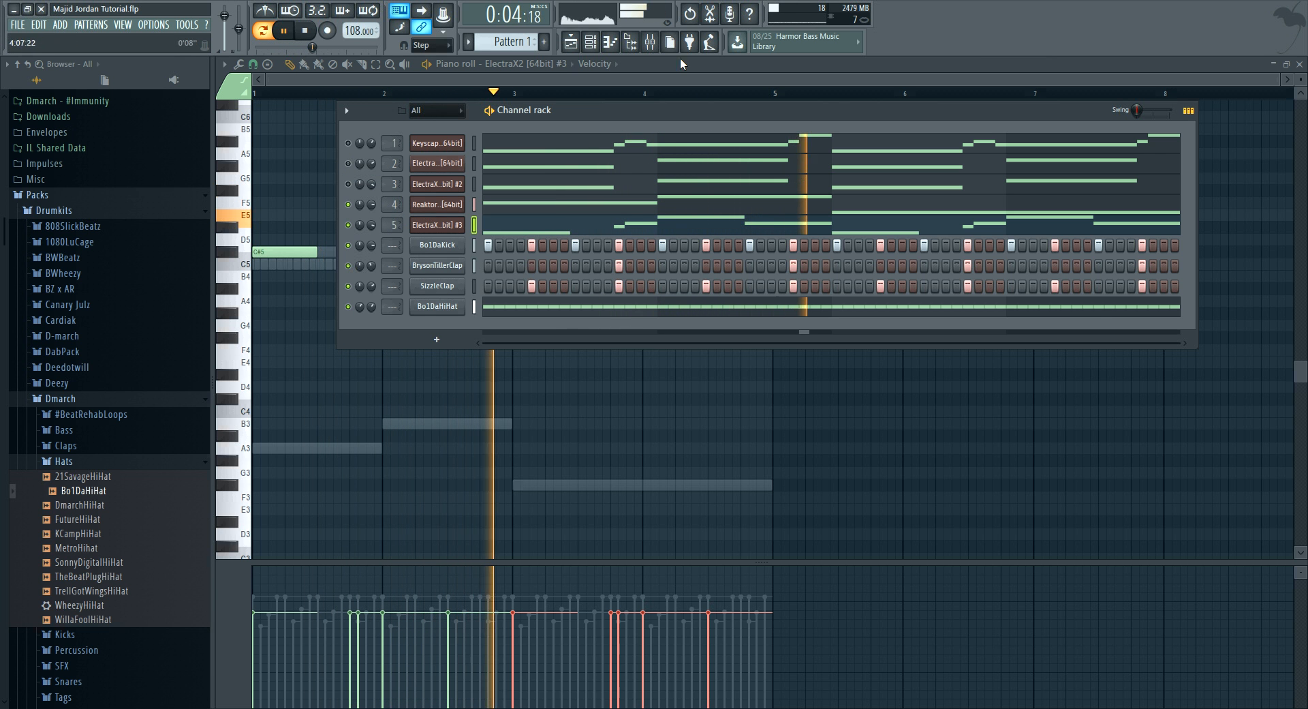
click(650, 42)
click(971, 279)
mouse_move(973, 293)
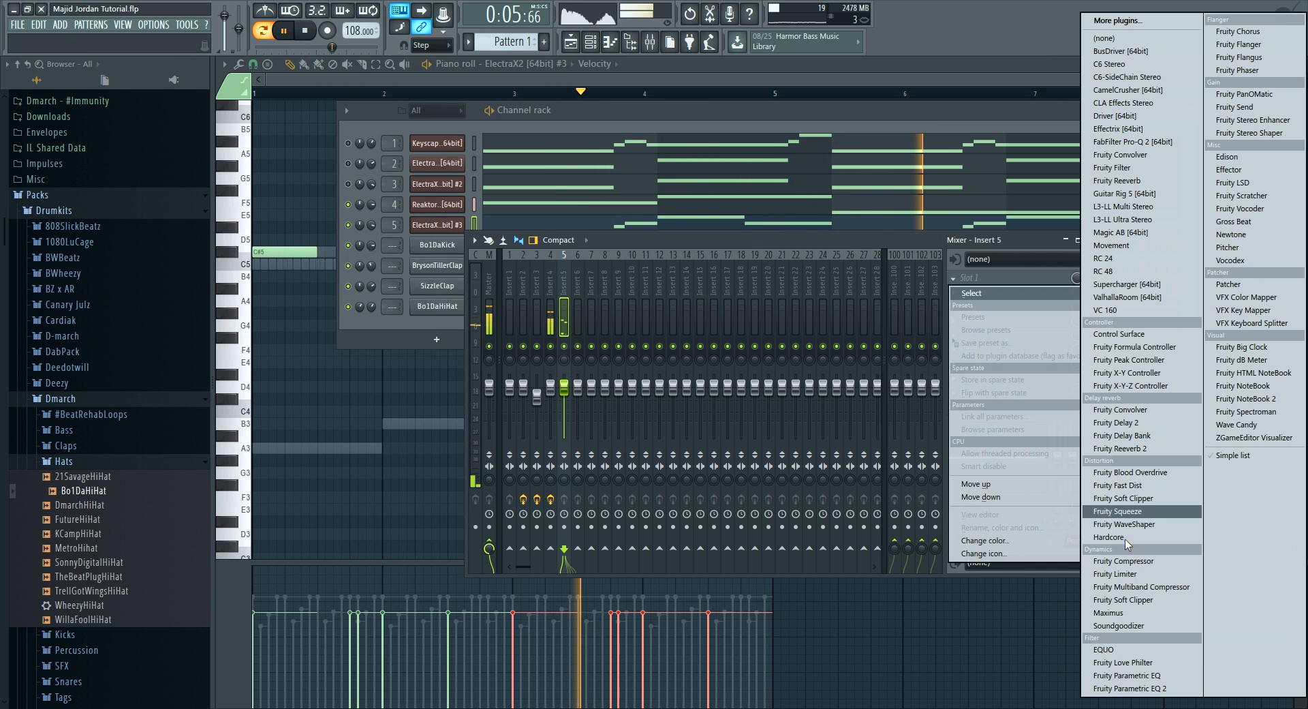
click(1158, 688)
- Set the pluck's EQ band 1 to a high pass at about 174 Hz and boost band 5 by about 6.8 dB near 1274 Hz
drag(616, 233, 616, 222)
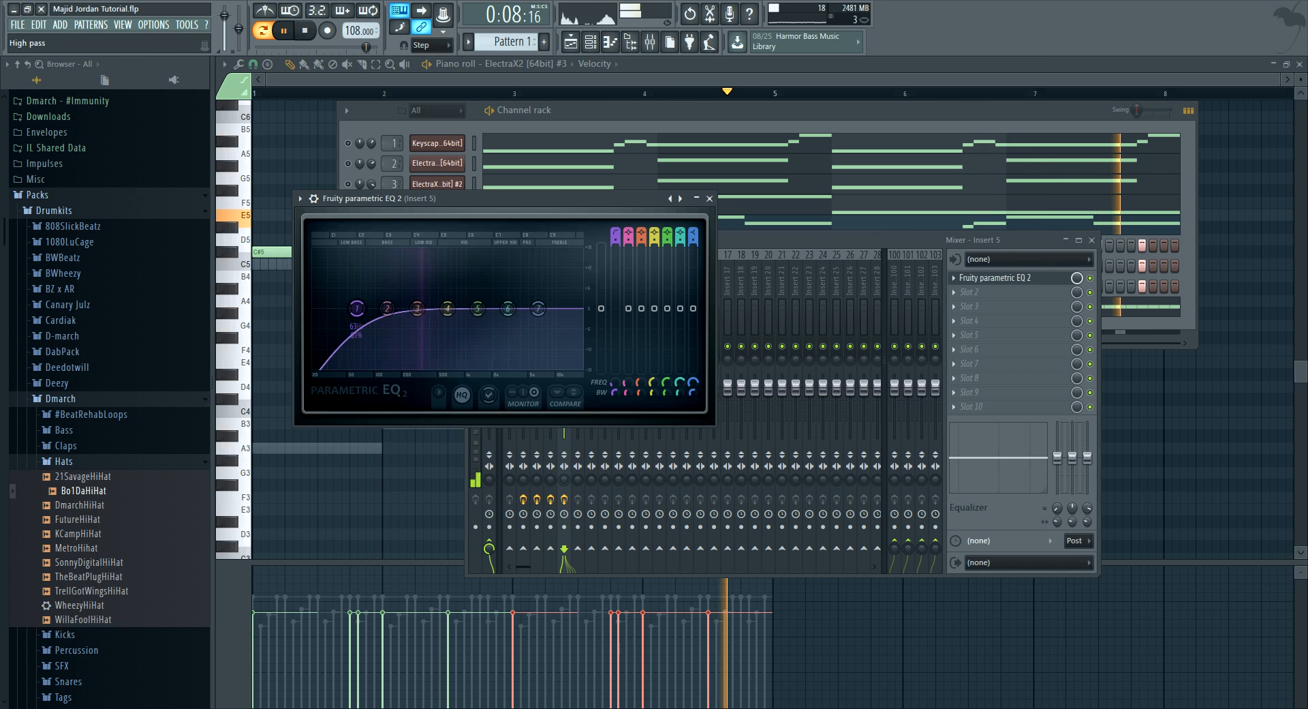
drag(365, 309, 398, 309)
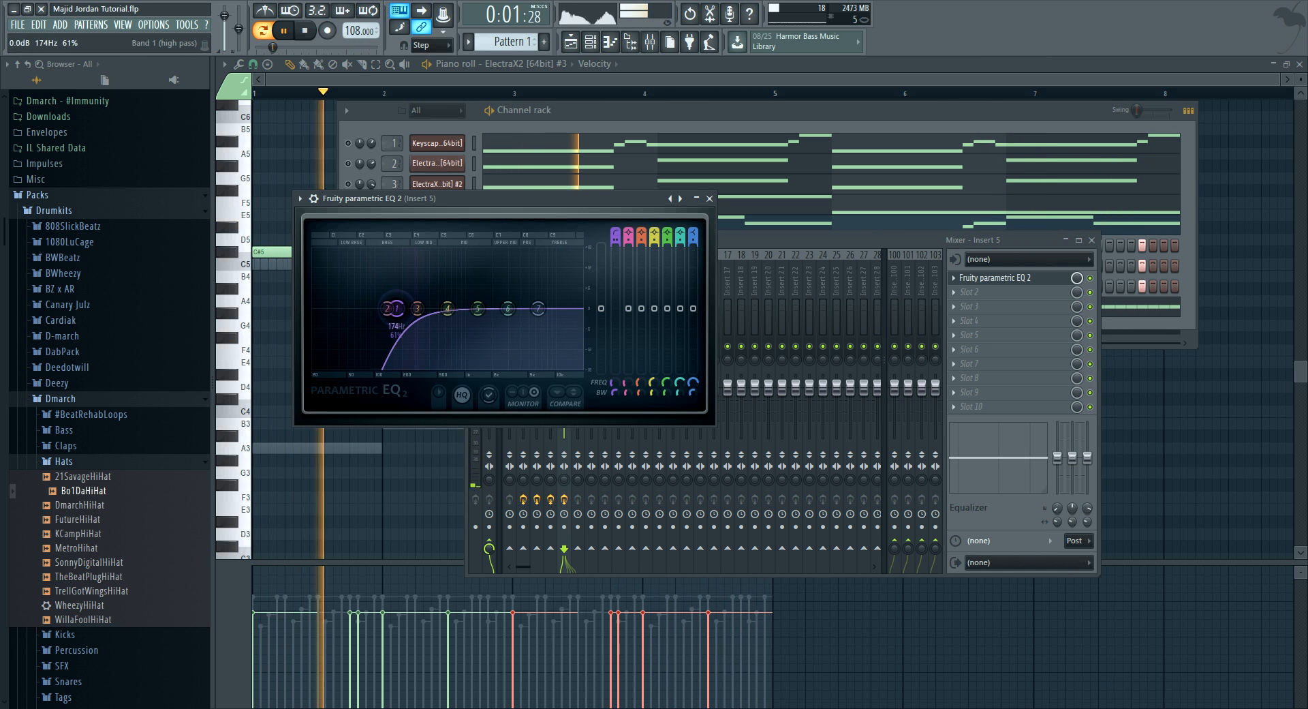
mouse_move(478, 309)
mouse_down()
mouse_move(475, 293)
mouse_move(509, 291)
mouse_move(474, 285)
mouse_up()
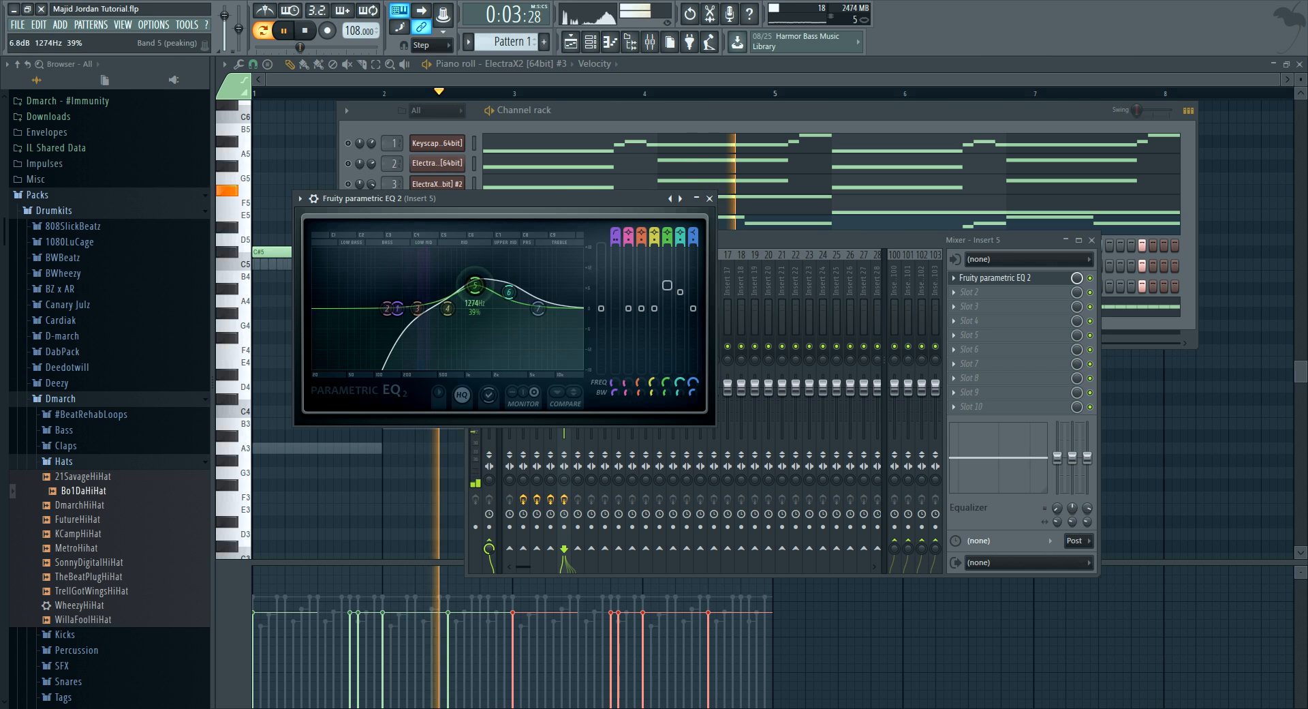
- Try transposing the whole ElectraX2 #3 pluck melody up one octave, starting on C#6, and play it back
click(566, 127)
click(513, 229)
click(513, 228)
key(space)
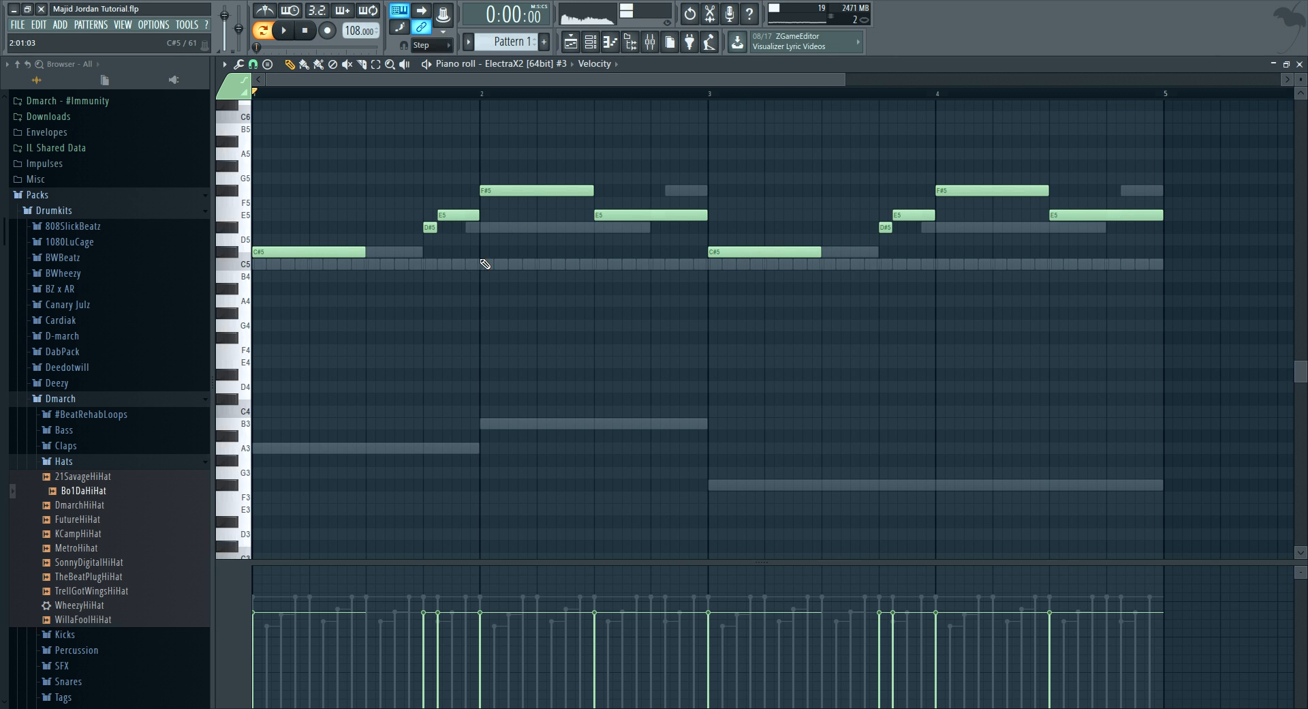
key(ctrl+a)
drag(308, 248, 282, 109)
key(space)
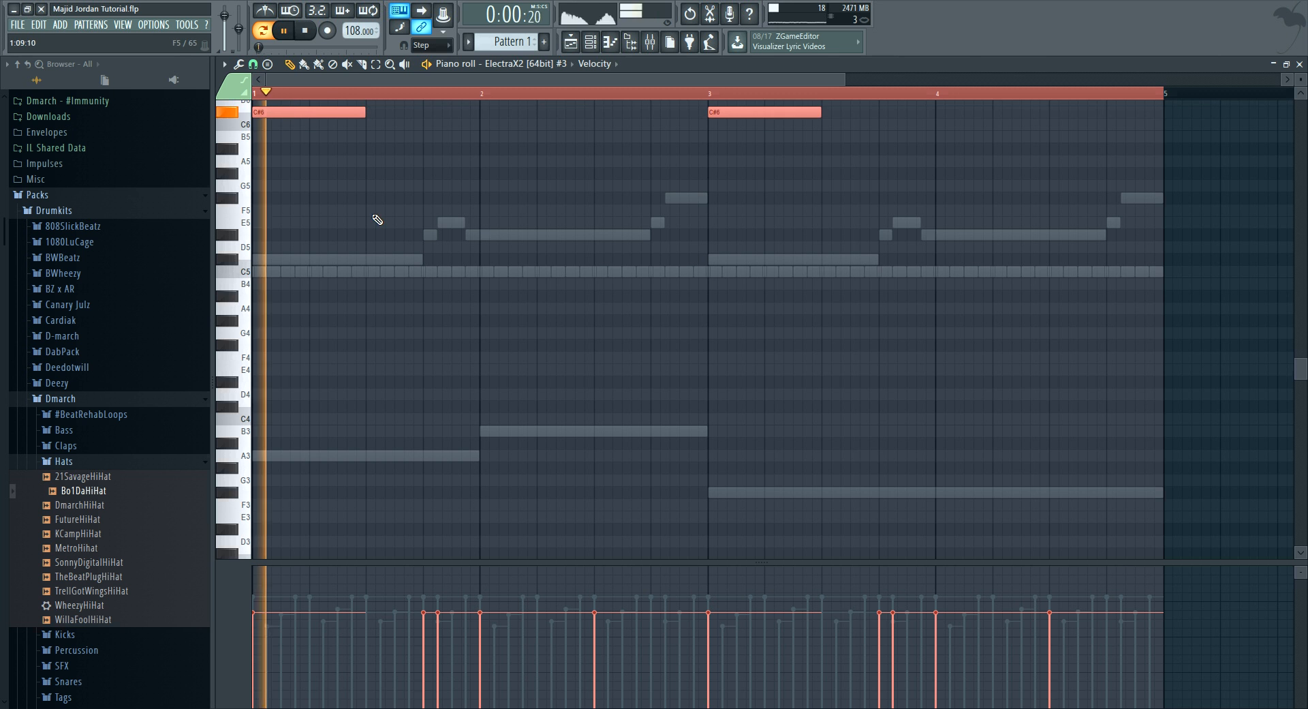
- Move the whole pluck melody back down one octave to start on C#5, and play it
key(F6)
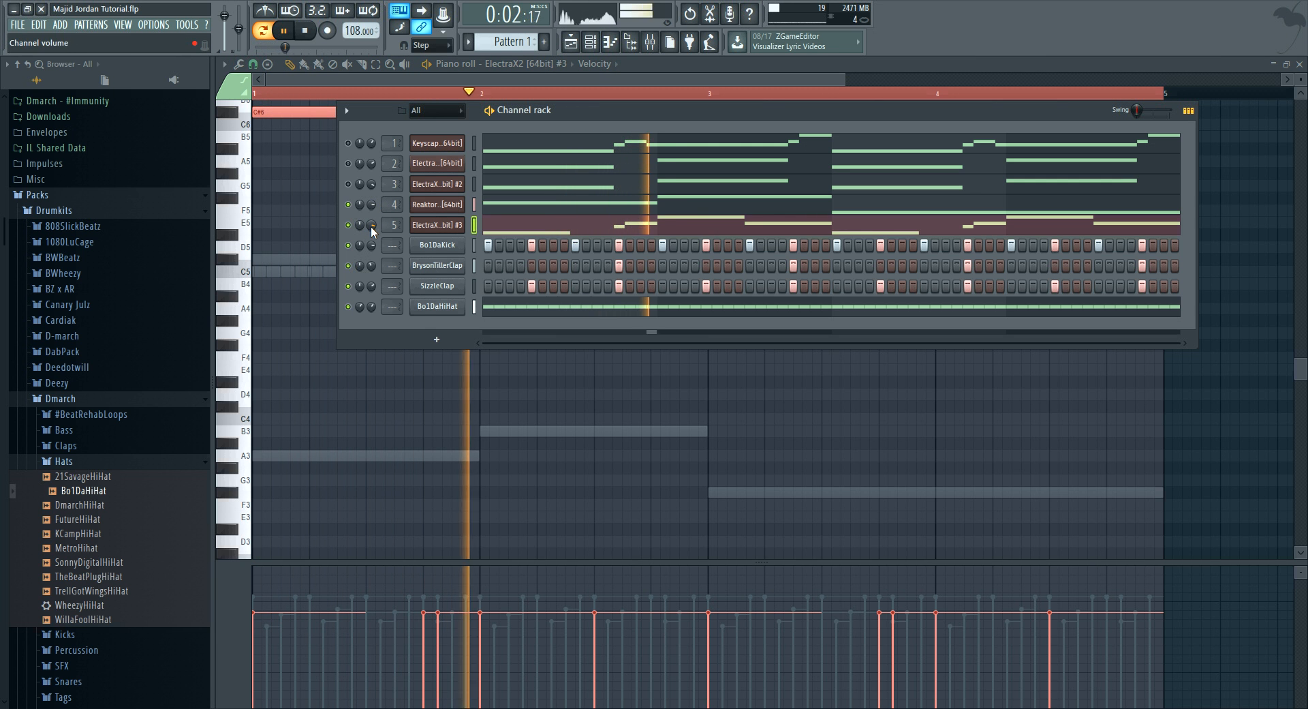
key(space)
drag(295, 110, 256, 249)
key(space)
- Raise band 4 slightly in the Fruity Parametric EQ 2 on Insert 5 and load Fruity Reeverb in the second effect slot
key(F9)
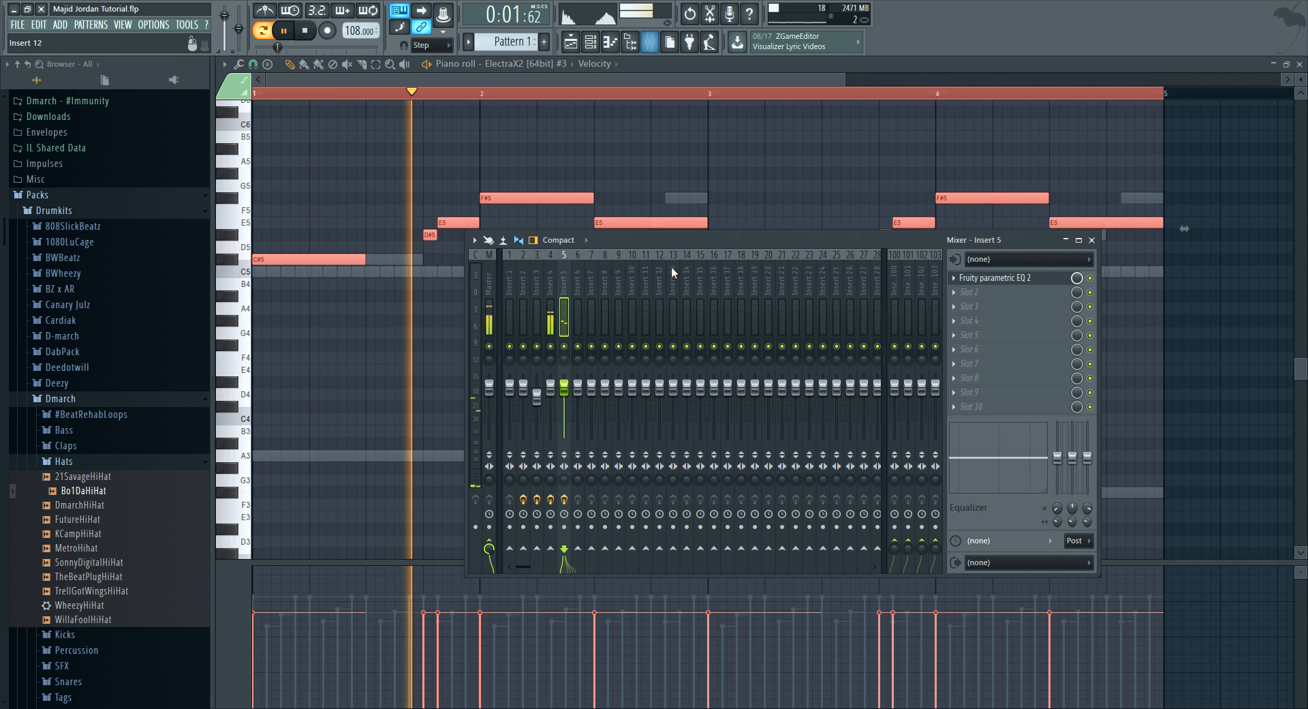
click(995, 277)
drag(447, 308, 514, 296)
click(1028, 294)
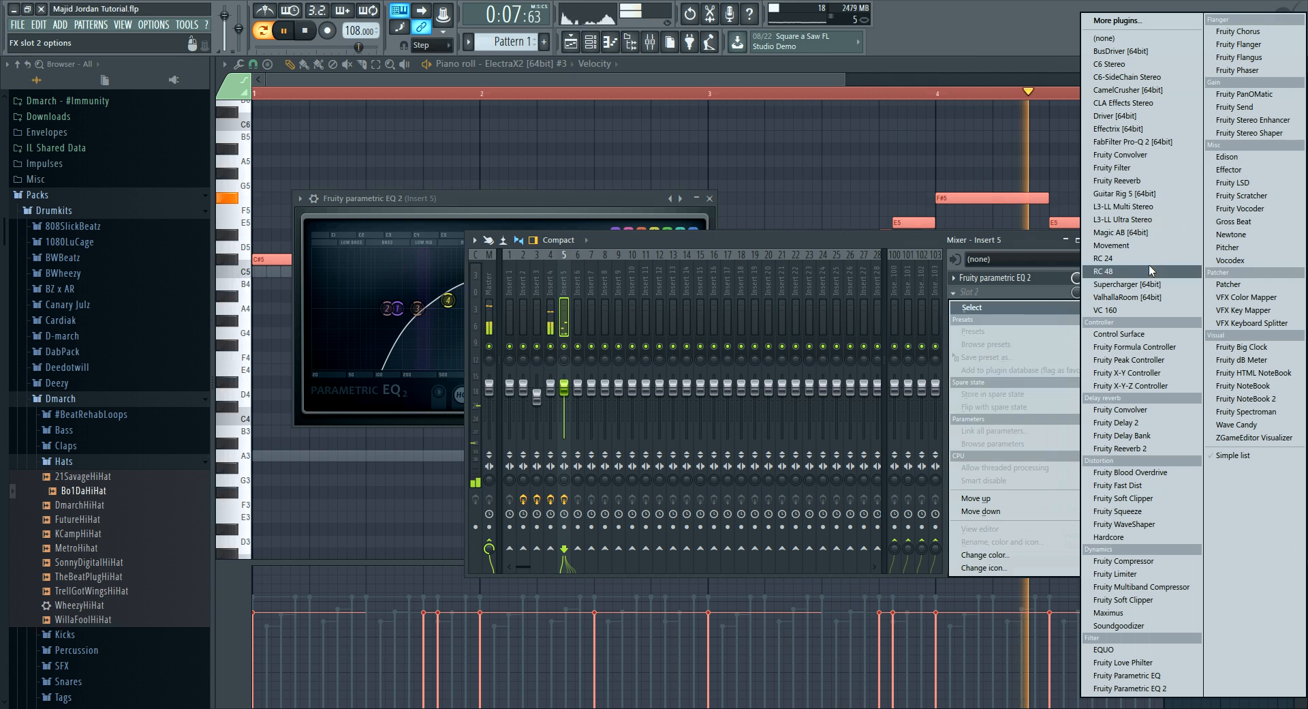
drag(1132, 181, 1135, 181)
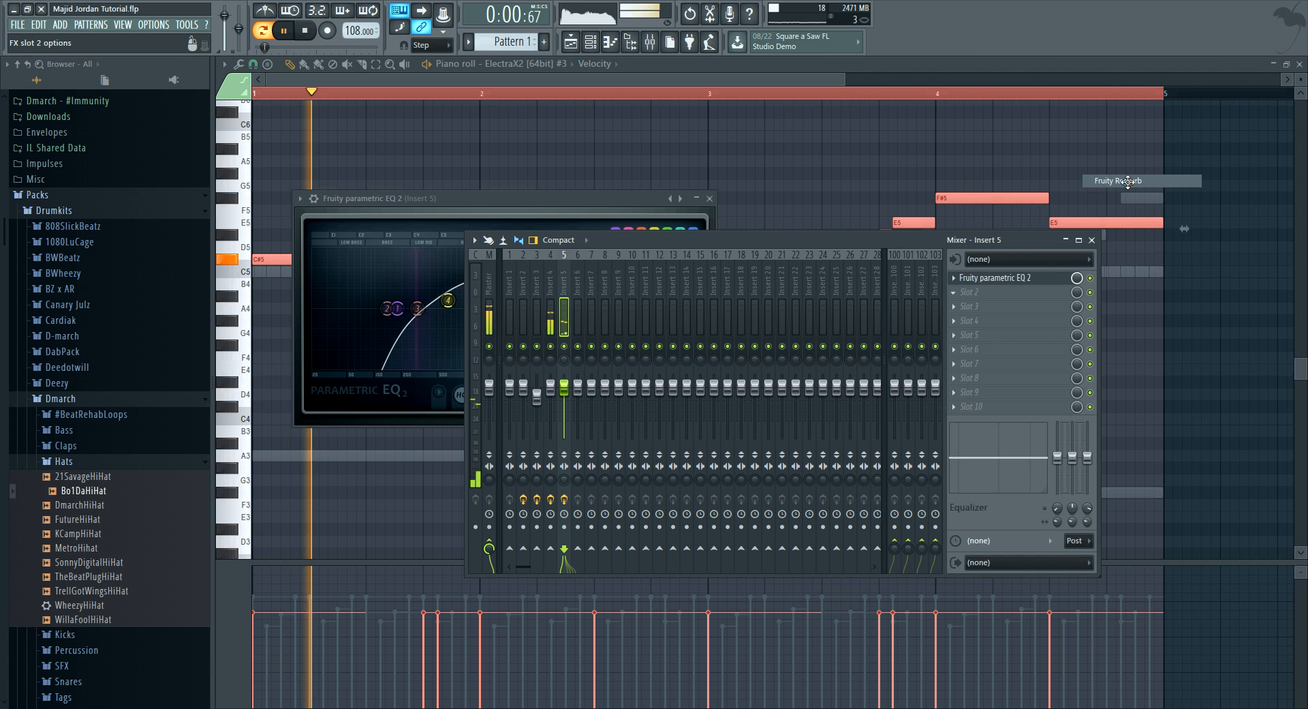
- Set the BrysonTillerClap sample's fade-out to 22% and play the pattern with the Keyscape and pad channels unmuted
key(F6)
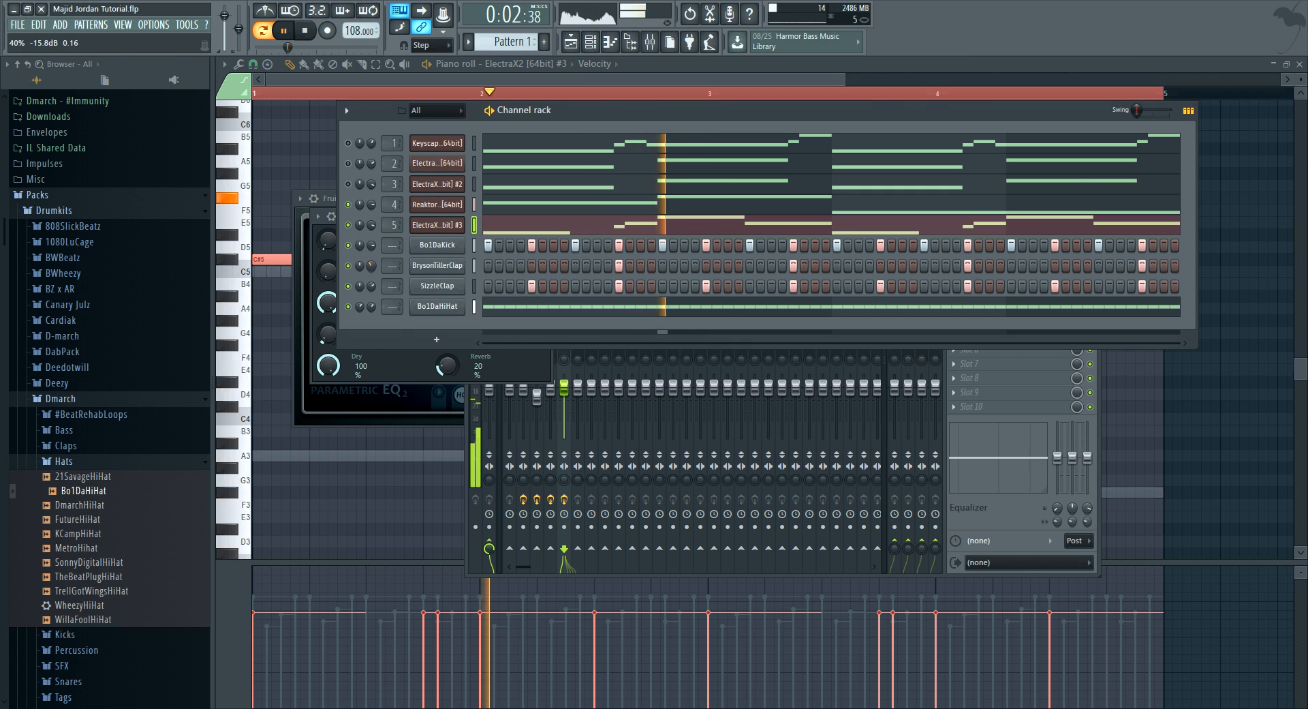
click(437, 266)
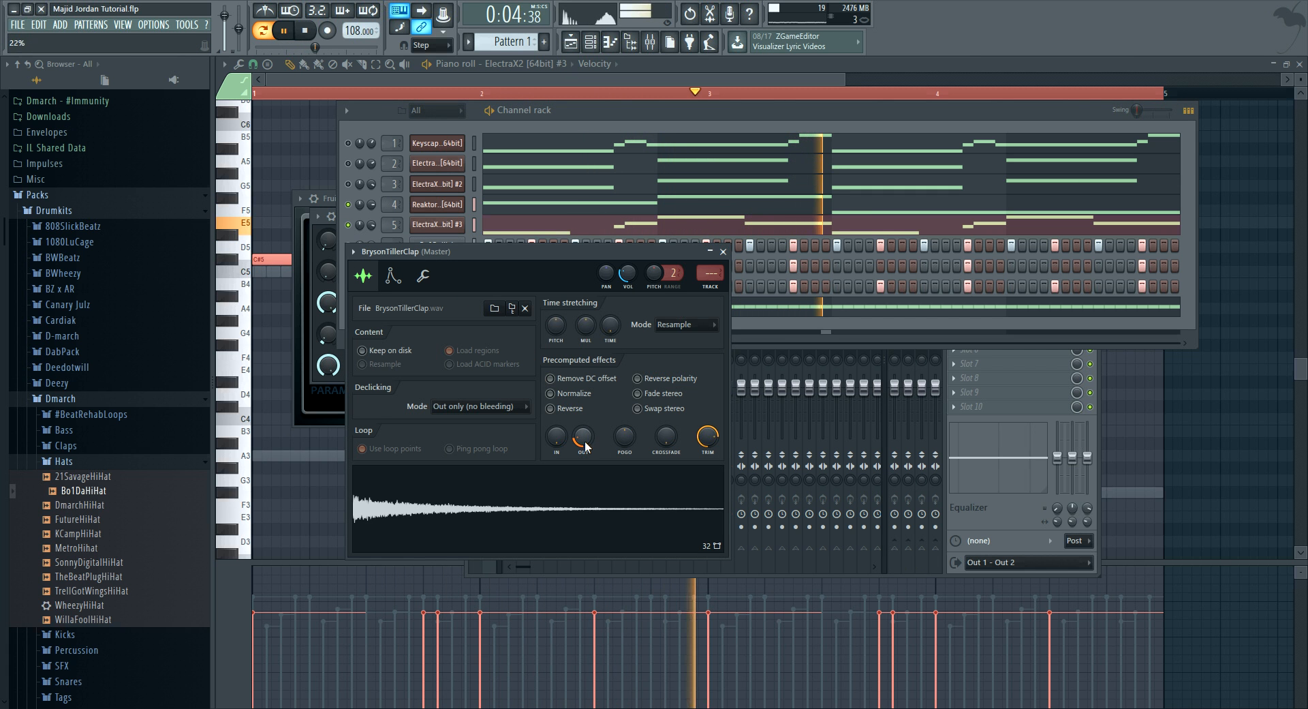
click(723, 251)
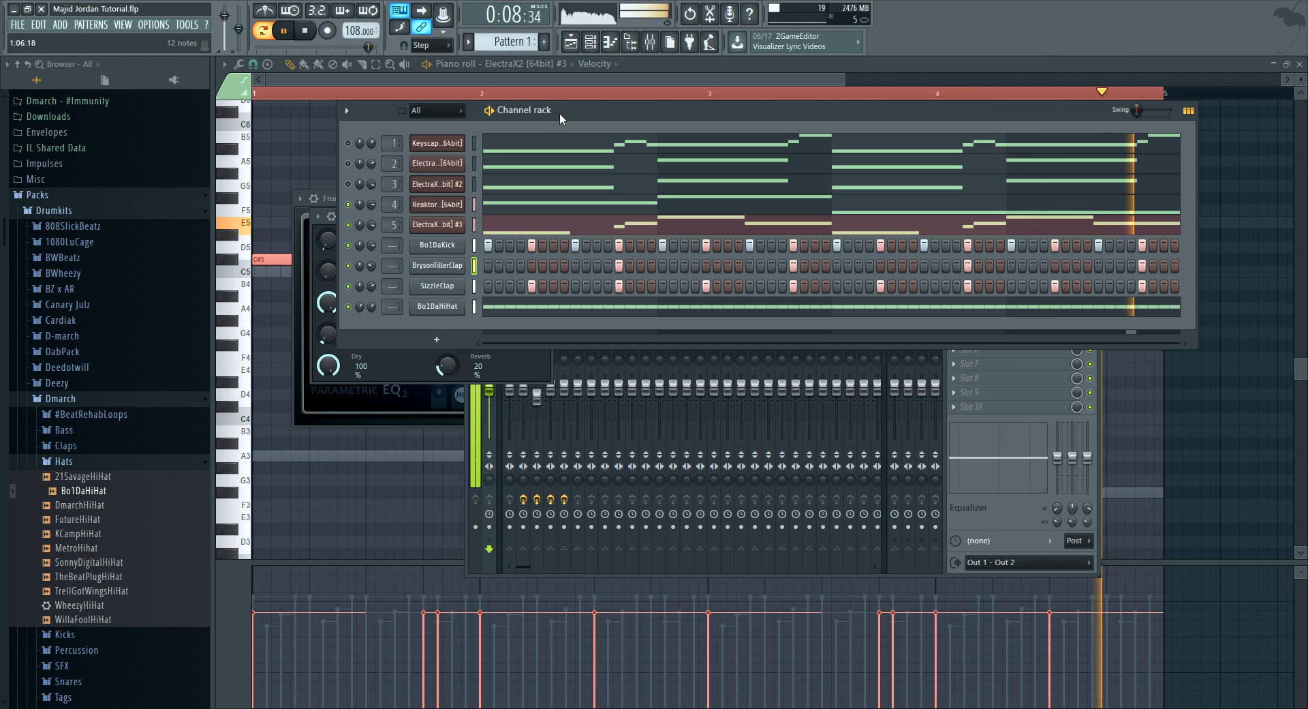
key(space)
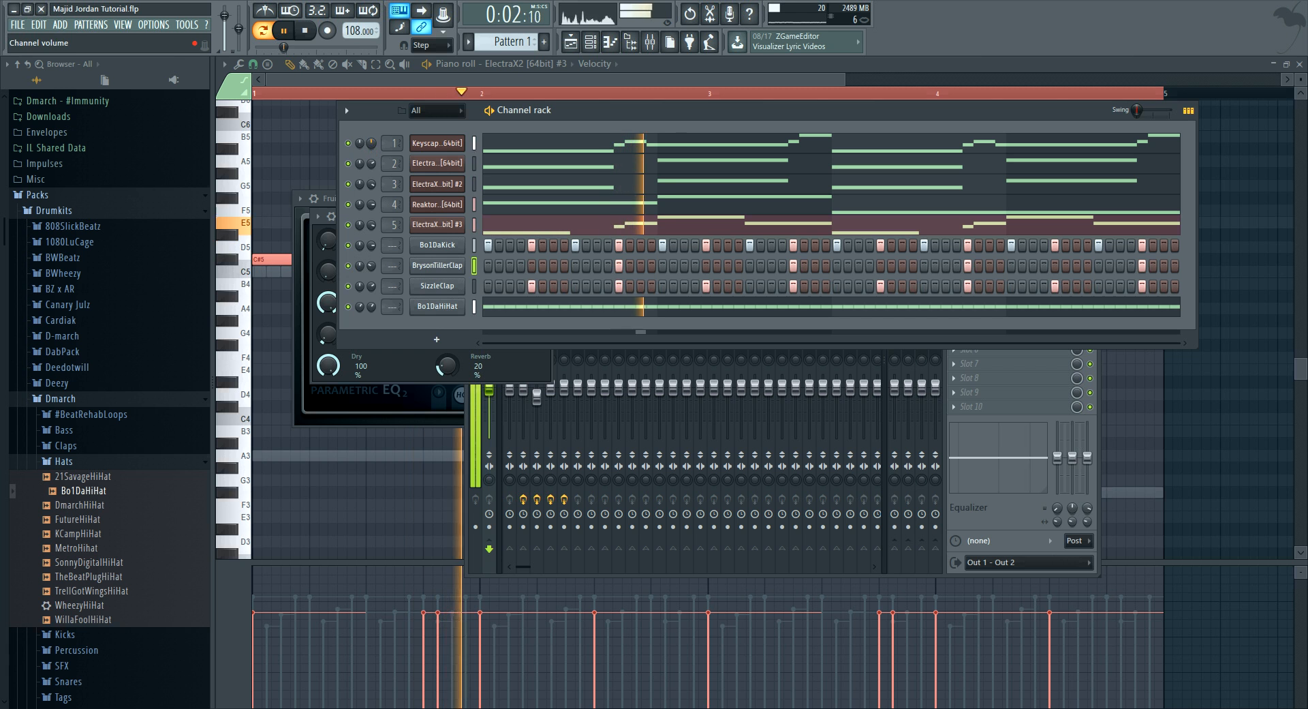
- Try thinning the Keyscape melody by deleting the short D#5 and E5 in bar 1 and the E5 and F#5 ending bar 2
click(511, 141)
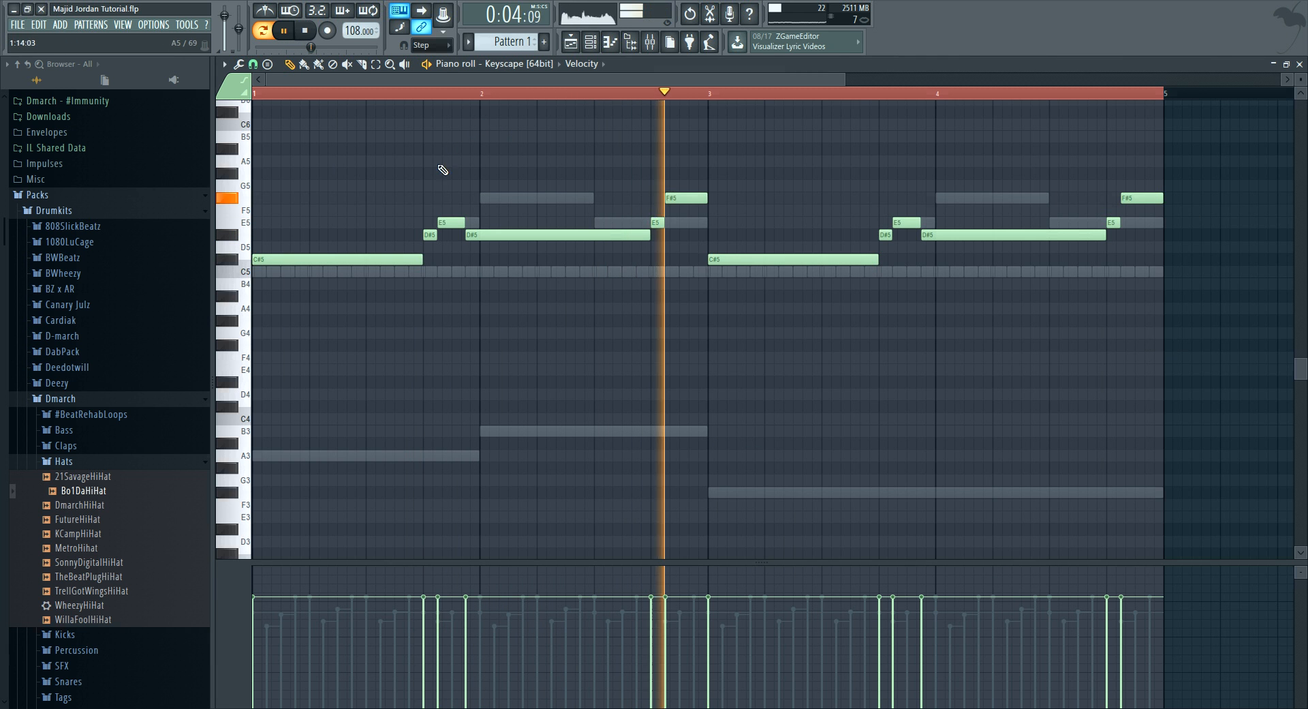
right_click(451, 223)
right_click(431, 235)
right_click(657, 223)
right_click(682, 198)
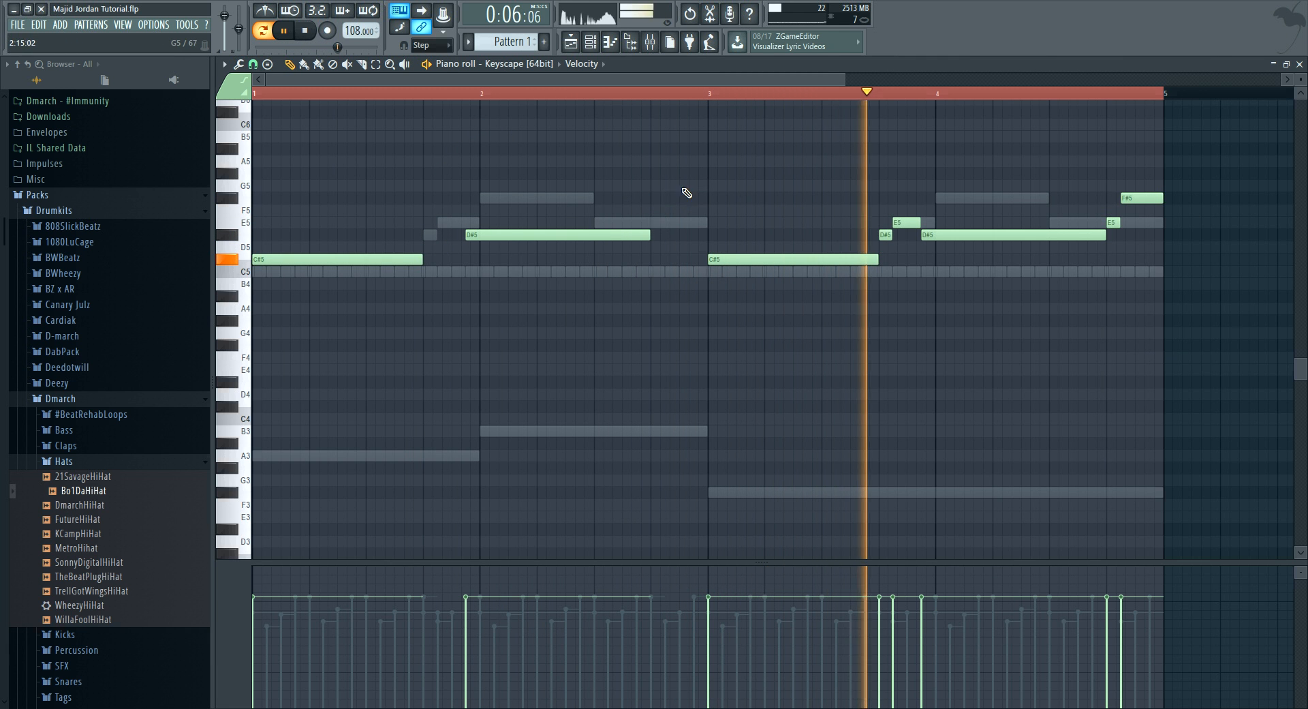
- Restore the E5 and F#5 ending bar 2 of the Keyscape melody, and redraw bar 1's one-step D#5 and three-step E5
click(695, 22)
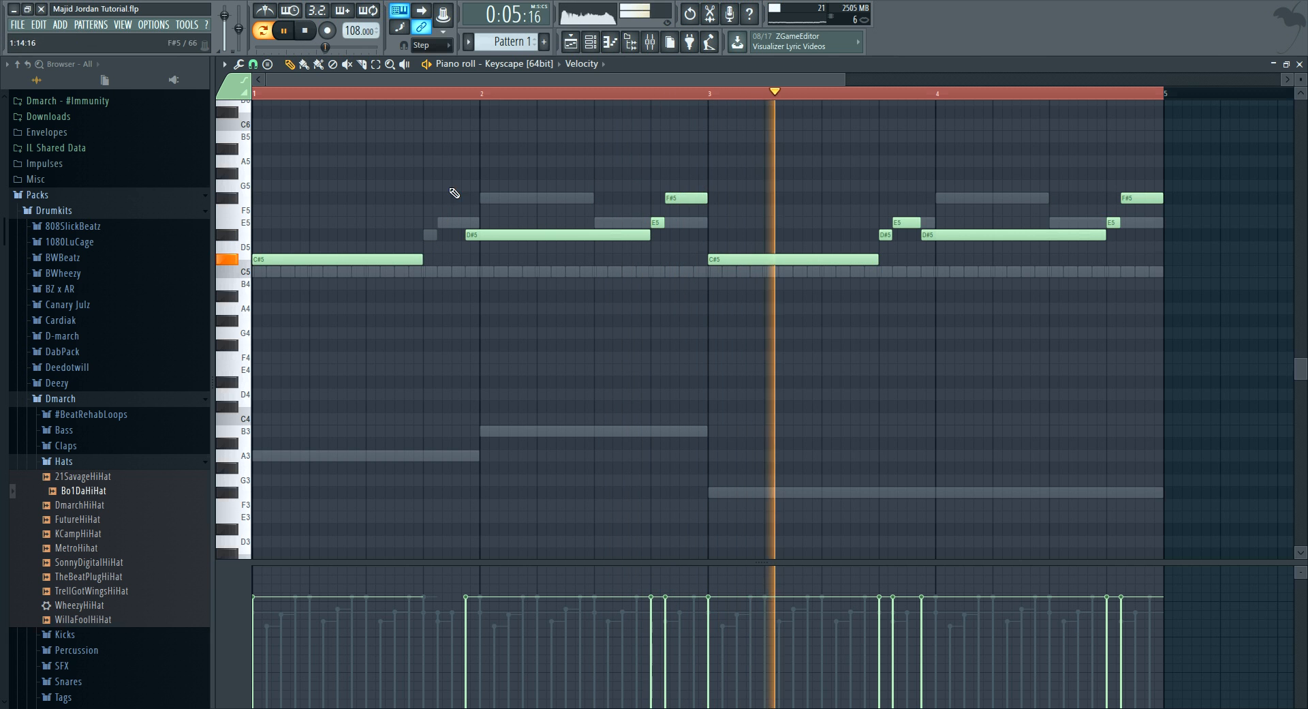
scroll(426, 94, up, 3)
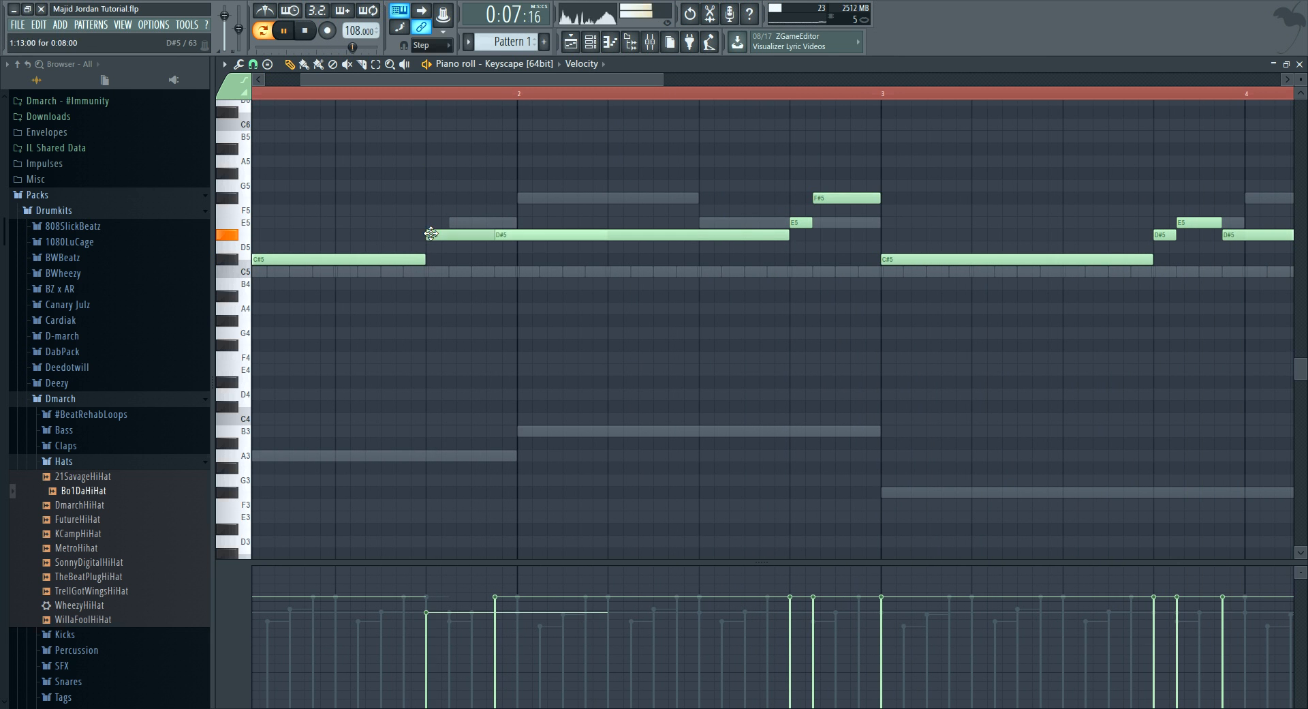
click(438, 236)
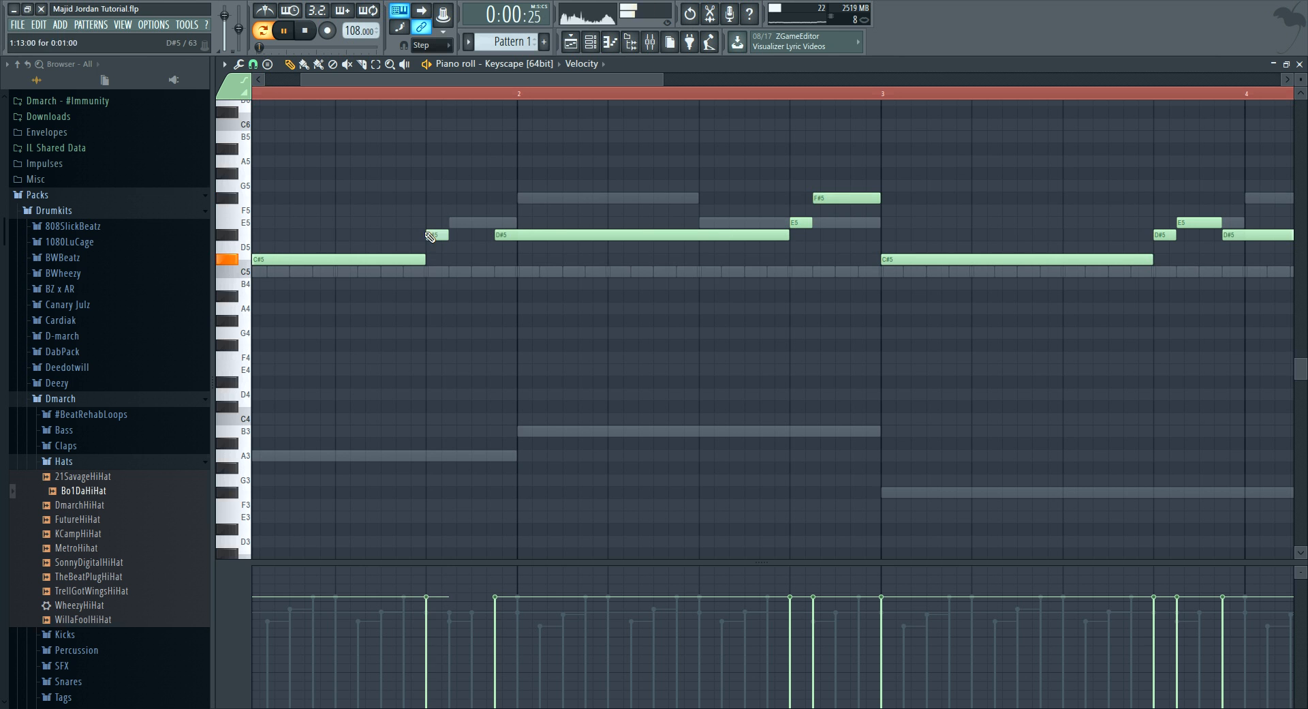
click(824, 199)
click(450, 214)
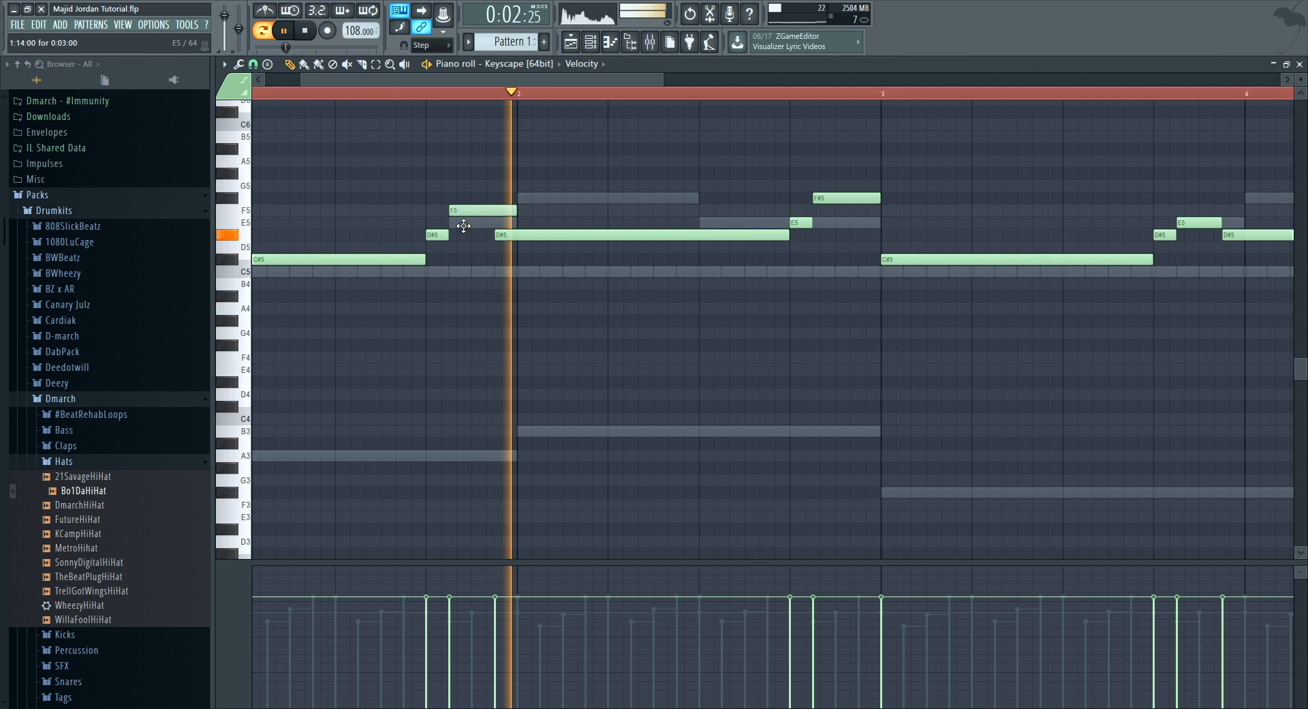
- Mute the Keyscape channel, play the pattern without it, and save the project
key(space)
click(591, 42)
click(348, 143)
key(space)
click(17, 24)
click(39, 80)
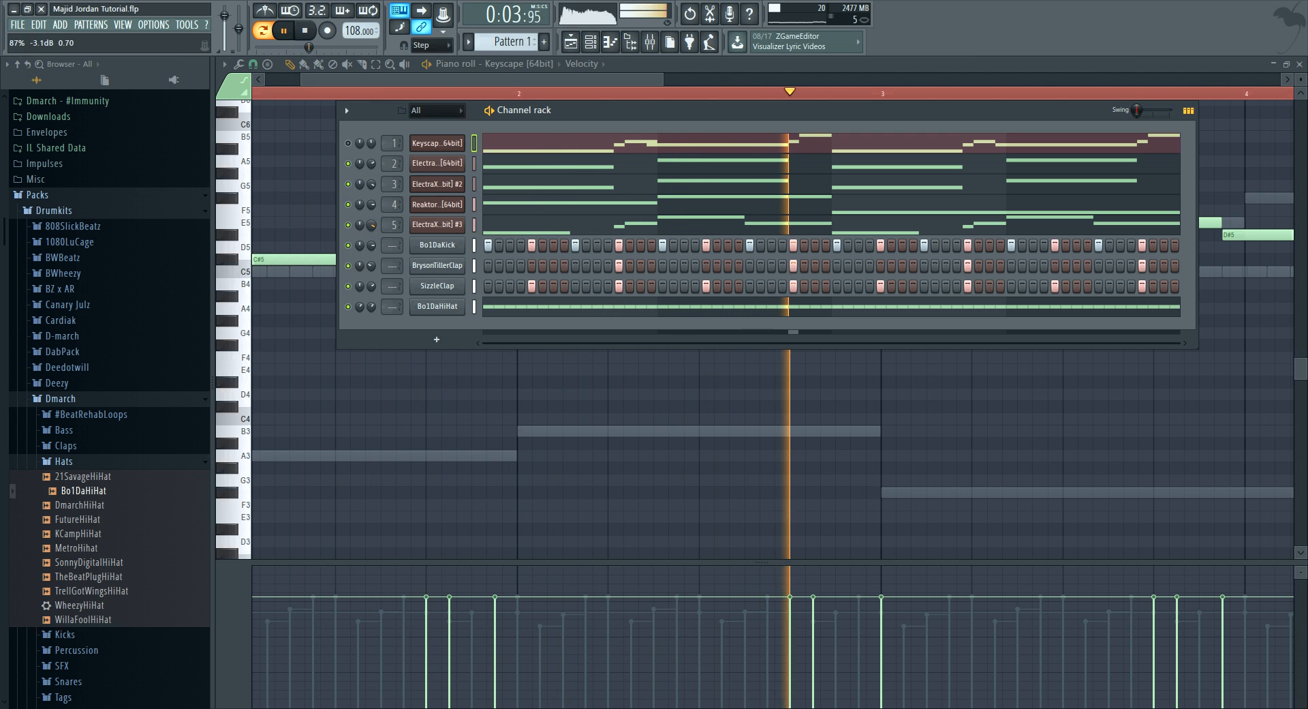
- Open the ElectraX2 #3 pluck melody in the piano roll, stop playback and review its four bars
click(572, 225)
scroll(597, 96, down, 3)
scroll(596, 103, down, 2)
key(space)
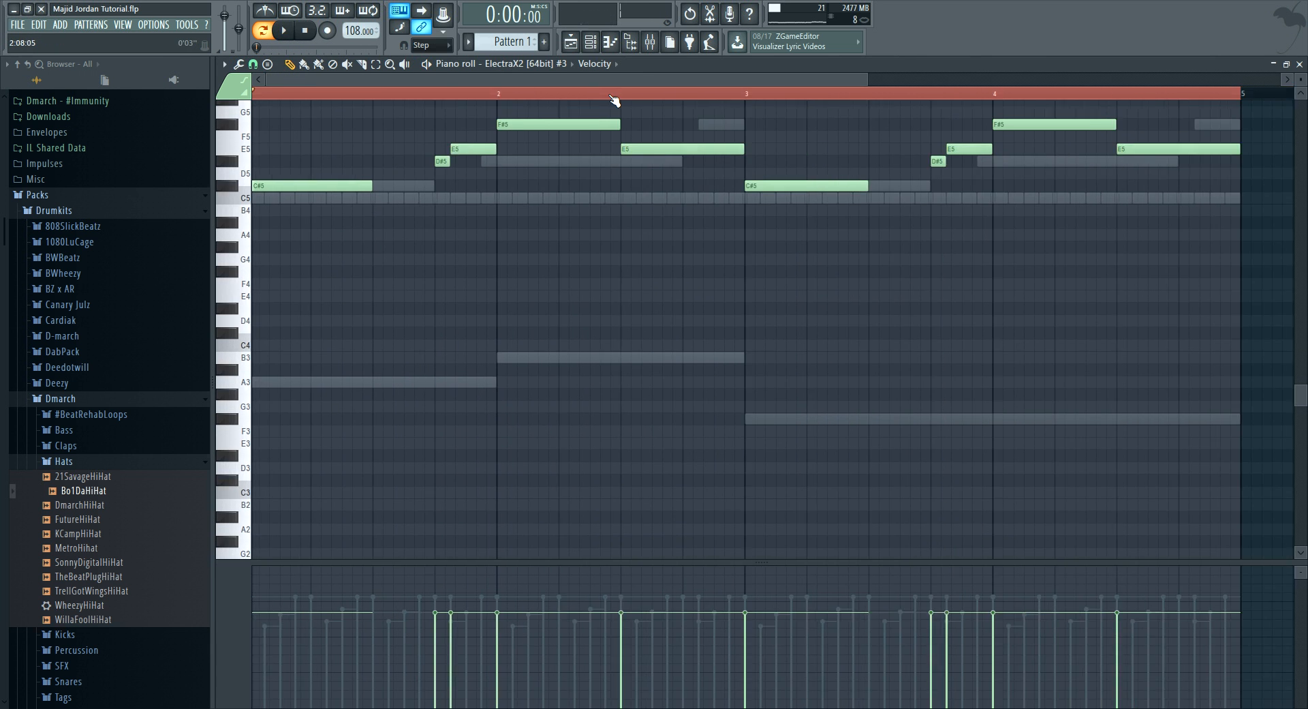
scroll(614, 98, up, 3)
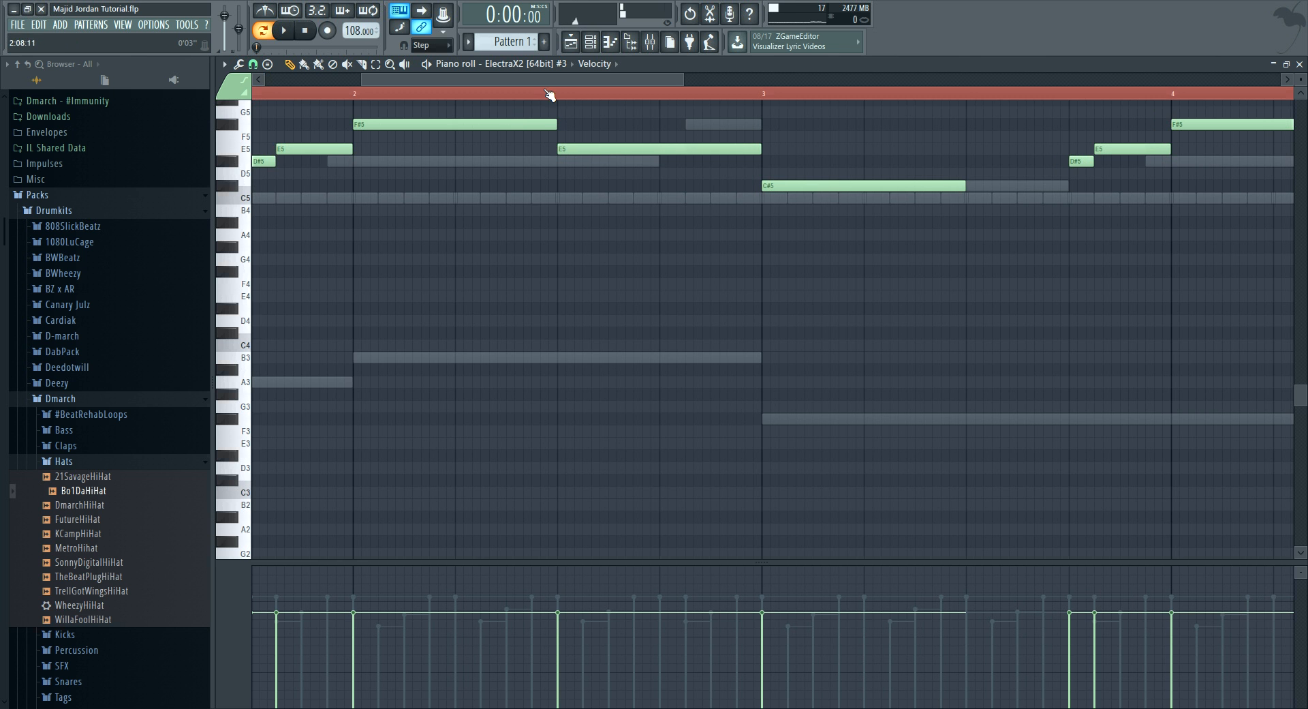
scroll(541, 97, down, 3)
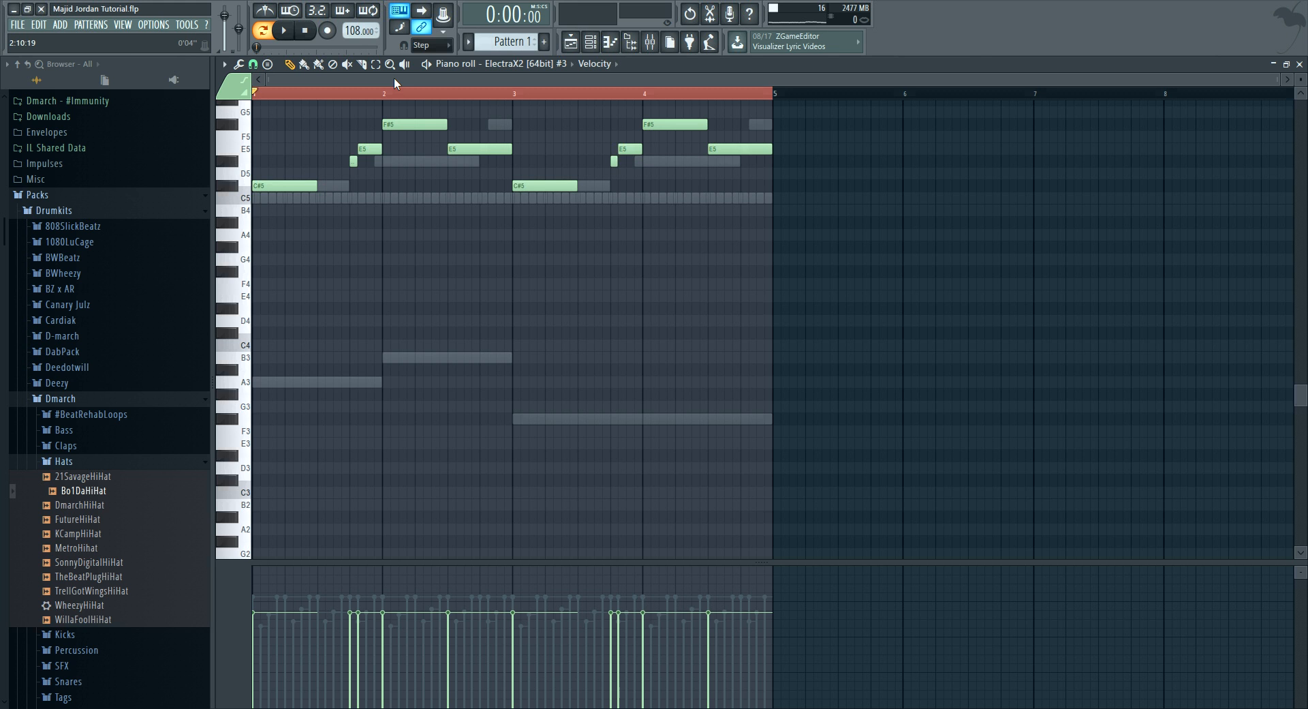
- Switch to iTunes to check the Majid Jordan album with the reference track Make It Work, and minimise it again
click(590, 43)
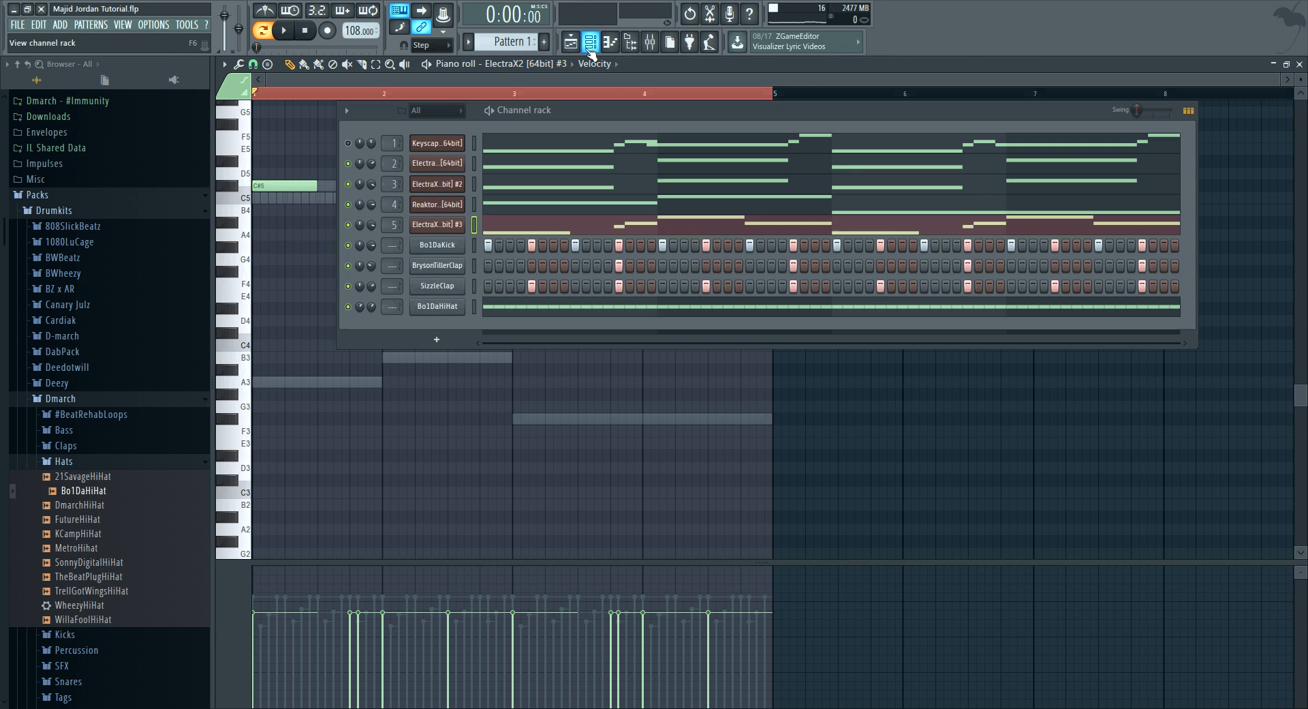
click(527, 72)
click(431, 708)
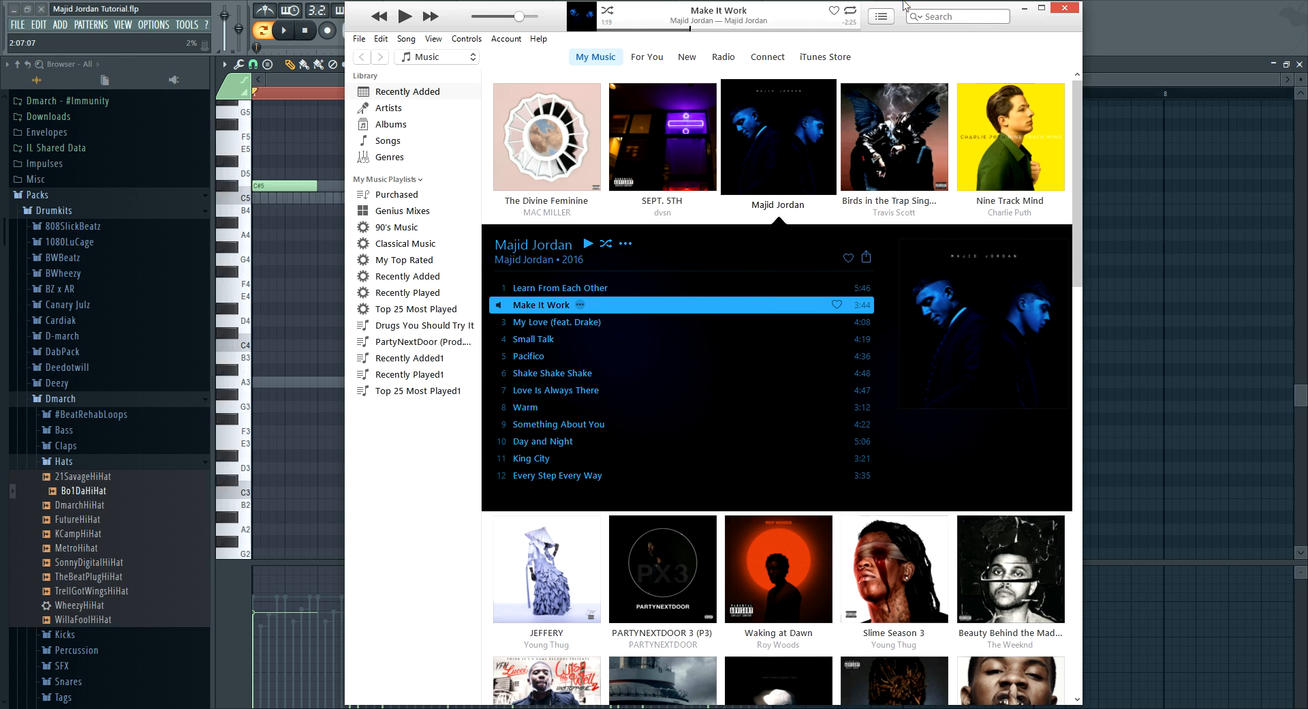
click(1024, 9)
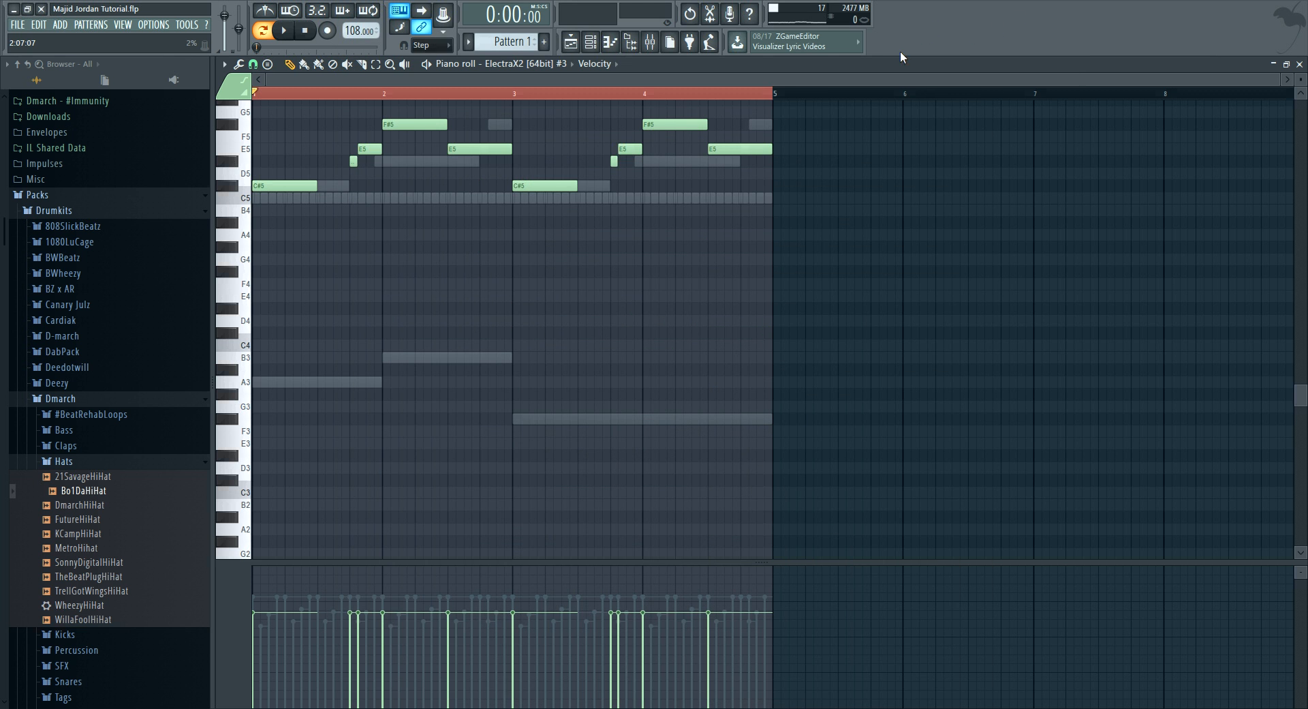
scroll(403, 94, up, 3)
scroll(403, 94, down, 3)
scroll(374, 187, up, 4)
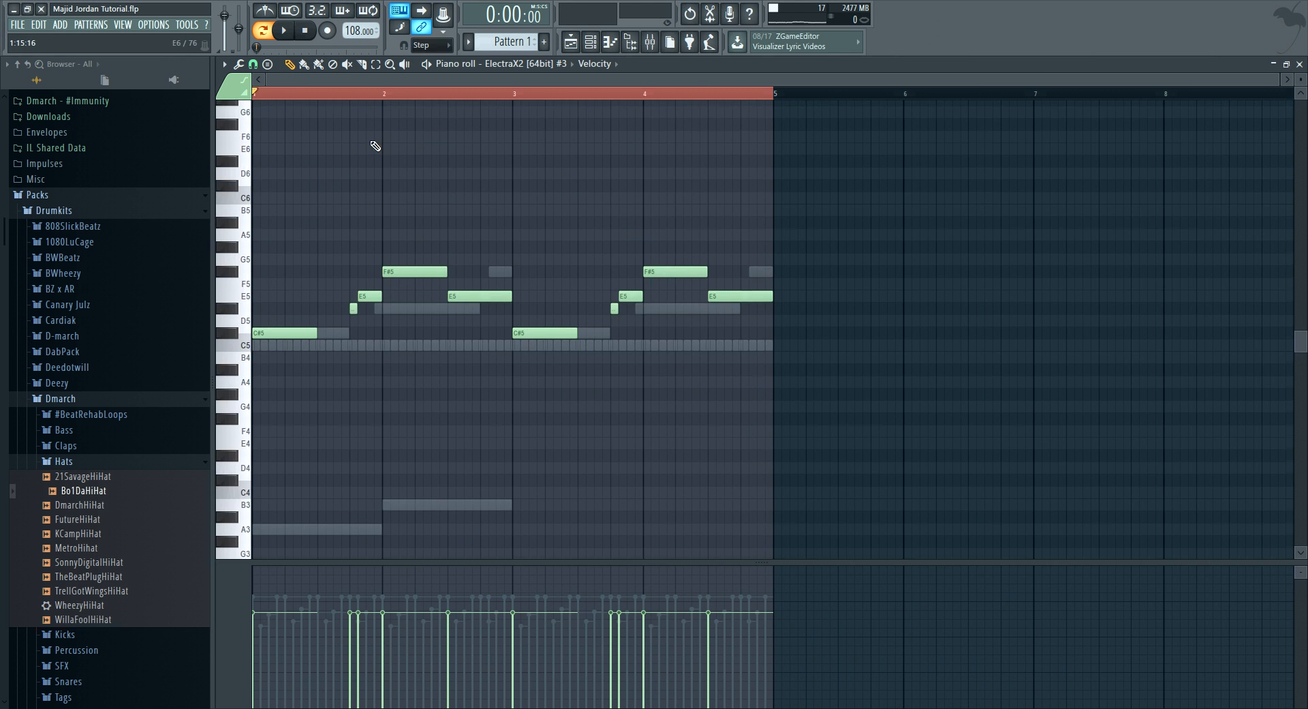
scroll(369, 97, up, 1)
scroll(366, 102, down, 1)
scroll(361, 112, down, 1)
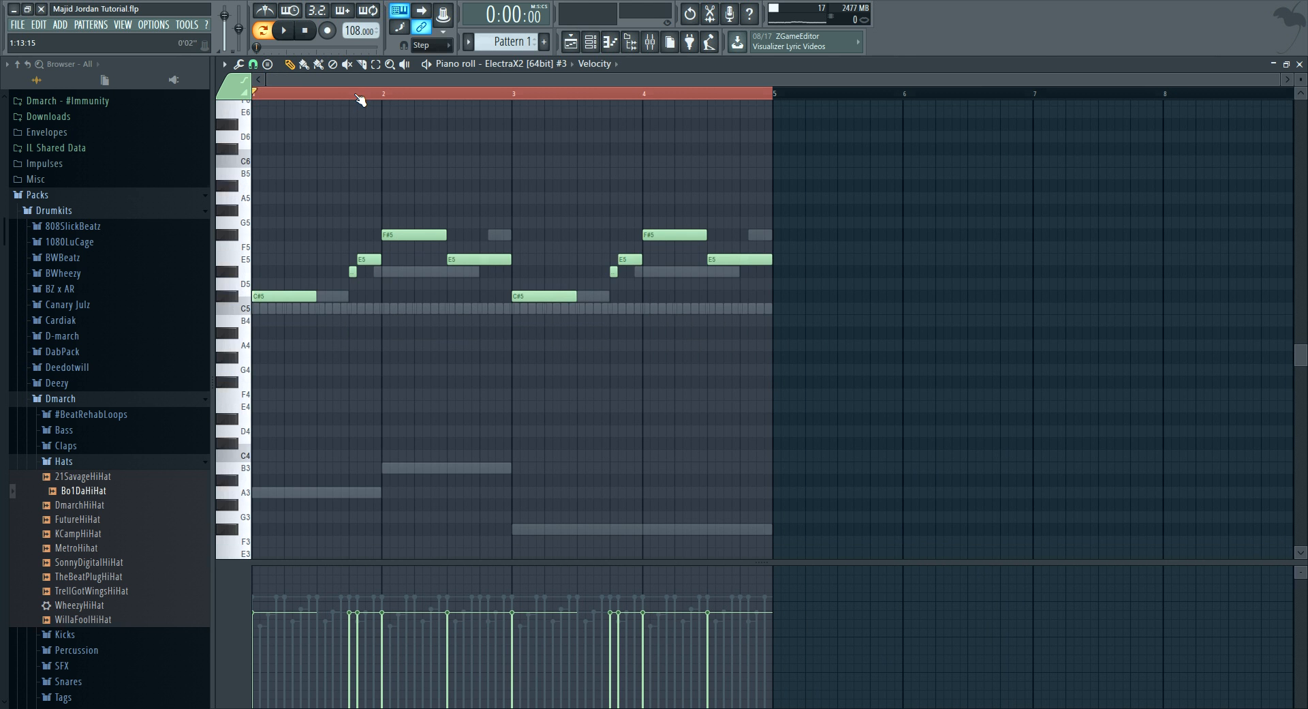
scroll(362, 119, up, 4)
scroll(350, 169, down, 4)
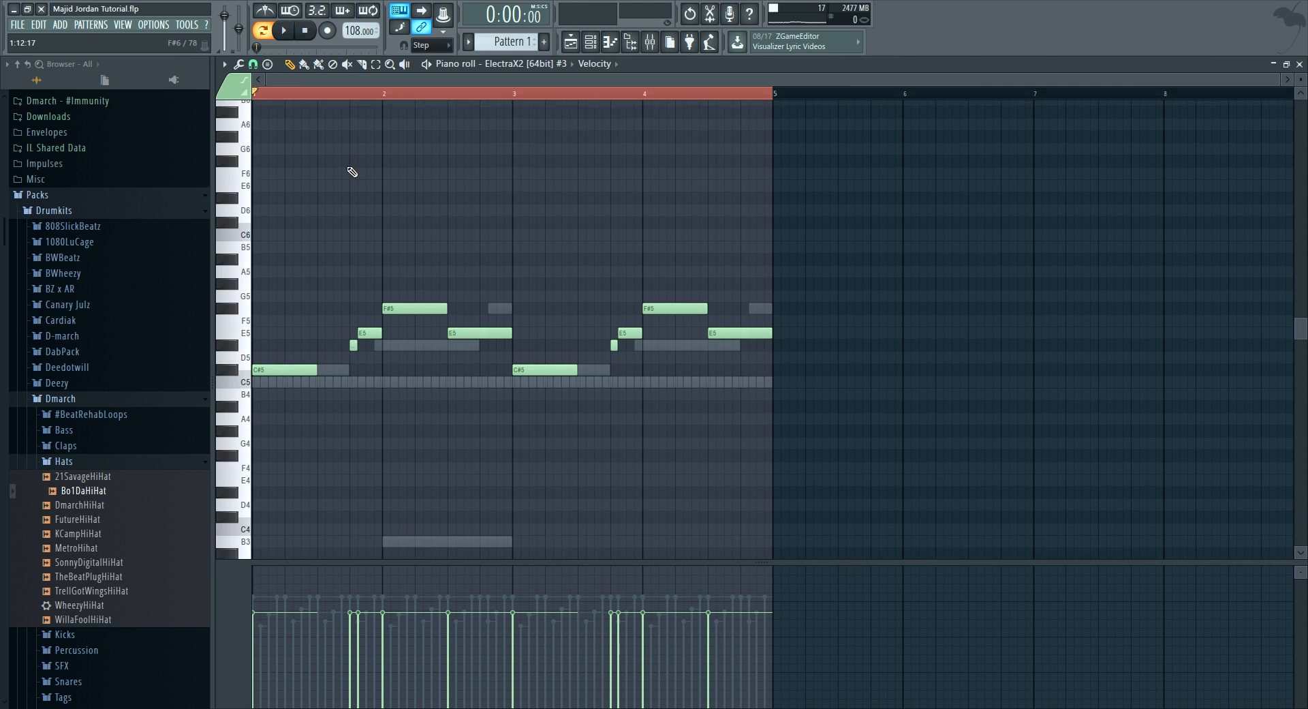